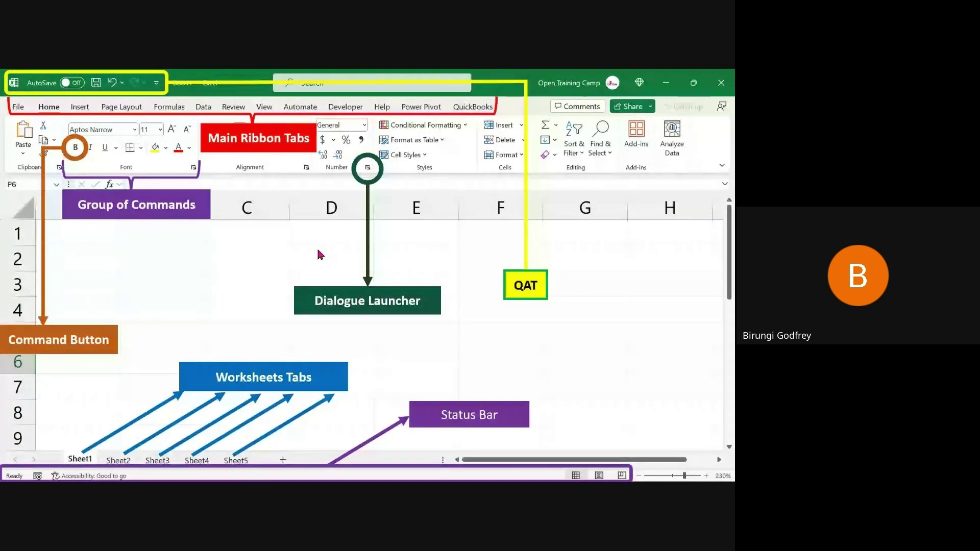
Step: End the slide show, switch to the blank workbook in Excel and view its File backstage page
click(317, 250)
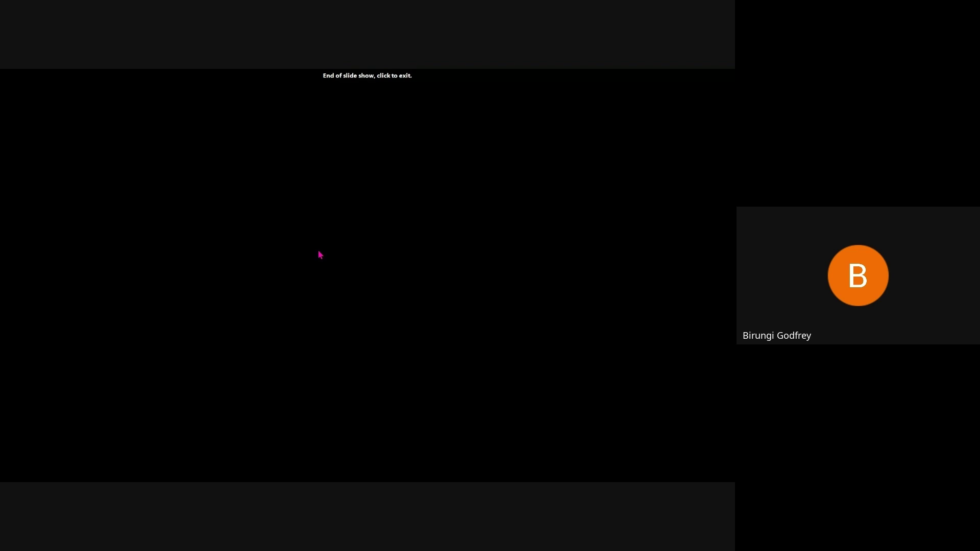
click(320, 255)
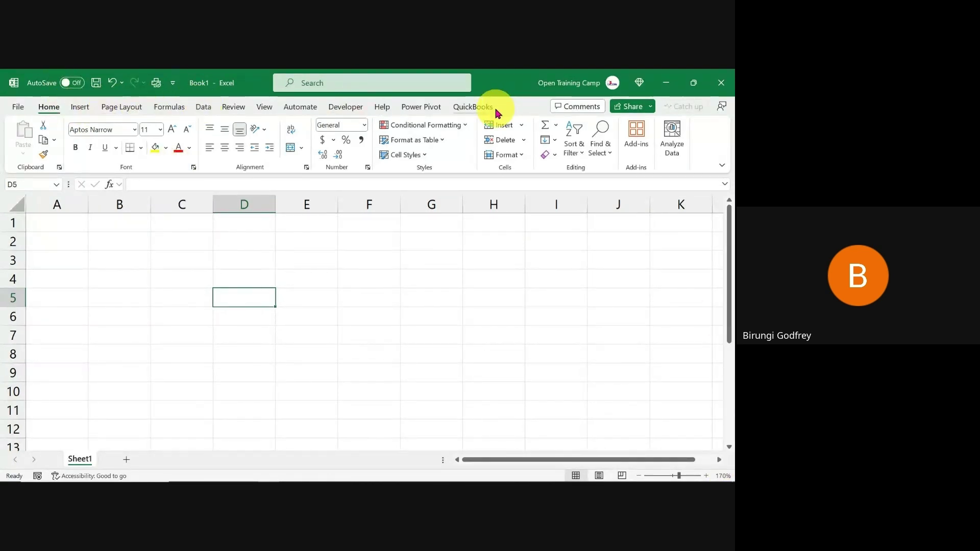
click(18, 108)
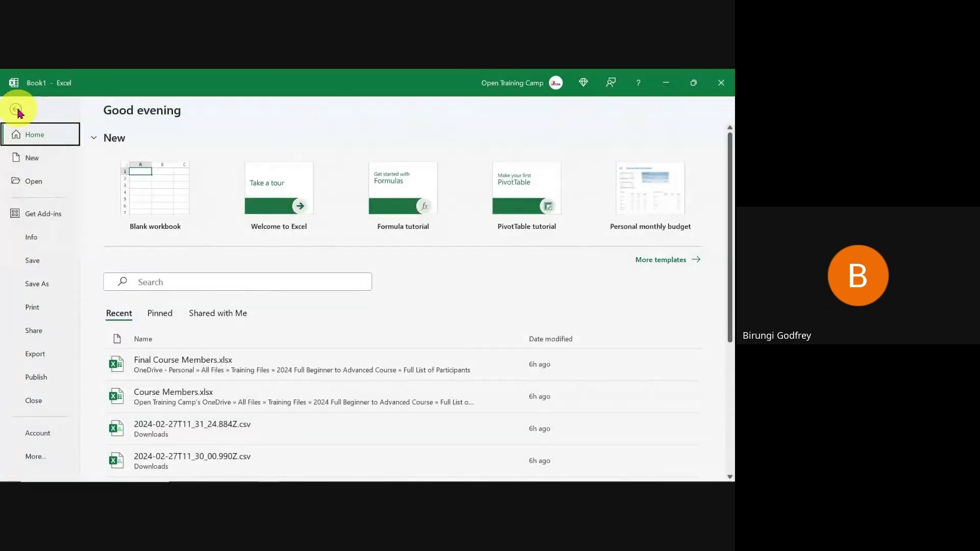
click(16, 108)
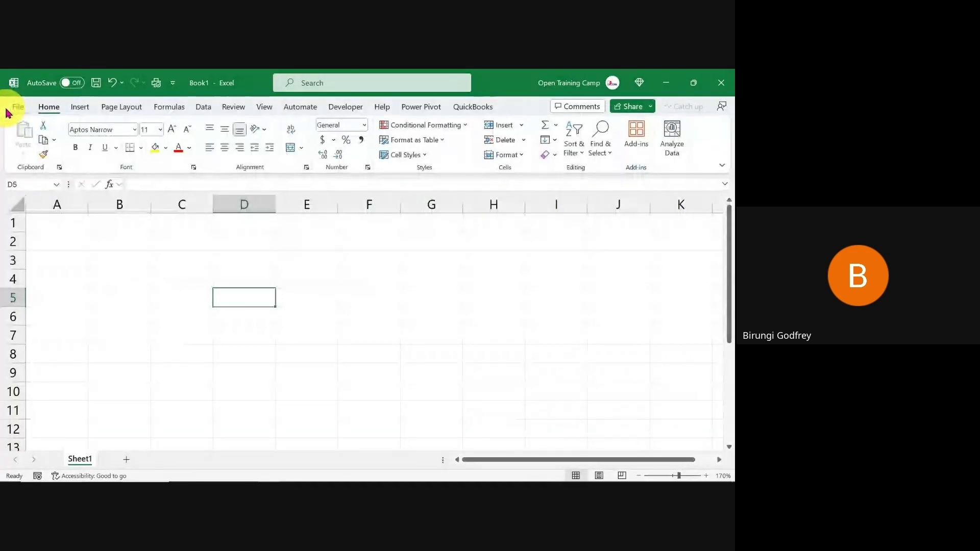
Step: Open the ribbon customization options and collapse the Home tab's groups in the Main Tabs list
right_click(157, 158)
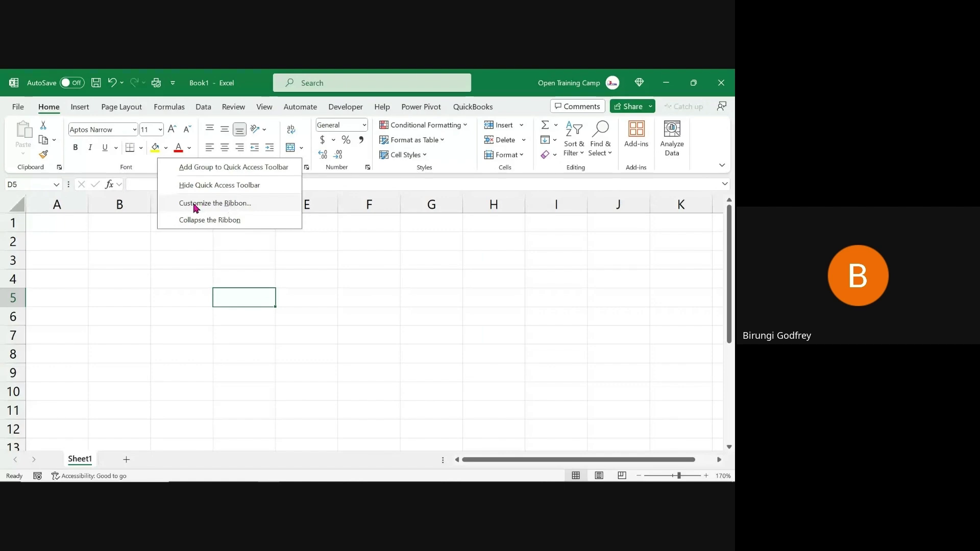
click(209, 204)
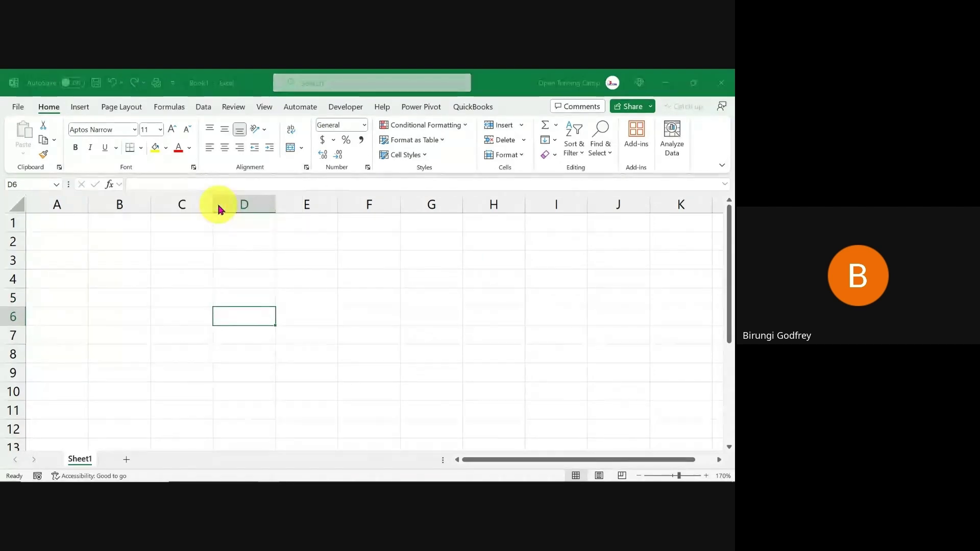
drag(232, 92, 186, 87)
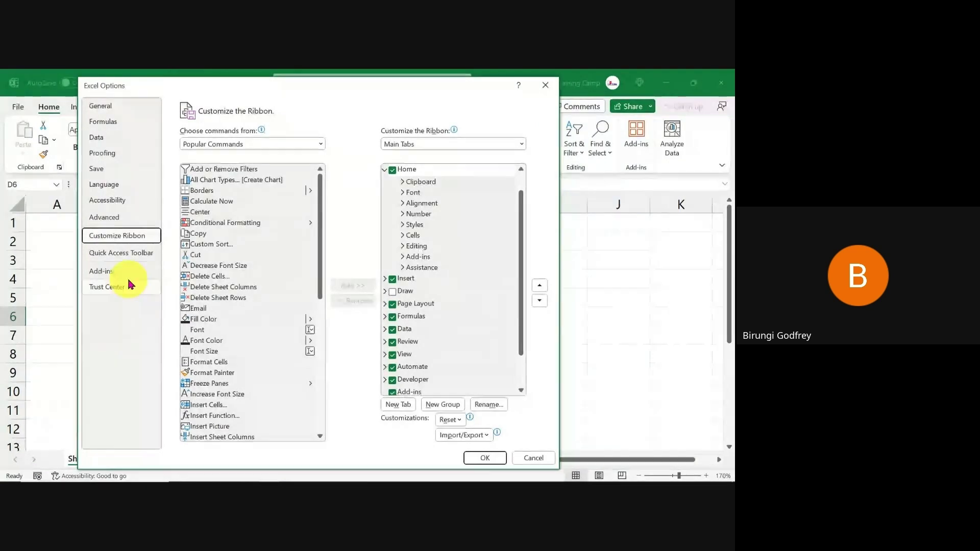
click(385, 169)
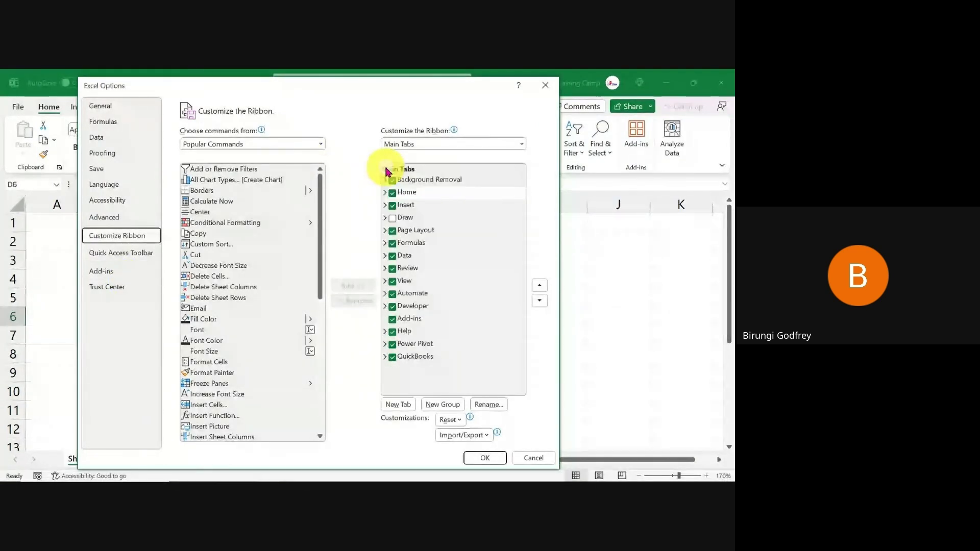
Step: Examine the fonts offered as the default font for new workbooks in the General options
click(113, 109)
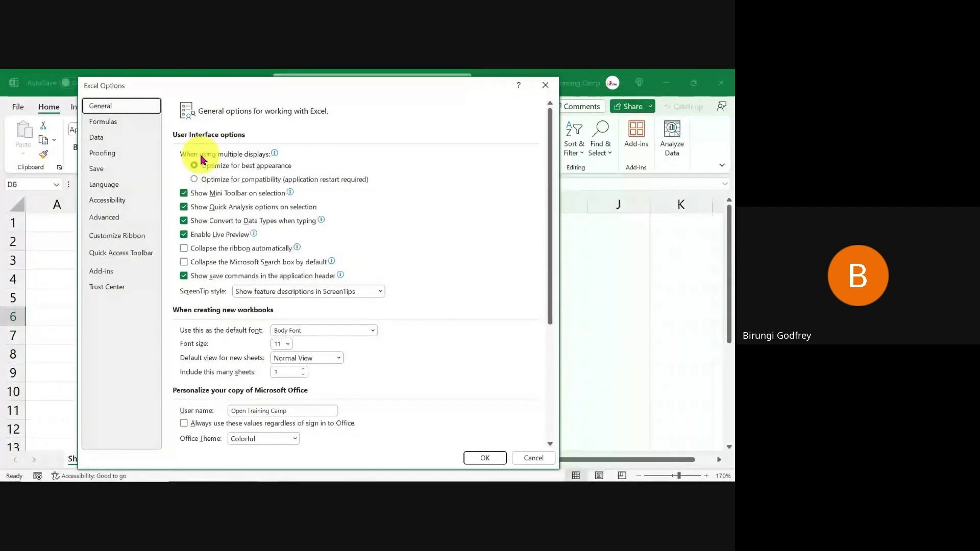
scroll(230, 184, down, 4)
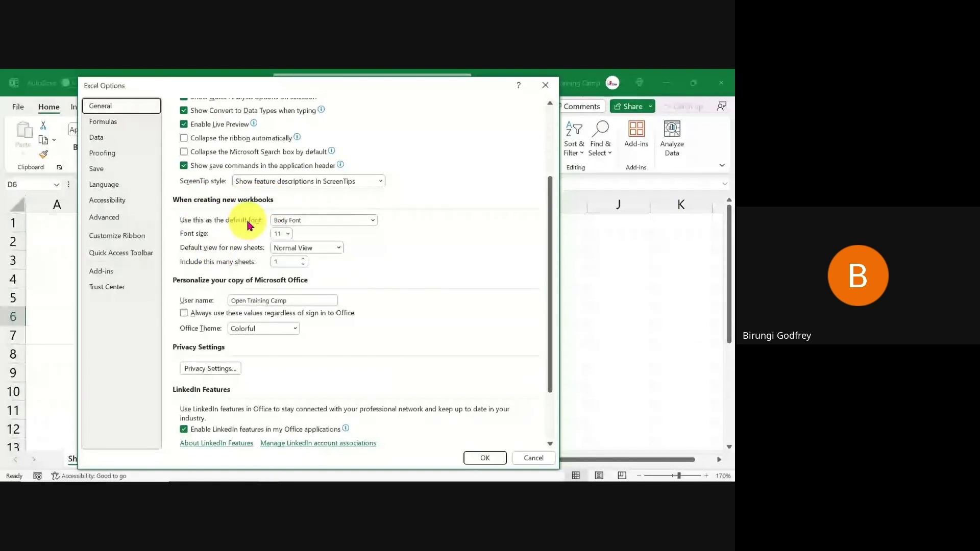
click(373, 220)
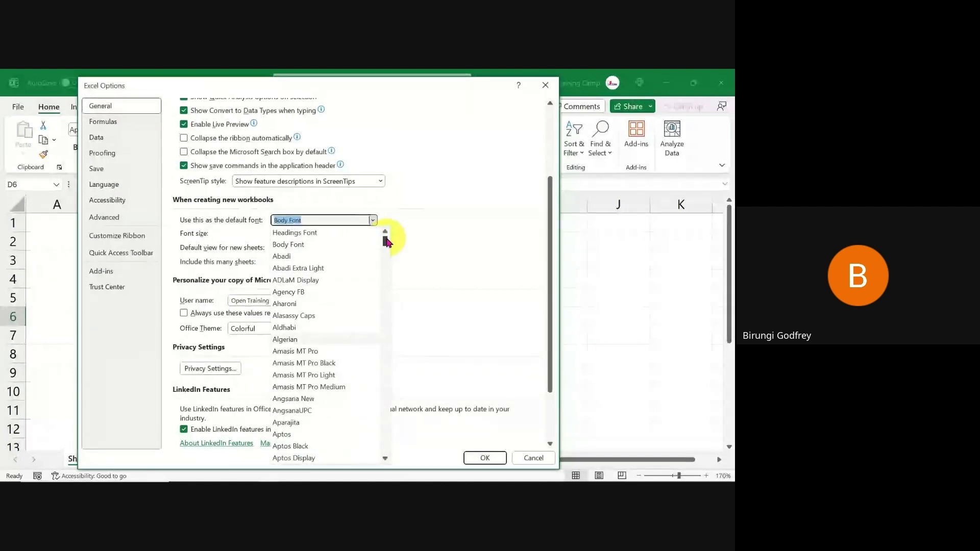
mouse_move(382, 237)
mouse_down()
mouse_move(386, 349)
mouse_move(386, 241)
mouse_up()
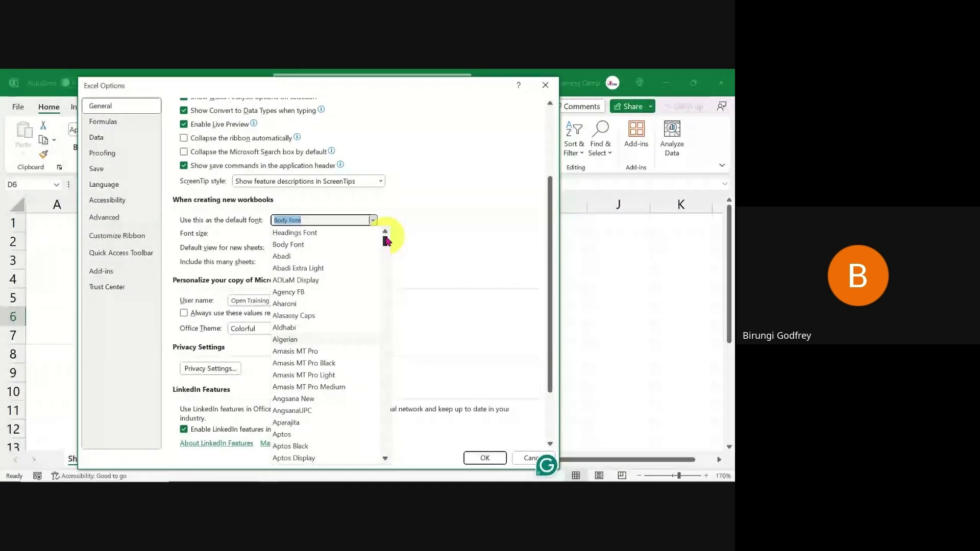
mouse_move(386, 241)
mouse_down()
mouse_move(386, 252)
mouse_move(387, 241)
mouse_up()
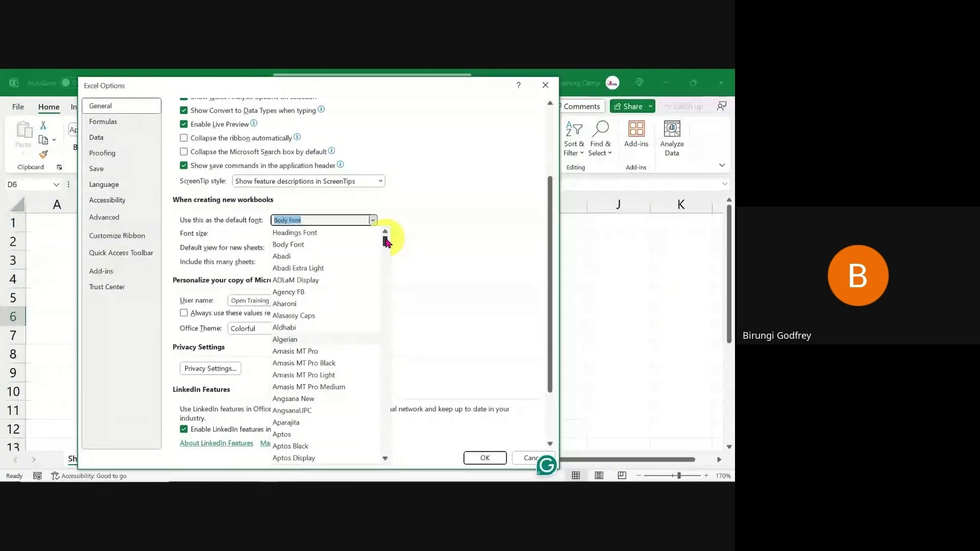
drag(387, 242, 386, 259)
drag(389, 300, 389, 242)
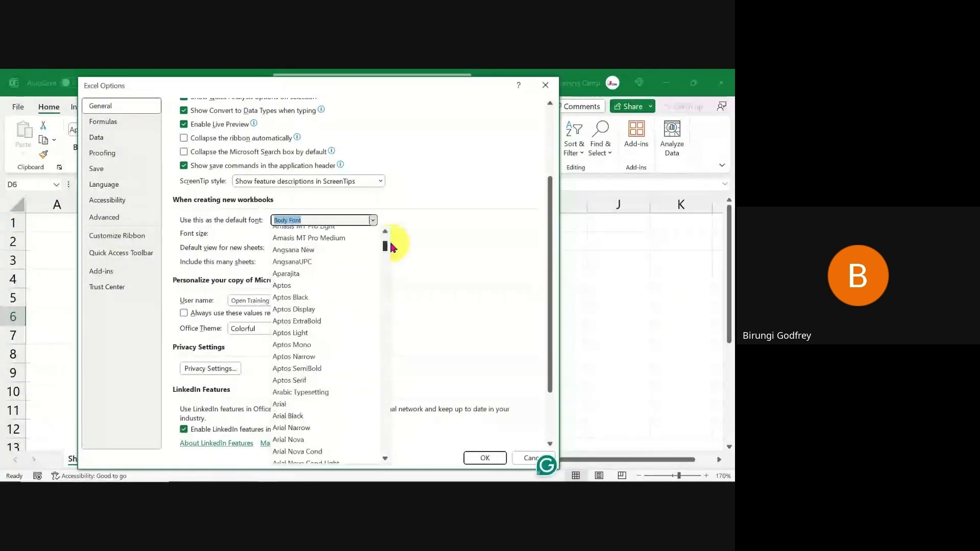
click(290, 224)
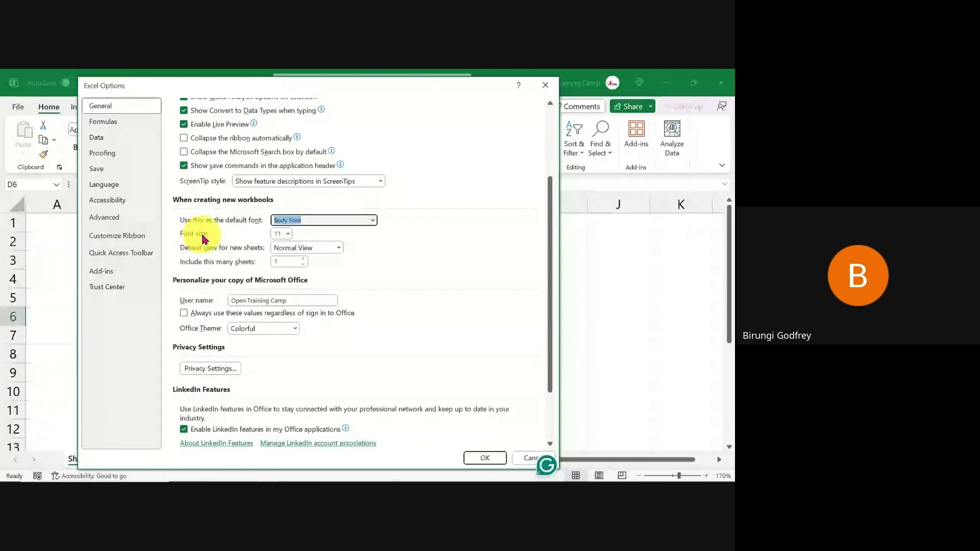
Step: Set the default font size for new workbooks to 12 and apply the options
click(289, 235)
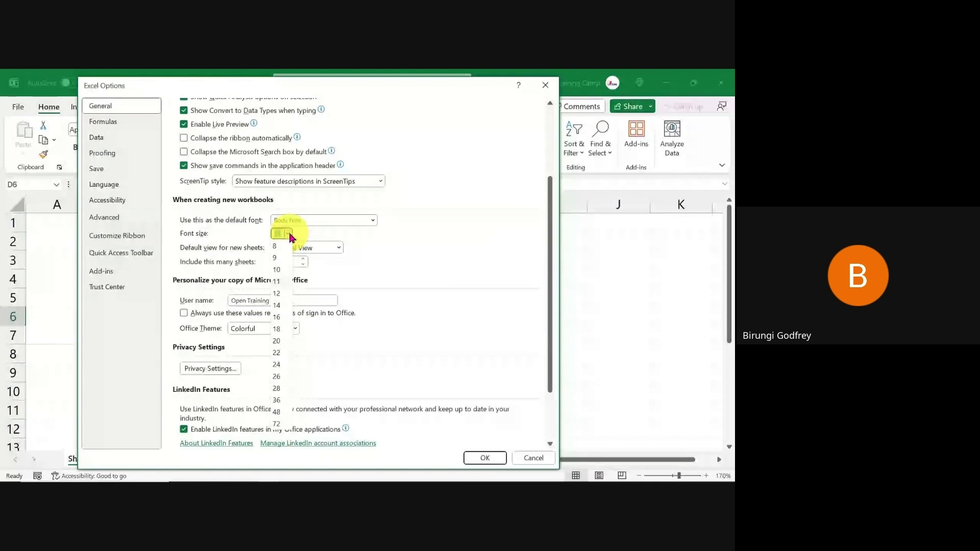
click(276, 294)
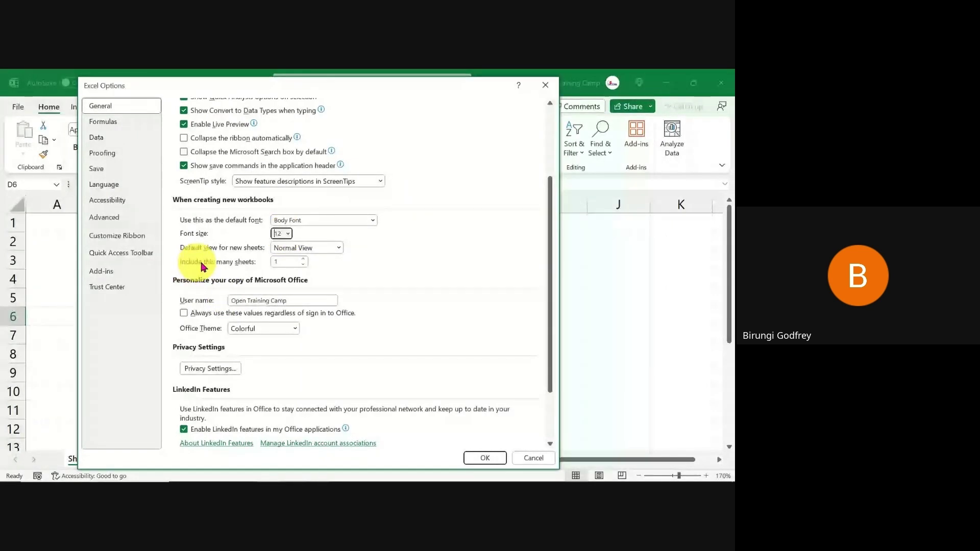
click(281, 260)
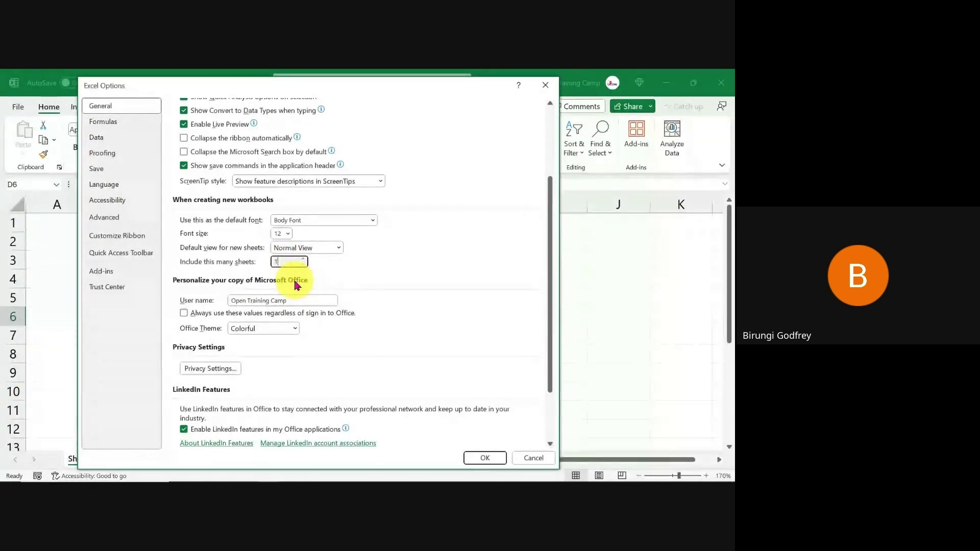
click(487, 458)
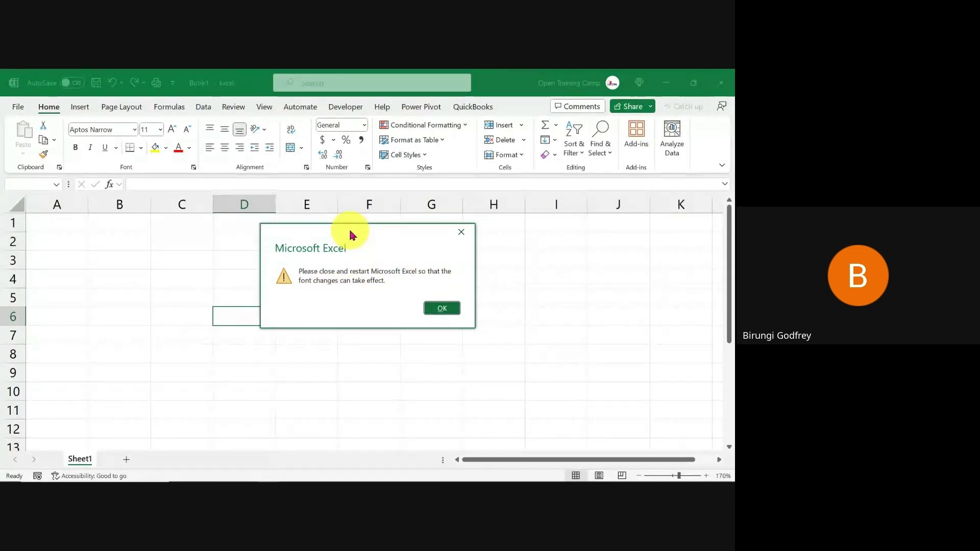
click(443, 308)
Step: Restart Excel and create a blank workbook so the new default font size takes effect
click(220, 254)
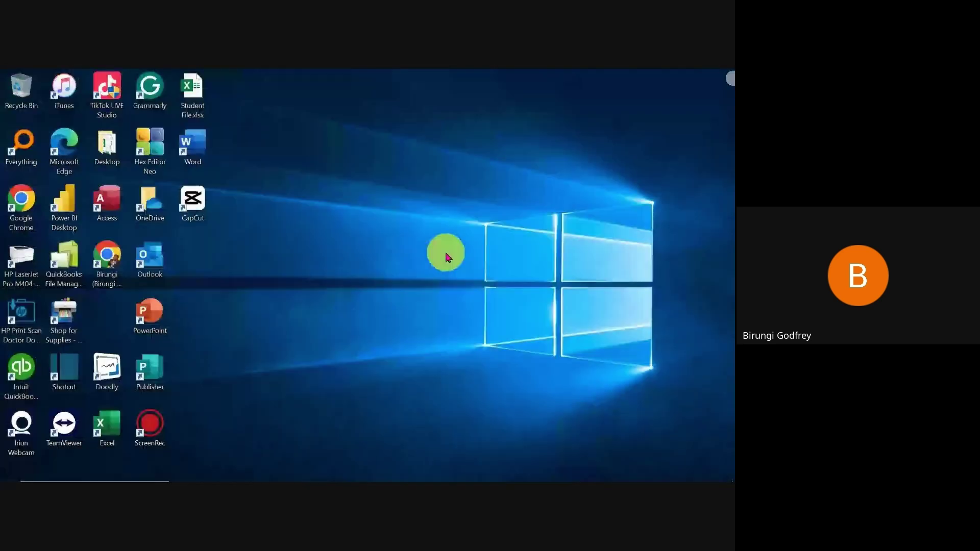
click(721, 82)
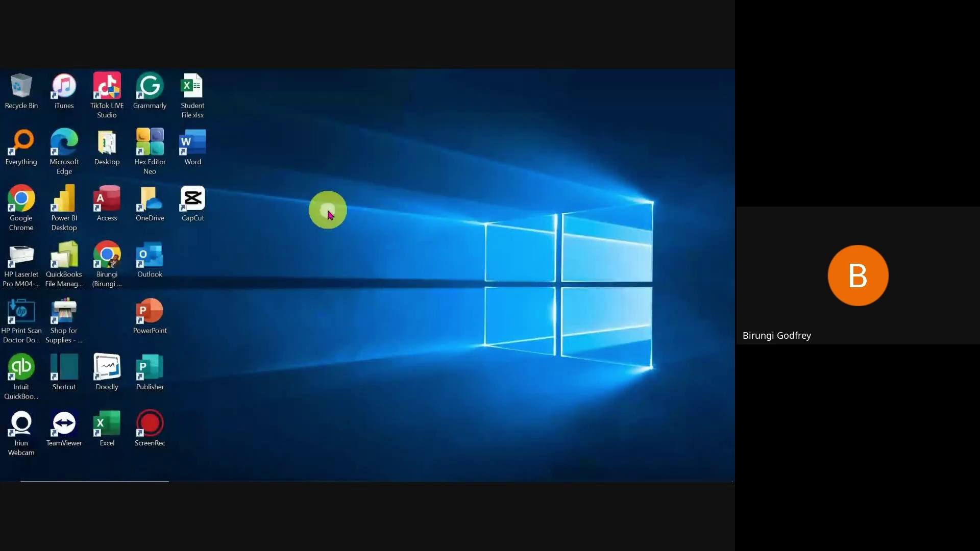
mouse_move(252, 468)
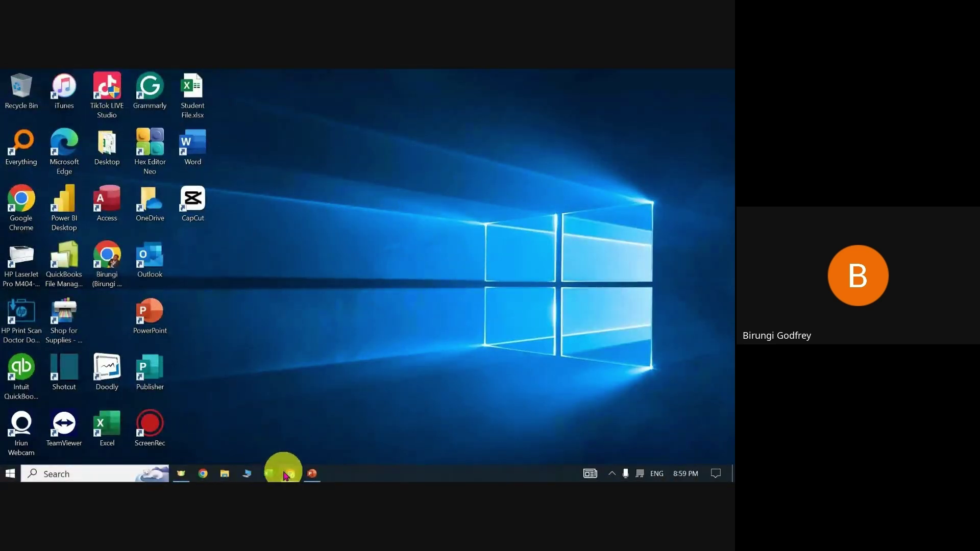
click(167, 191)
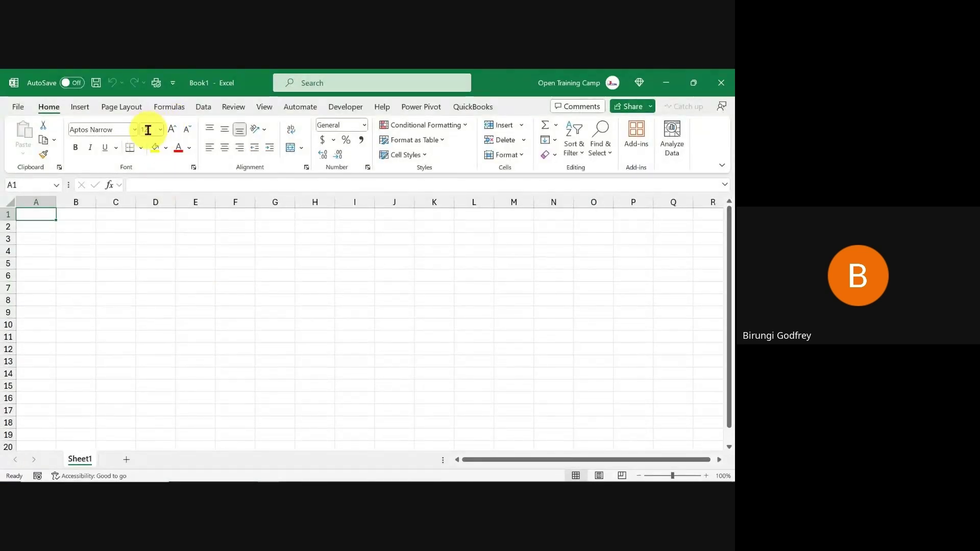
click(138, 287)
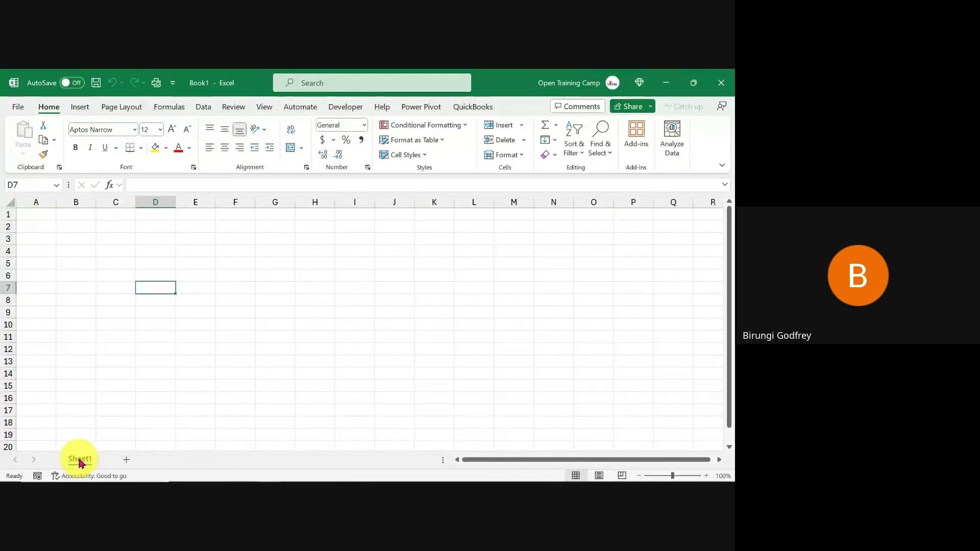
Step: Set the number of sheets included in new workbooks to 3 in the General options
right_click(156, 162)
click(214, 204)
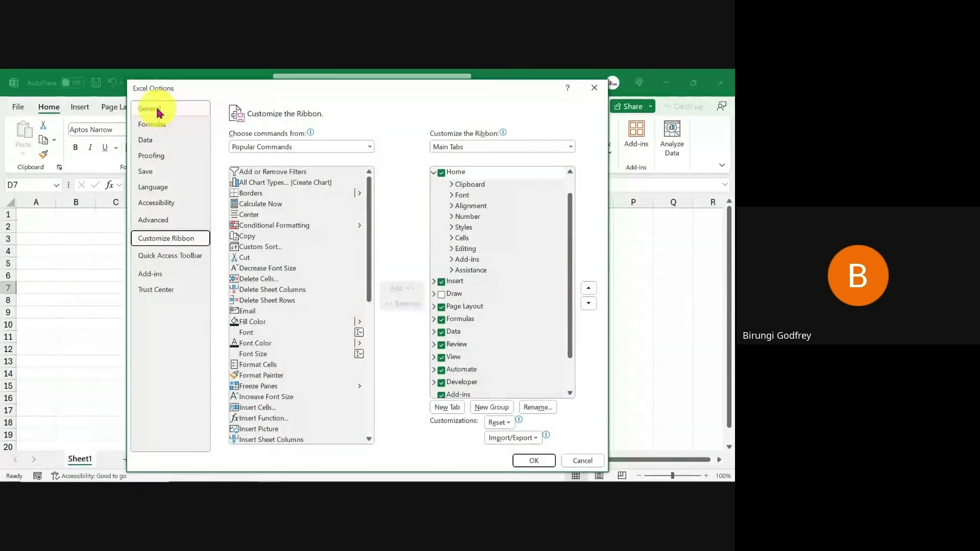
click(157, 110)
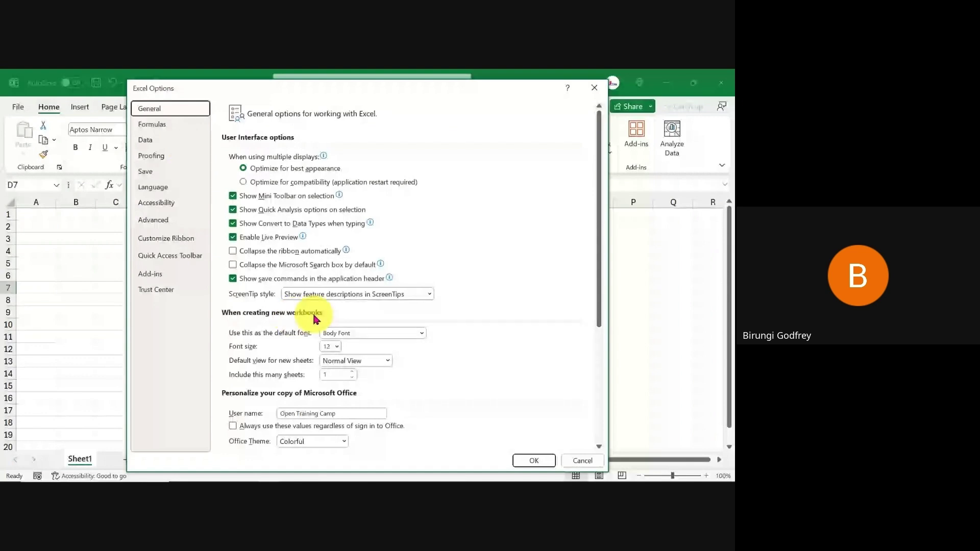
scroll(313, 320, down, 1)
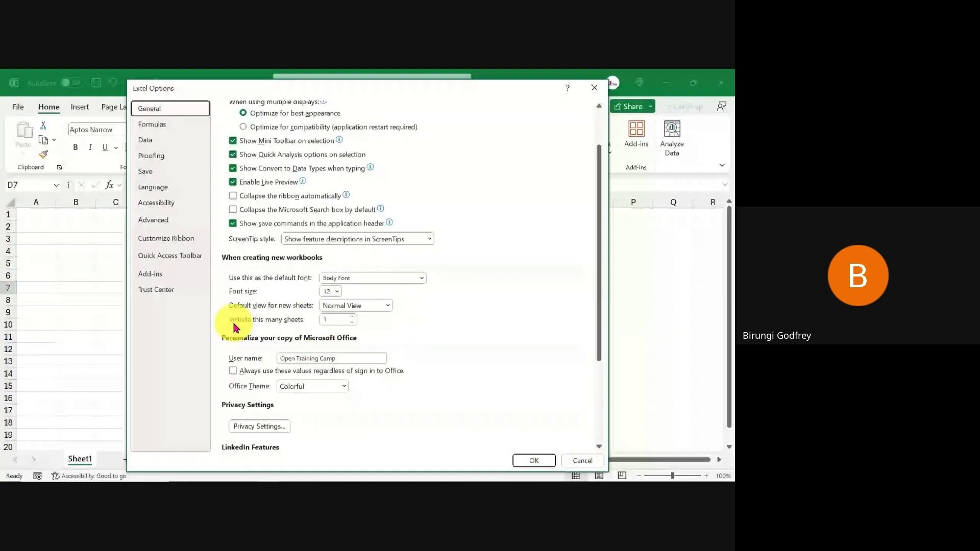
click(335, 320)
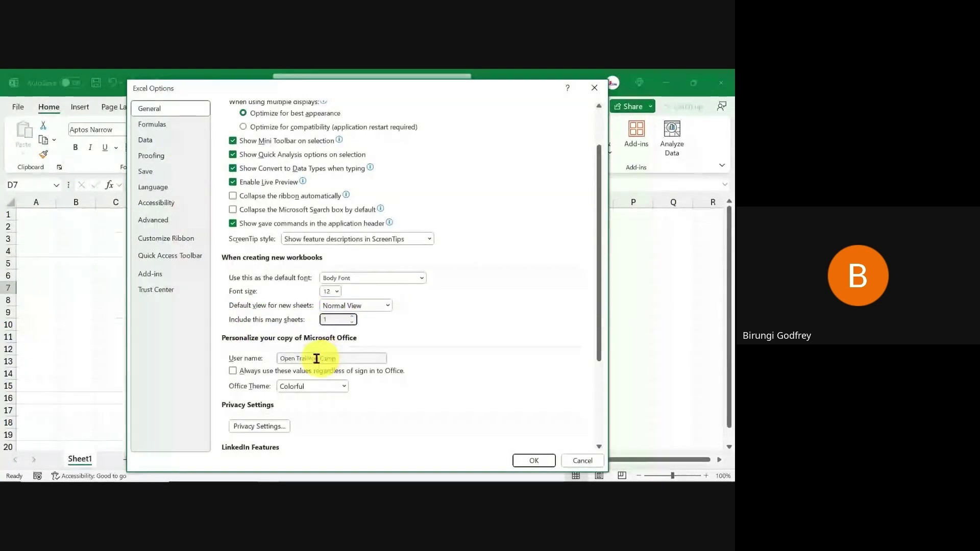
click(351, 316)
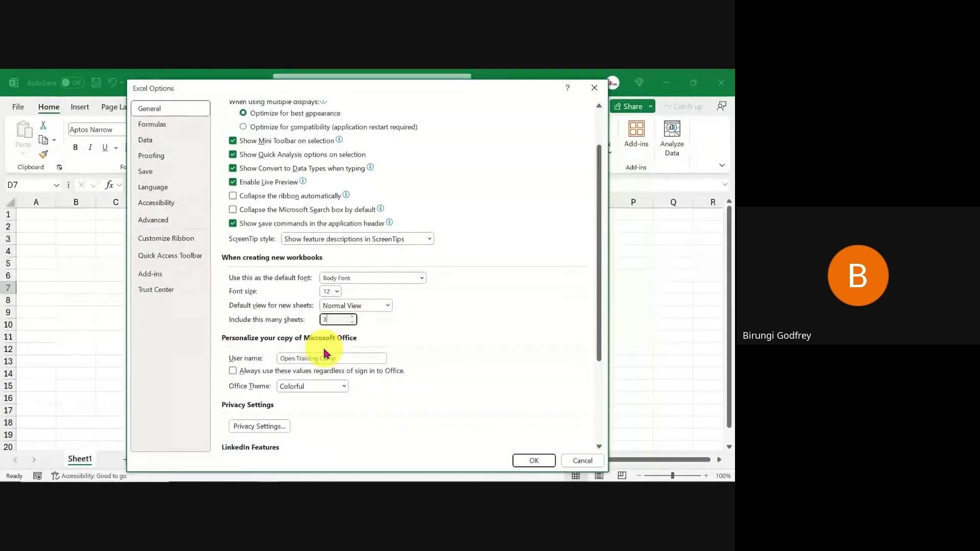
click(531, 460)
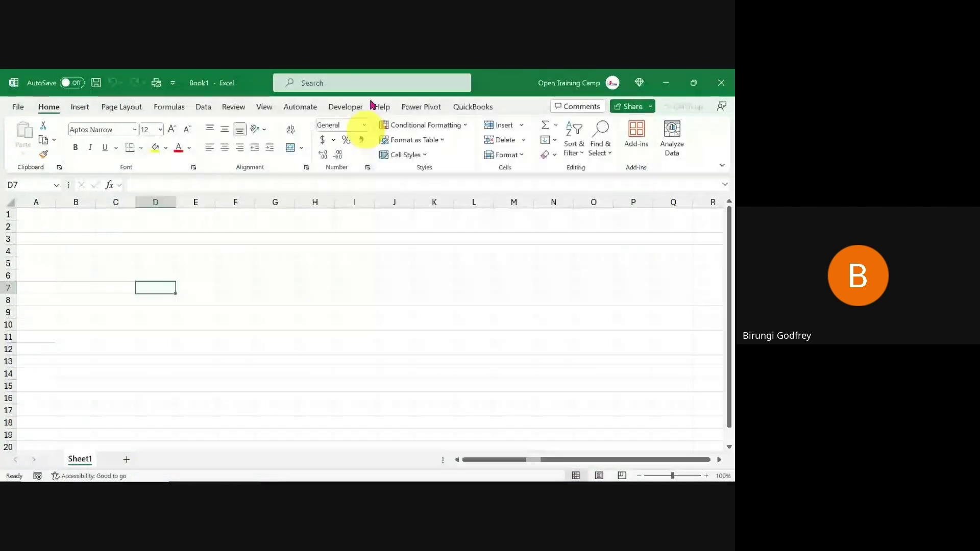
Step: Close and reopen Excel, and create a blank workbook that uses the new sheet count
click(238, 249)
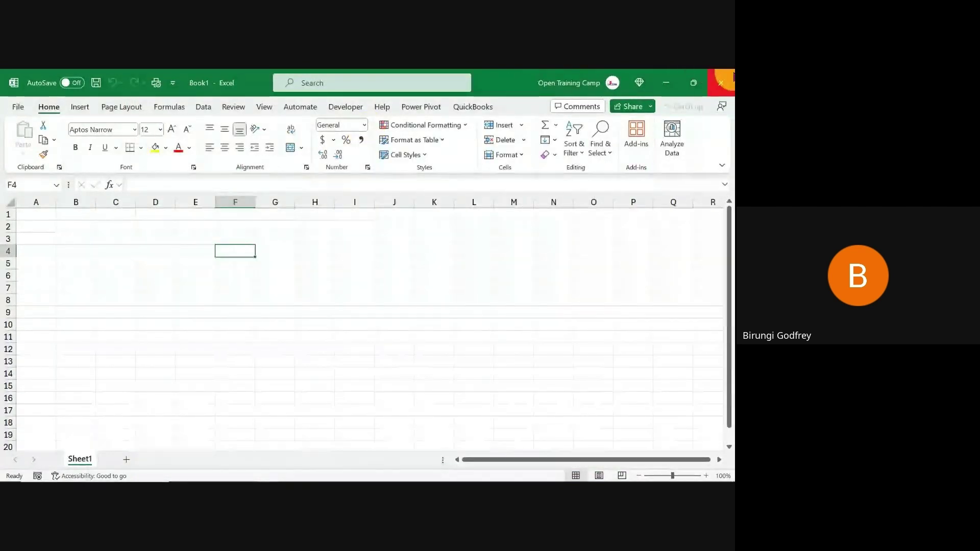
click(731, 77)
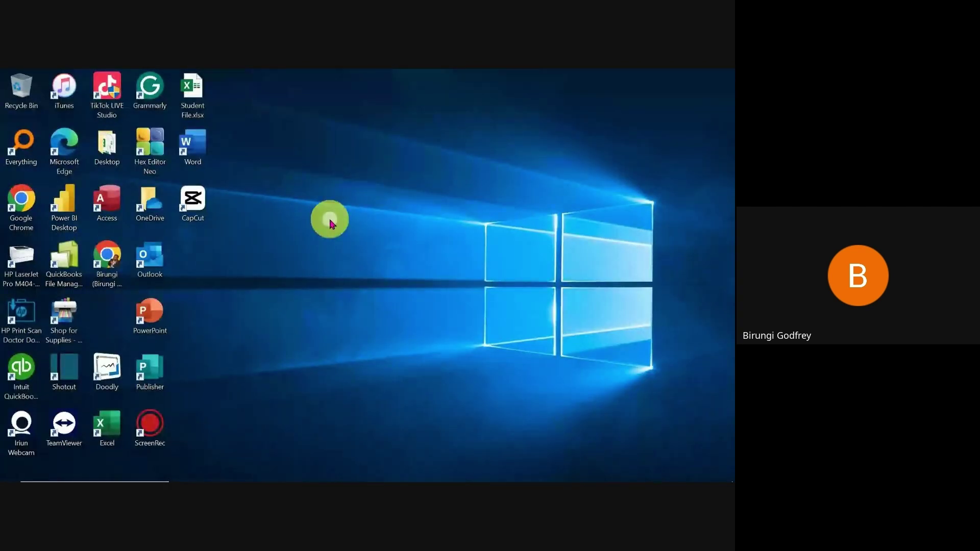
mouse_move(285, 477)
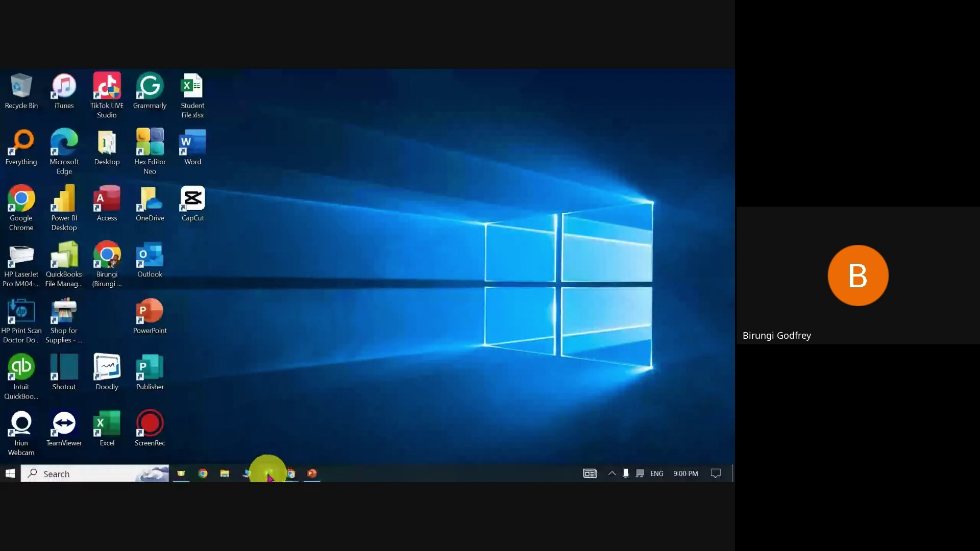
click(267, 474)
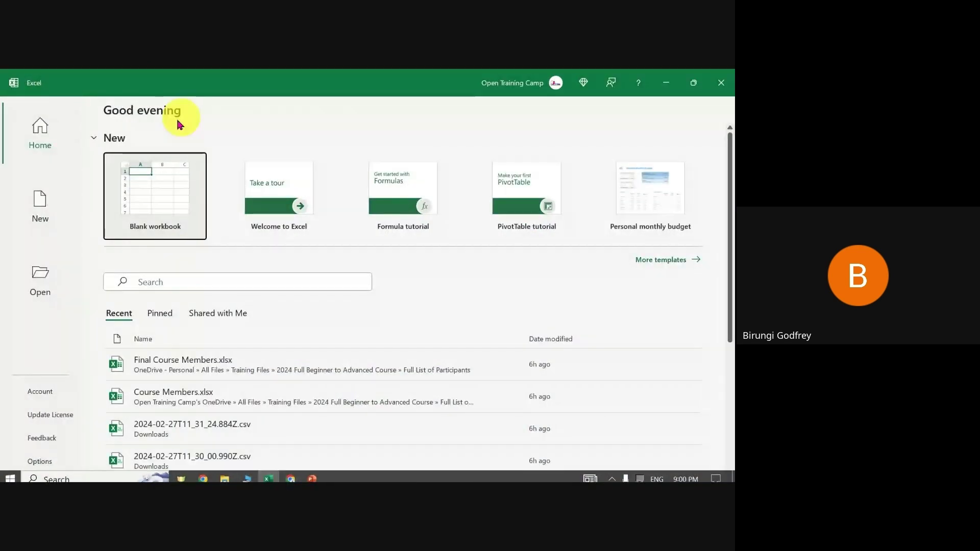
click(160, 182)
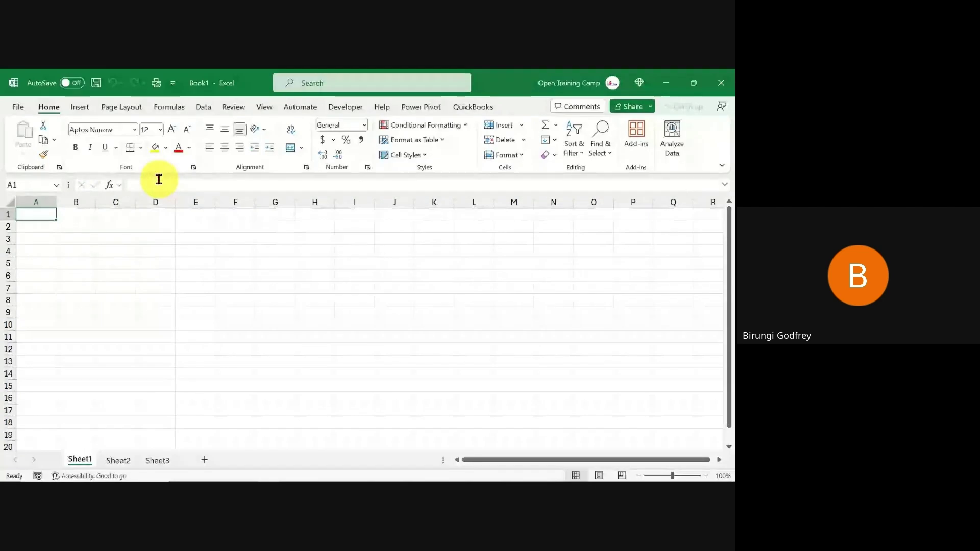
Step: Look through Sheet1, Sheet2 and Sheet3 of the new blank workbook
click(200, 334)
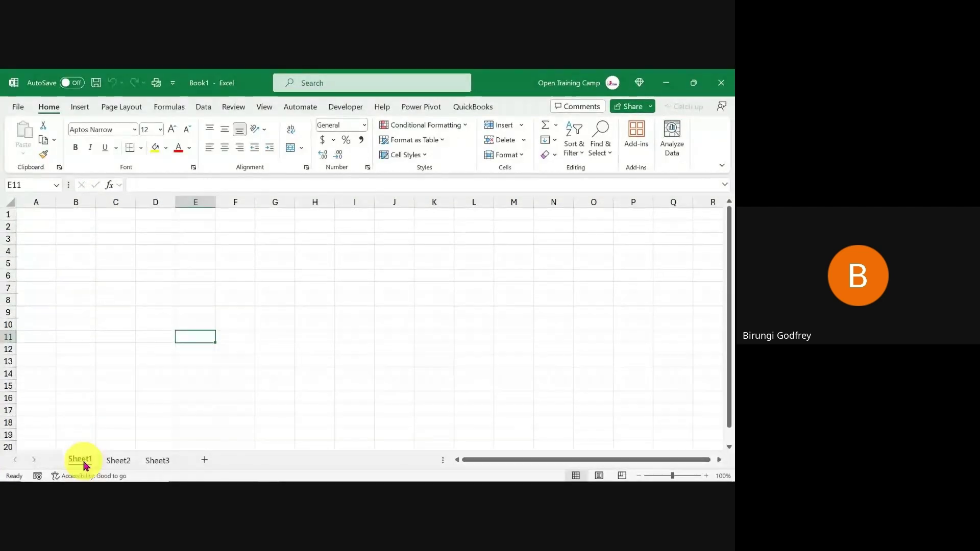
click(117, 460)
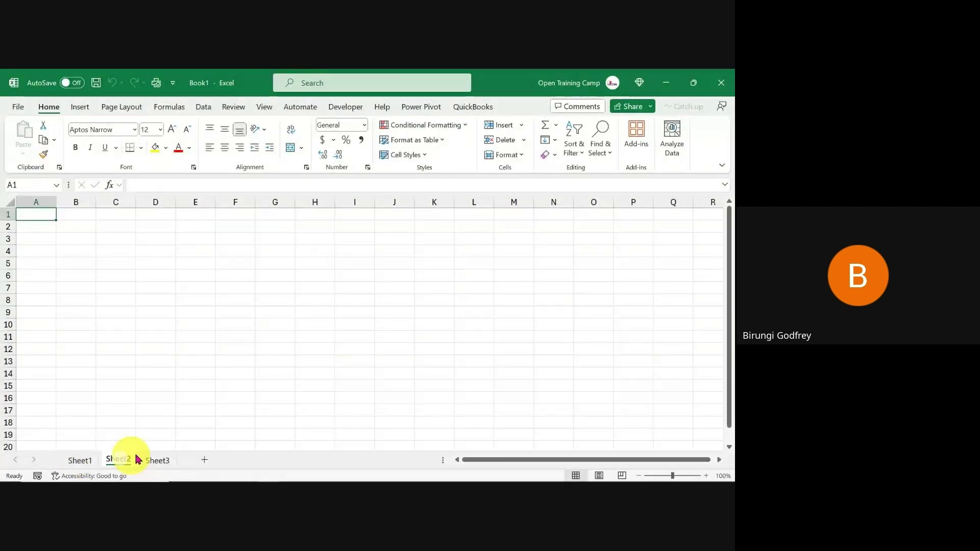
click(160, 461)
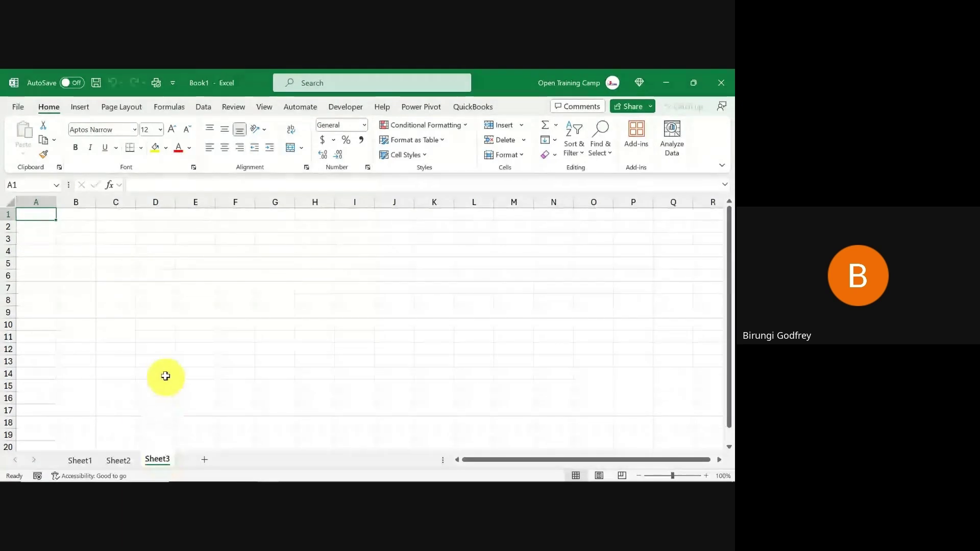
click(155, 361)
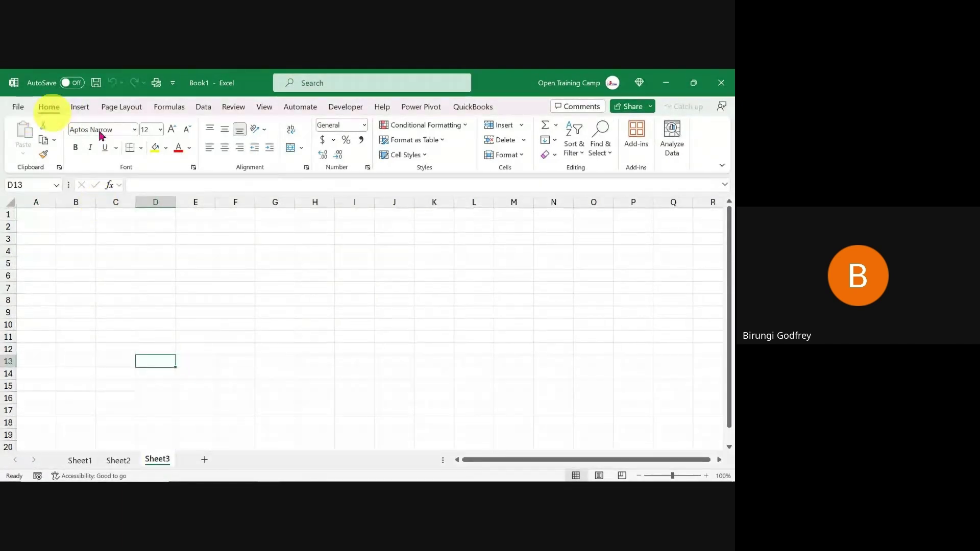
Step: Set the number of sheets included in new workbooks back to 1 in the General options and apply it
right_click(155, 160)
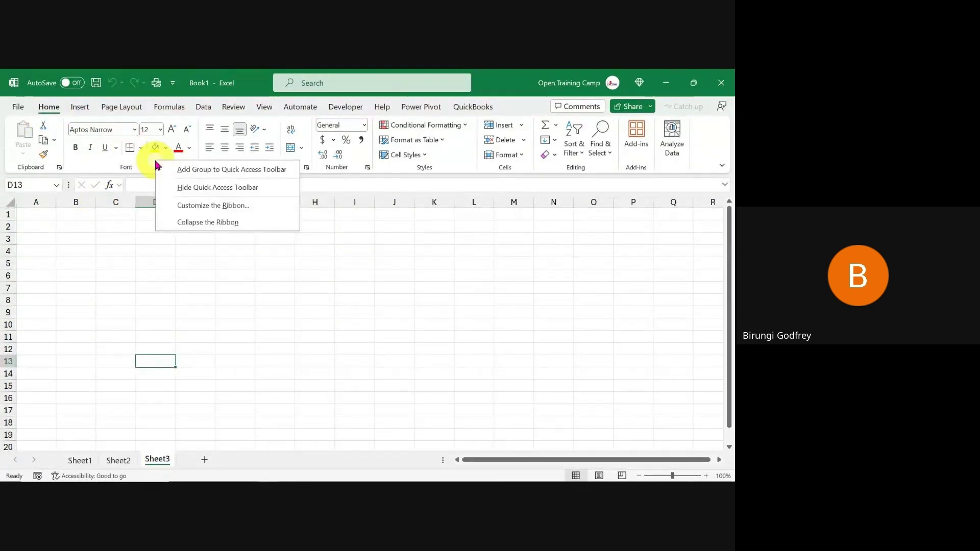
click(198, 205)
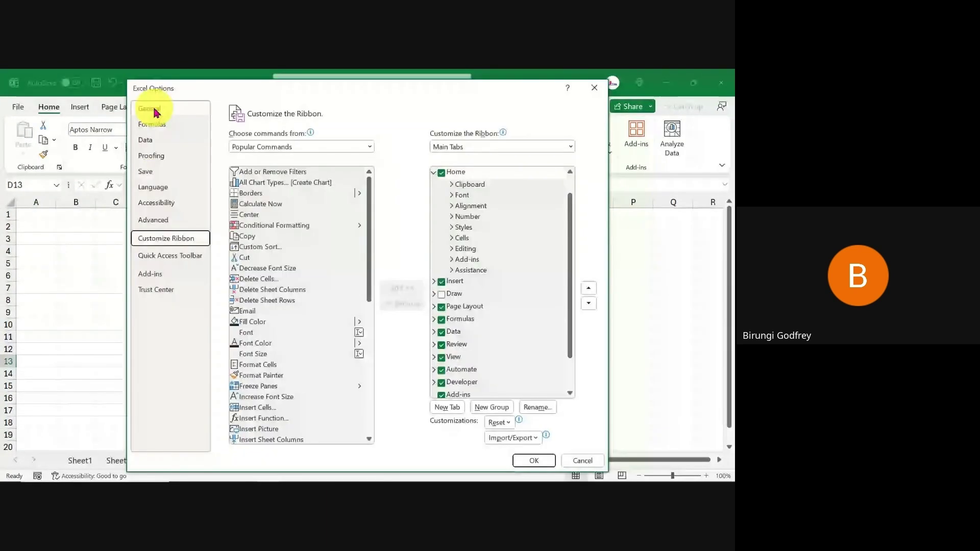
click(152, 108)
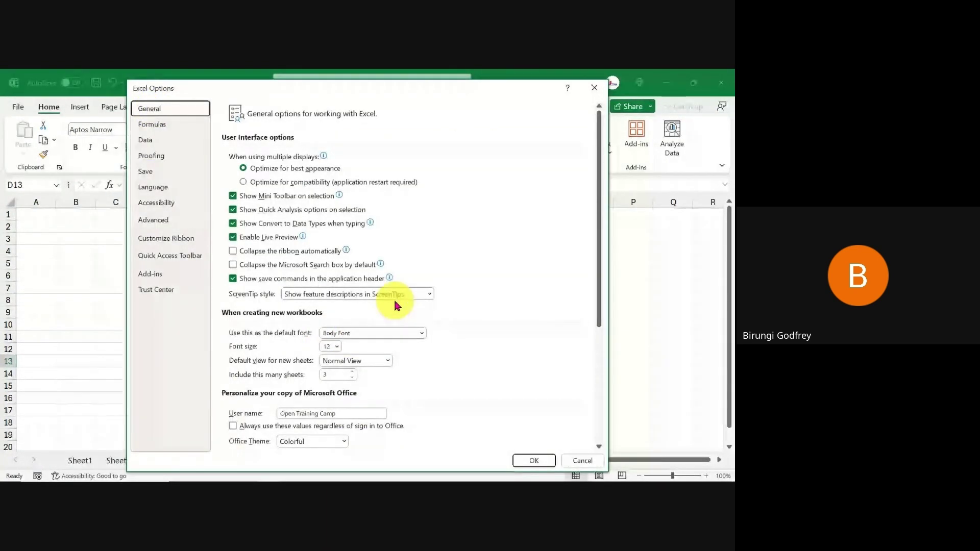
click(352, 378)
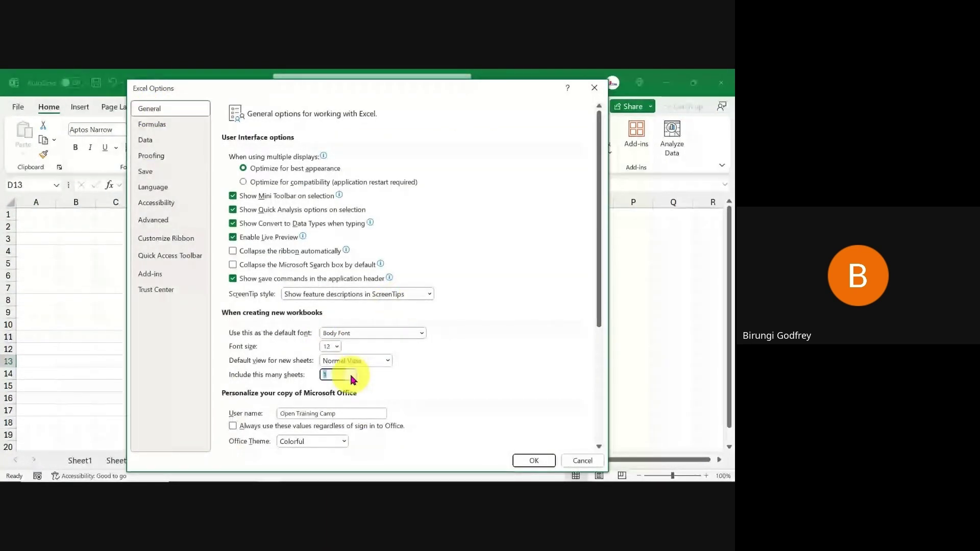
click(534, 460)
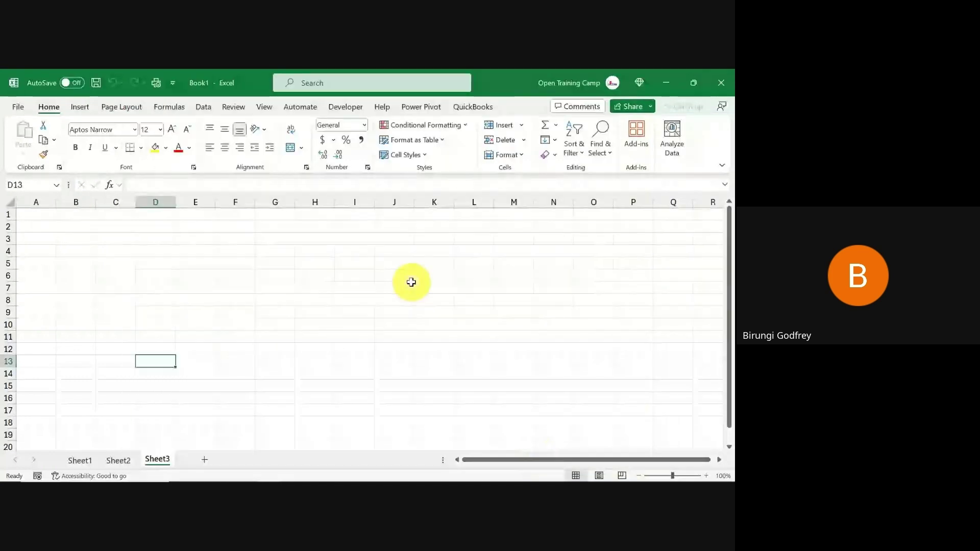
Step: Restart Excel and create a blank workbook to check the single-sheet default
click(409, 280)
click(721, 83)
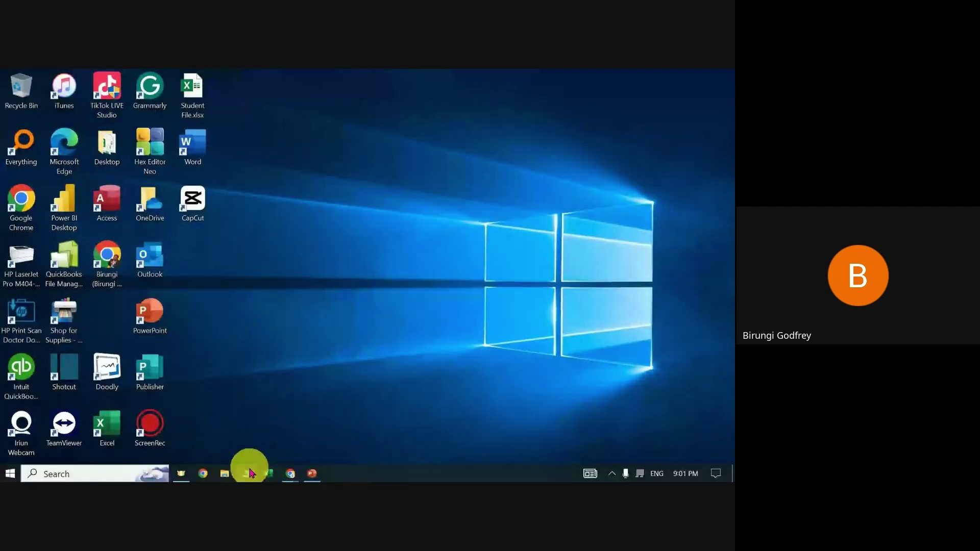
click(265, 473)
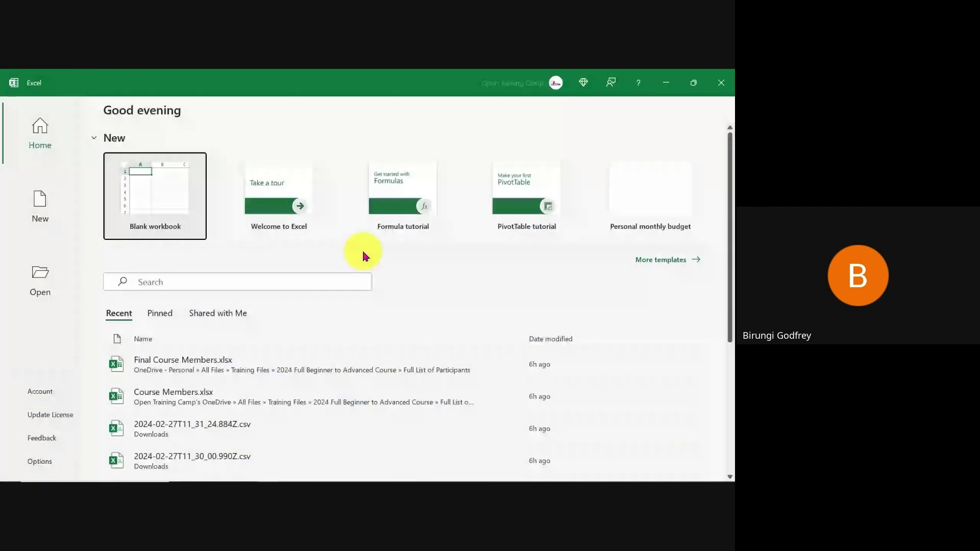
click(160, 184)
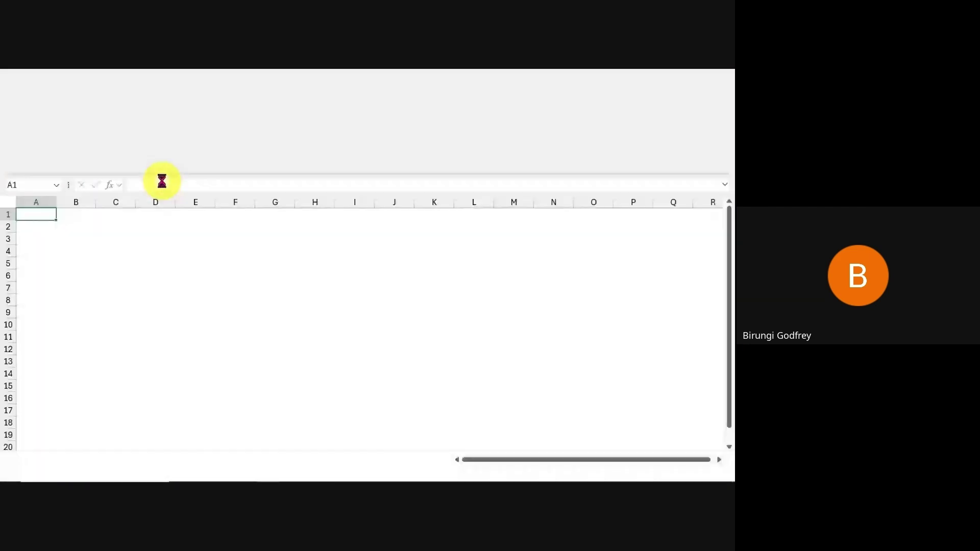
click(168, 325)
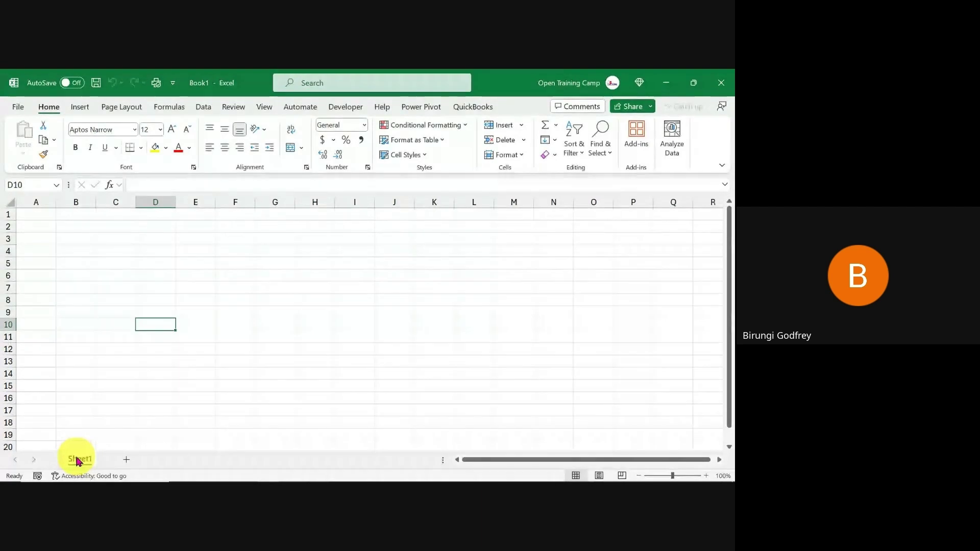
click(232, 301)
Step: Open the Excel options and examine the Formulas settings for workbook calculation, working with formulas and error checking
right_click(161, 173)
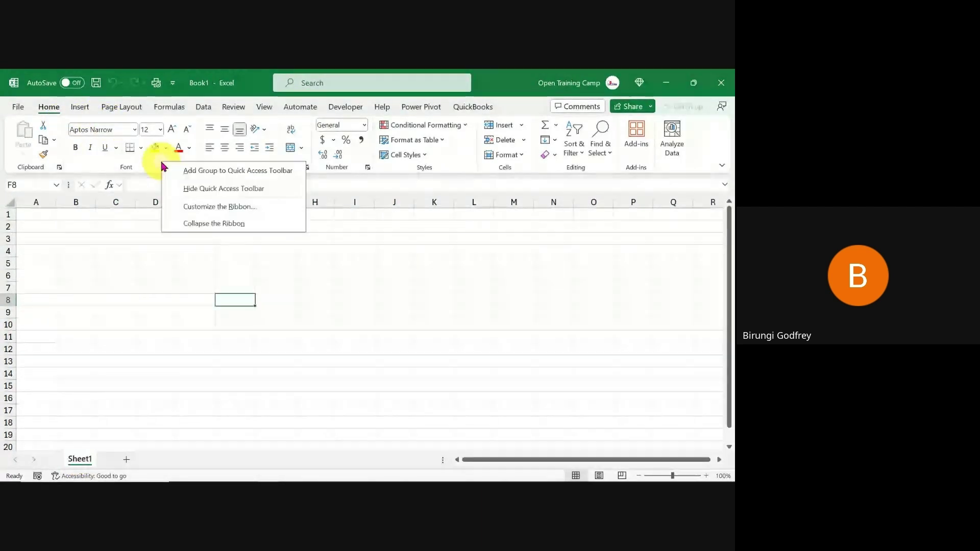
click(216, 207)
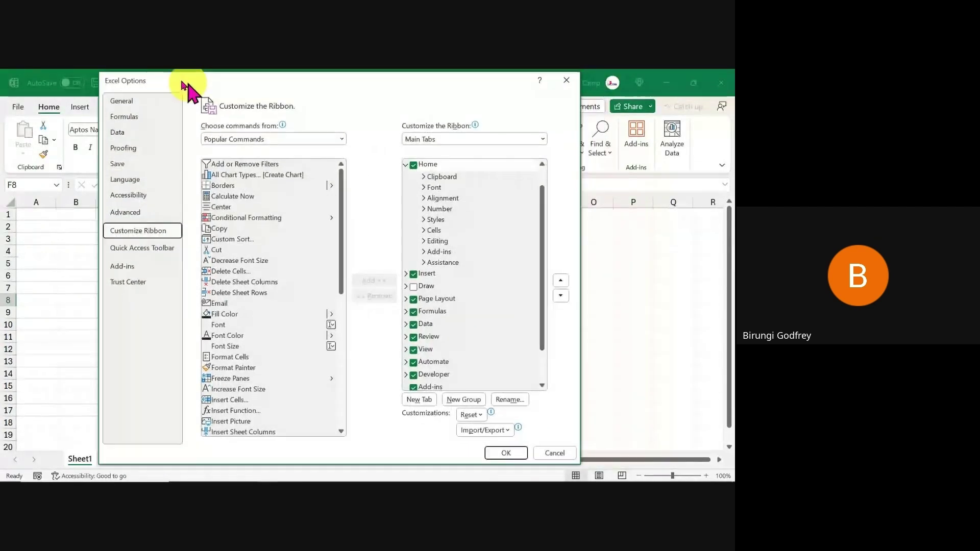
drag(188, 87, 177, 84)
click(115, 100)
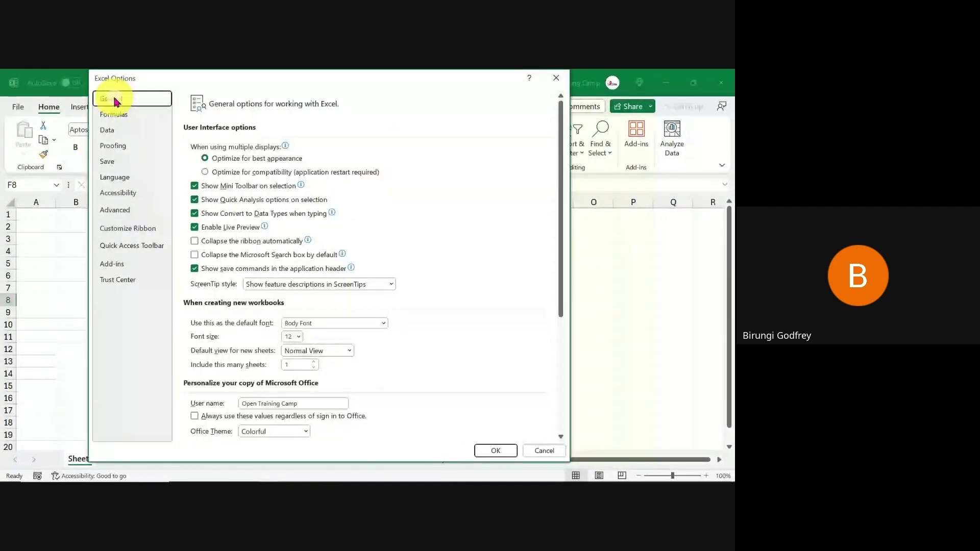
click(116, 116)
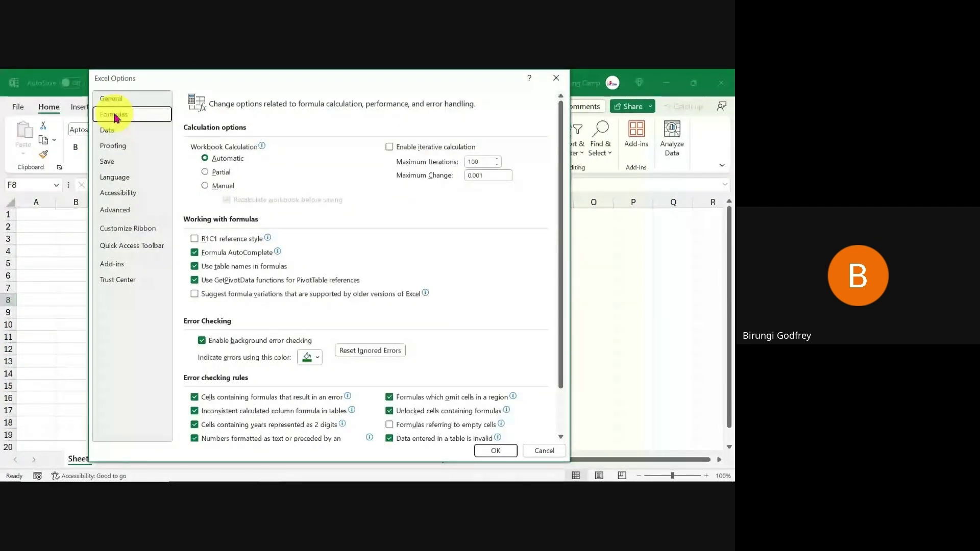
scroll(245, 122, down, 2)
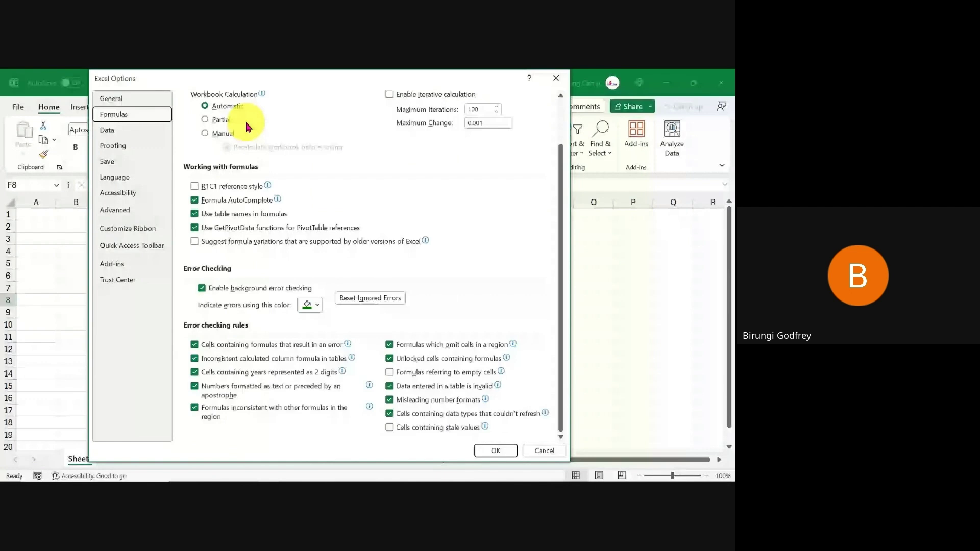
scroll(246, 126, up, 2)
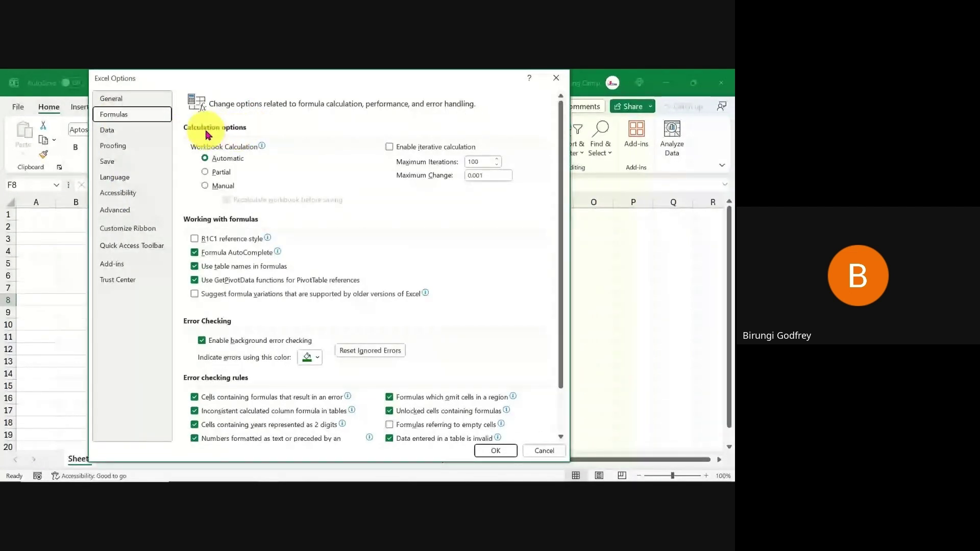
mouse_move(244, 162)
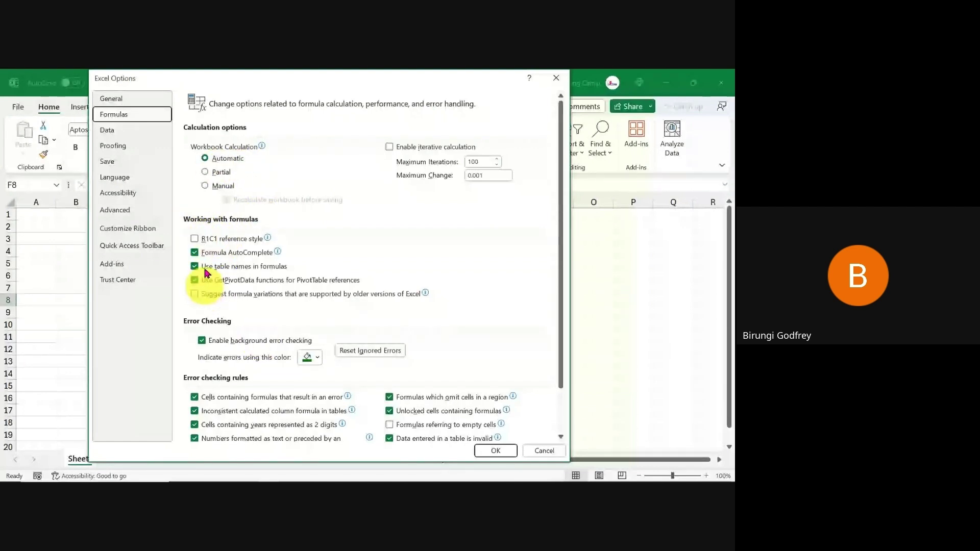
mouse_move(201, 242)
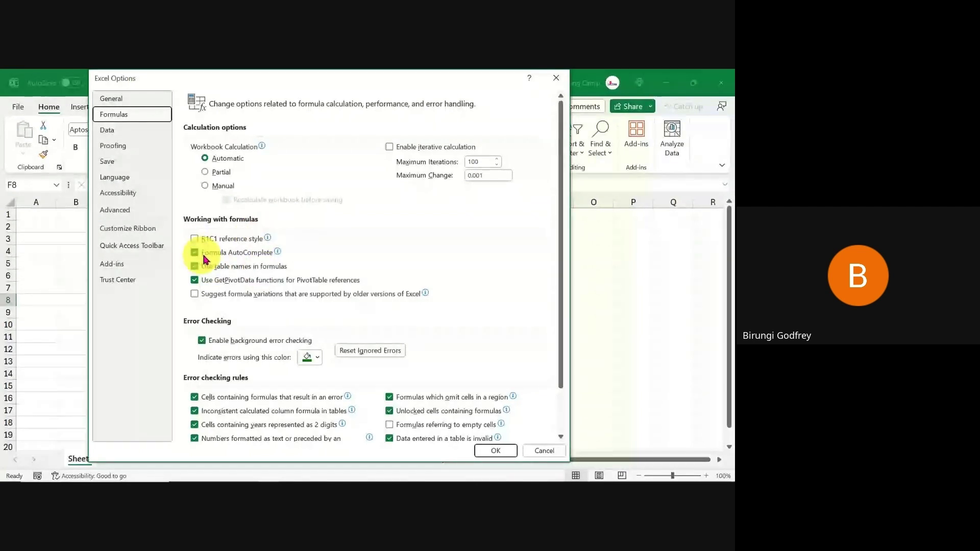
mouse_move(272, 256)
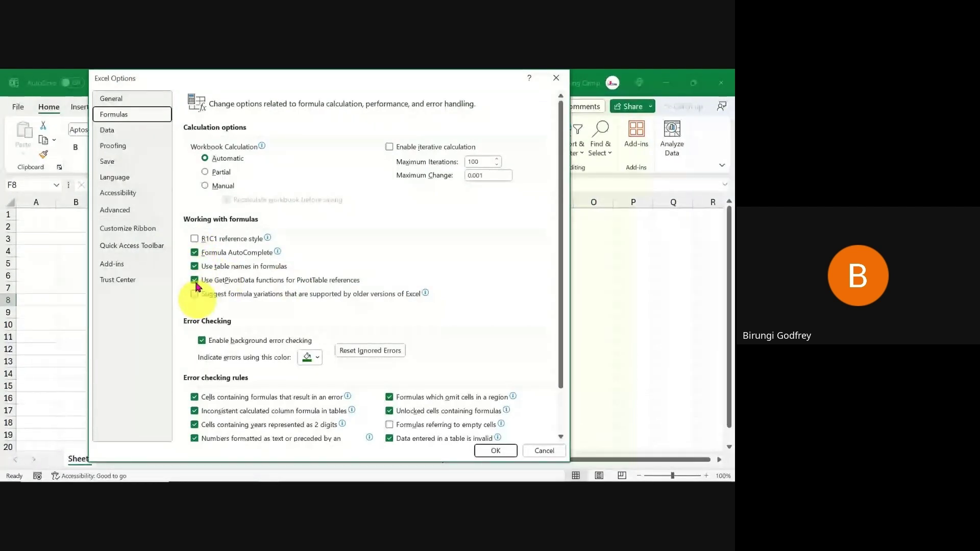
scroll(195, 283, down, 2)
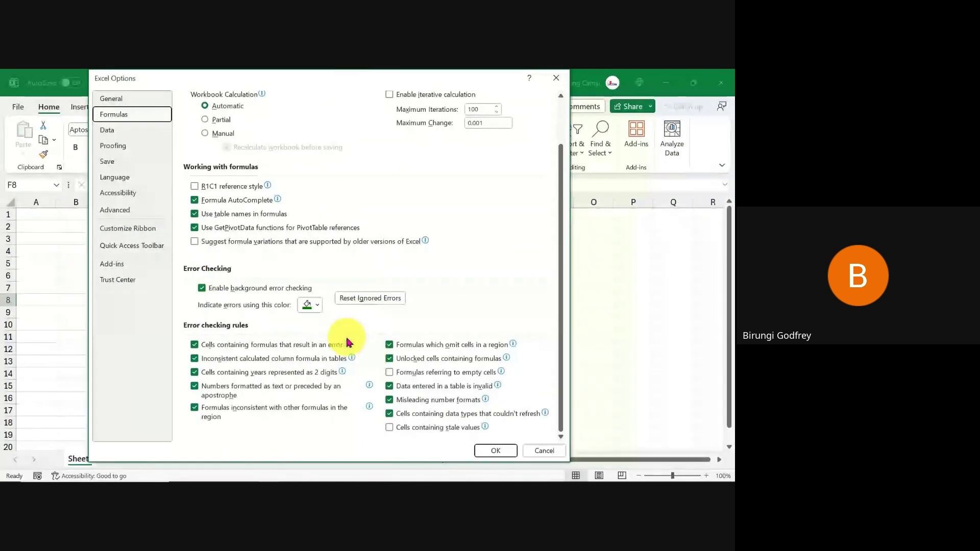
Step: Review the Data options and the Save options, including the available default file formats for saving workbooks
click(114, 131)
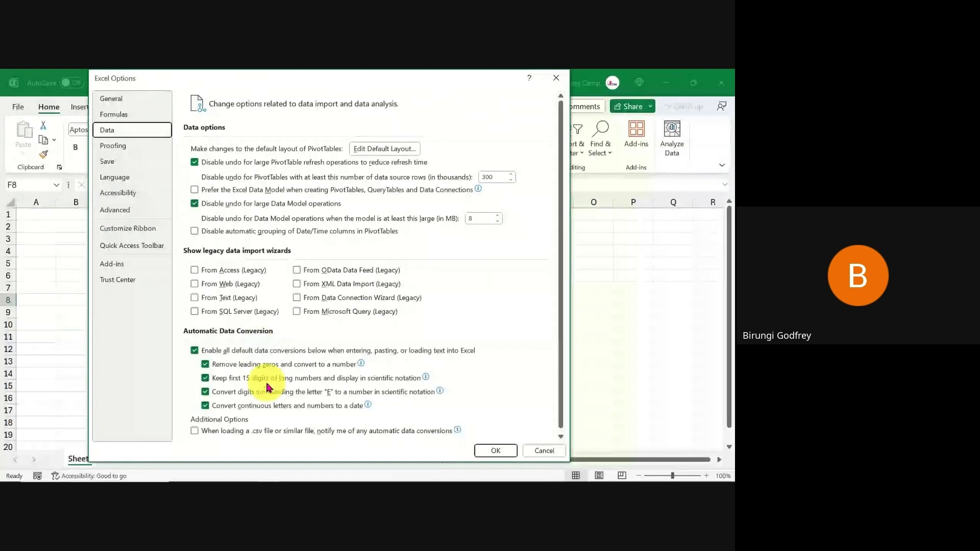
click(113, 162)
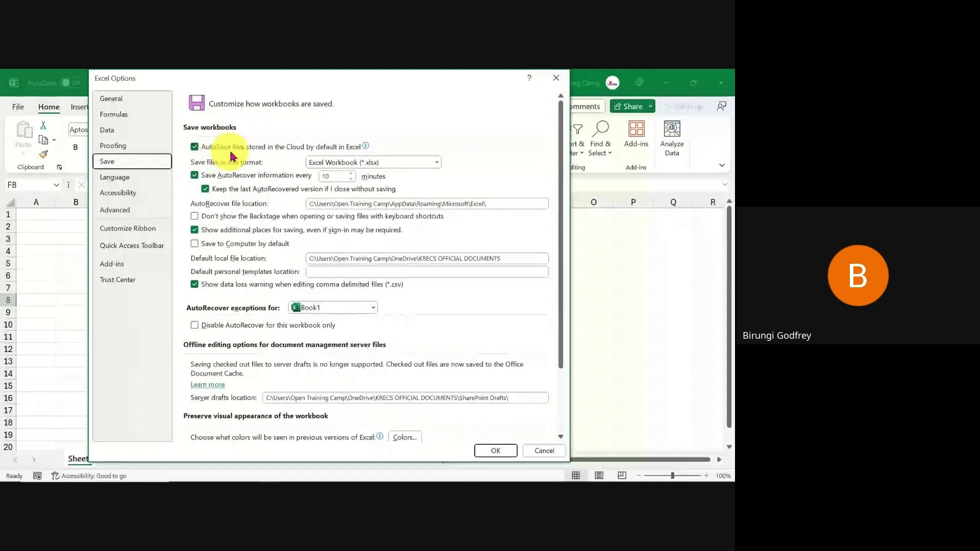
mouse_move(350, 157)
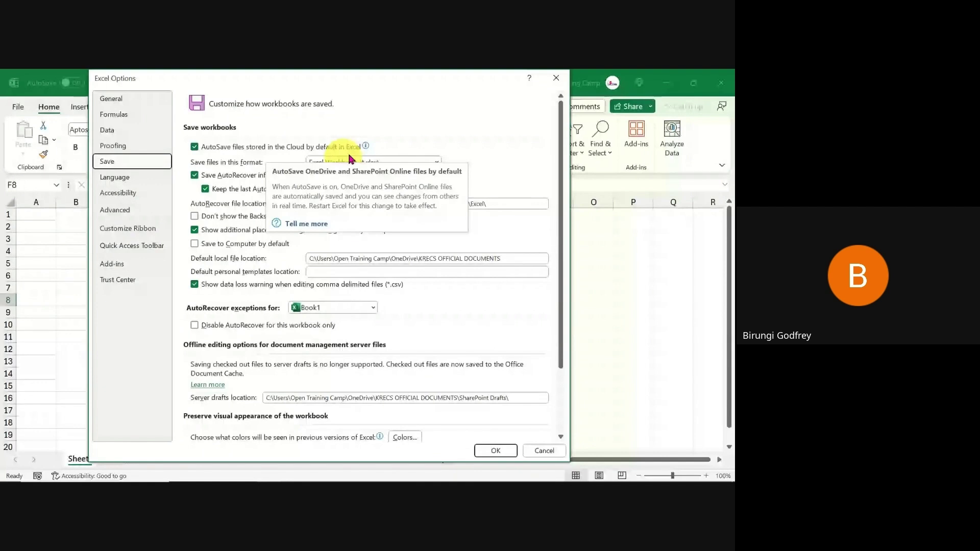
click(437, 163)
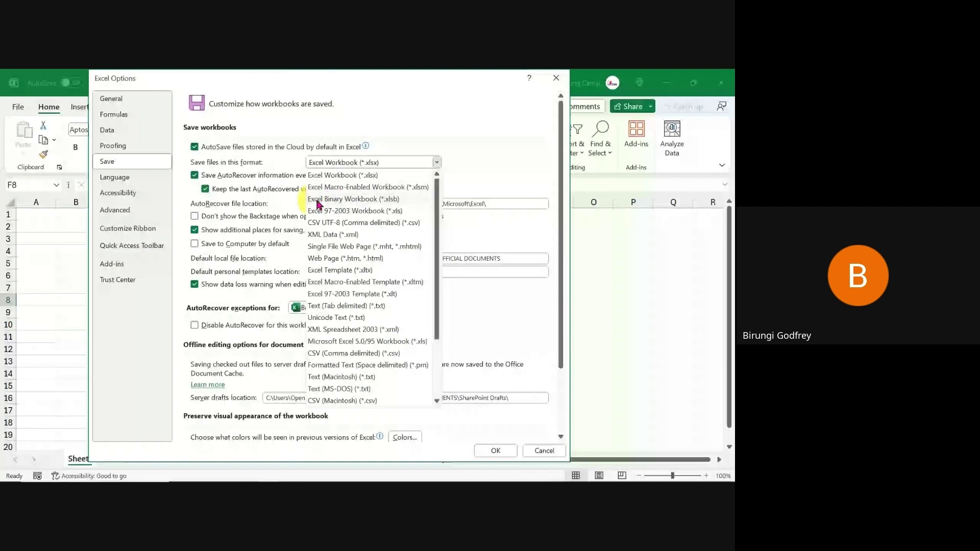
mouse_move(436, 205)
mouse_down()
mouse_move(436, 264)
mouse_move(427, 205)
mouse_move(436, 318)
mouse_move(436, 193)
mouse_up()
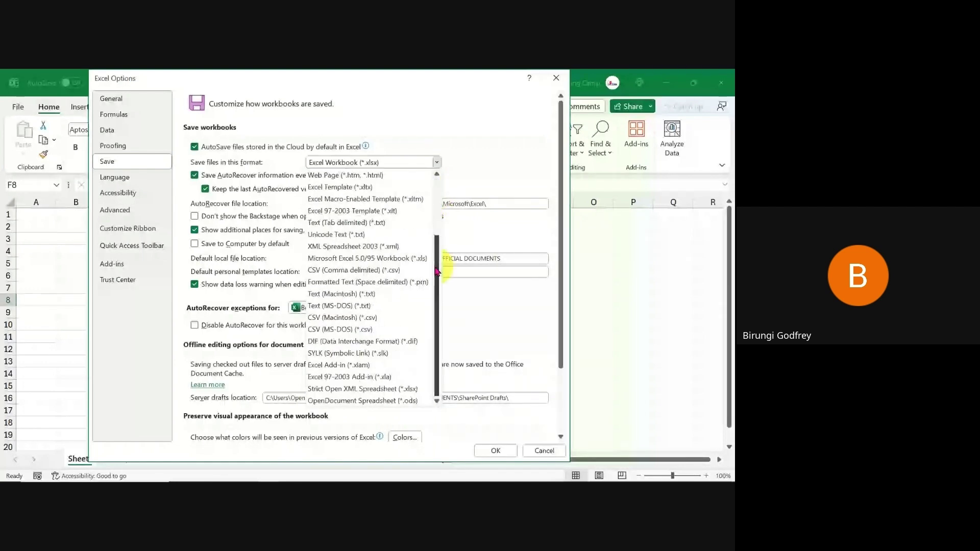
click(475, 160)
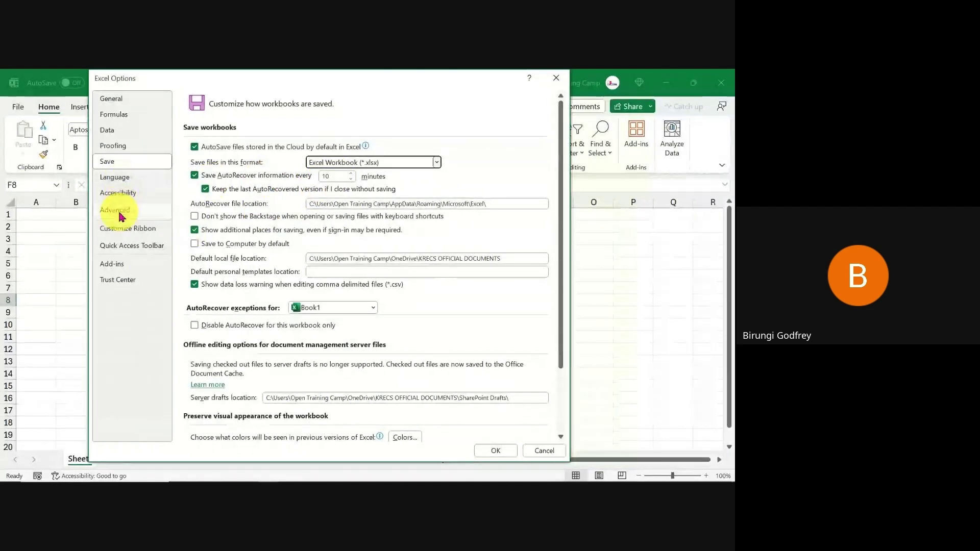
Step: Open the Customize Ribbon options and show All Tabs in the list of ribbon tabs
click(128, 228)
mouse_move(201, 84)
mouse_down()
mouse_move(240, 94)
mouse_move(167, 95)
mouse_move(203, 87)
mouse_up()
click(363, 173)
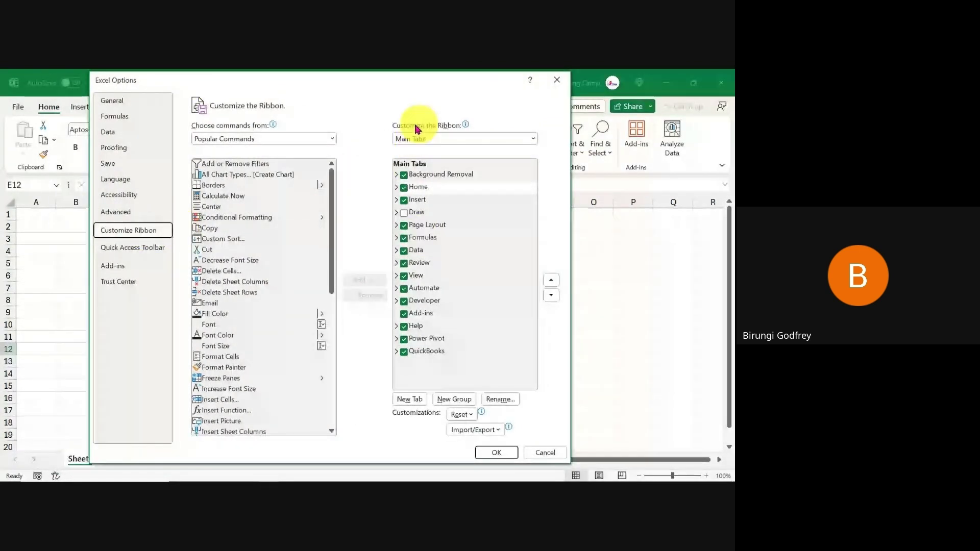
mouse_move(462, 126)
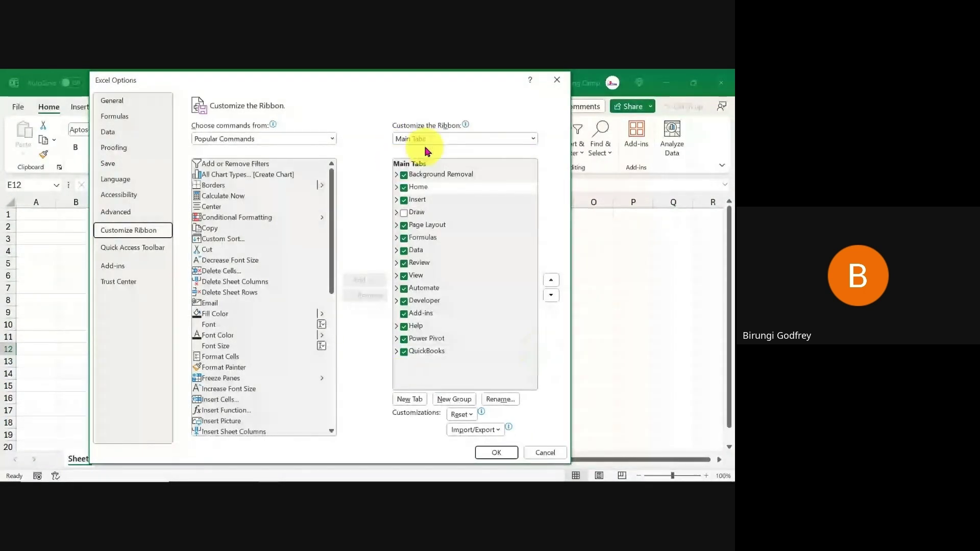
click(534, 138)
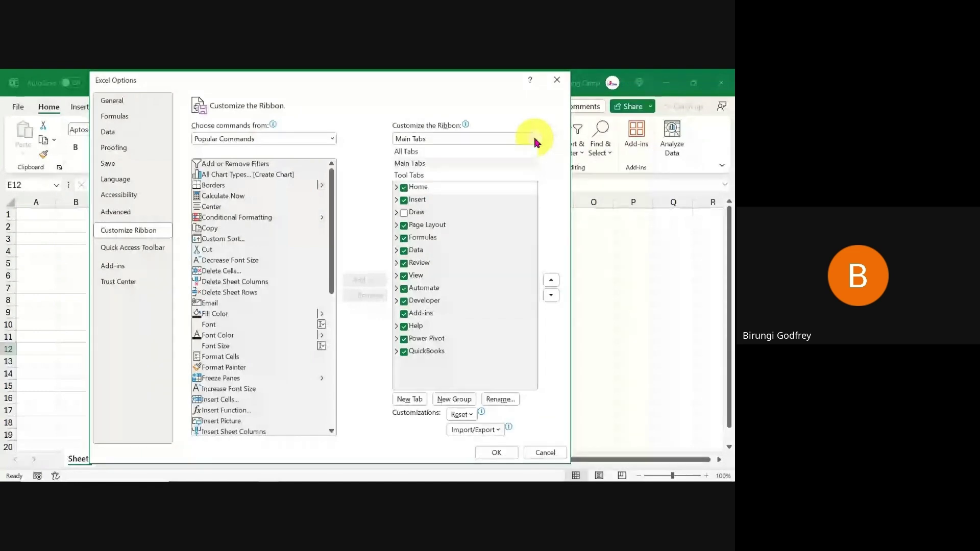
click(423, 163)
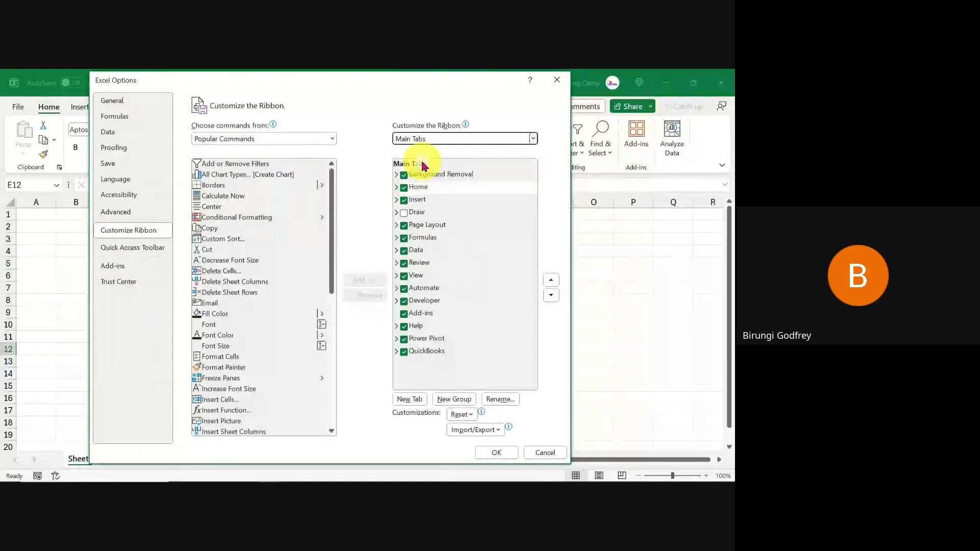
click(532, 143)
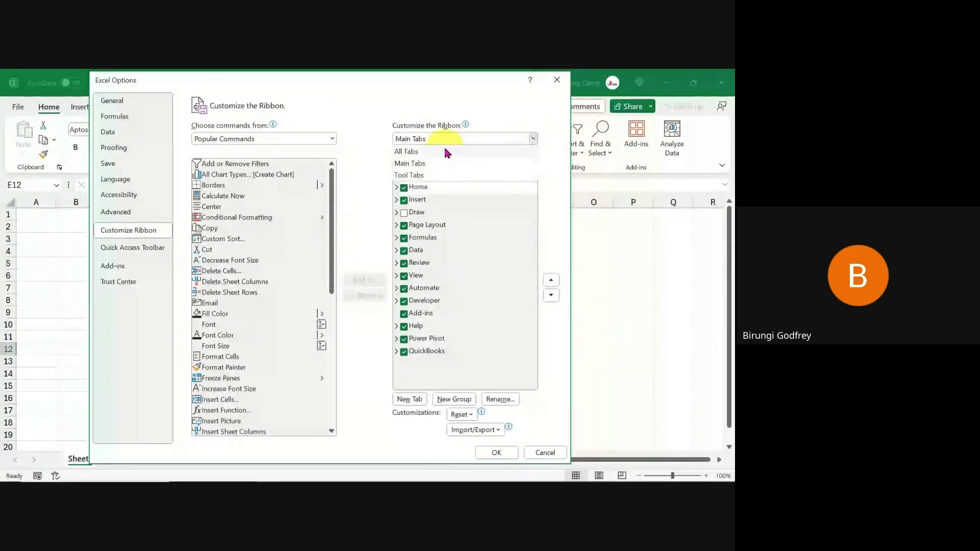
click(411, 152)
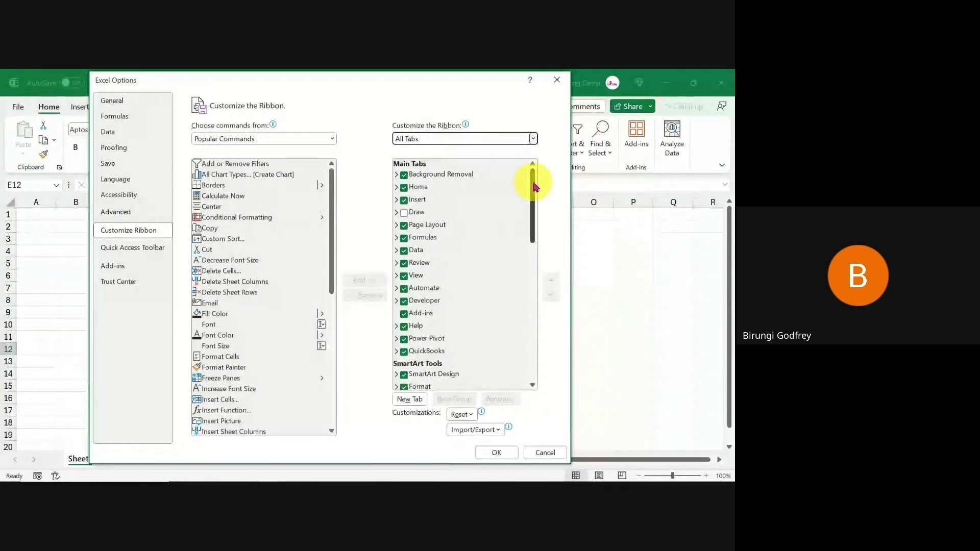
Step: Switch the ribbon customization list to Tool Tabs and examine the contextual tabs for SmartArt, charts, drawings, pictures and PivotTables
mouse_move(532, 183)
mouse_down()
mouse_move(533, 337)
mouse_move(529, 168)
mouse_up()
click(533, 138)
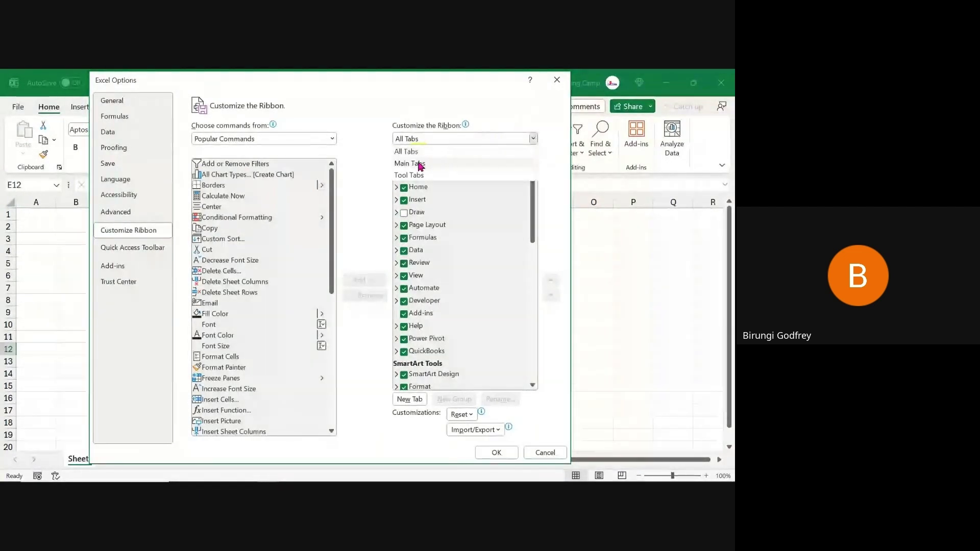
click(410, 175)
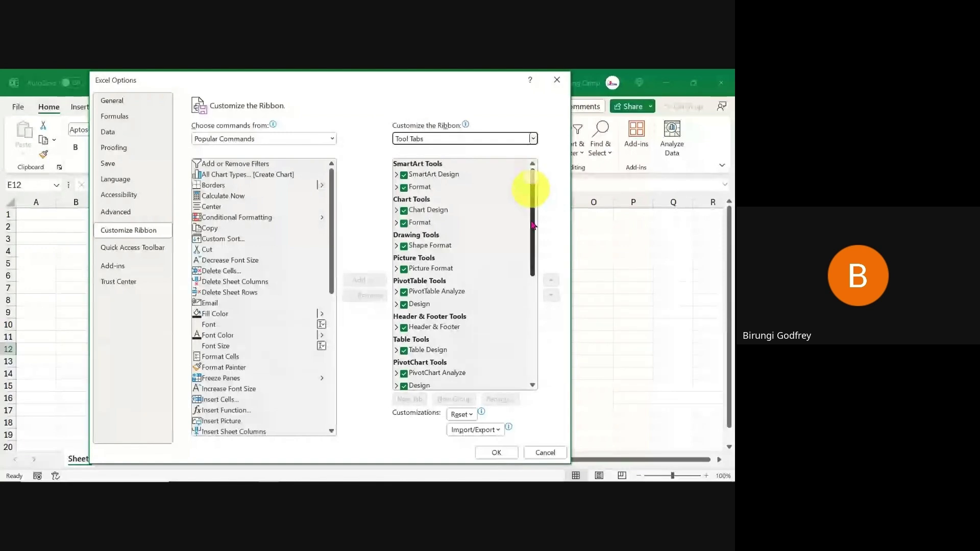
drag(531, 193, 529, 345)
drag(527, 273, 443, 167)
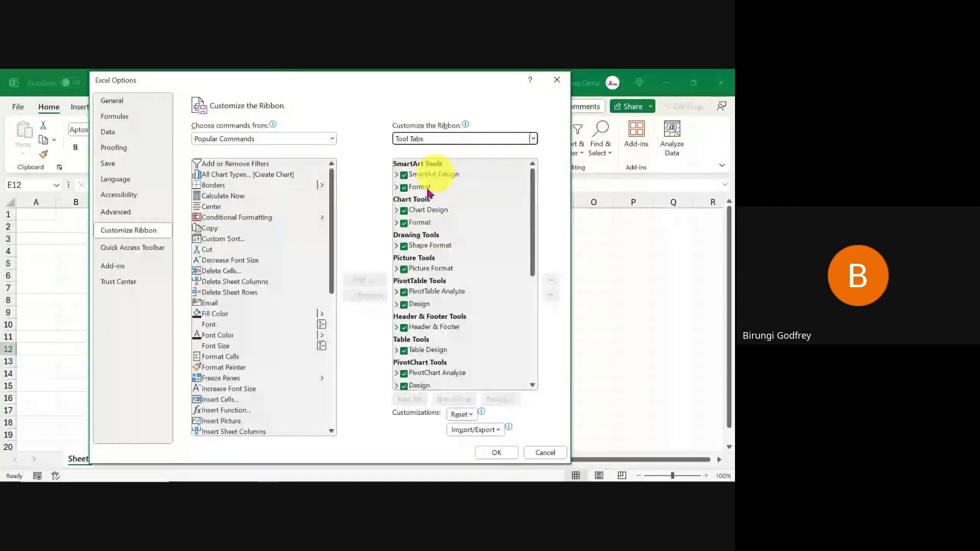
mouse_move(533, 186)
mouse_down()
mouse_move(531, 280)
mouse_move(529, 176)
mouse_up()
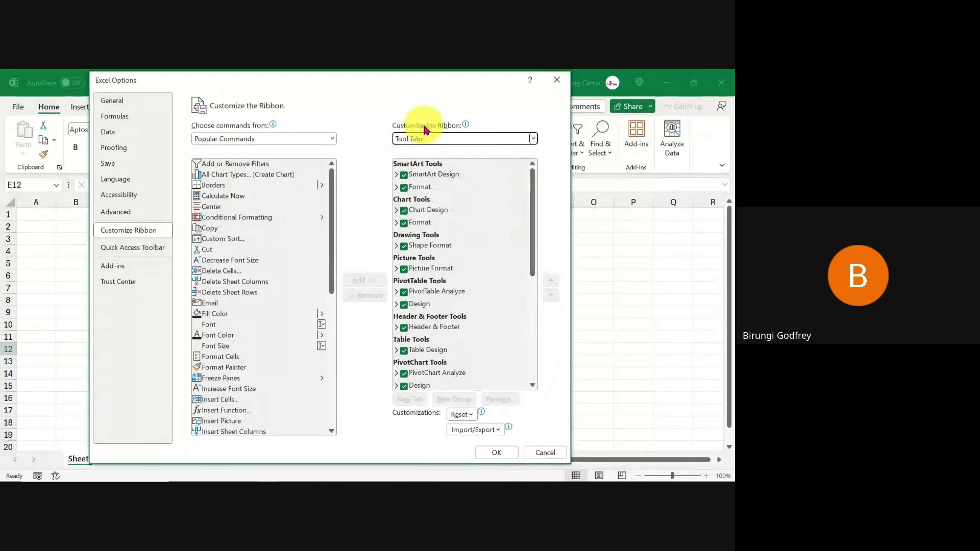
Step: Show only the Main Tabs in the ribbon customization list and reposition the options dialog
click(532, 138)
click(410, 164)
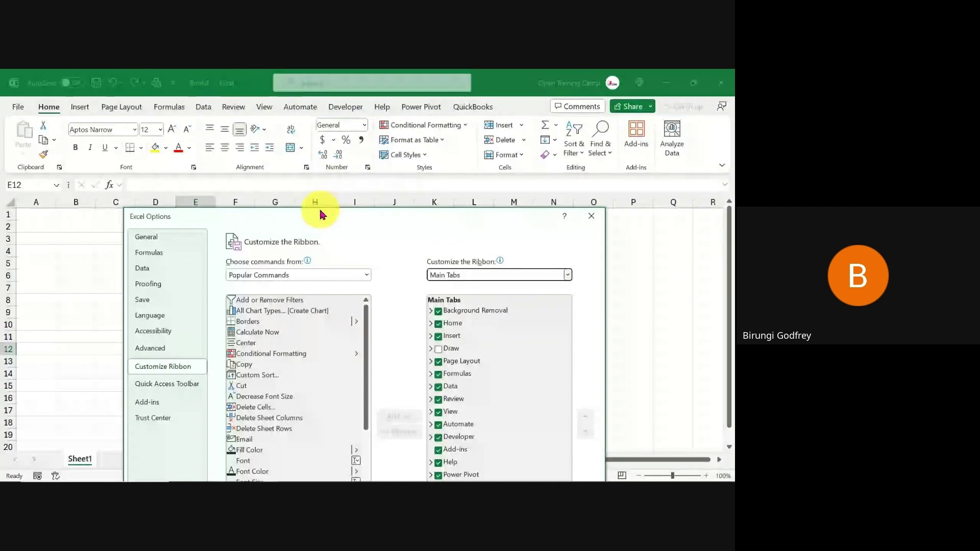
drag(321, 214, 280, 79)
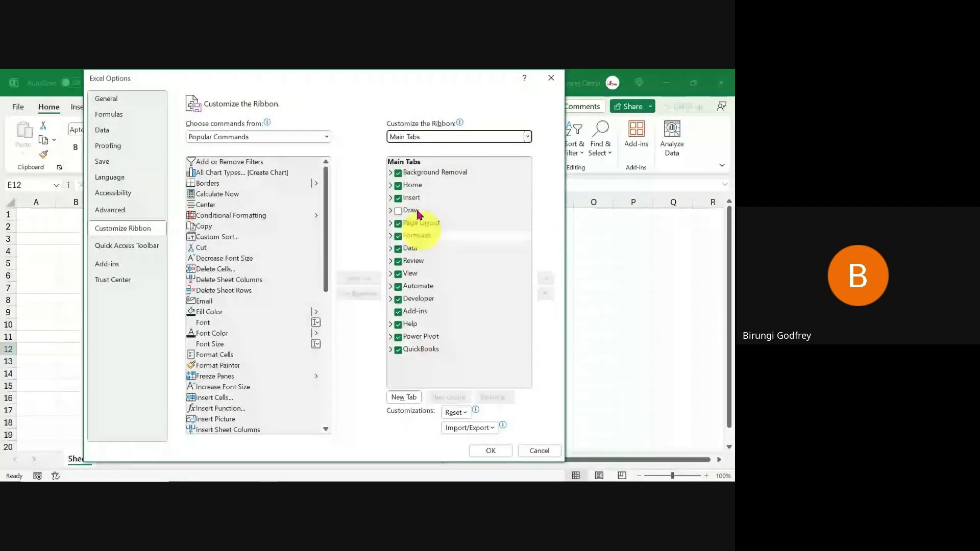
Step: Hide all main tabs from the ribbon, including Background Removal, Home, Insert and everything through QuickBooks, and apply the change
click(398, 351)
click(398, 337)
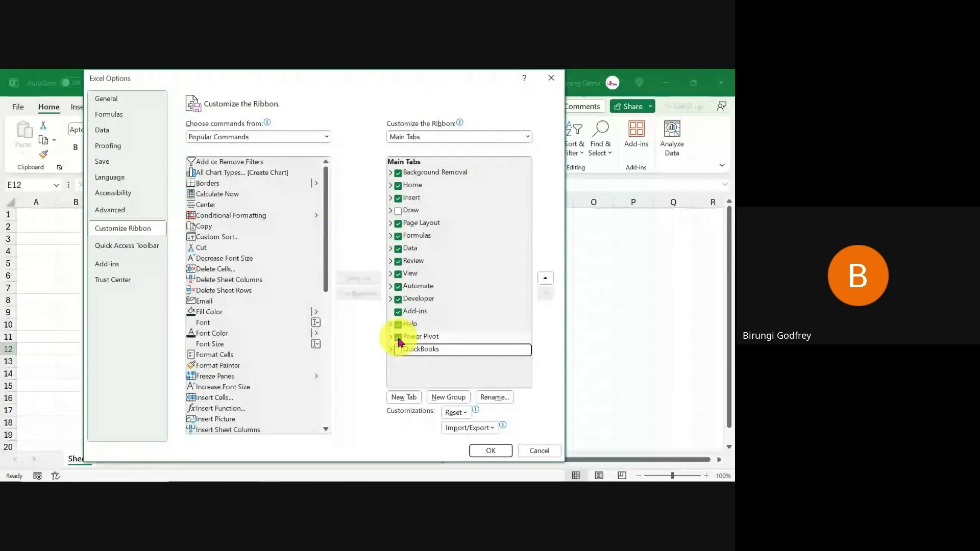
click(398, 325)
click(398, 312)
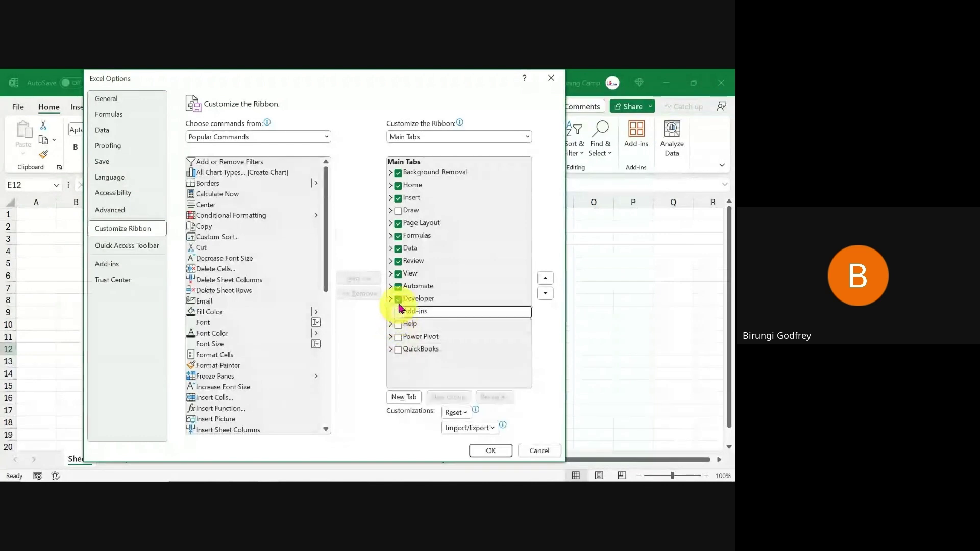
click(398, 299)
click(398, 287)
click(398, 274)
click(398, 261)
click(398, 248)
click(398, 236)
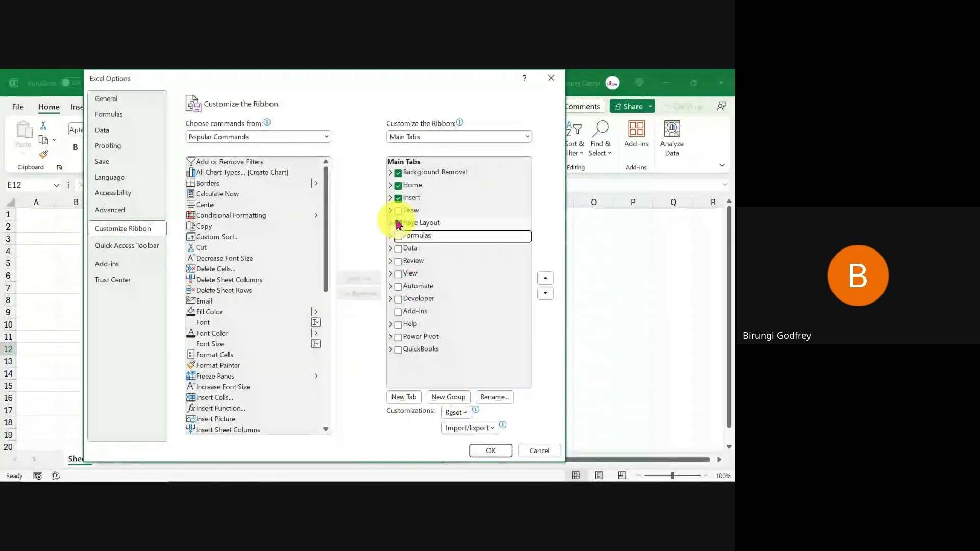
click(398, 223)
click(398, 198)
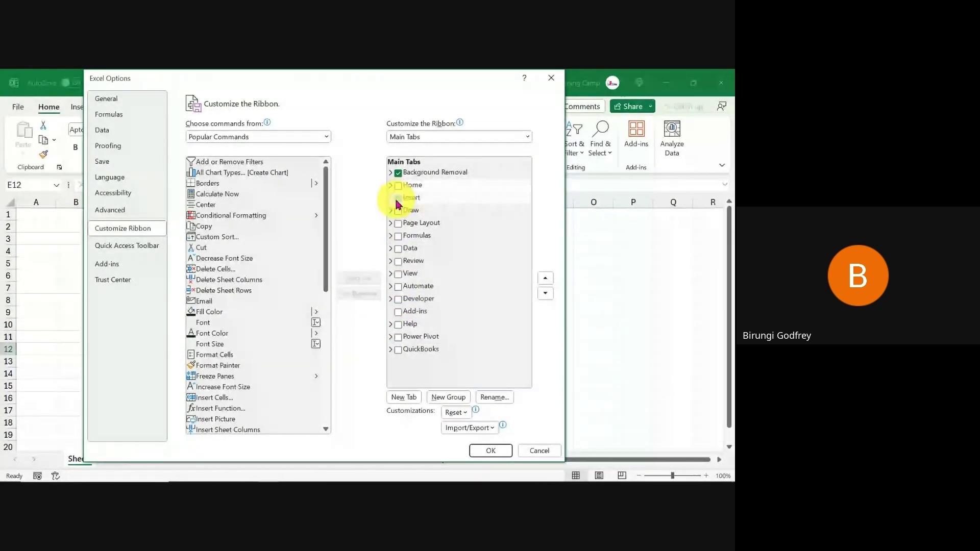
click(398, 185)
click(398, 173)
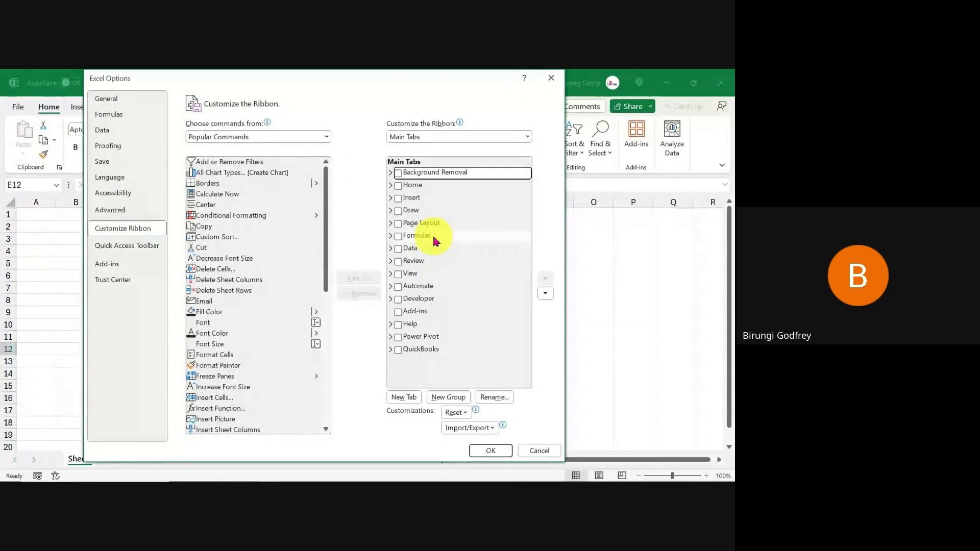
click(489, 450)
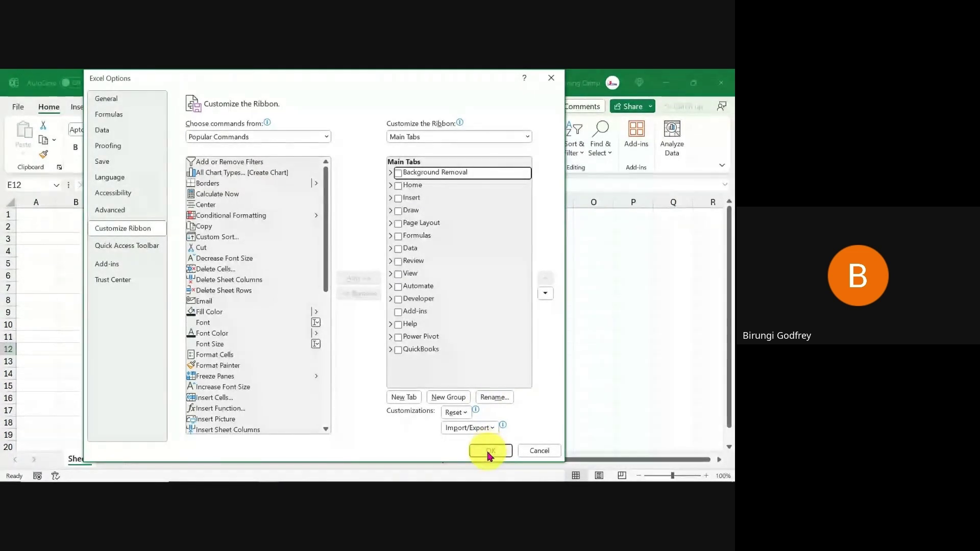
click(307, 281)
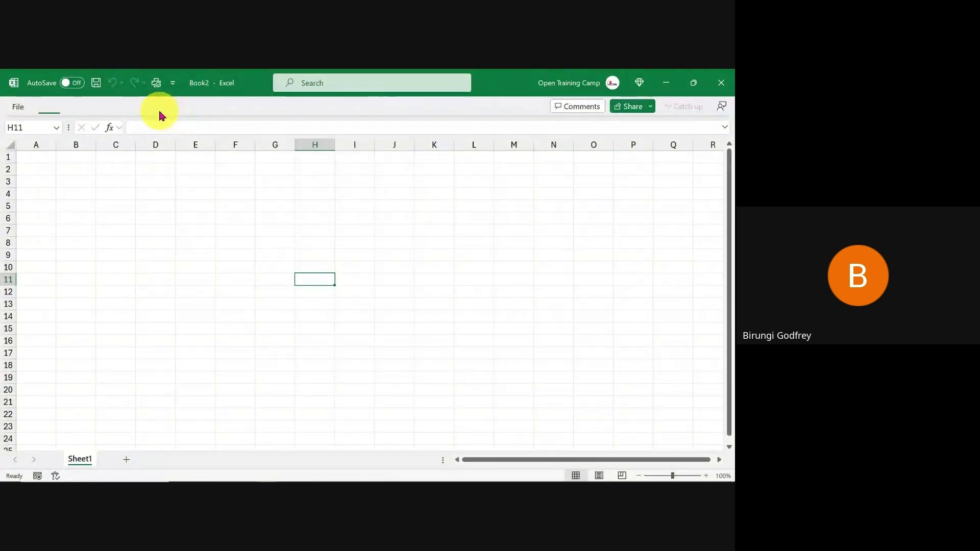
click(181, 206)
click(289, 216)
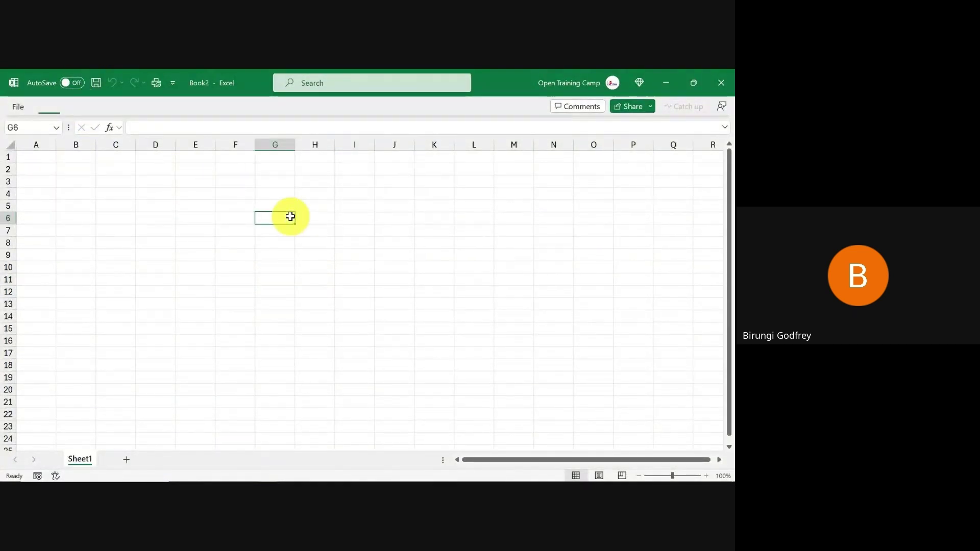
click(329, 204)
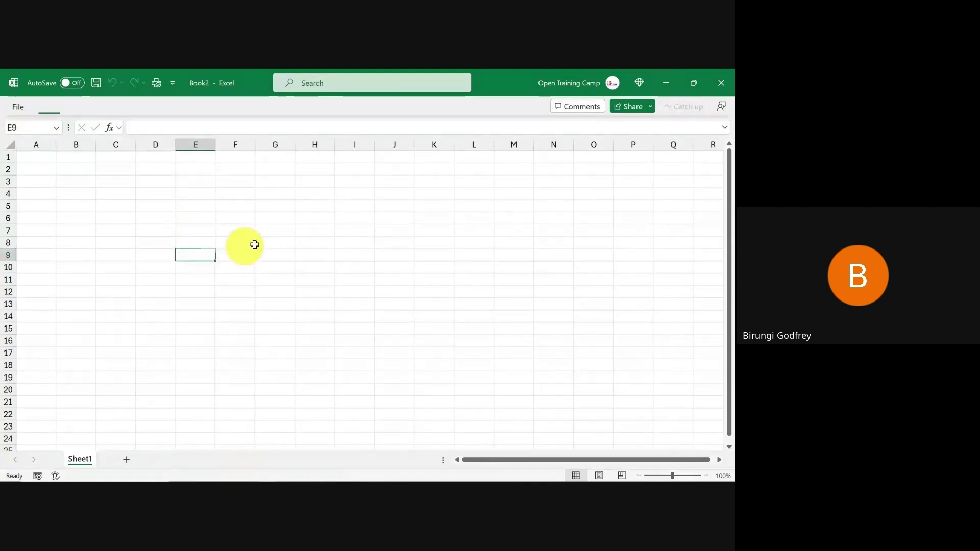
drag(35, 160, 653, 382)
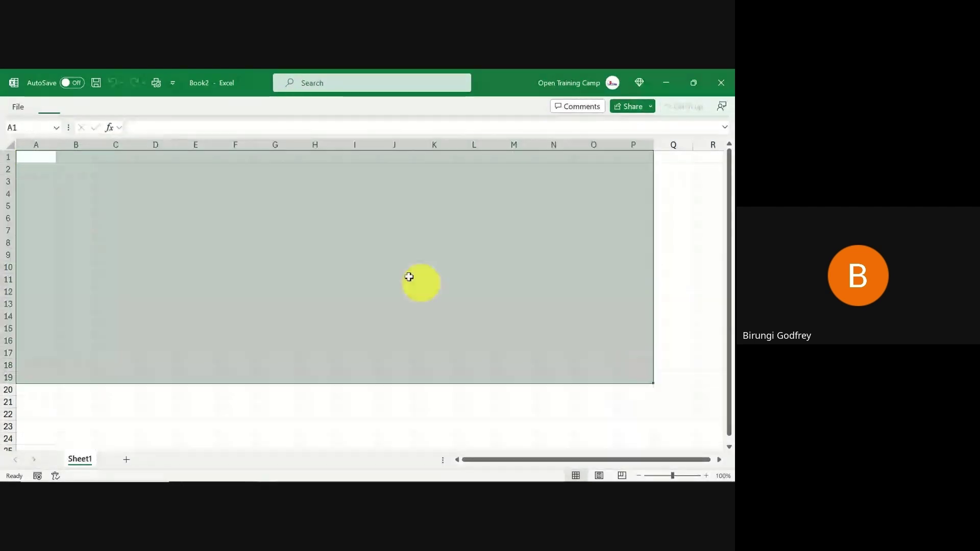
click(308, 233)
click(198, 238)
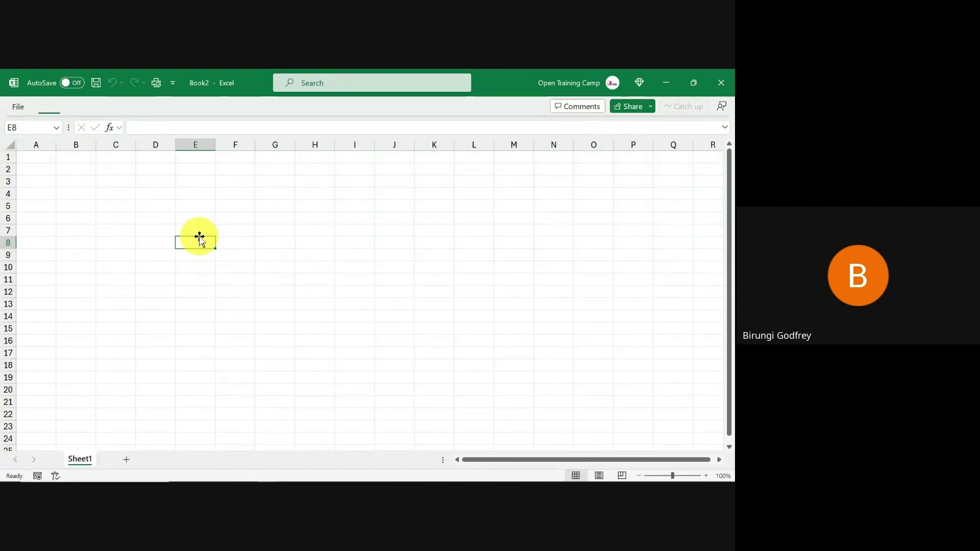
Step: Reopen the Excel options at the Customize Ribbon settings
click(16, 107)
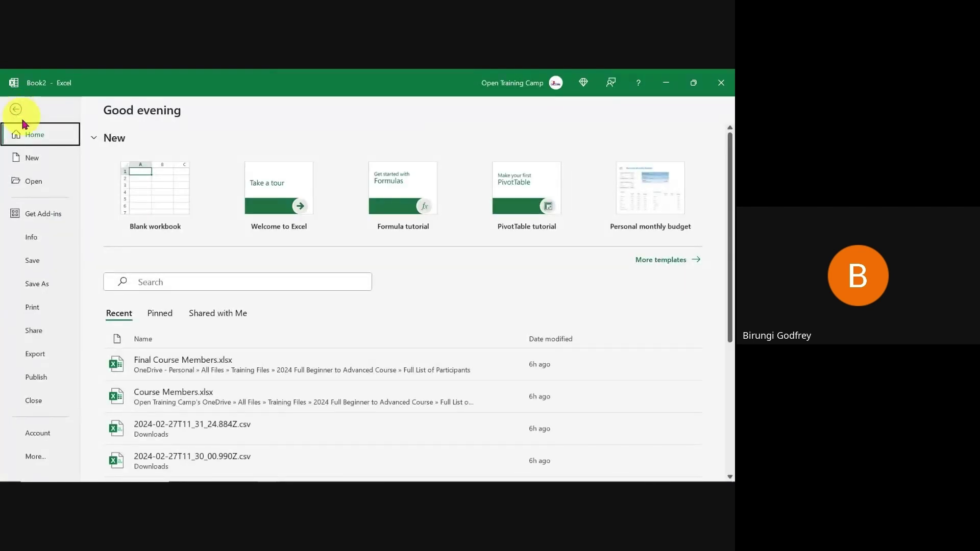
click(34, 458)
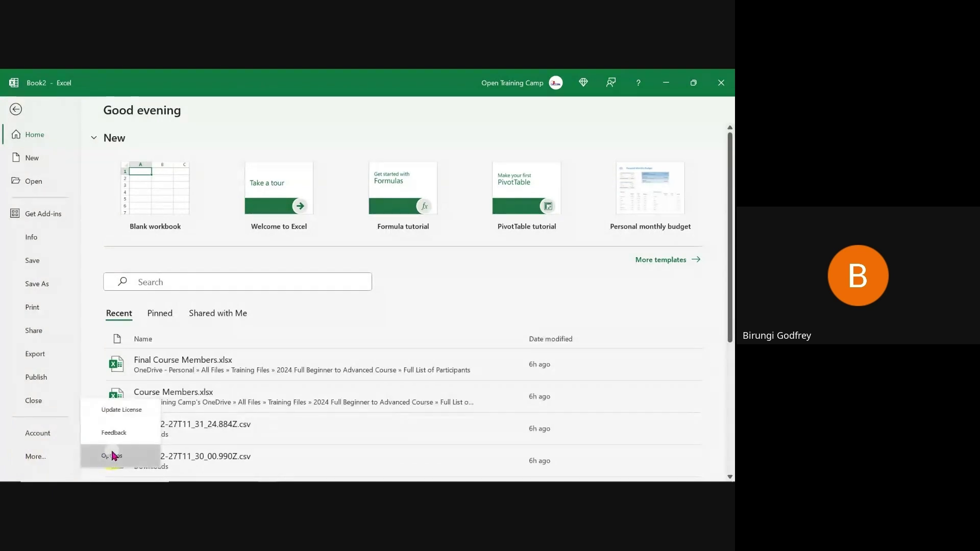
click(109, 455)
mouse_move(241, 93)
mouse_down()
mouse_move(263, 85)
mouse_move(248, 87)
mouse_up()
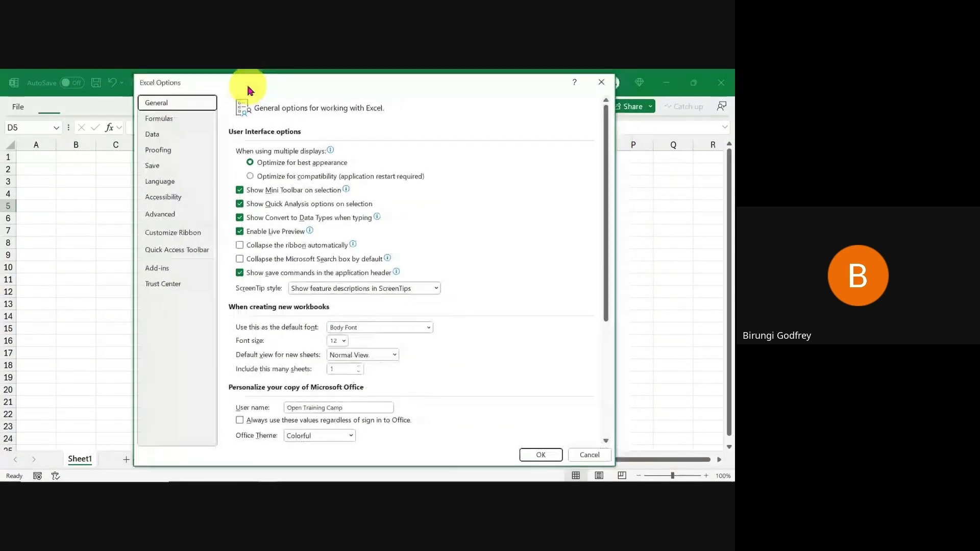
click(166, 216)
click(170, 234)
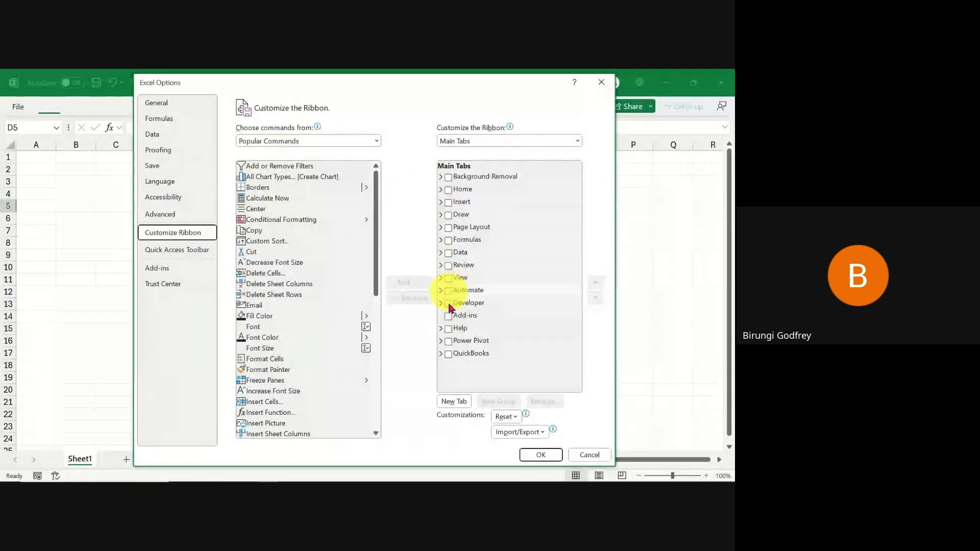
Step: Turn the Home, Insert, Page Layout, Formulas, Data and Developer tabs back on in the ribbon and apply the change
click(448, 189)
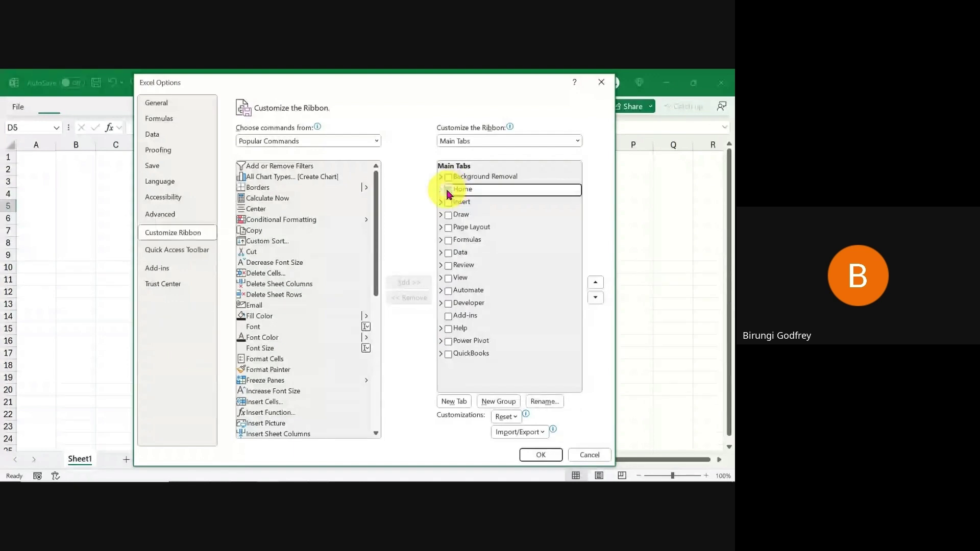
click(448, 202)
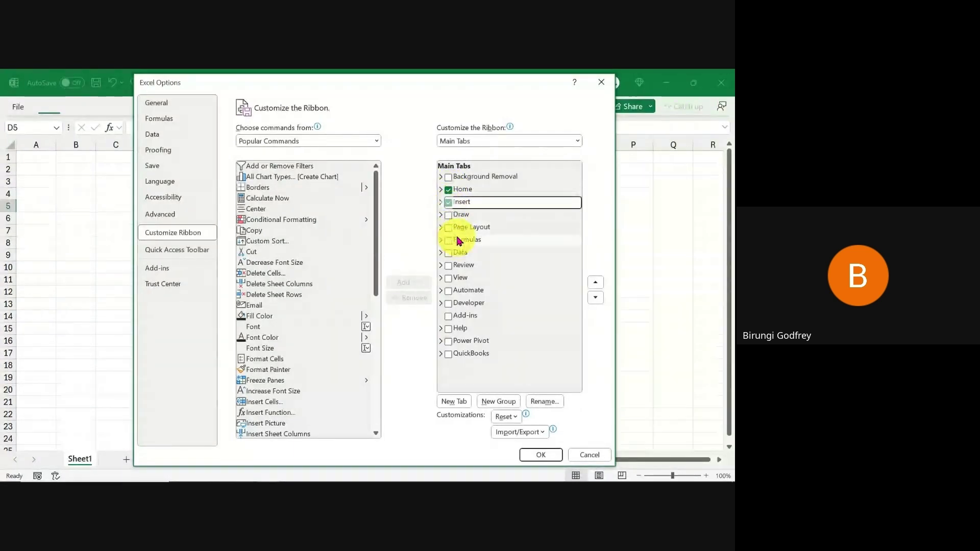
click(448, 228)
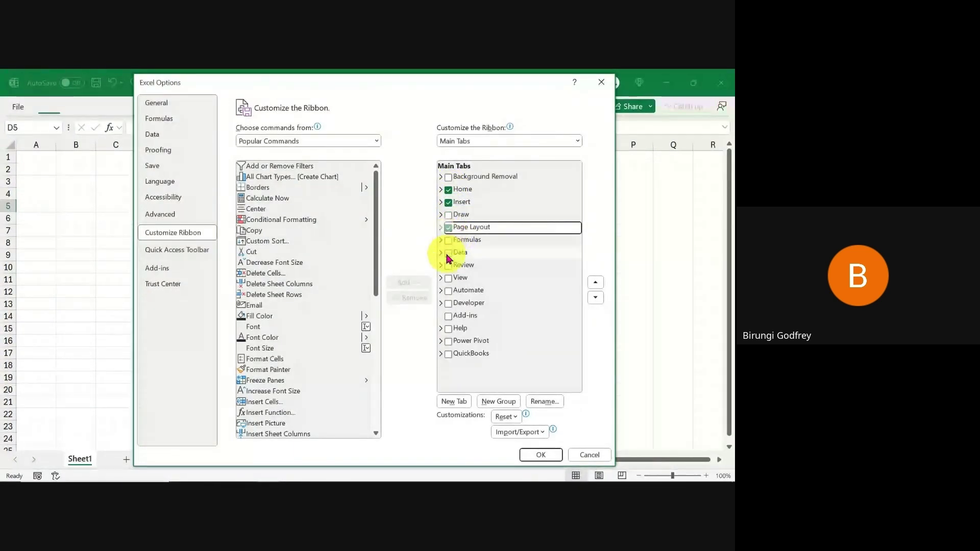
click(448, 240)
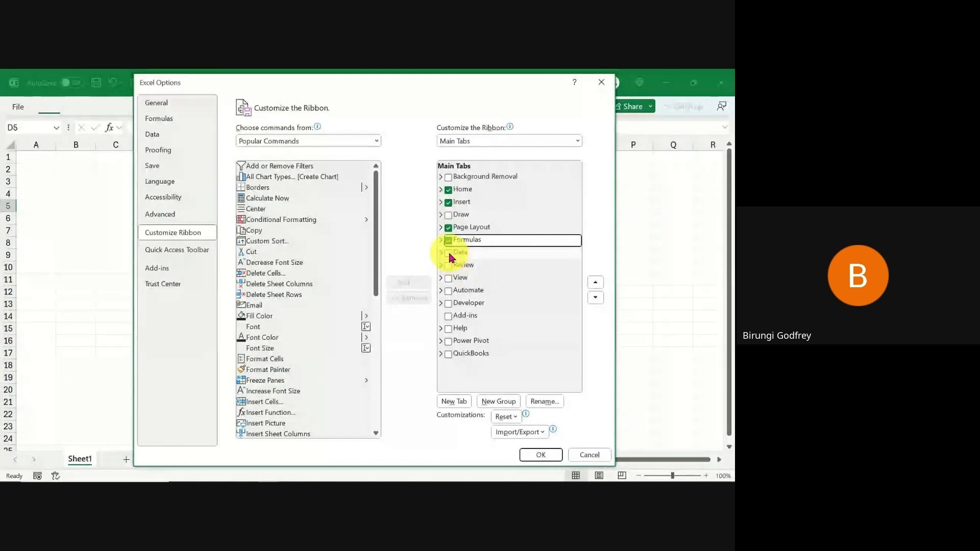
click(448, 252)
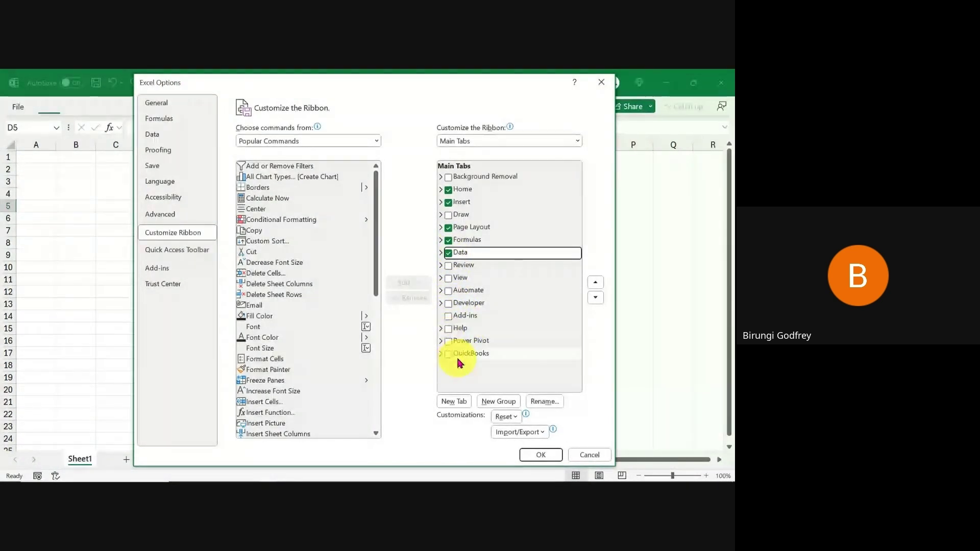
click(449, 304)
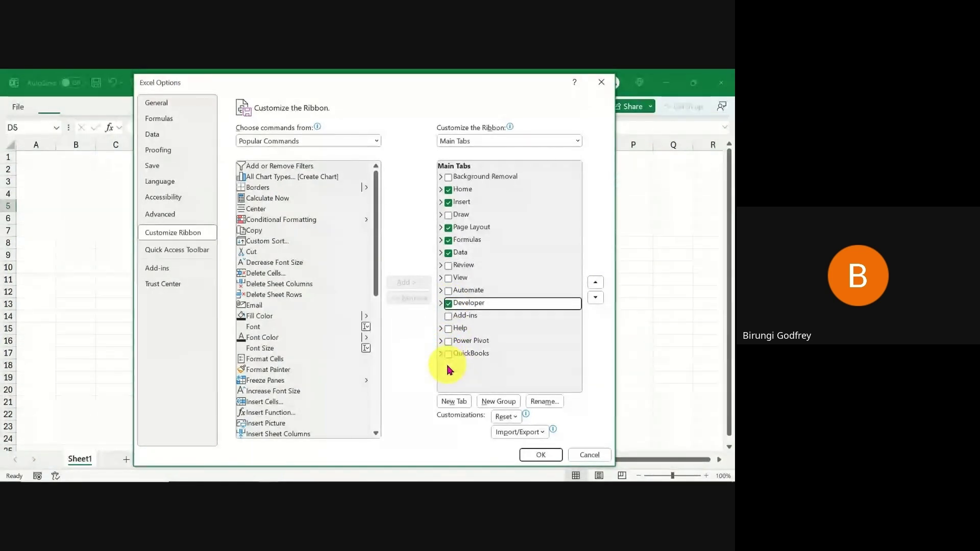
click(542, 454)
click(347, 336)
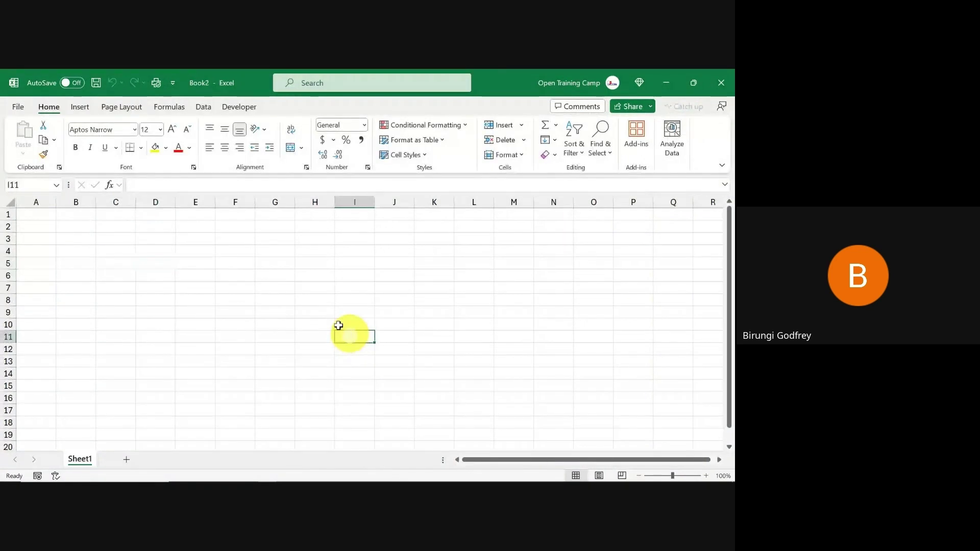
Step: Look through the commands on the Insert, Page Layout, Formulas, Data, Developer and QuickBooks ribbon tabs
click(81, 107)
click(312, 261)
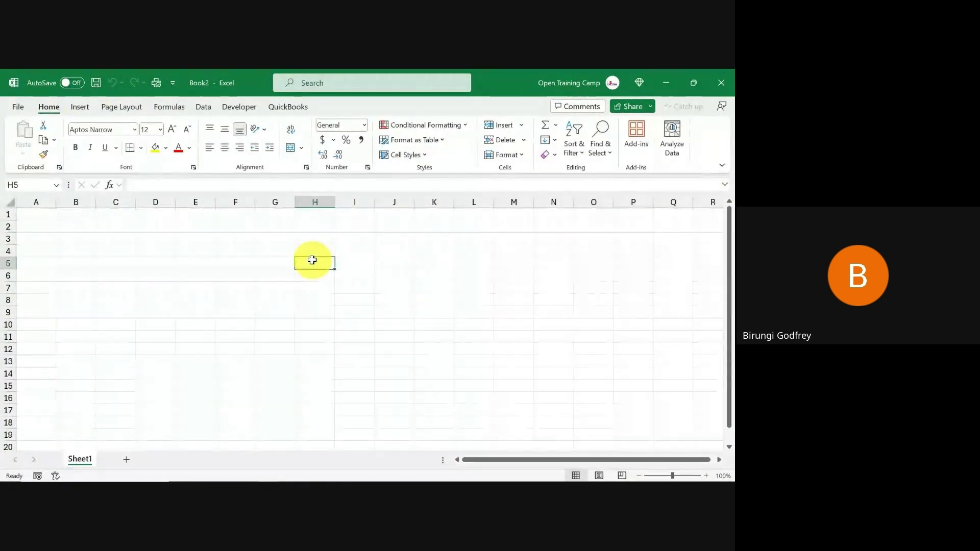
click(128, 107)
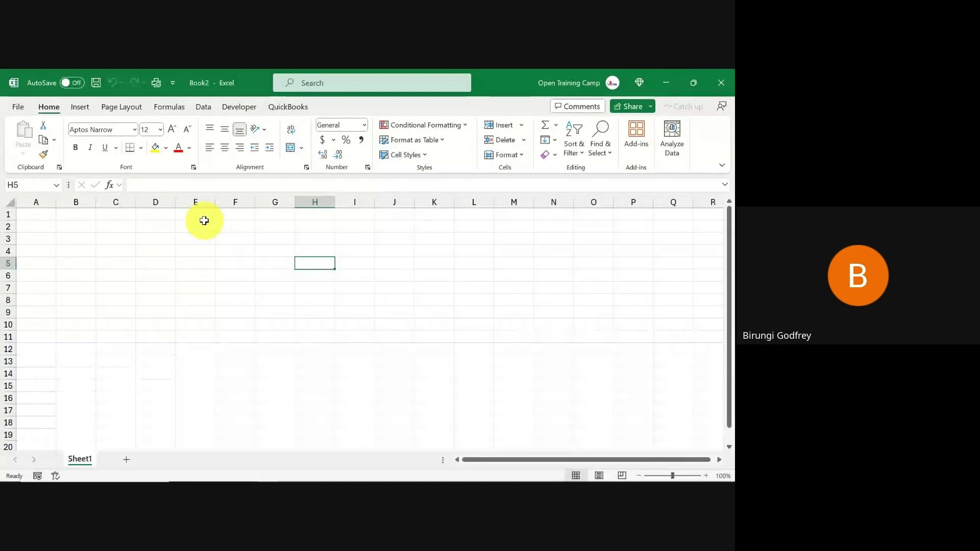
click(81, 108)
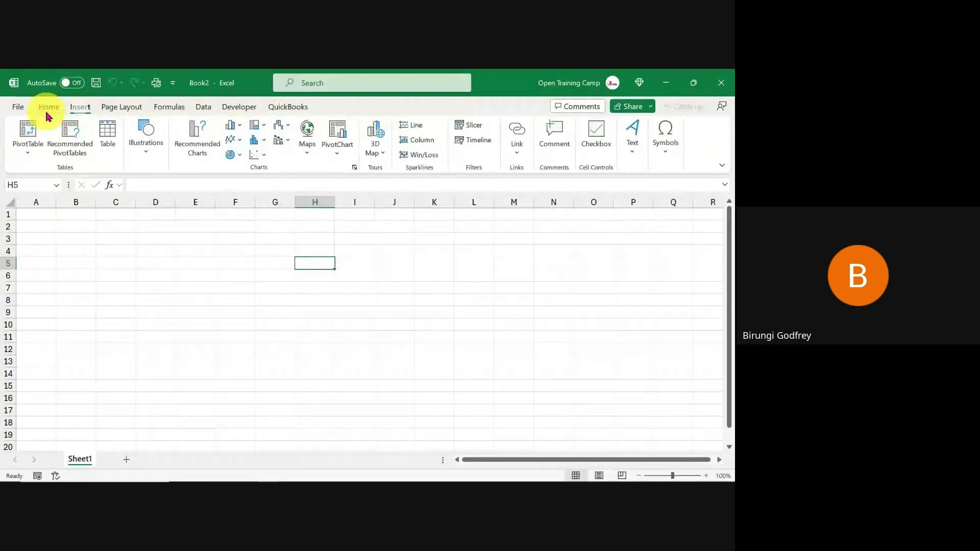
click(122, 107)
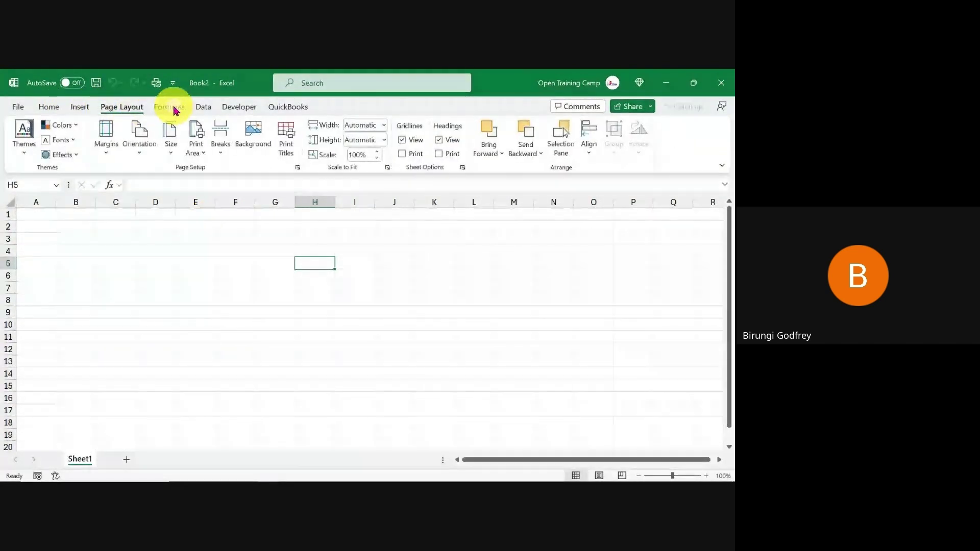
click(170, 107)
click(202, 108)
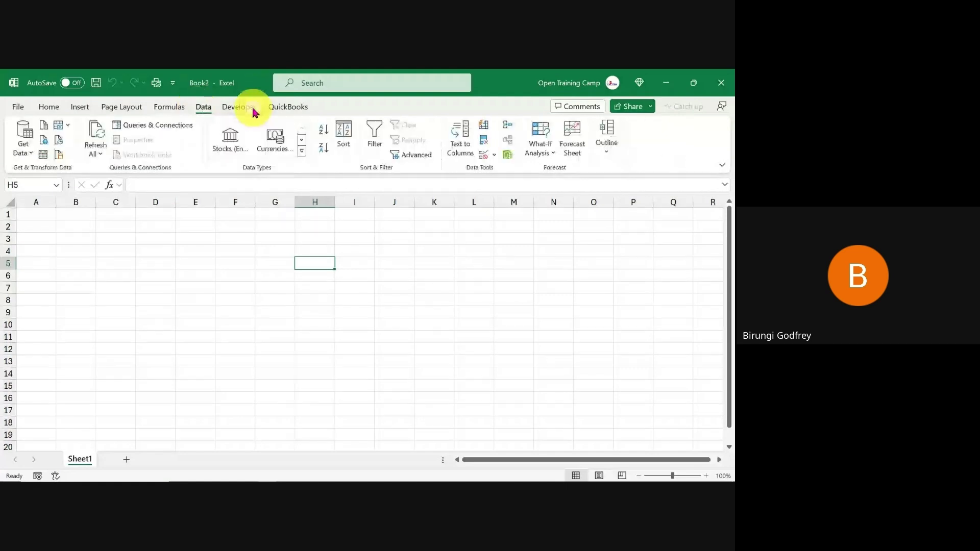
click(242, 109)
click(291, 109)
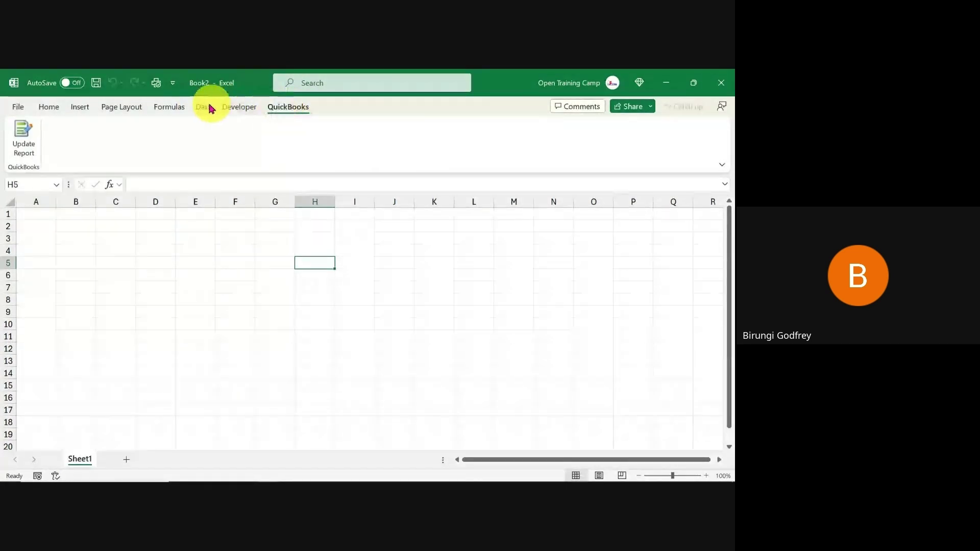
click(168, 108)
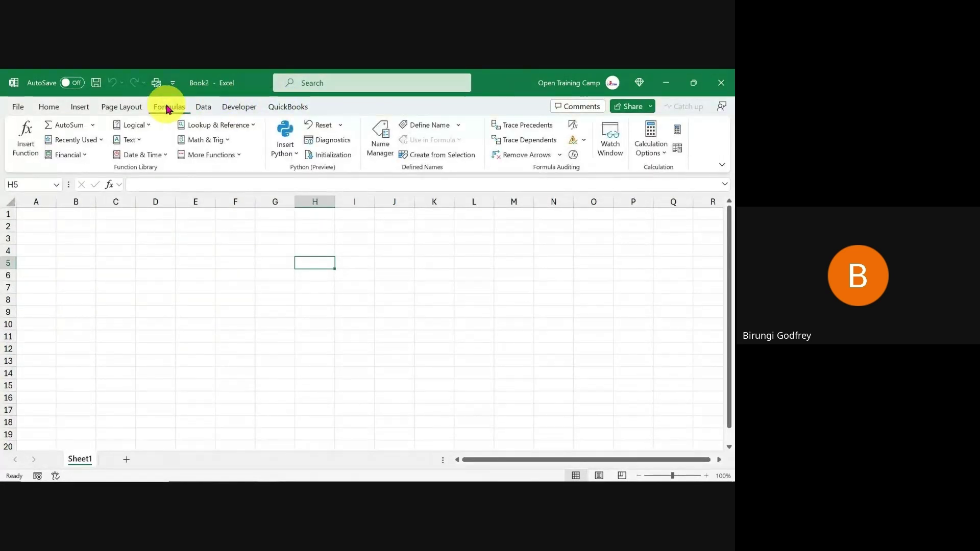
Step: Add a new custom tab directly after the Insert tab in the ribbon and apply the change
click(126, 107)
click(88, 111)
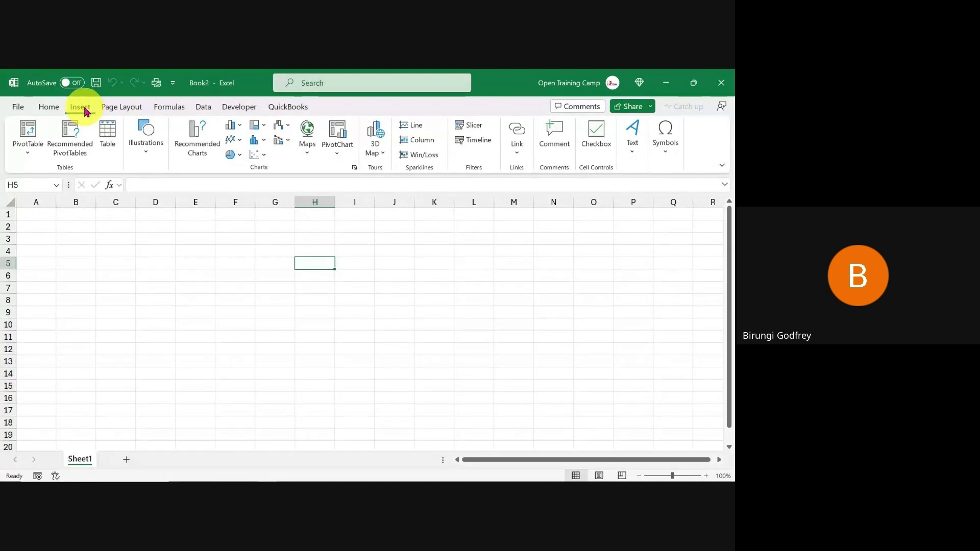
right_click(157, 168)
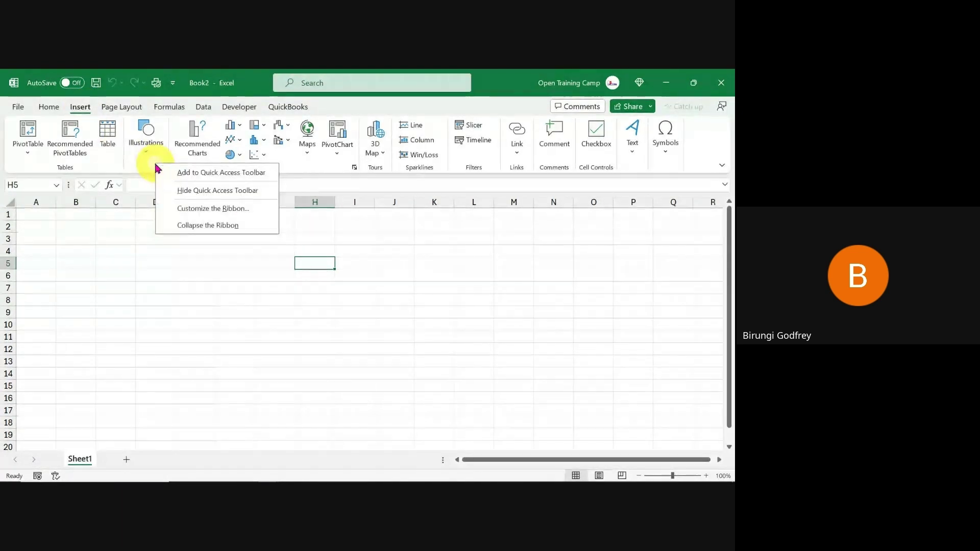
click(201, 210)
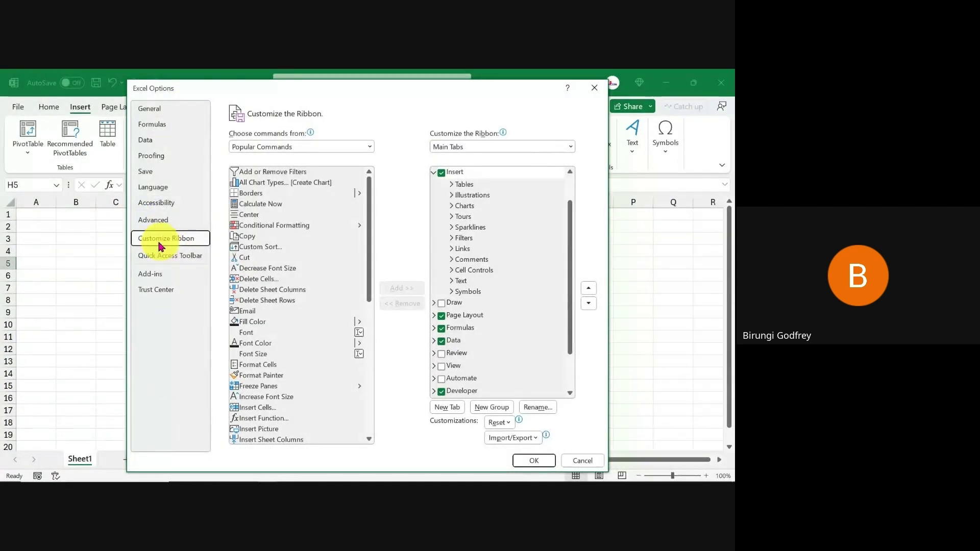
click(434, 173)
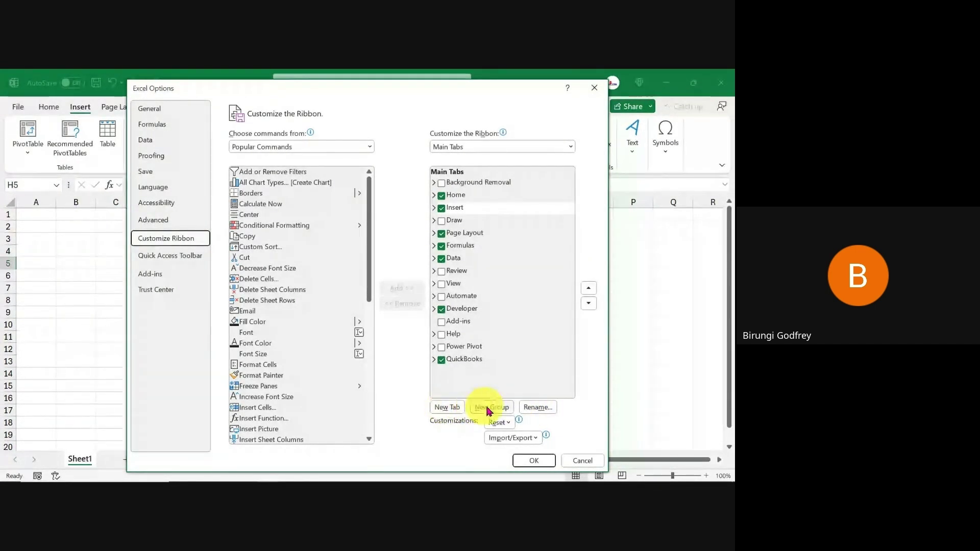
click(445, 408)
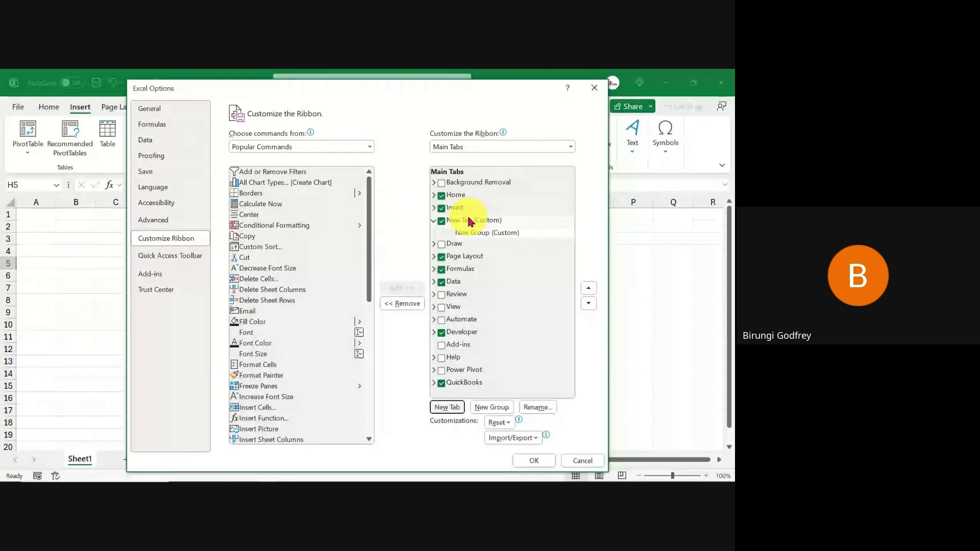
click(534, 464)
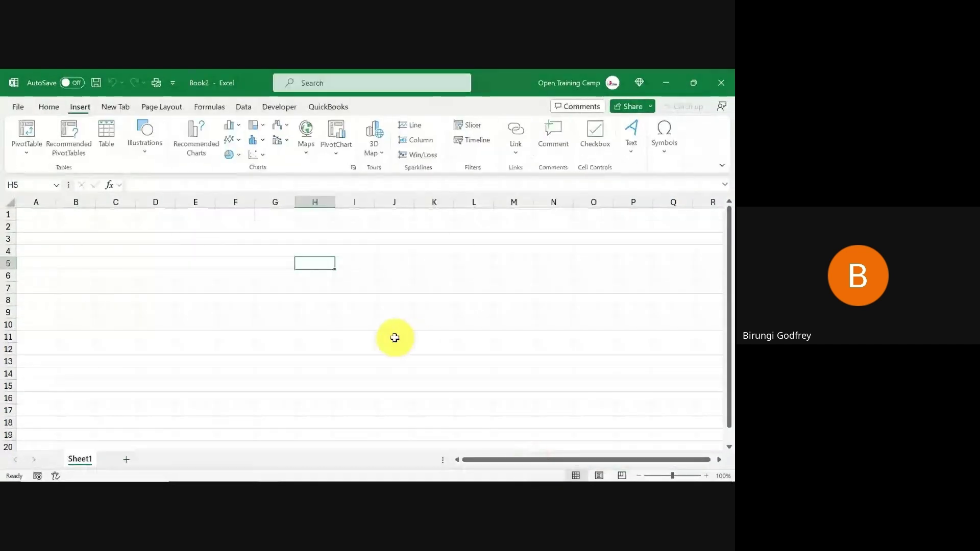
click(393, 337)
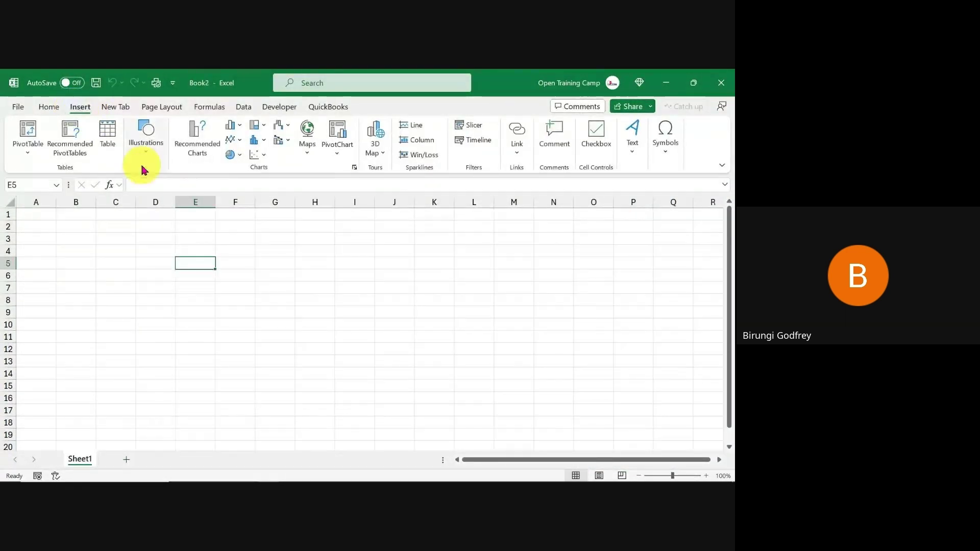
Step: Reopen the ribbon customization settings and rename the new custom tab as Test Tab
right_click(182, 163)
click(219, 206)
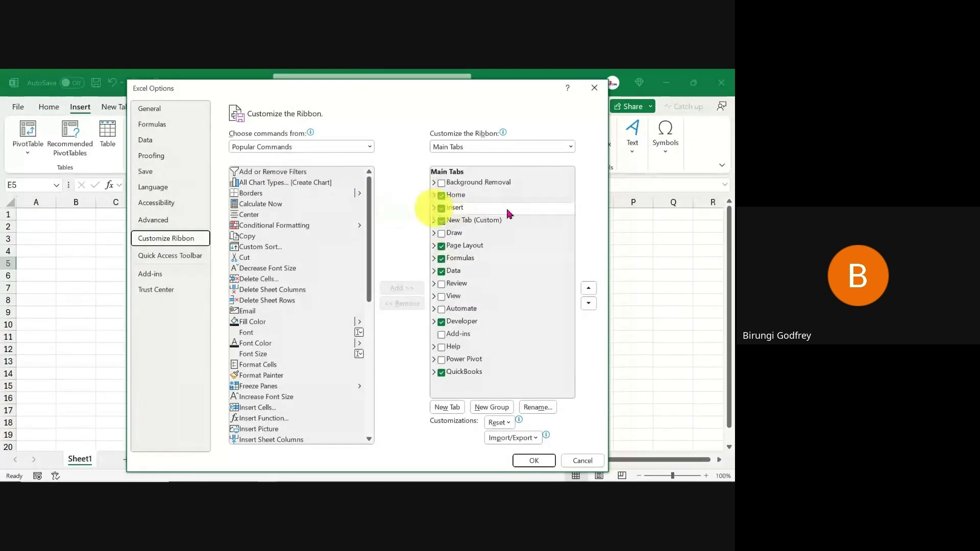
click(434, 221)
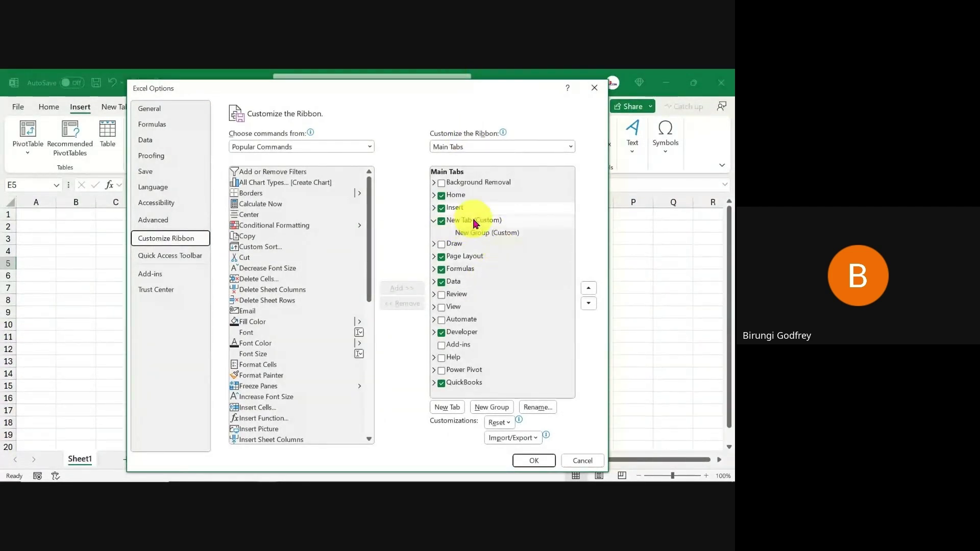
click(504, 220)
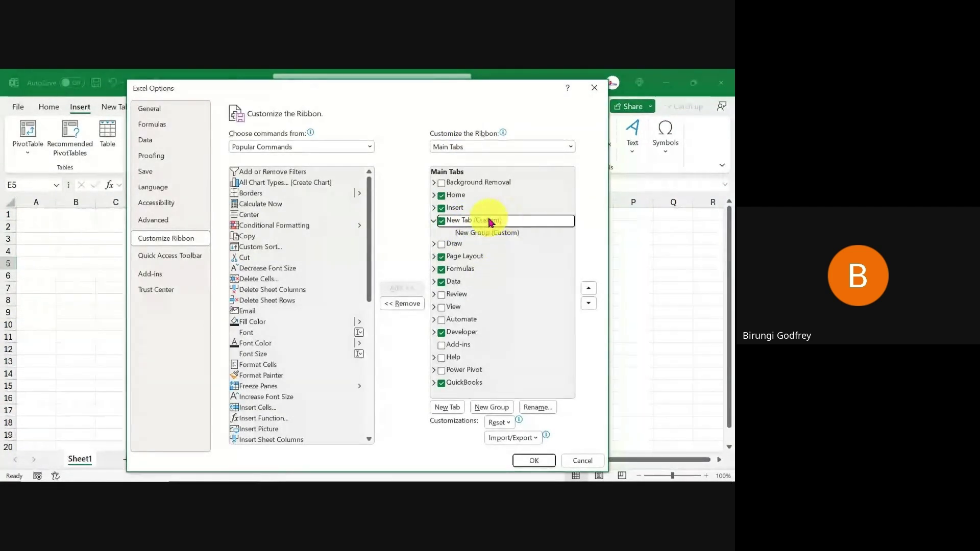
click(537, 407)
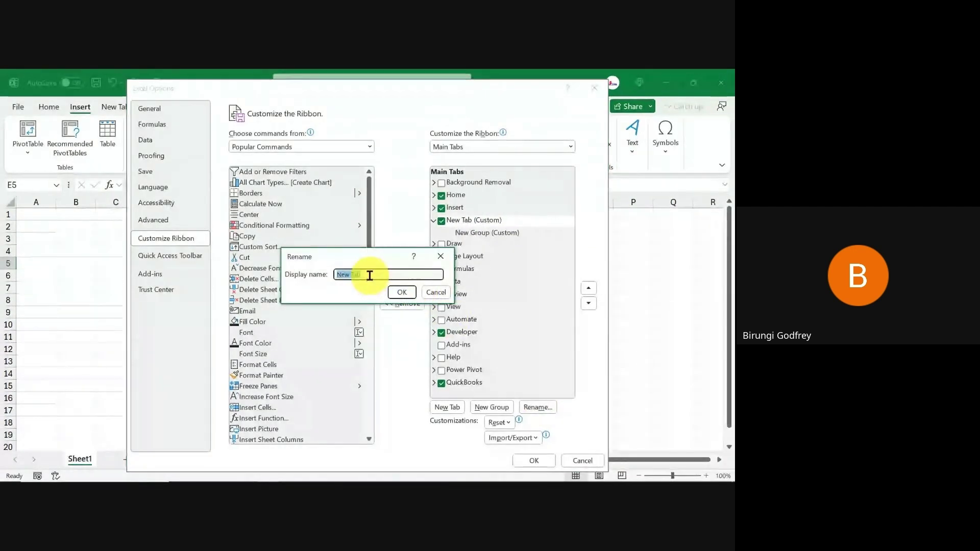
text(Test)
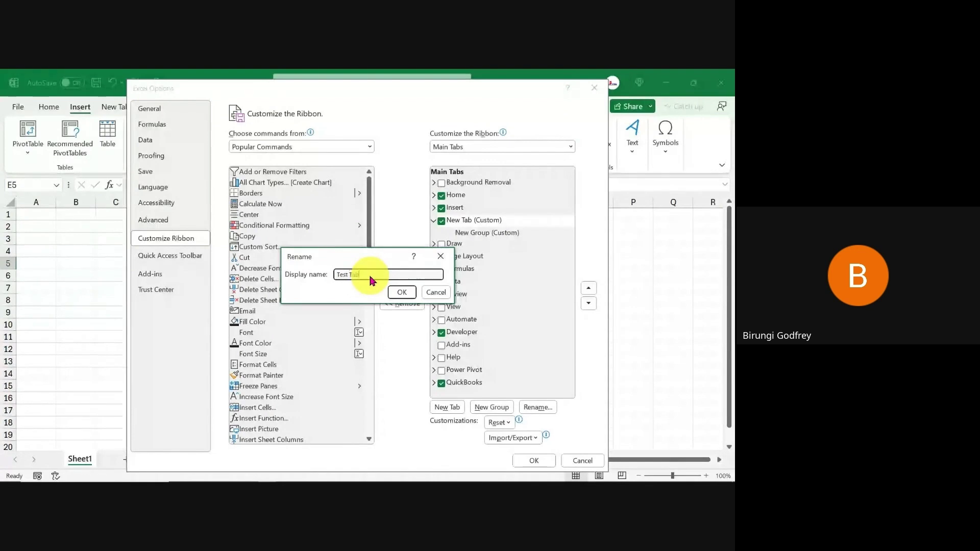
click(403, 293)
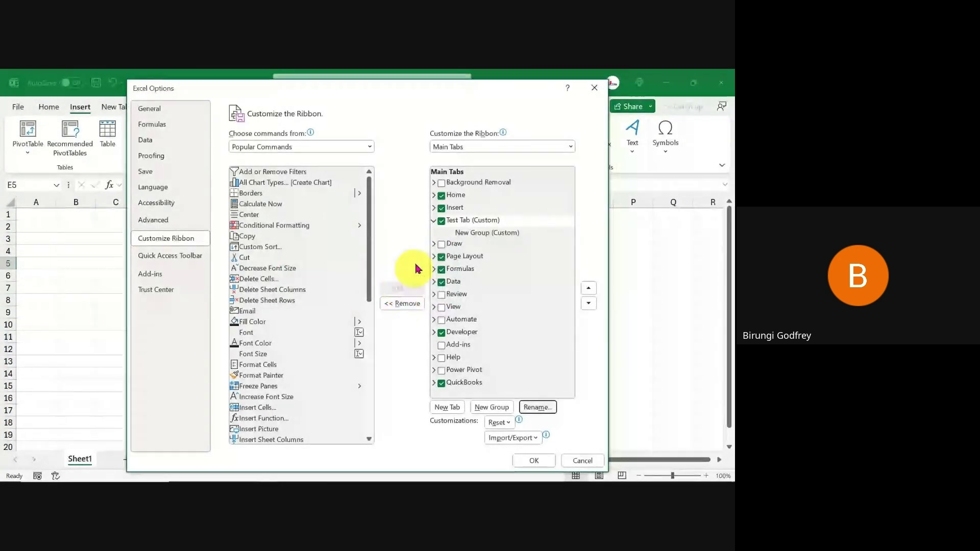
Step: Rename the new group inside Test Tab as Test Commands and give it the red circle symbol
click(489, 235)
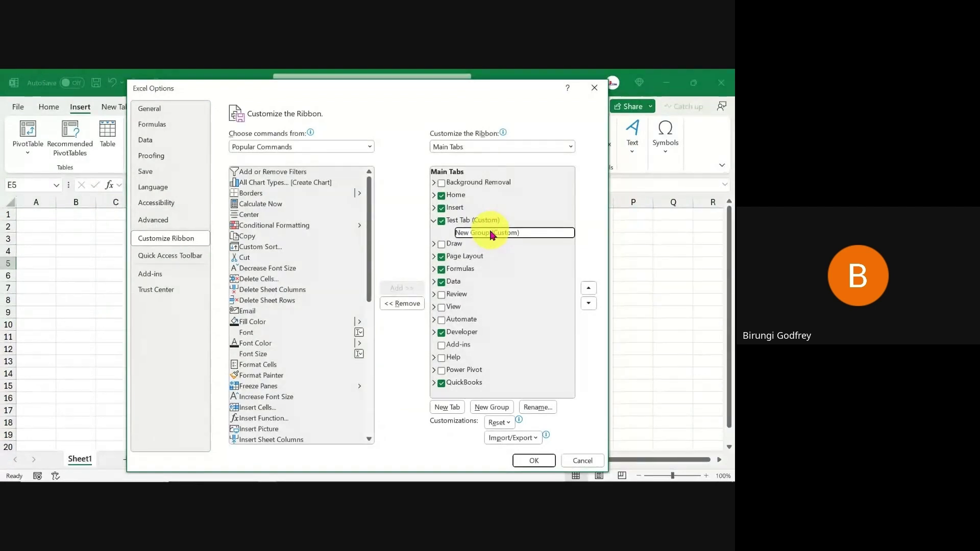
right_click(492, 234)
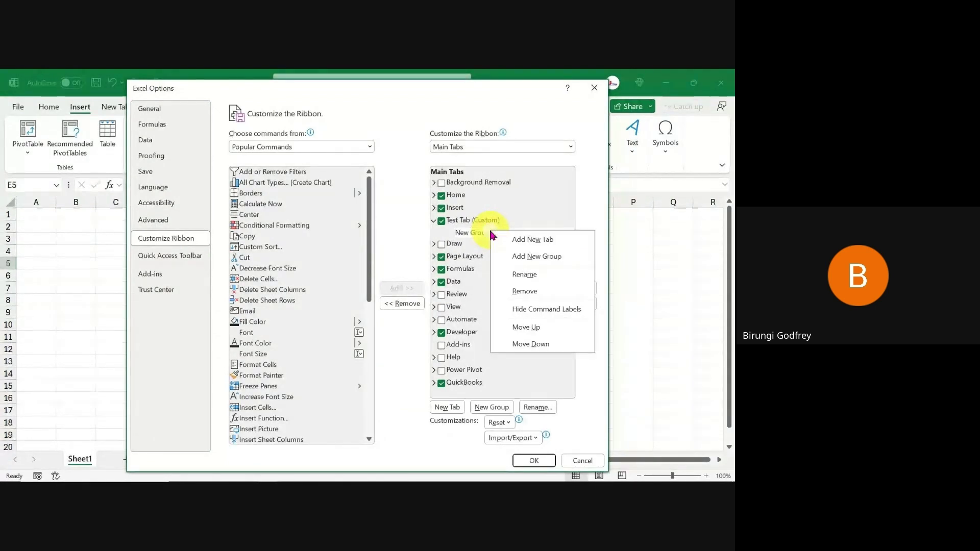
click(480, 235)
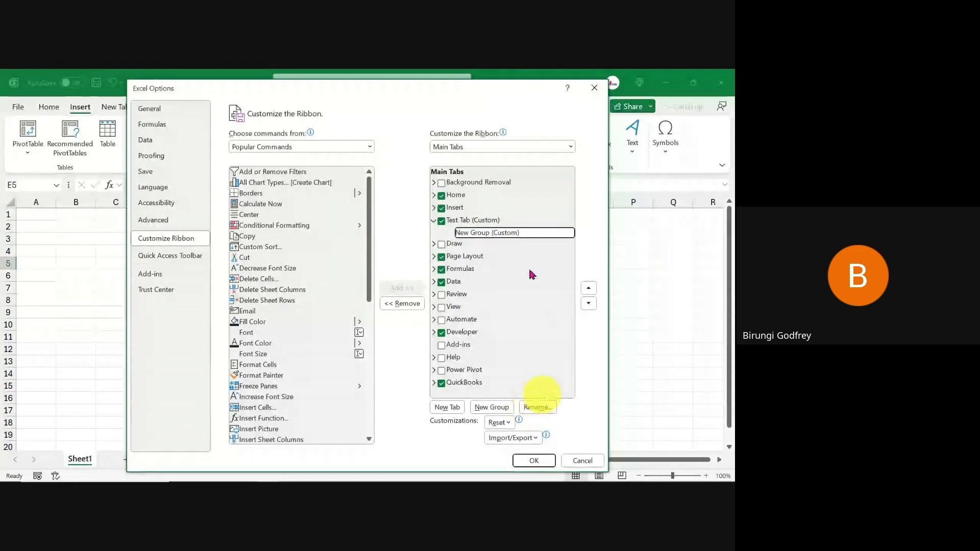
right_click(500, 235)
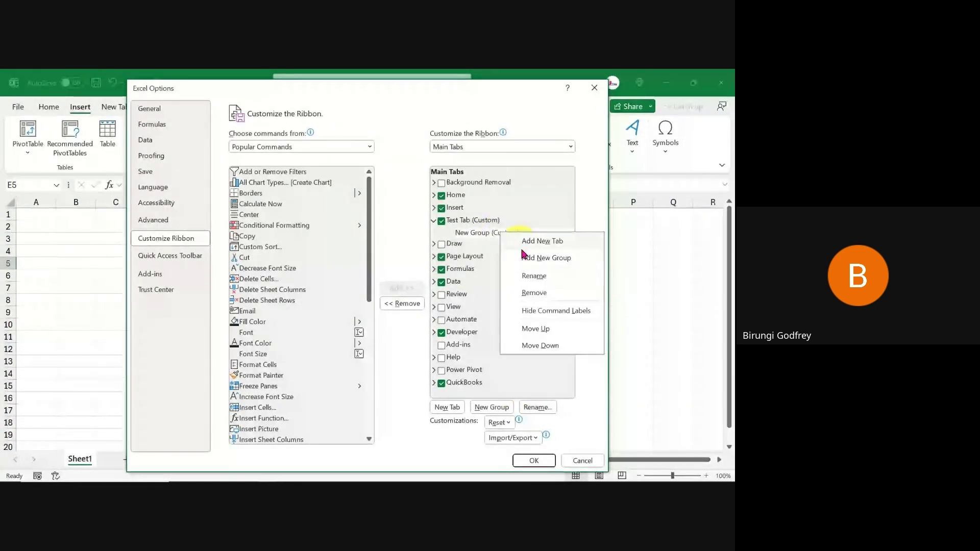
click(541, 275)
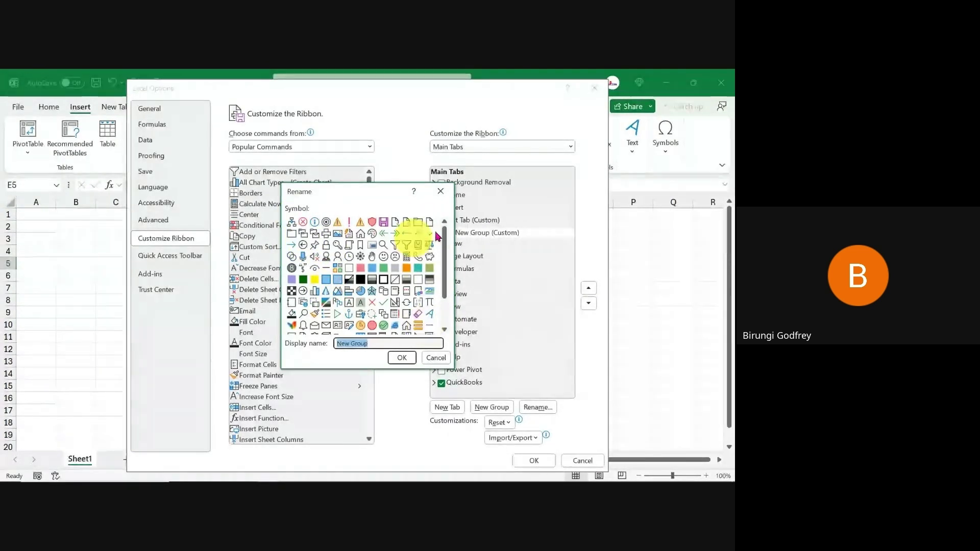
drag(444, 234, 445, 290)
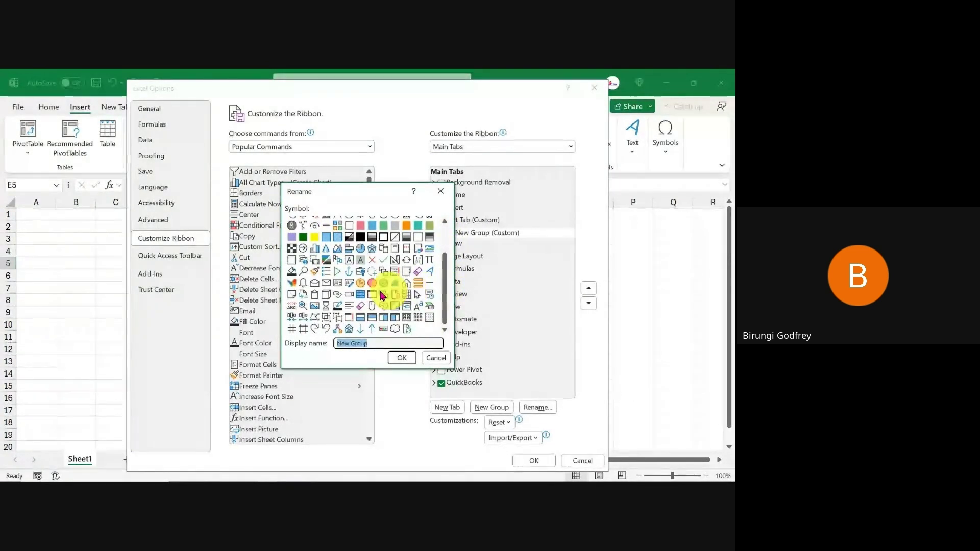
click(372, 283)
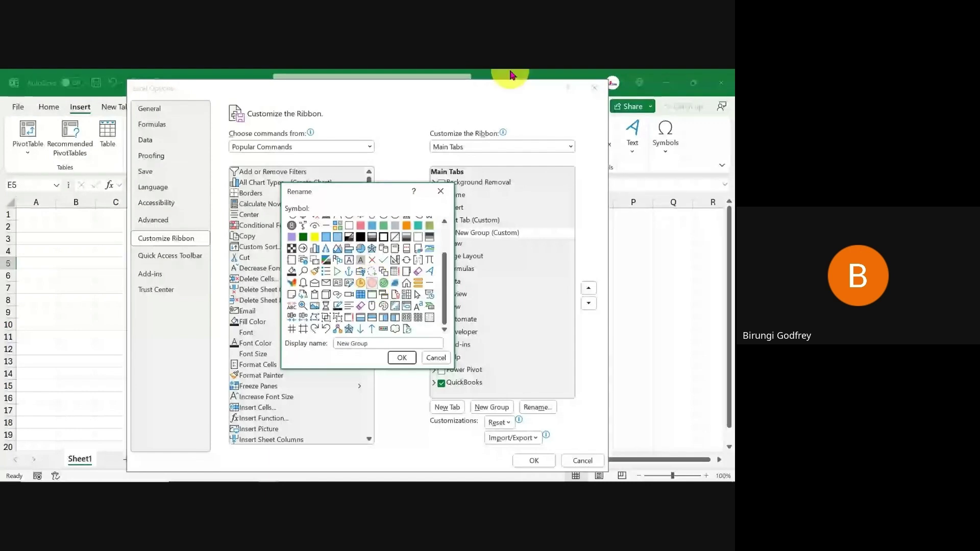
drag(372, 343, 311, 342)
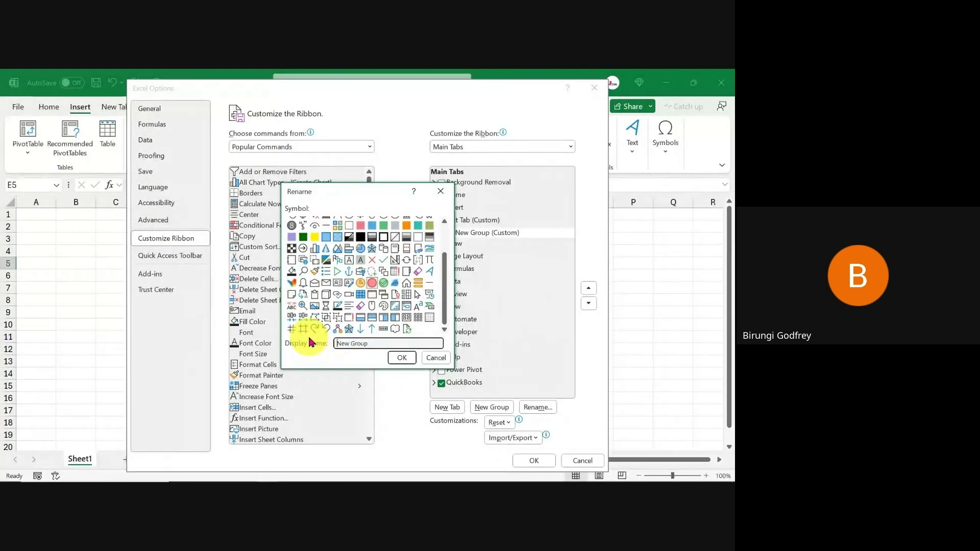
text(Test)
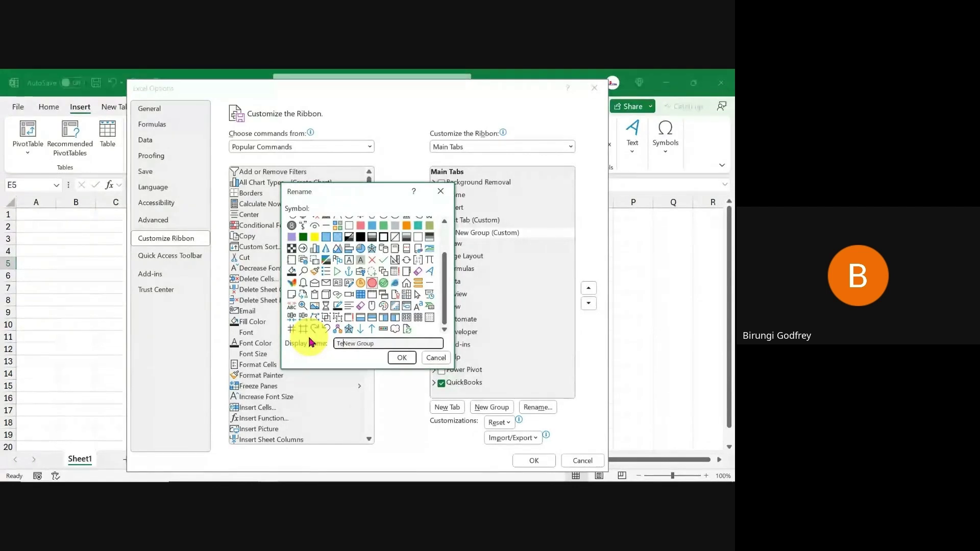
key(Delete)
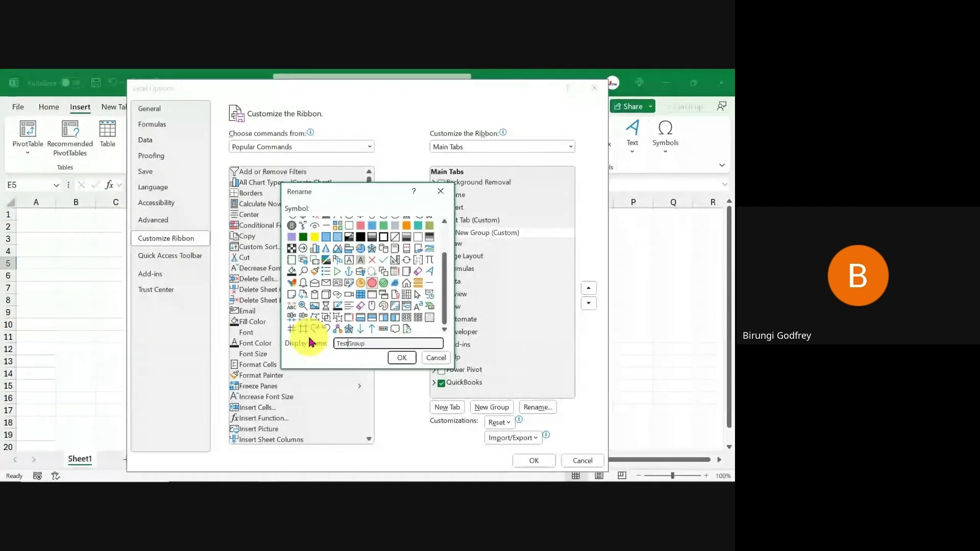
key(Delete)
key(Delete)
key(Delete)
key(Delete)
key(Delete)
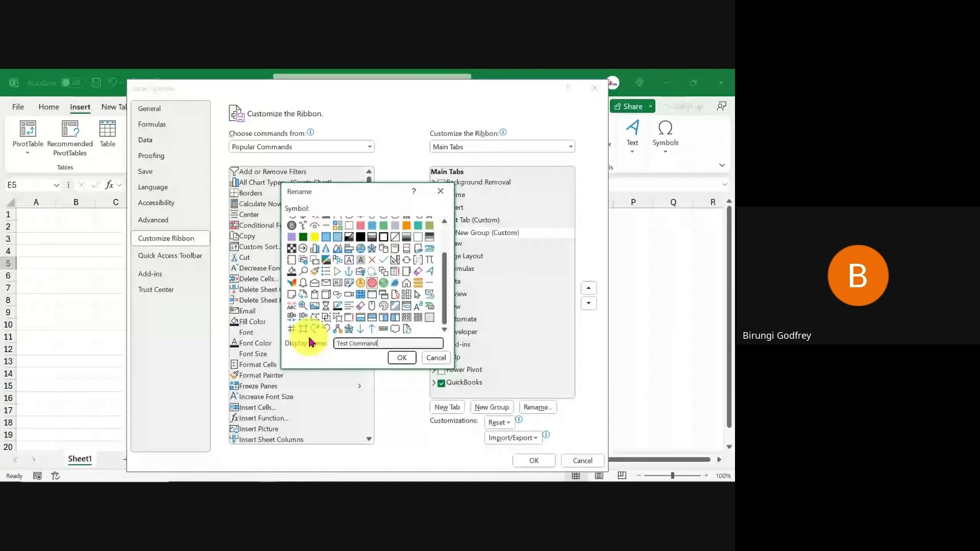
click(393, 358)
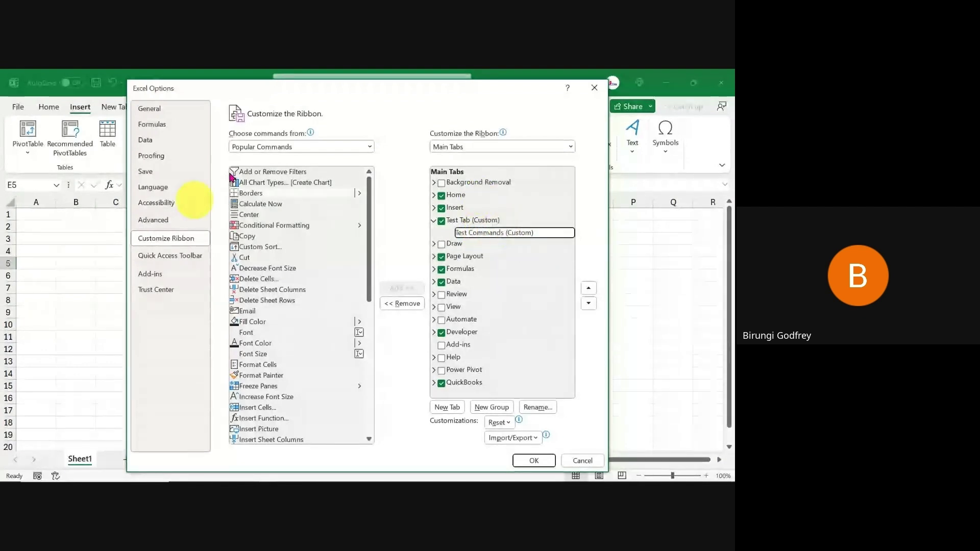
Step: Look through the available Popular Commands and the full All Commands list
drag(367, 190, 356, 171)
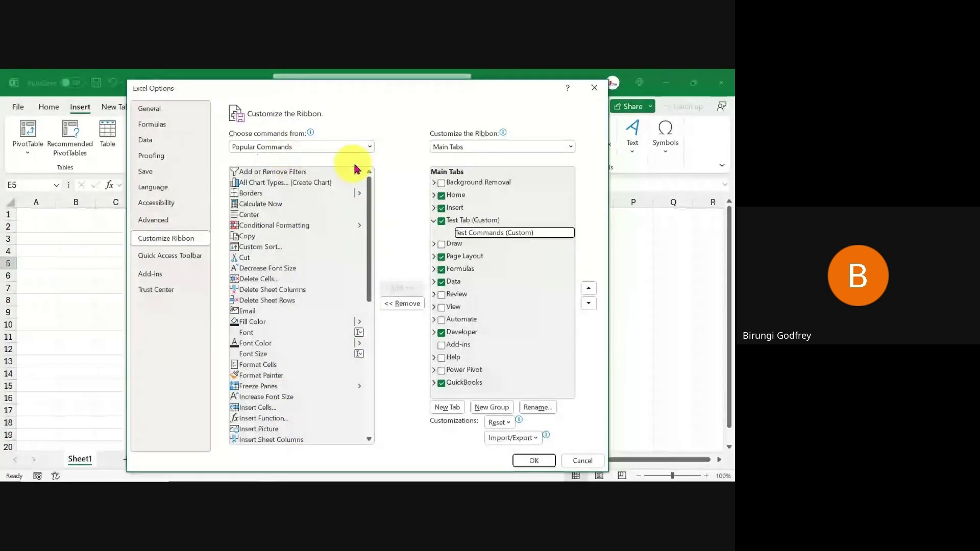
click(370, 147)
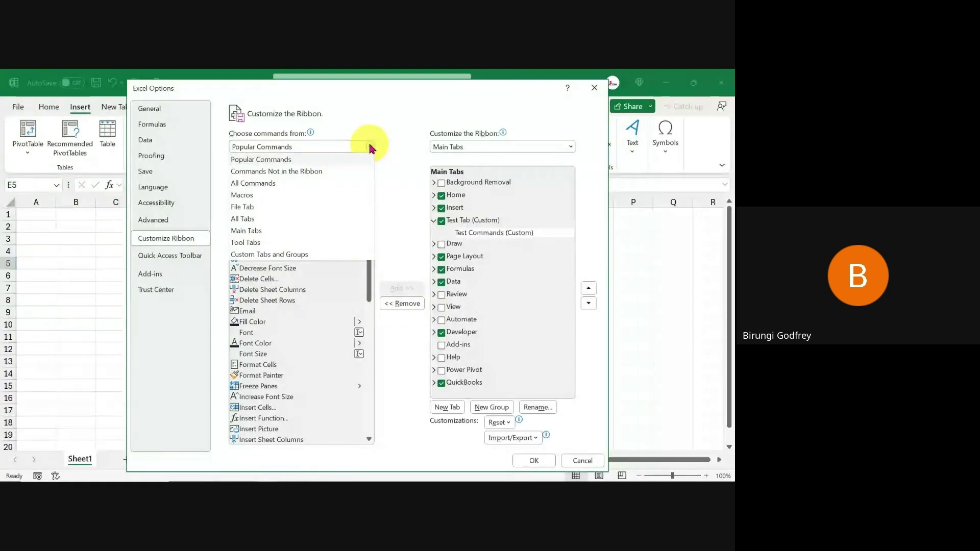
click(277, 162)
click(371, 146)
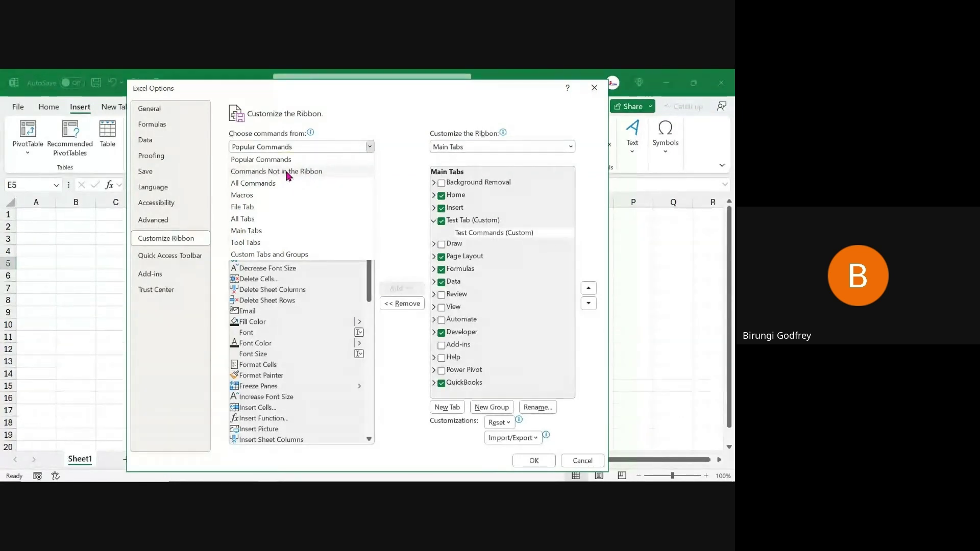
click(253, 184)
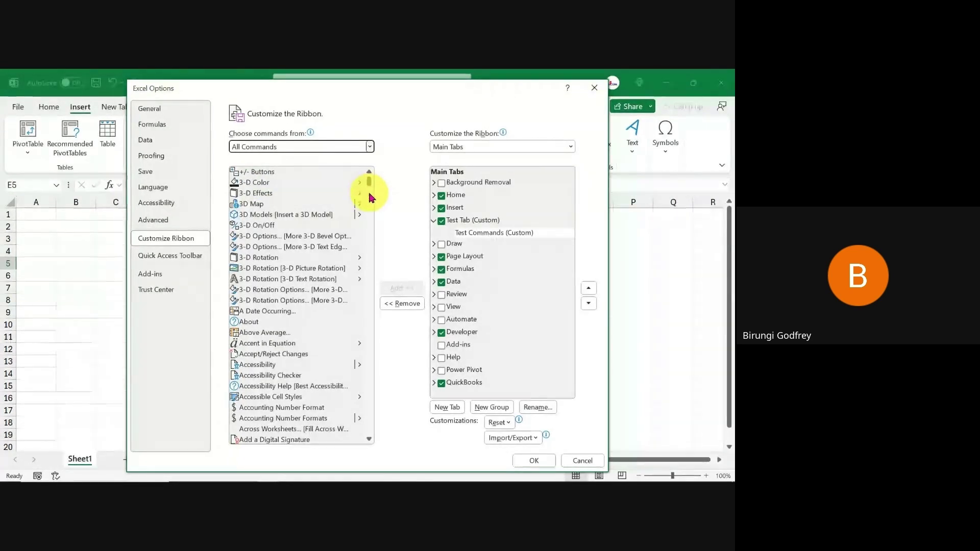
mouse_move(369, 183)
mouse_down()
mouse_move(370, 440)
mouse_move(371, 179)
mouse_up()
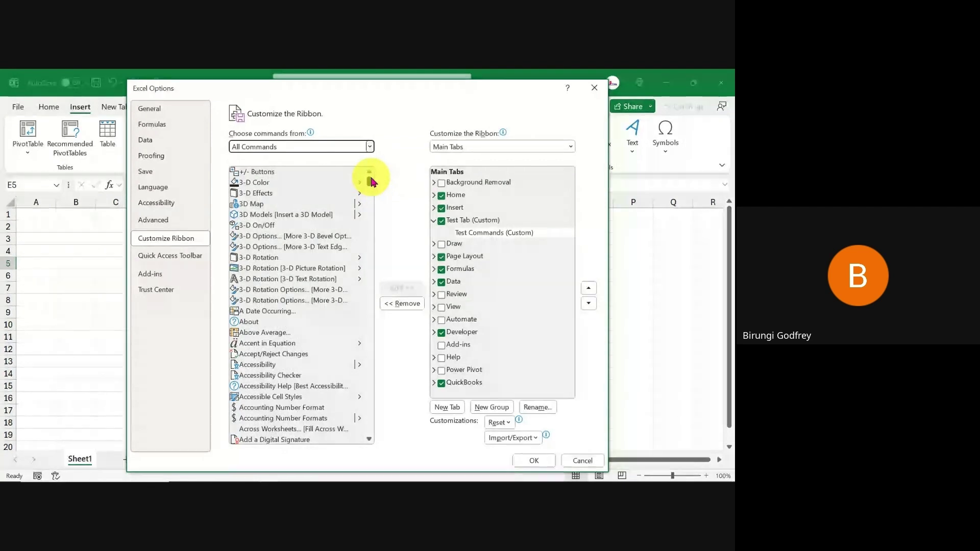
Step: Add the Camera and Calculator commands from Commands Not in the Ribbon to the Test Commands group
click(369, 148)
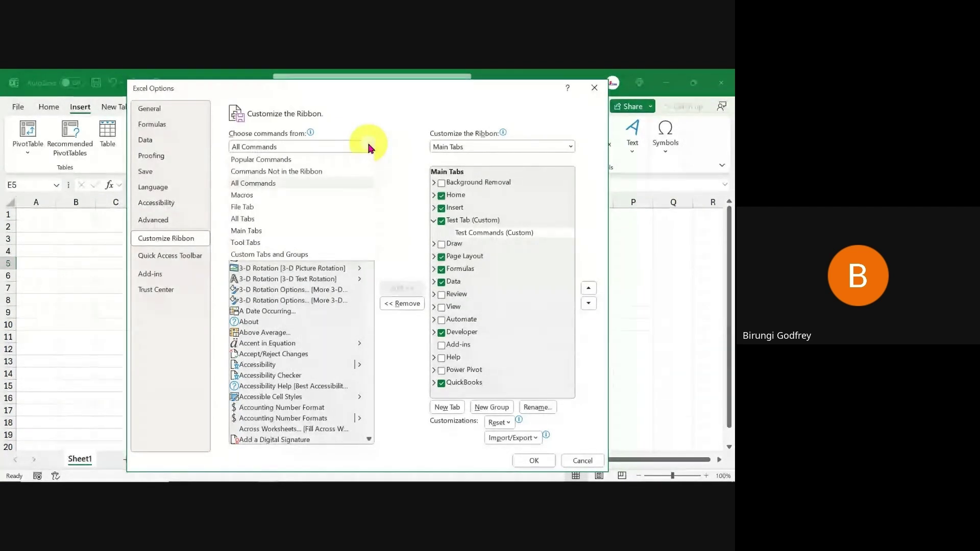
click(271, 173)
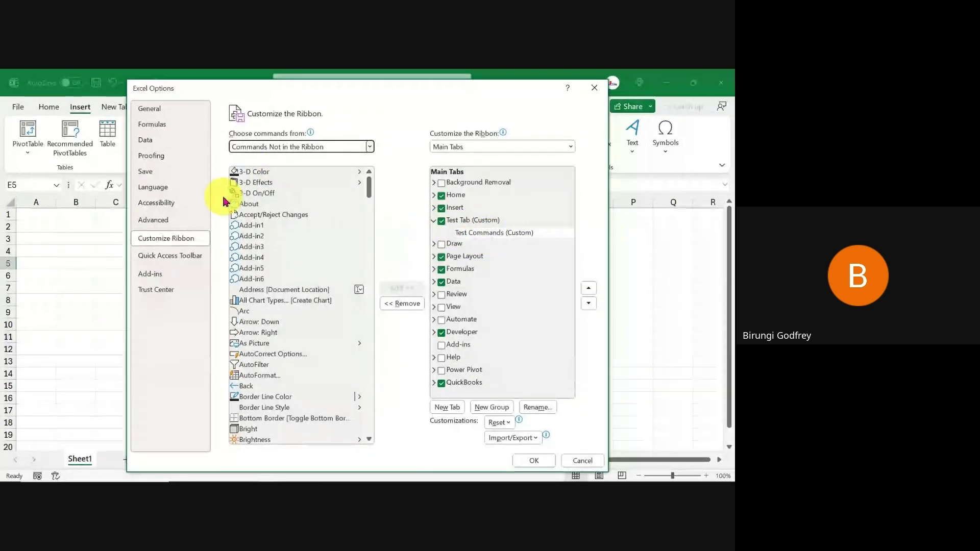
scroll(370, 193, down, 3)
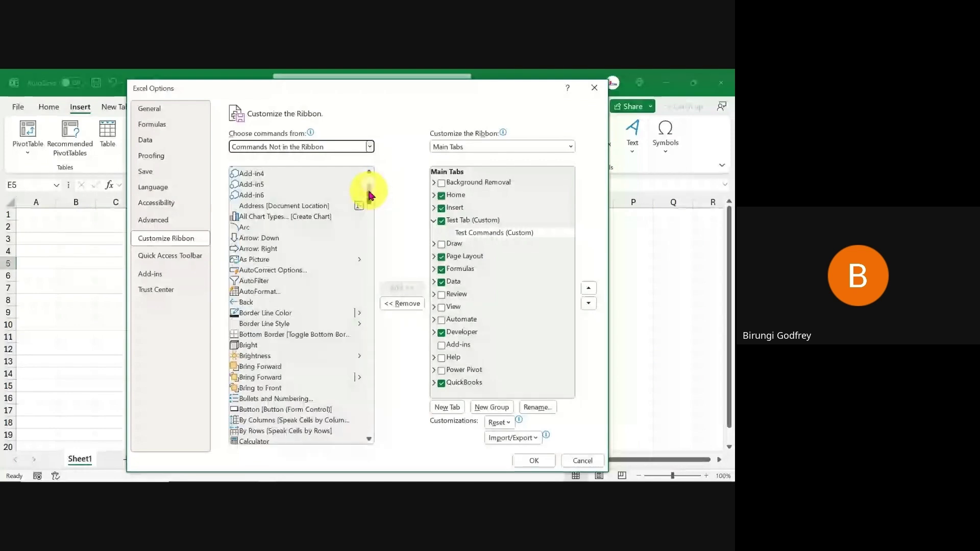
scroll(369, 199, down, 4)
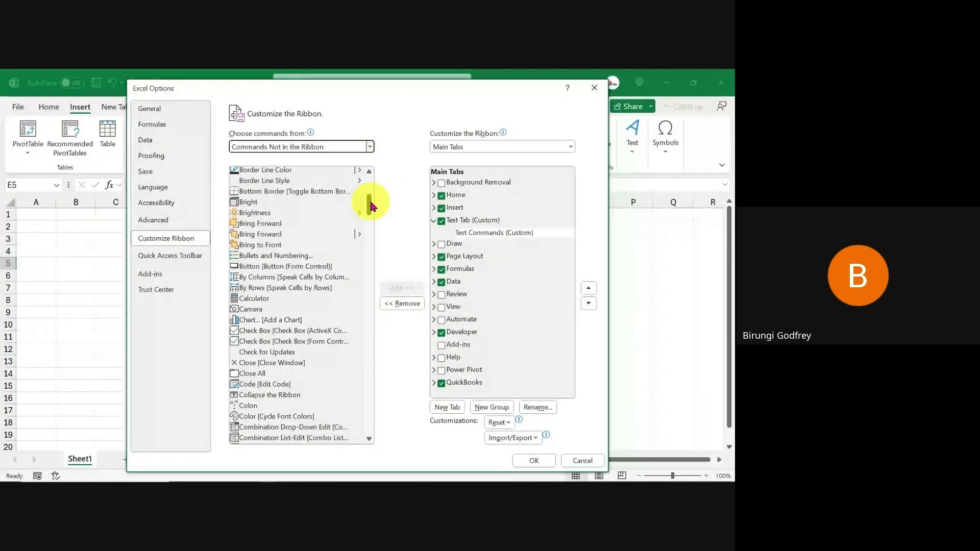
click(256, 309)
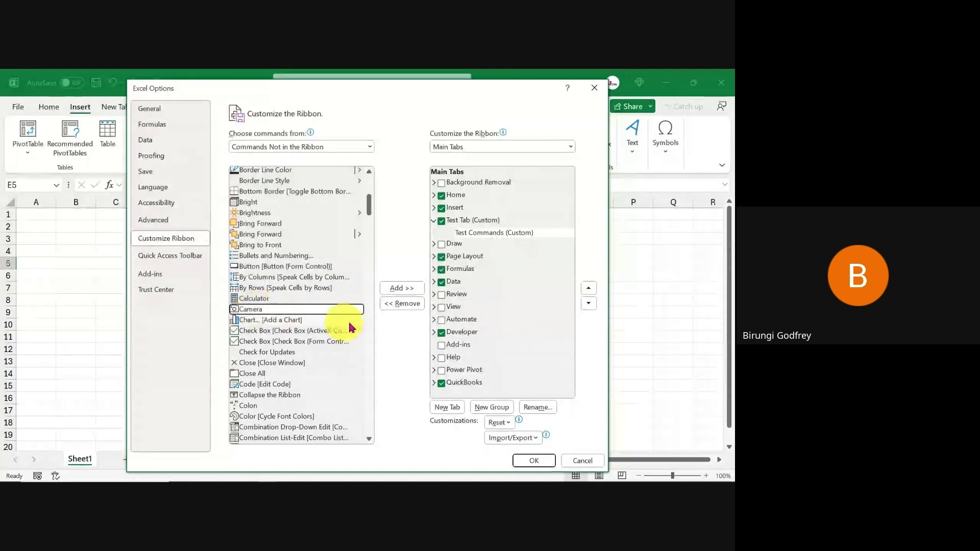
click(395, 288)
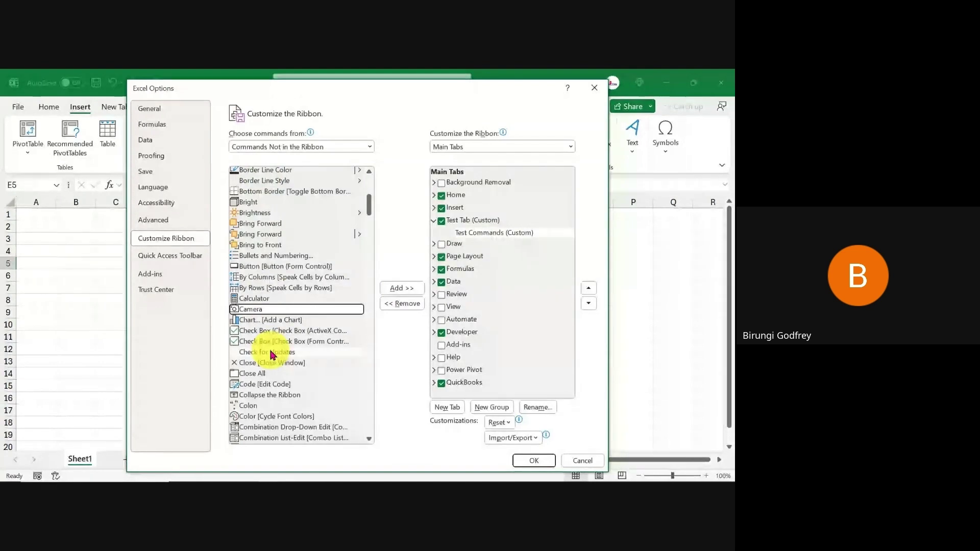
click(399, 290)
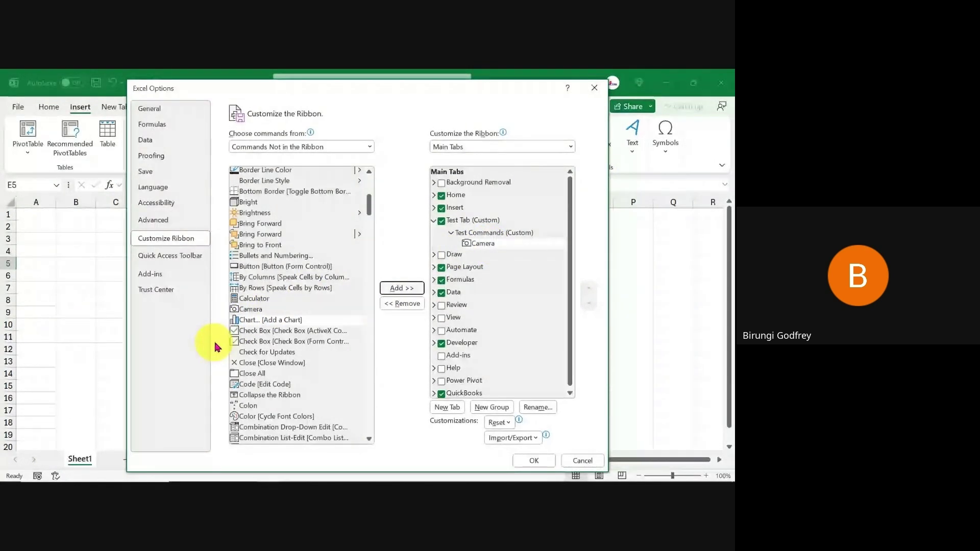
click(247, 299)
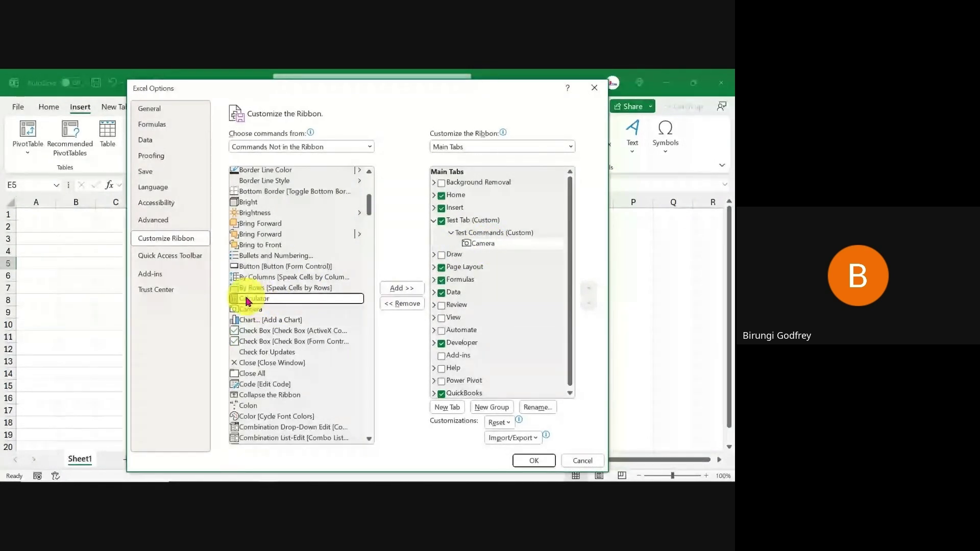
click(402, 290)
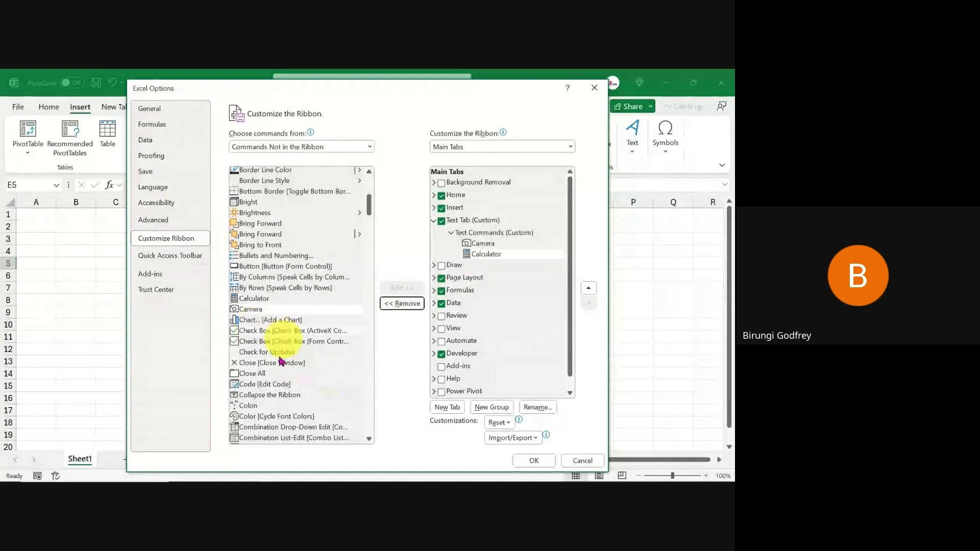
Step: Add the Form command from Commands Not in the Ribbon to the Test Commands group after Calculator
scroll(289, 367, down, 6)
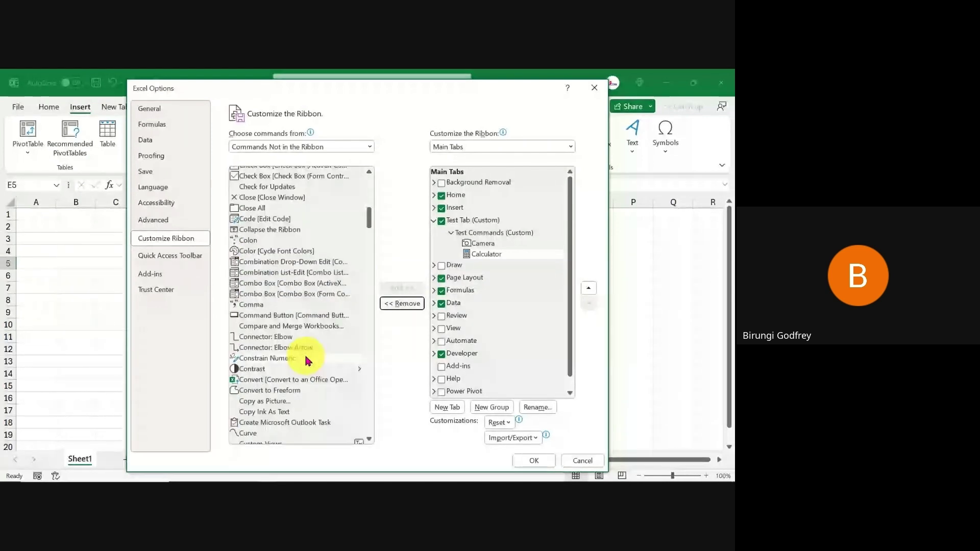
scroll(308, 361, down, 4)
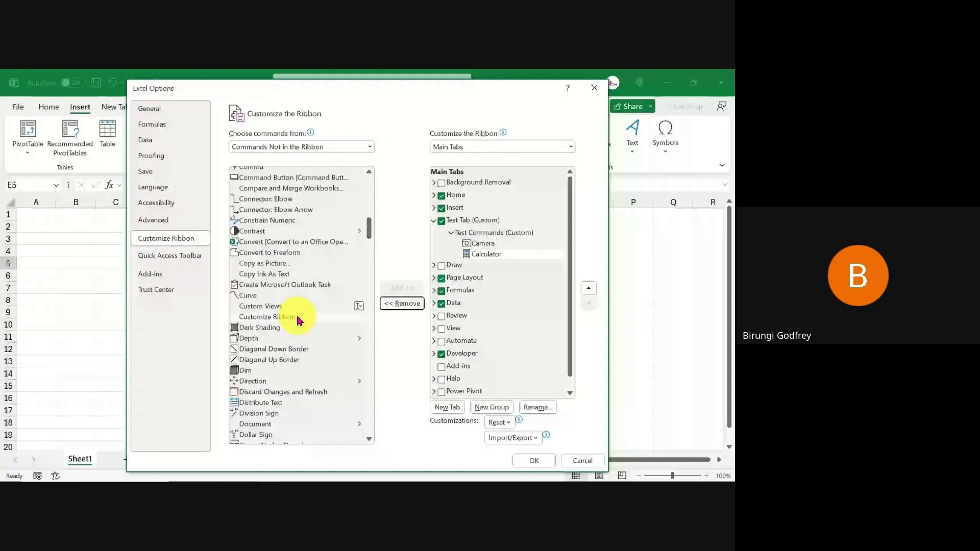
scroll(298, 319, down, 5)
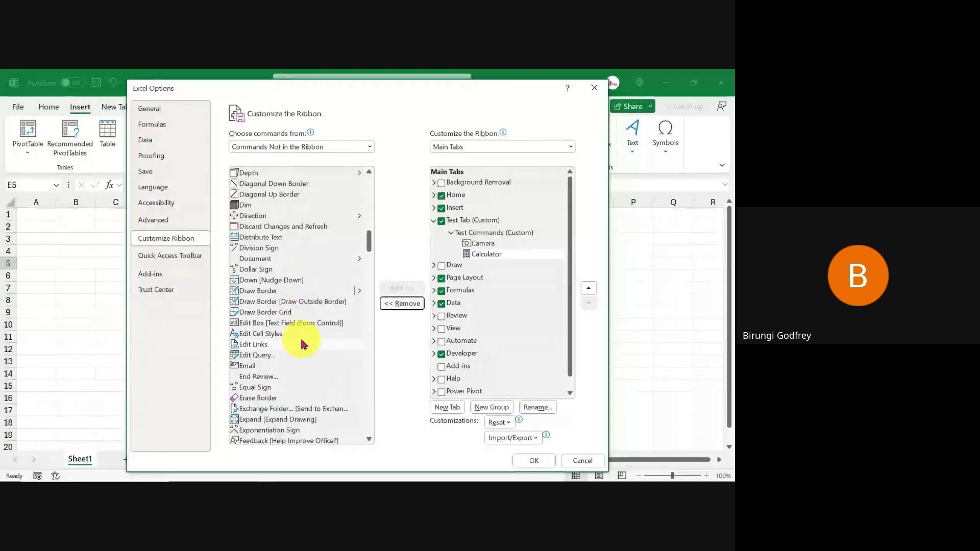
scroll(301, 341, down, 1)
scroll(301, 346, down, 3)
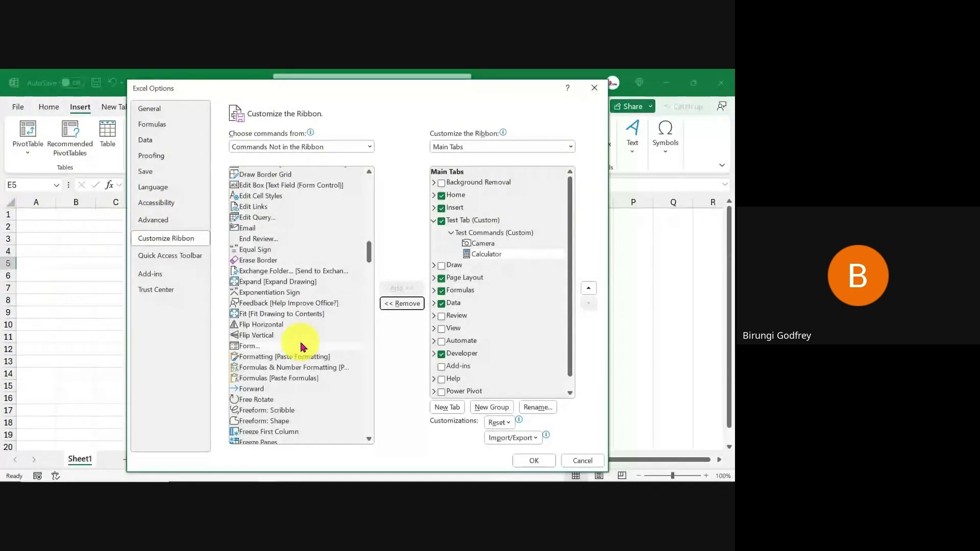
click(240, 346)
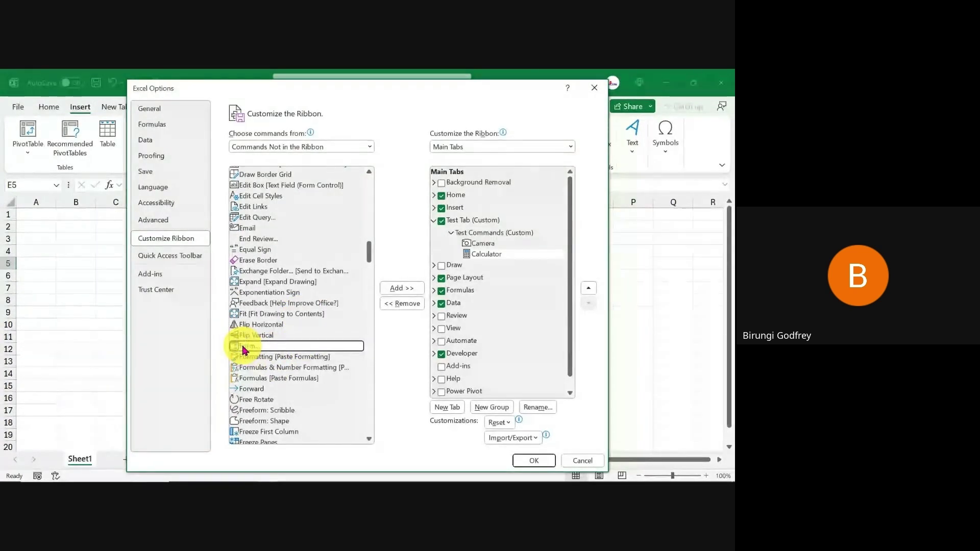
click(402, 289)
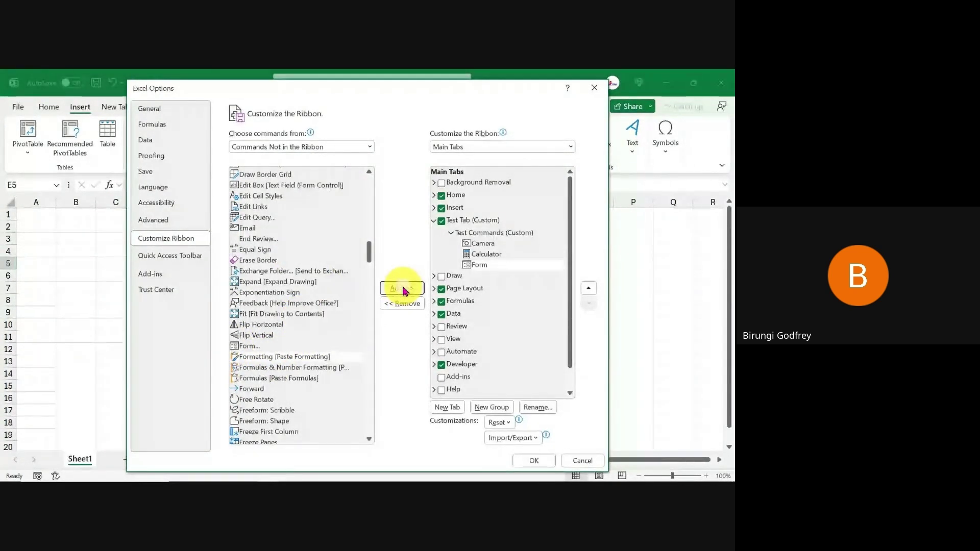
Step: Review the Camera, Calculator and Form entries, collapse Test Tab in the Main Tabs list and apply the ribbon changes
click(475, 244)
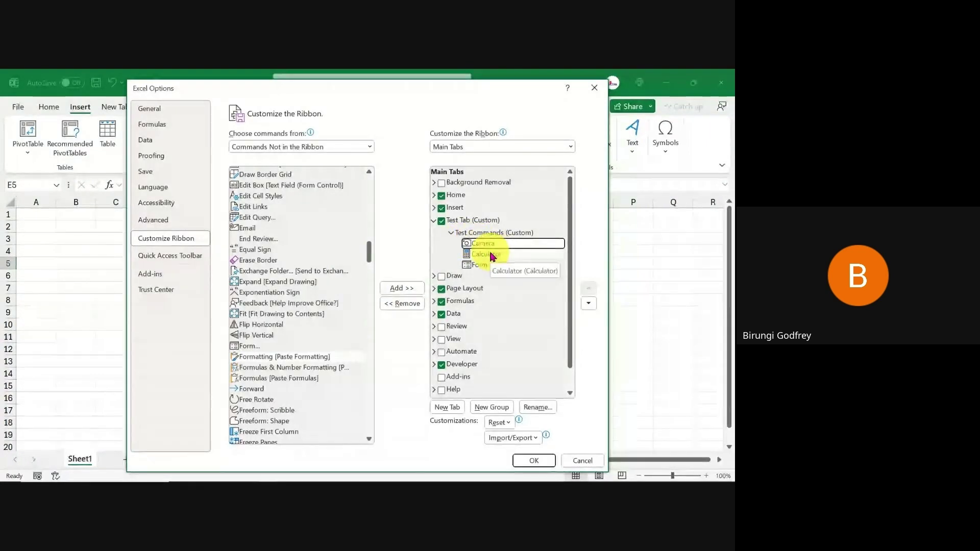
click(490, 253)
click(487, 265)
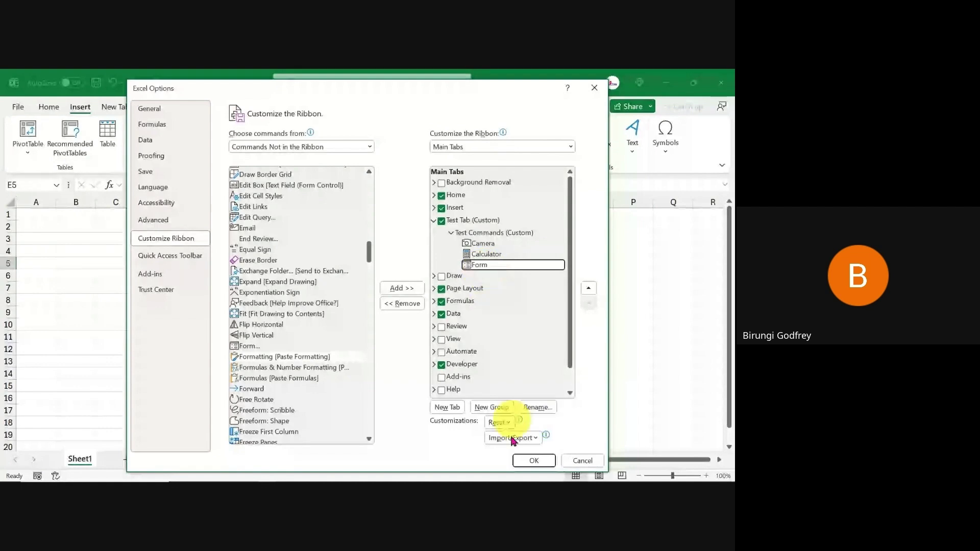
click(435, 220)
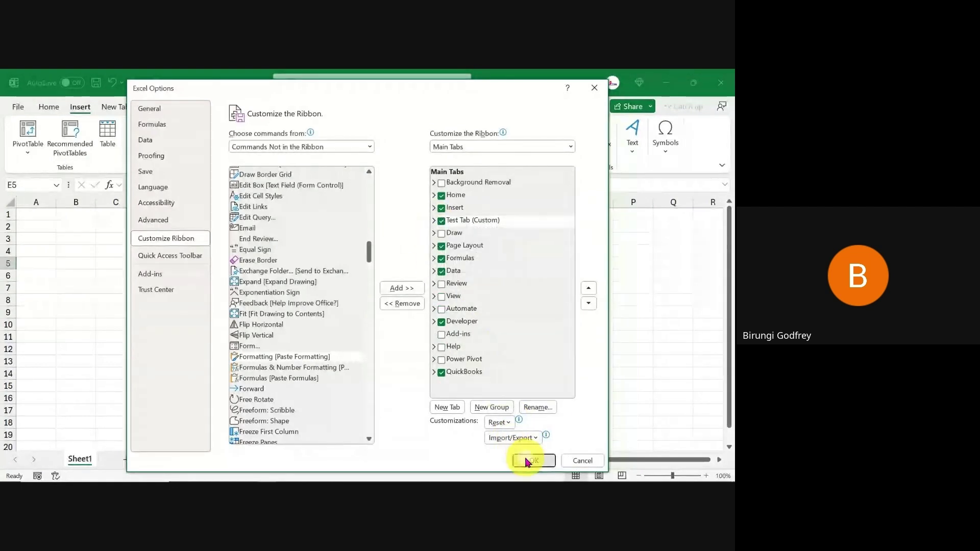
click(528, 462)
click(394, 288)
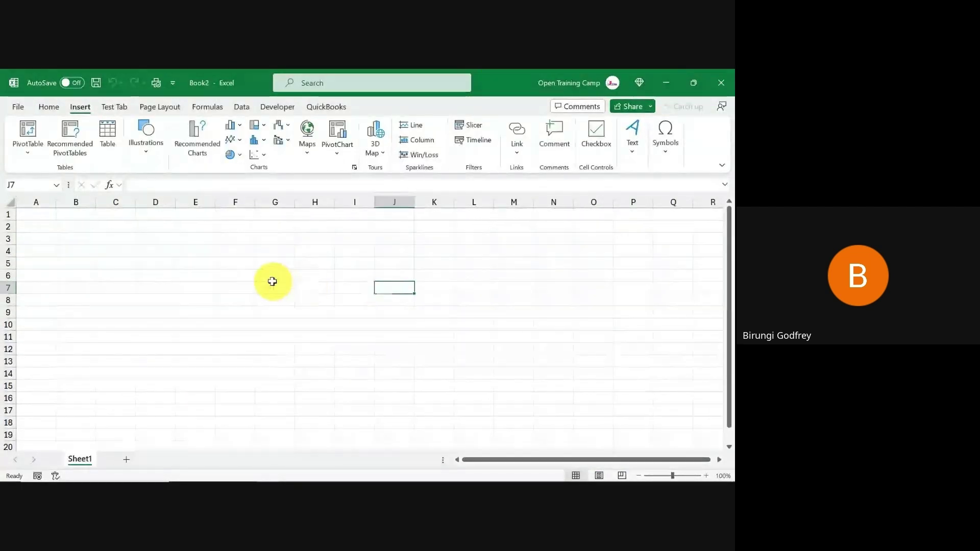
click(272, 281)
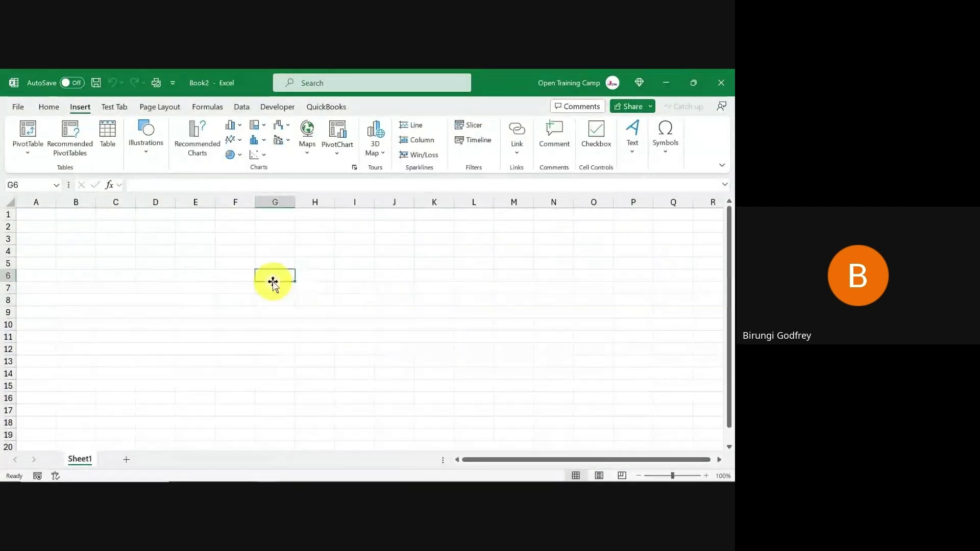
click(423, 289)
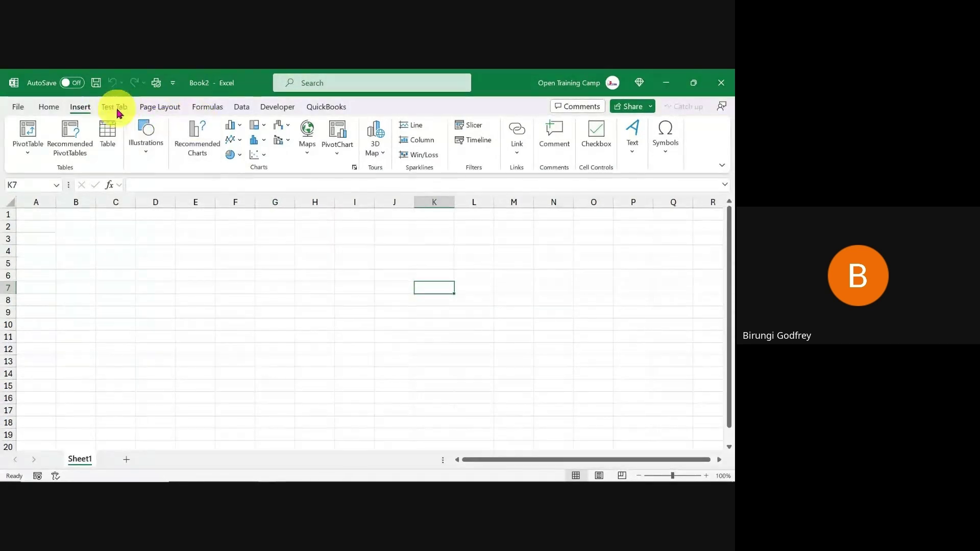
click(183, 310)
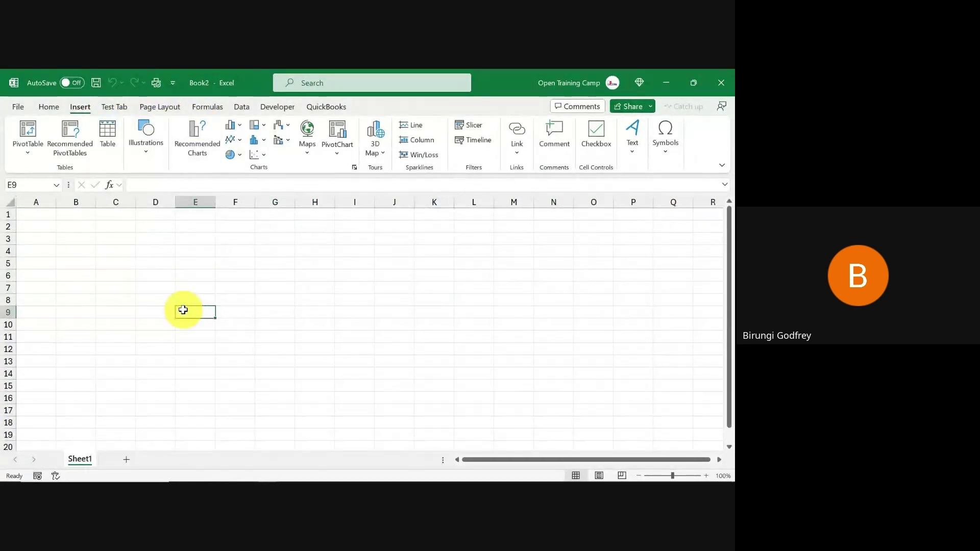
click(288, 278)
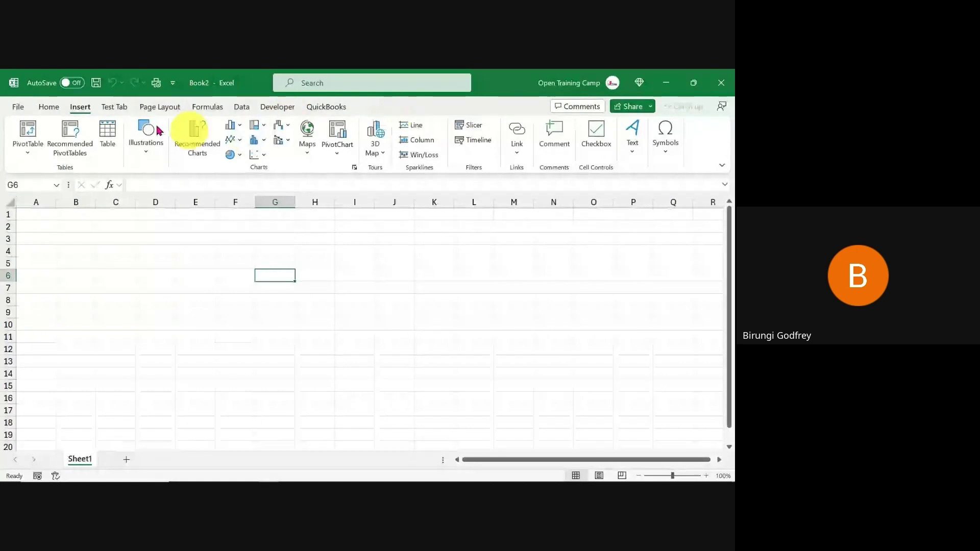
Step: Show the commands on Test Tab and try its Form and Camera commands on cell G6
click(115, 108)
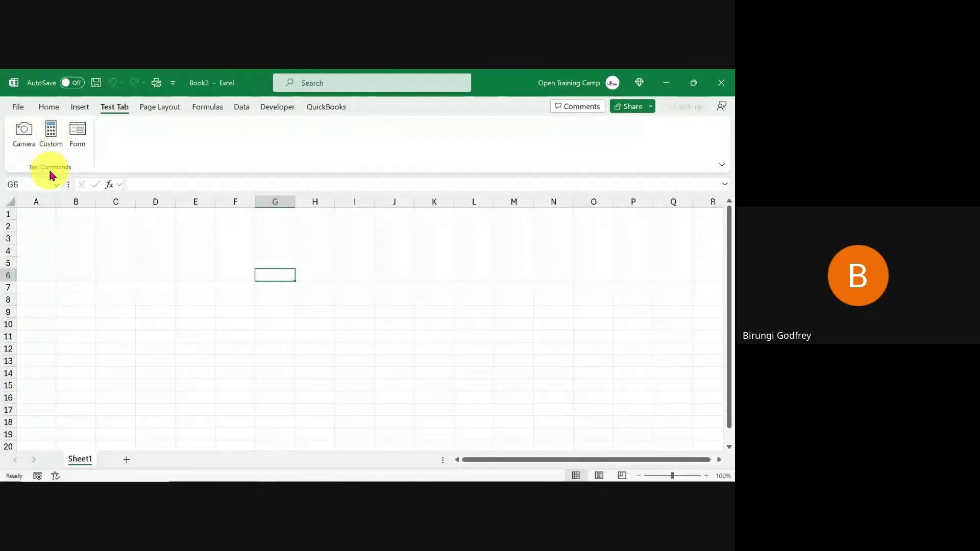
click(76, 134)
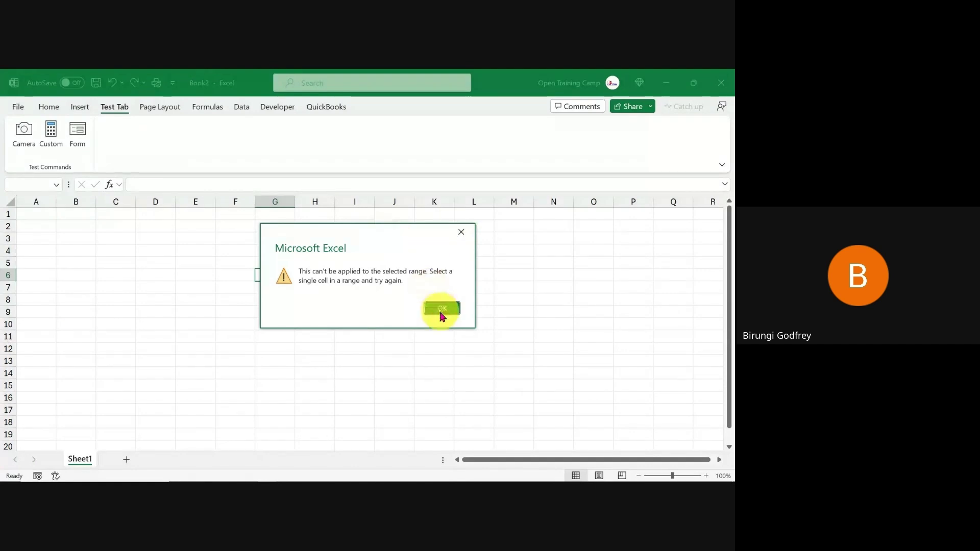
click(443, 309)
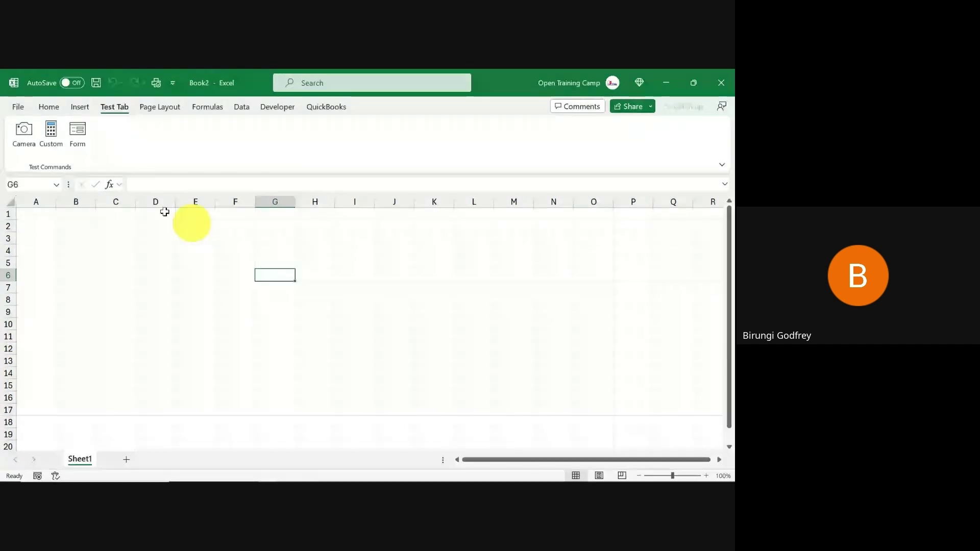
click(24, 145)
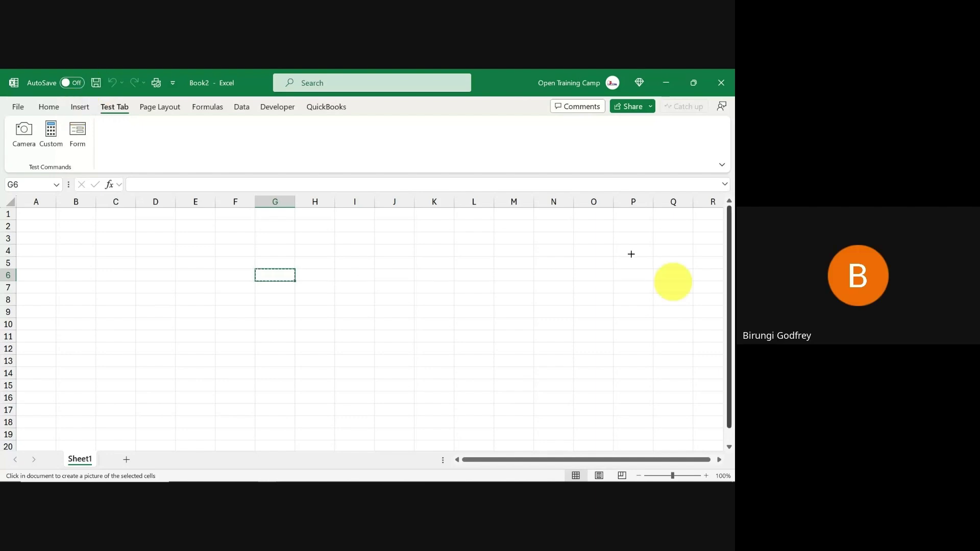
Step: Return to the Home ribbon, reopen the ribbon customization settings and collapse the Home entry in the Main Tabs list
click(50, 108)
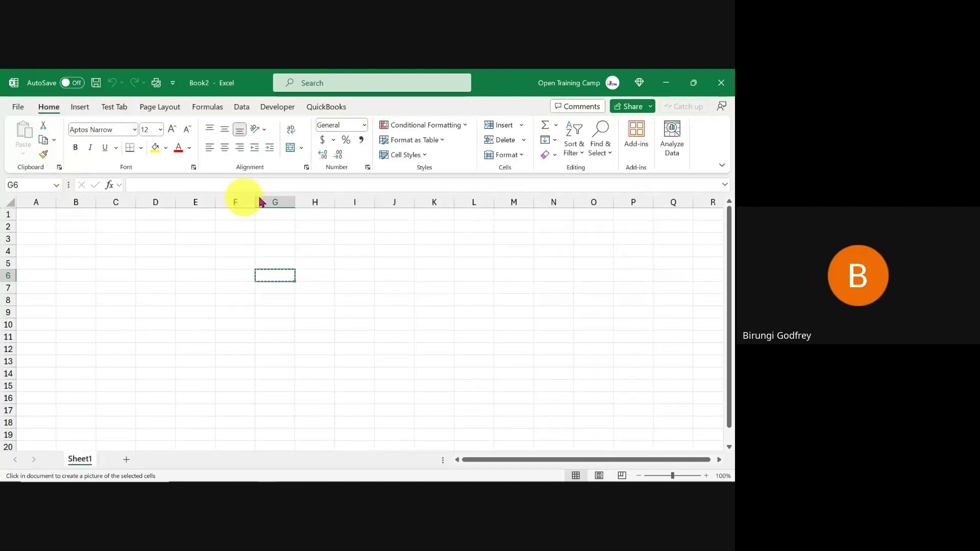
right_click(158, 168)
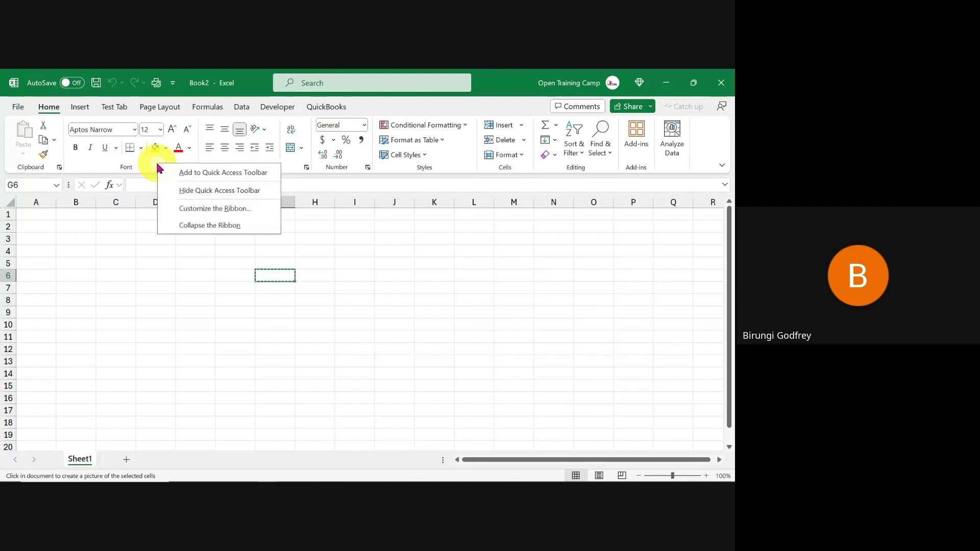
click(208, 210)
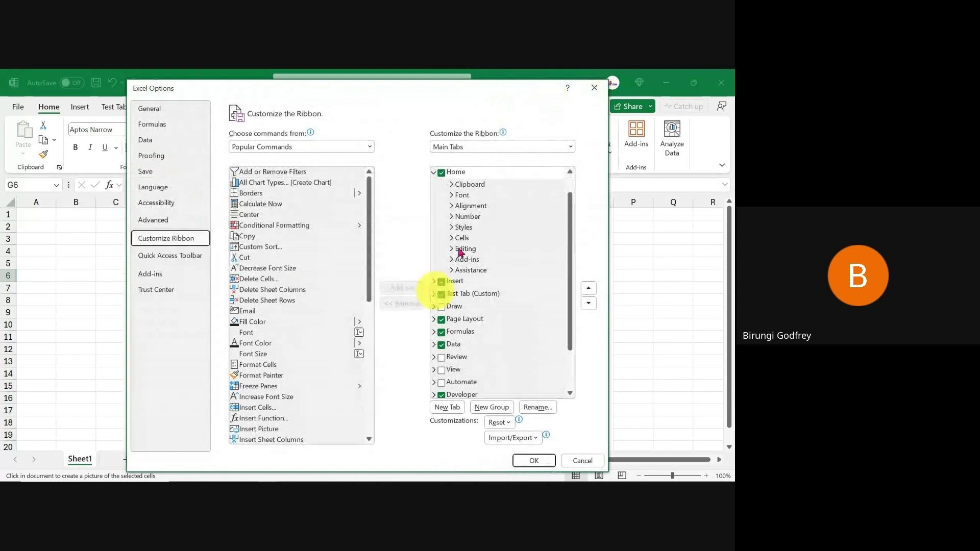
click(433, 172)
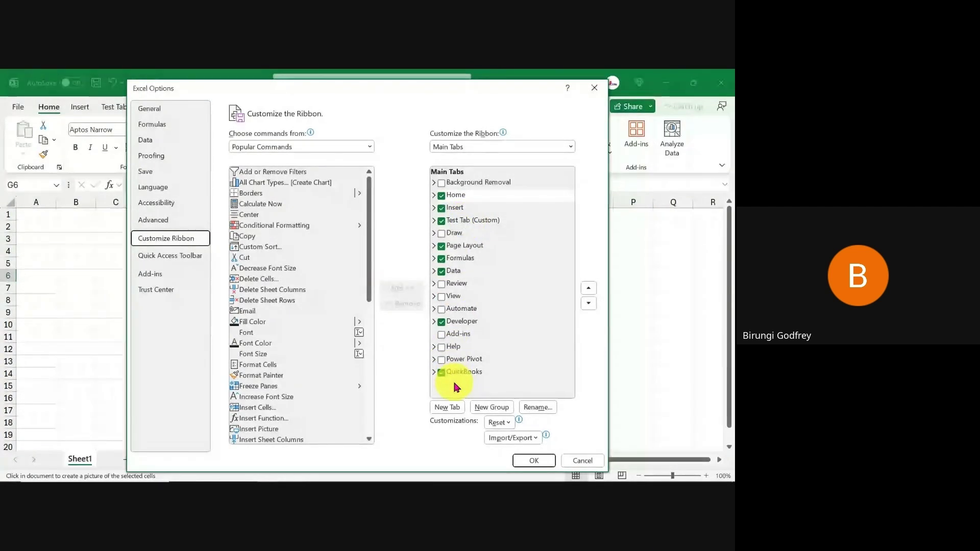
Step: Move Test Tab to the end of the Main Tabs list, directly after QuickBooks, and select it
click(468, 224)
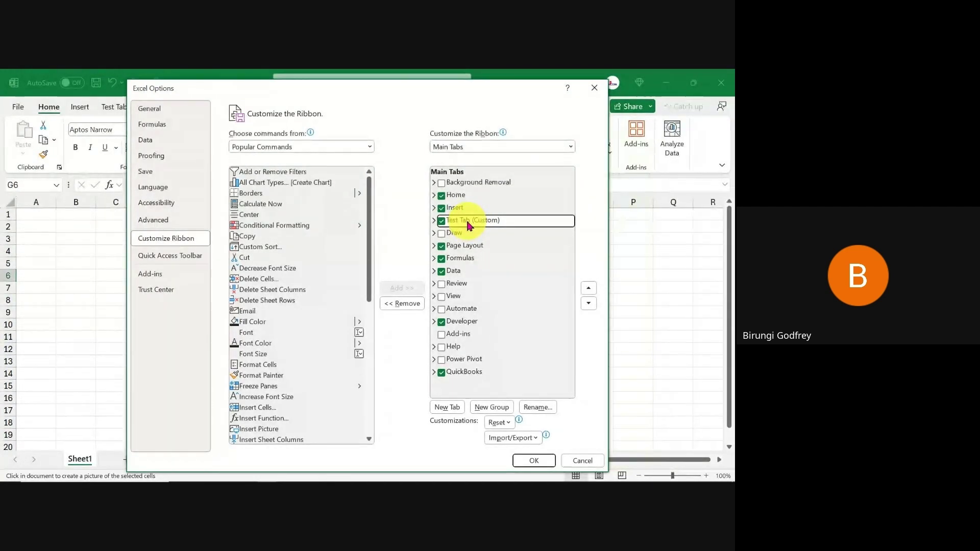
drag(478, 224, 490, 381)
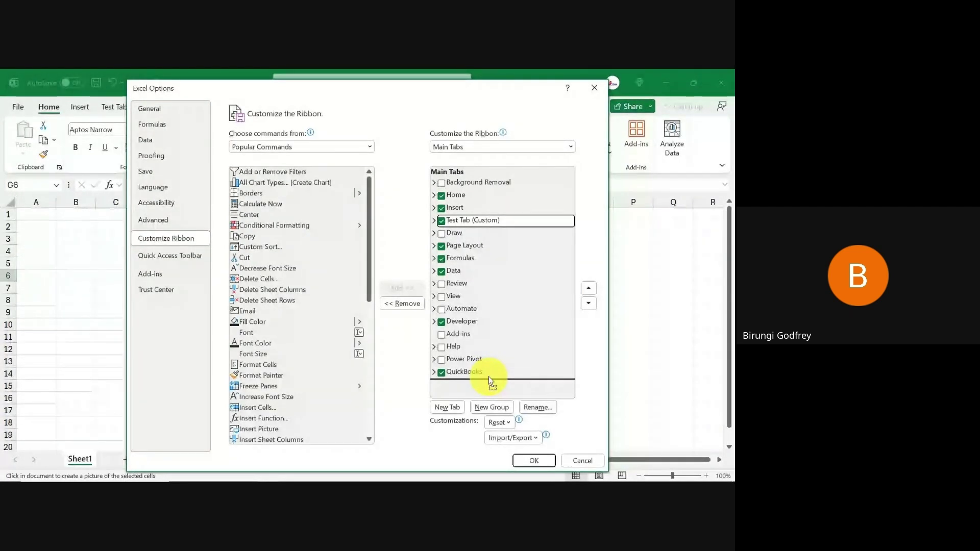
drag(489, 379, 490, 377)
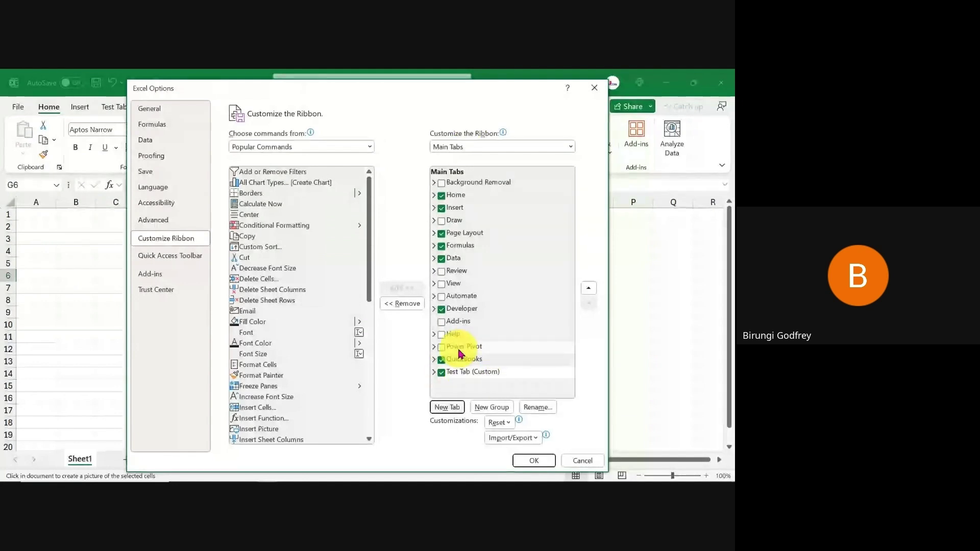
click(465, 375)
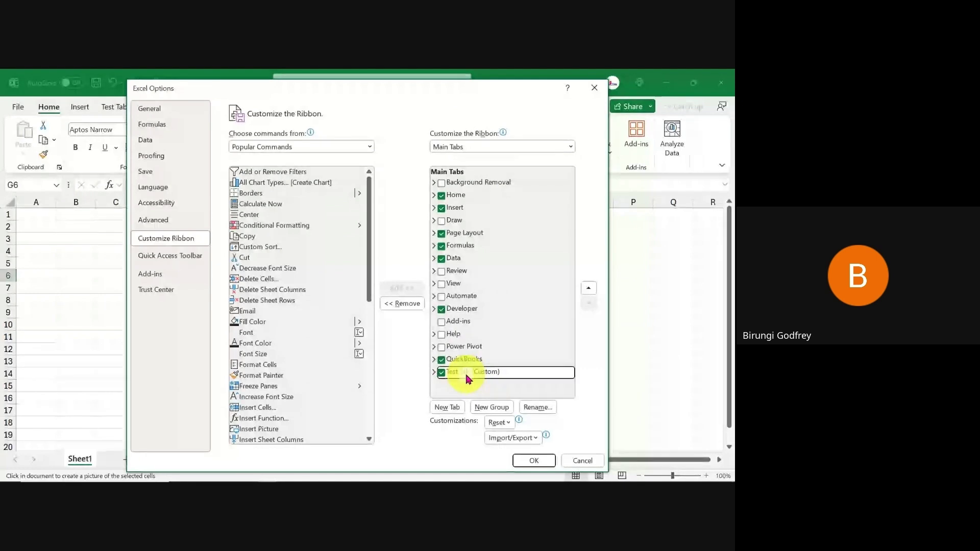
Step: Move Test Tab up the Main Tabs list to sit between Formulas and Data, and apply the ribbon changes
mouse_move(474, 375)
mouse_down()
mouse_move(476, 301)
mouse_move(478, 368)
mouse_up()
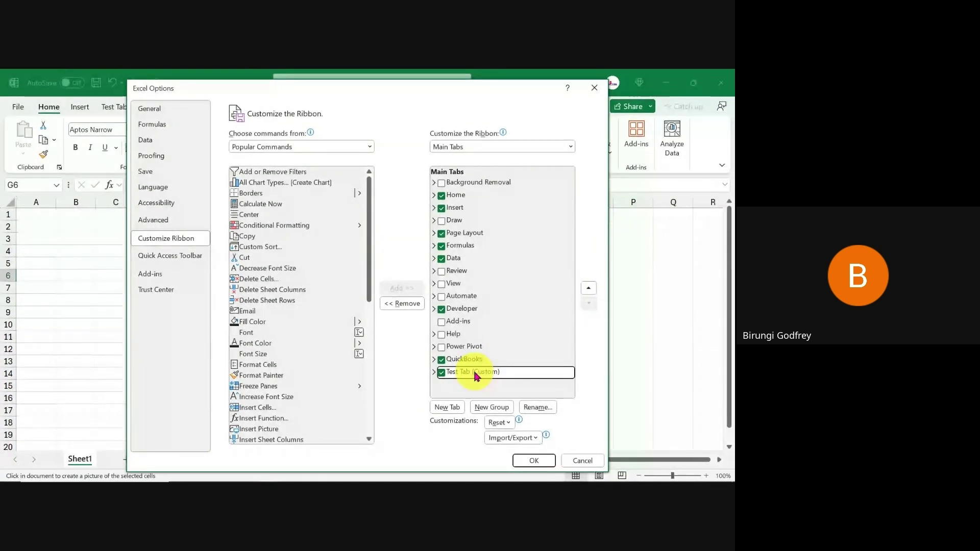
click(588, 290)
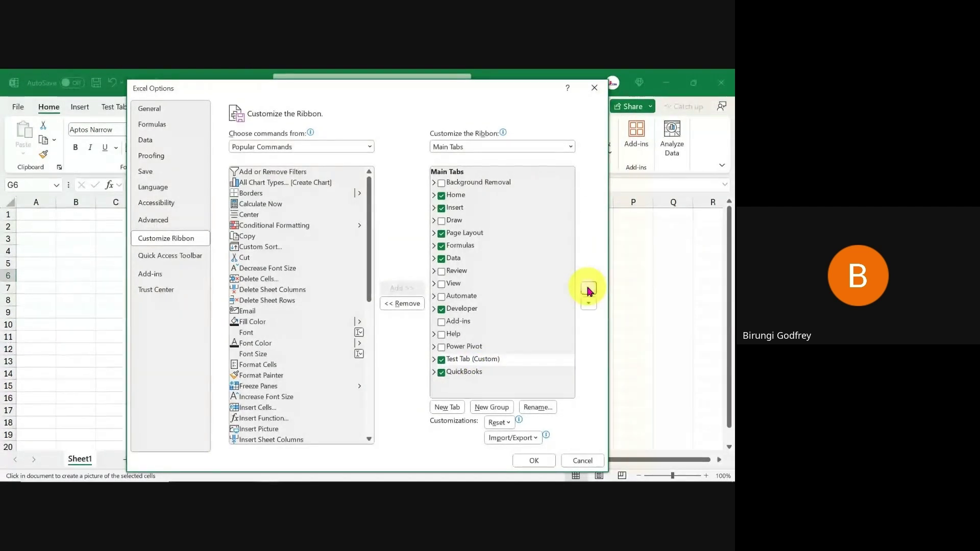
click(588, 288)
click(588, 289)
click(588, 289)
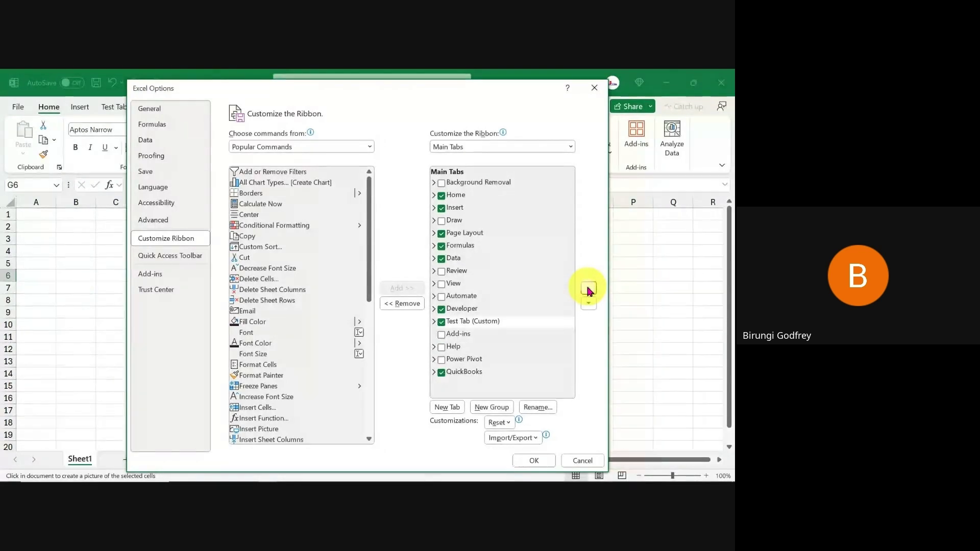
click(588, 290)
click(588, 289)
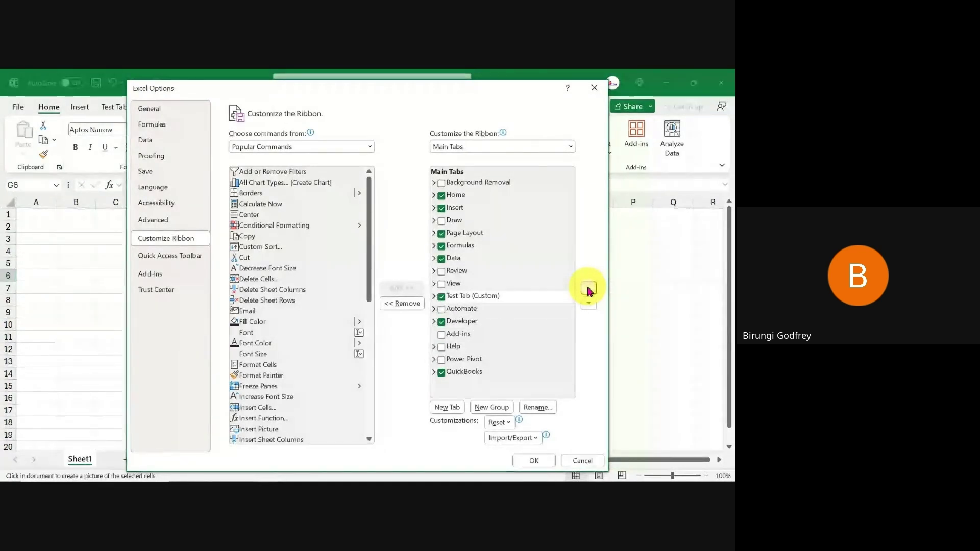
click(589, 289)
click(588, 289)
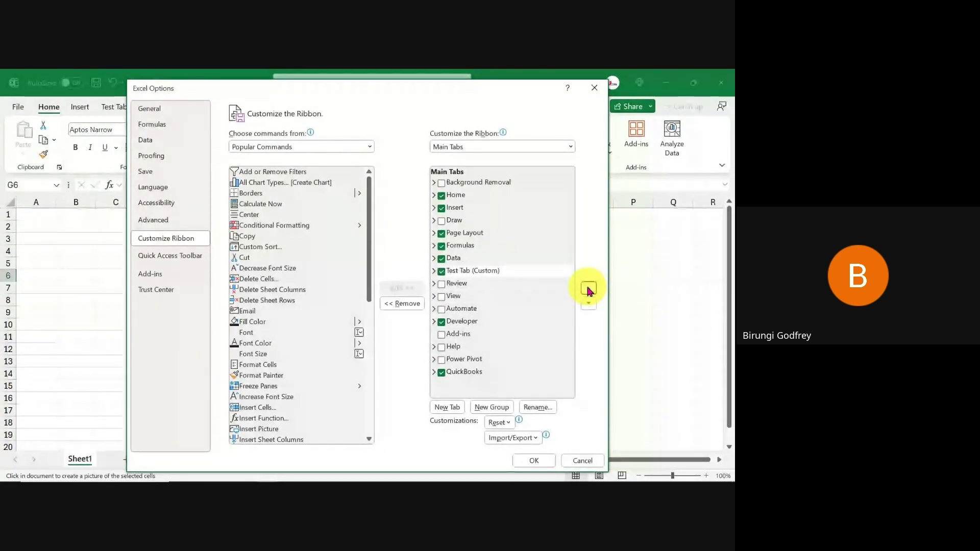
click(588, 289)
click(589, 289)
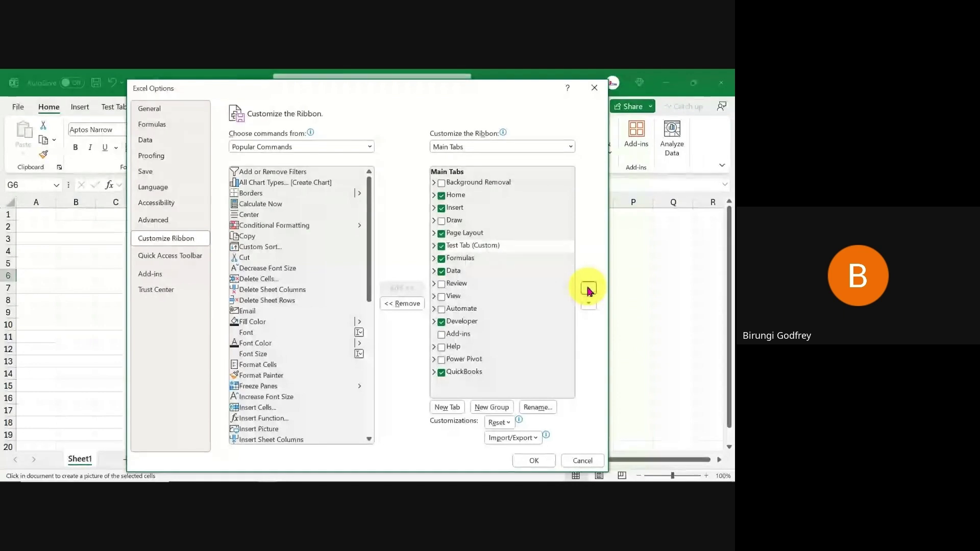
click(589, 289)
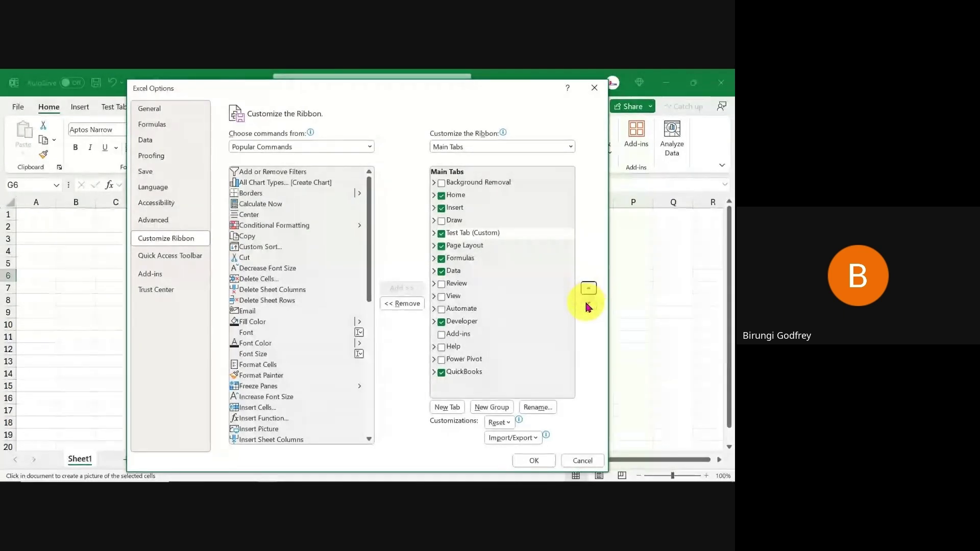
click(590, 304)
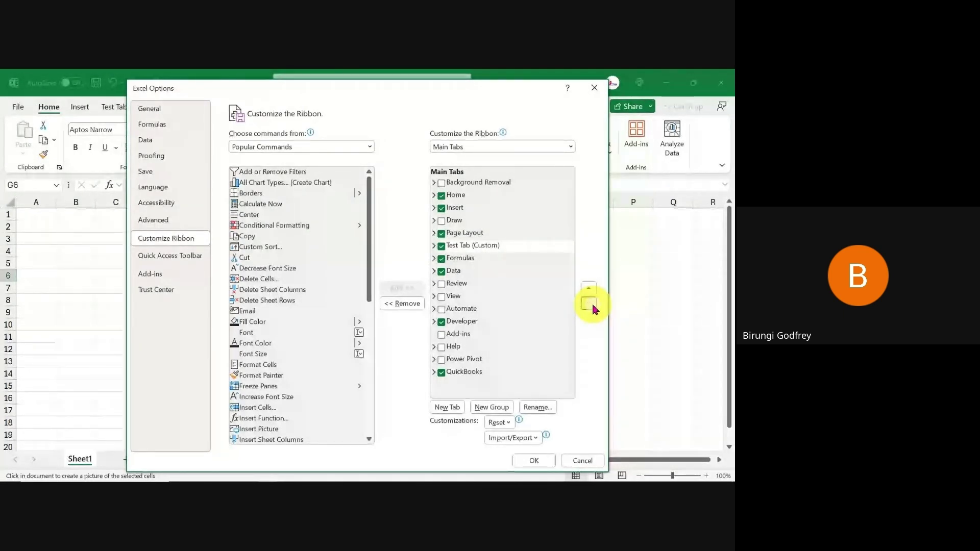
click(590, 305)
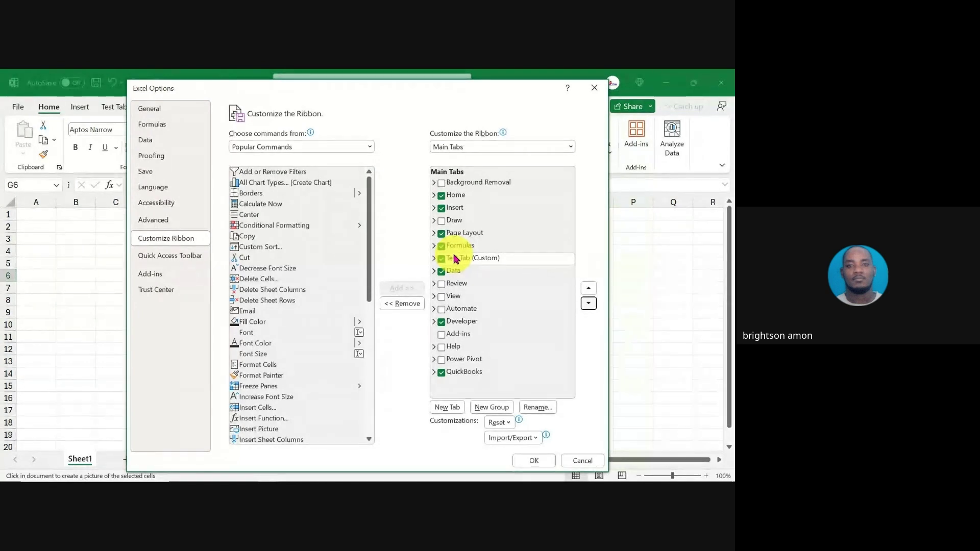
click(533, 462)
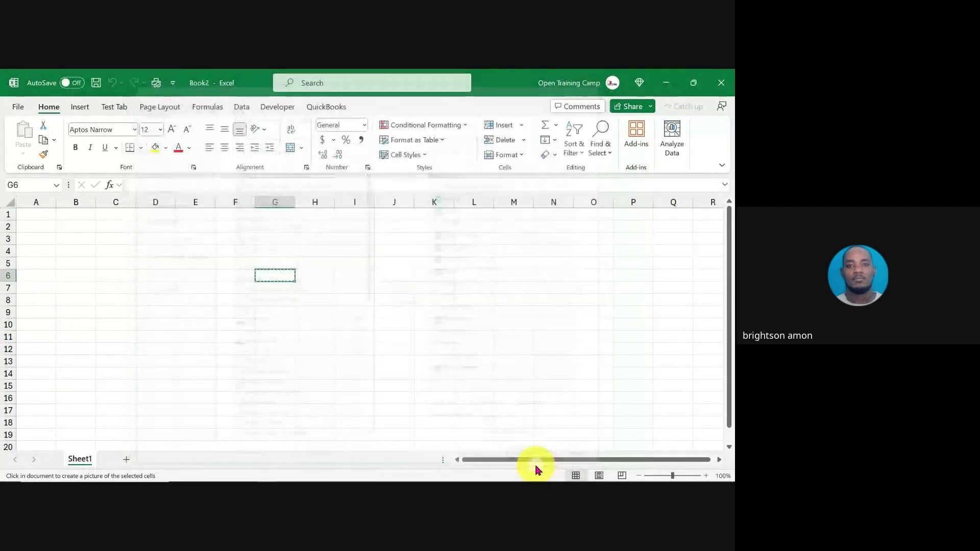
Step: Place the pending Camera picture of cell G6 around cell J11, delete it and select cell E6
click(380, 336)
click(235, 263)
click(400, 341)
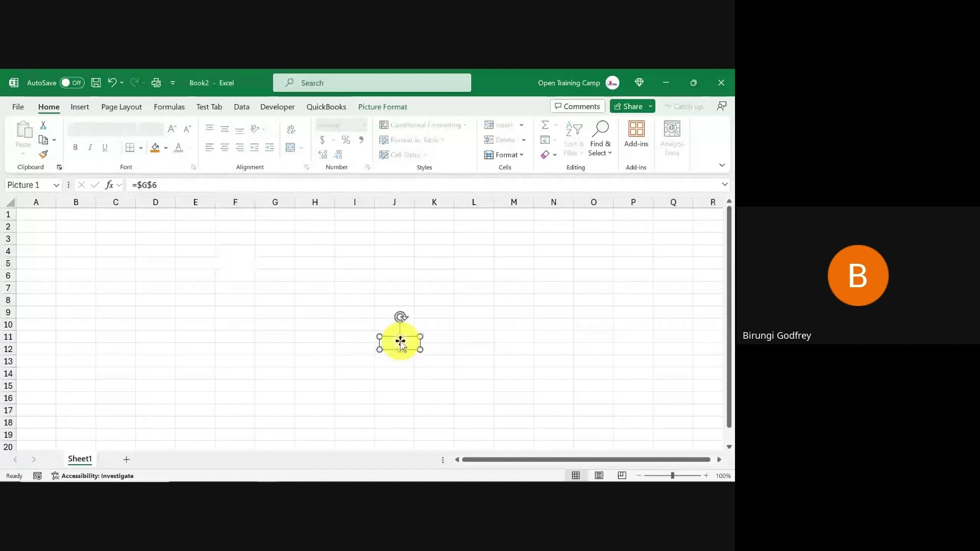
key(Delete)
click(196, 275)
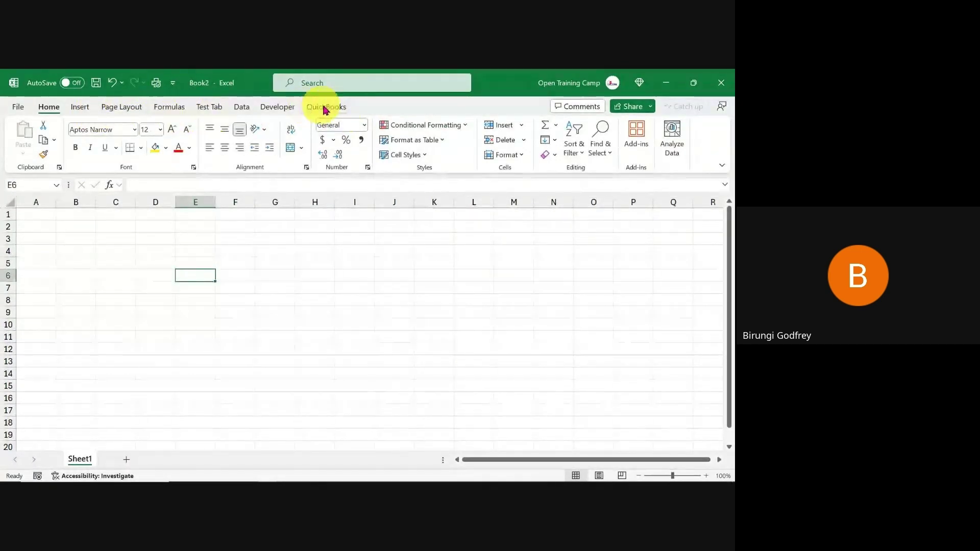
Step: Show the commands on Test Tab and reopen the ribbon customization settings
click(218, 111)
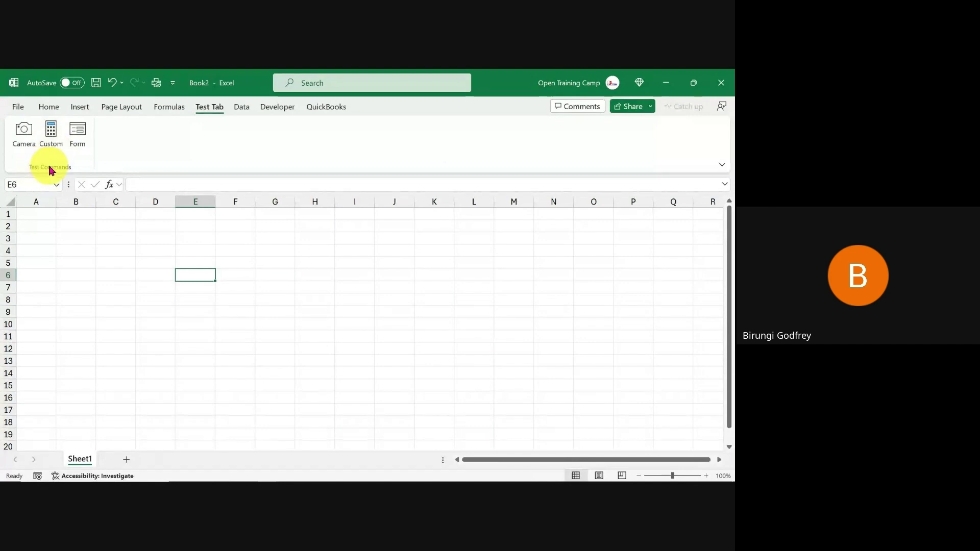
right_click(152, 155)
click(204, 178)
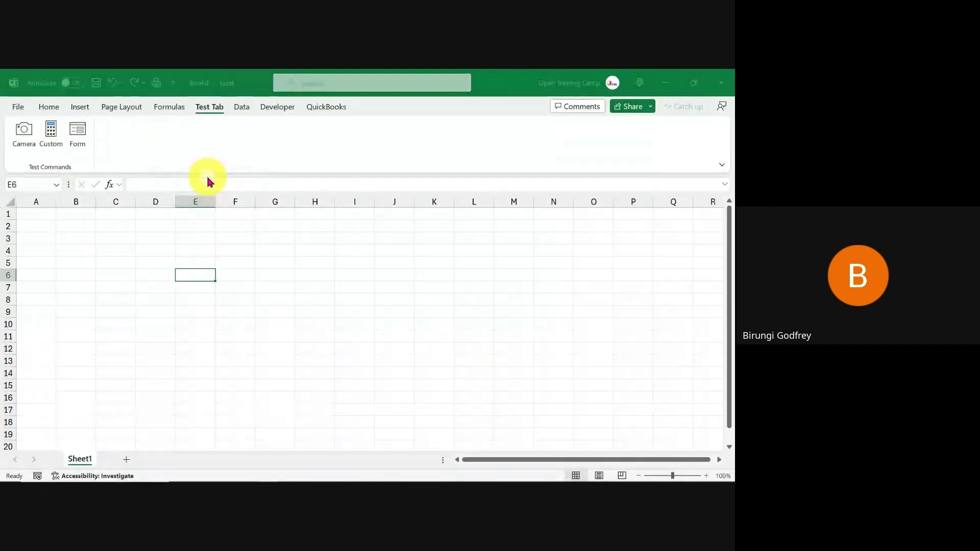
drag(360, 89, 355, 82)
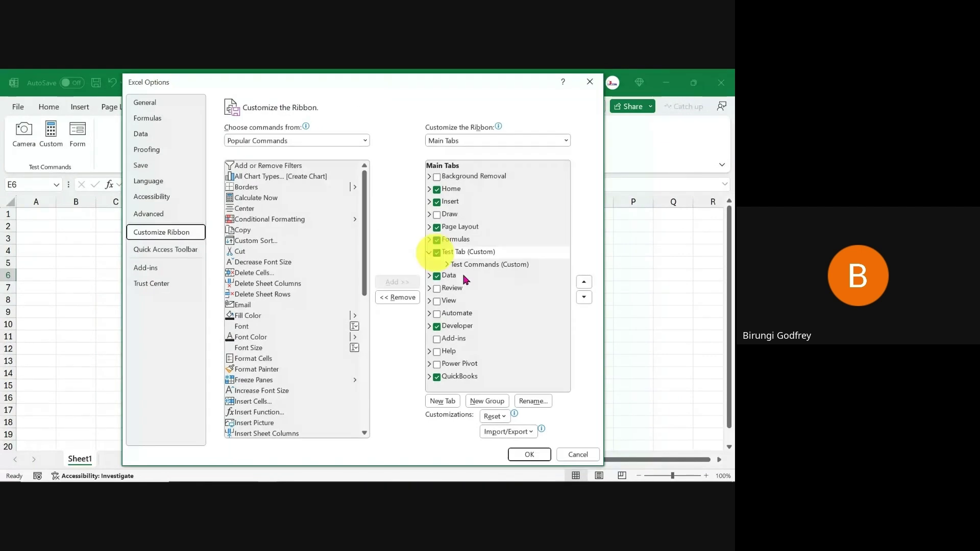
Step: Add a new group below Test Commands on Test Tab and remove that group again
click(489, 265)
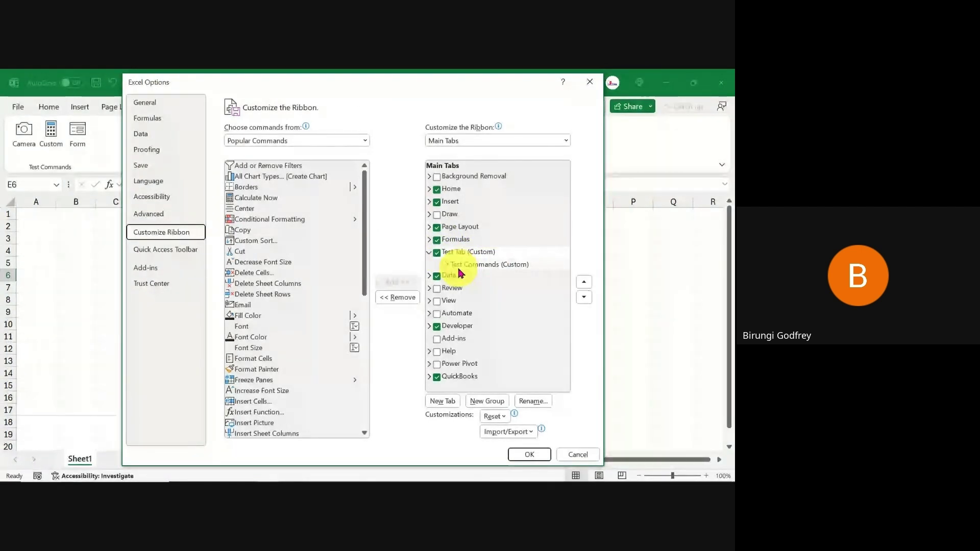
click(497, 265)
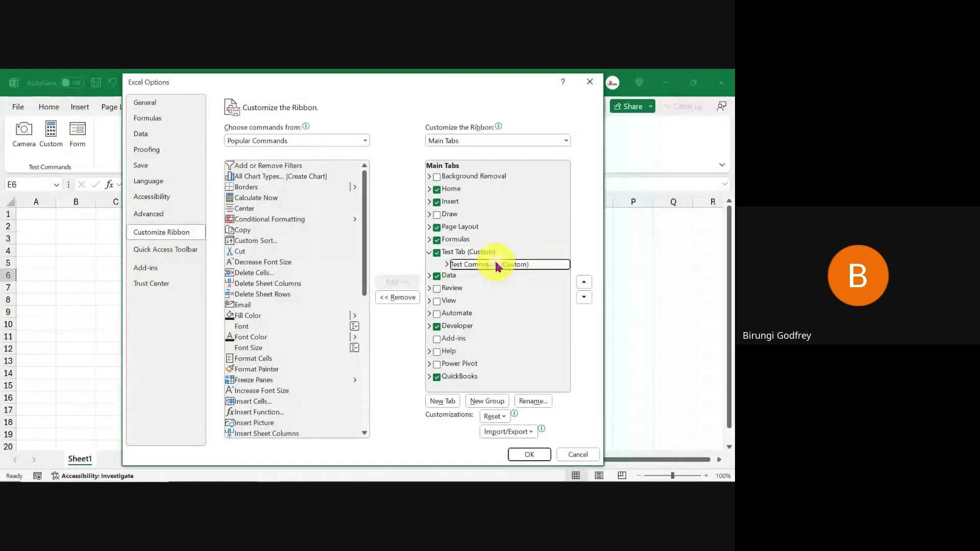
click(488, 402)
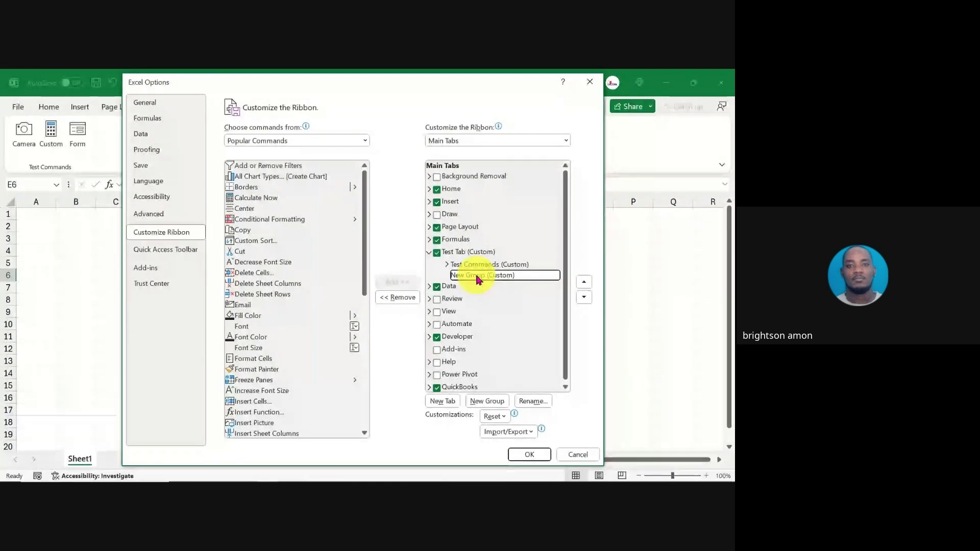
right_click(478, 279)
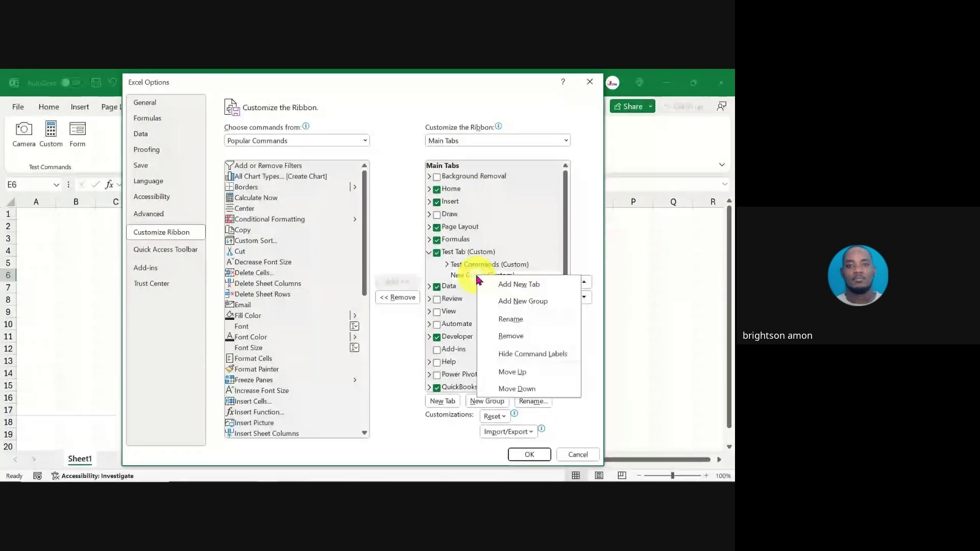
click(508, 337)
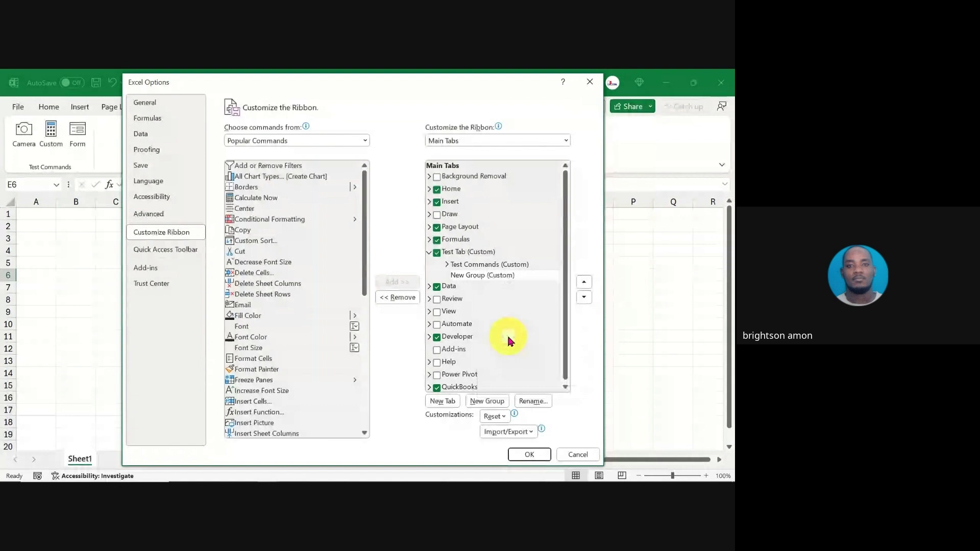
Step: Expand the Test Commands group and review its Camera, Custom and Form entries alongside the available popular commands
click(447, 264)
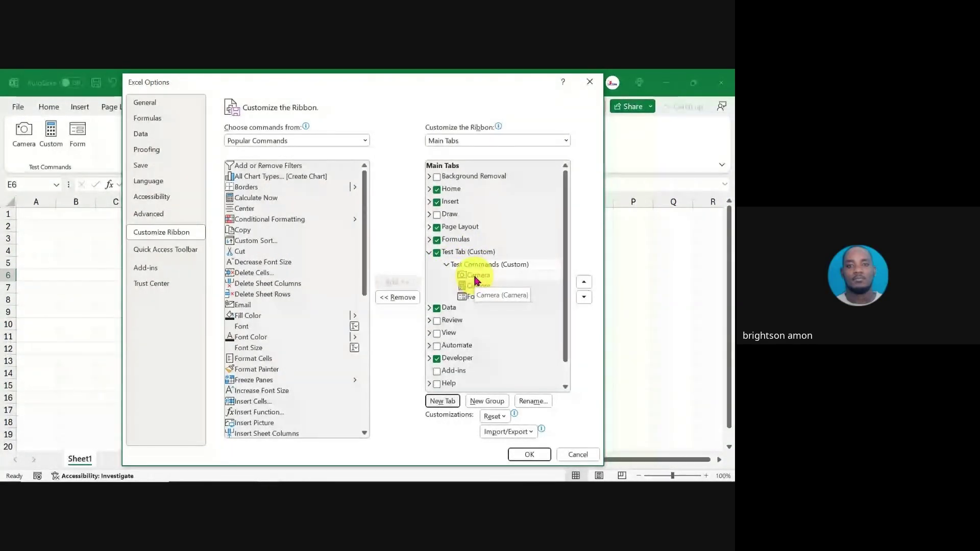
click(473, 286)
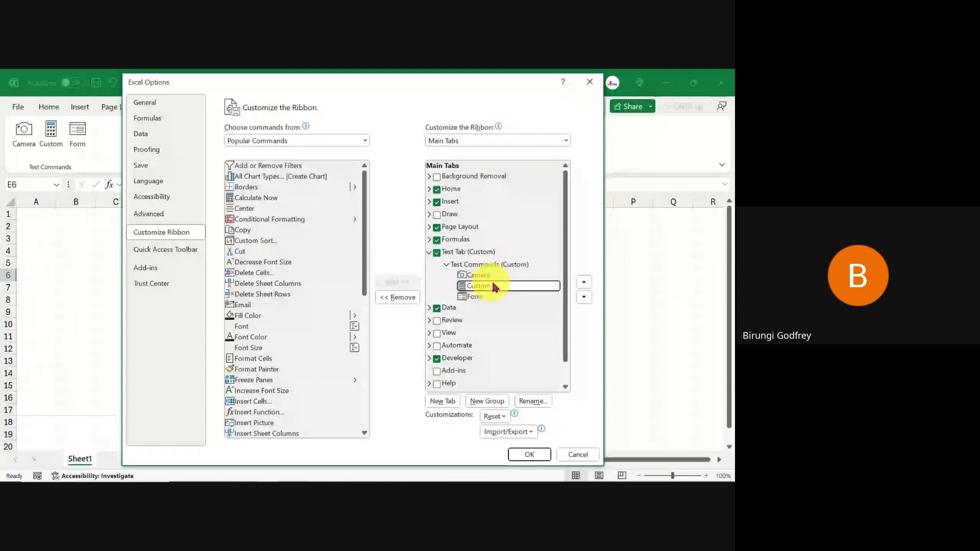
click(475, 298)
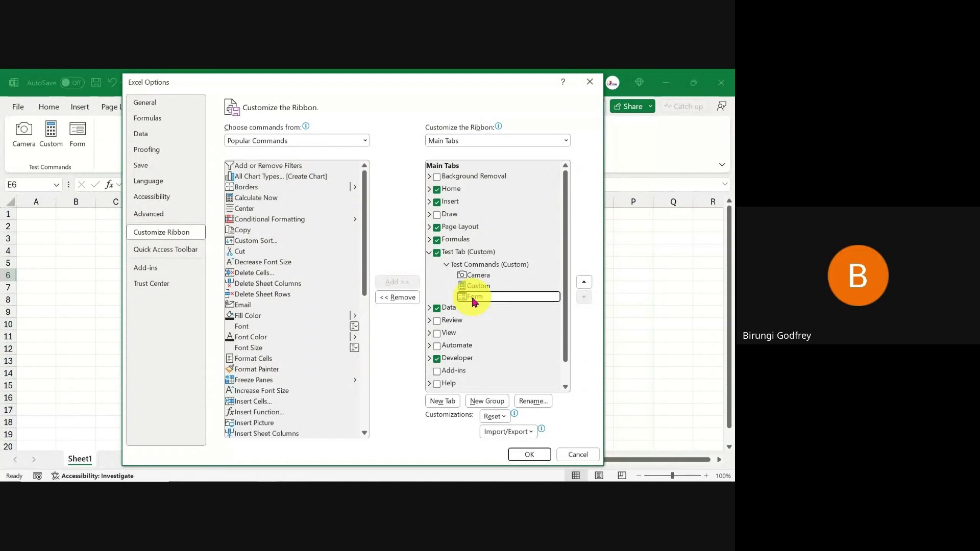
mouse_move(364, 188)
mouse_down()
mouse_move(360, 339)
mouse_move(356, 190)
mouse_up()
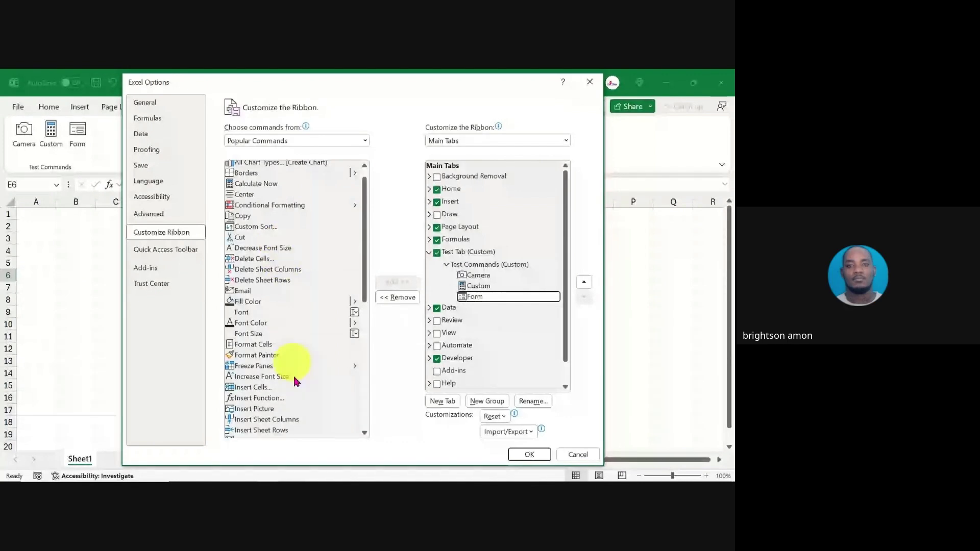
scroll(362, 217, down, 1)
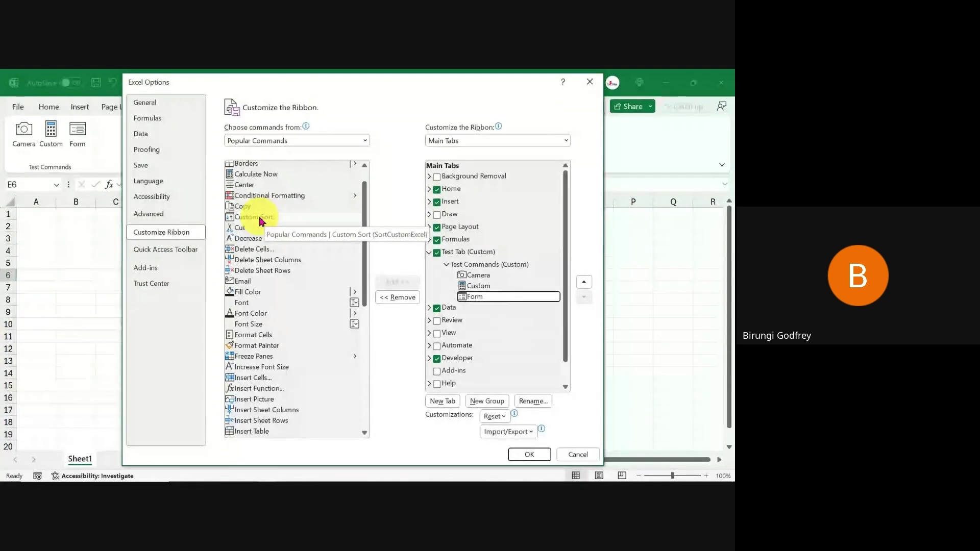
click(447, 264)
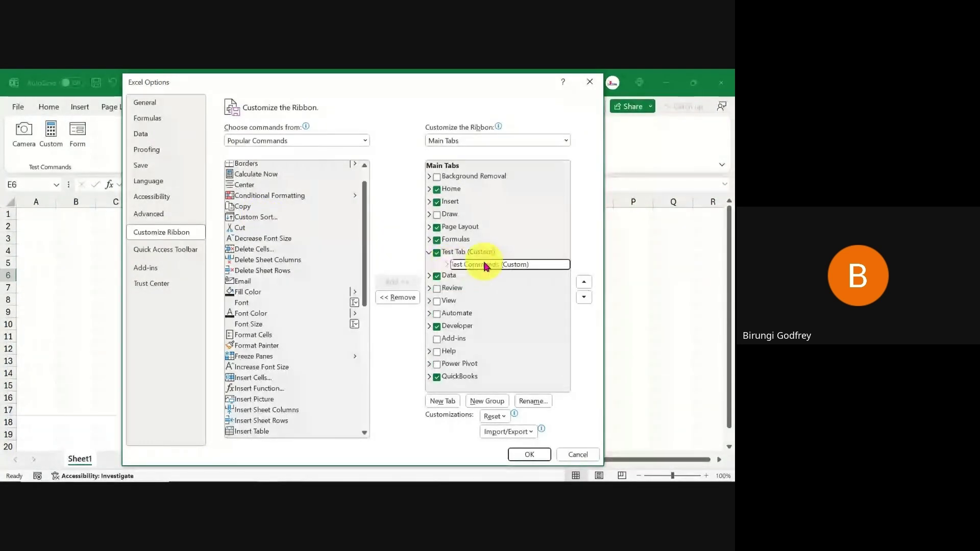
click(446, 265)
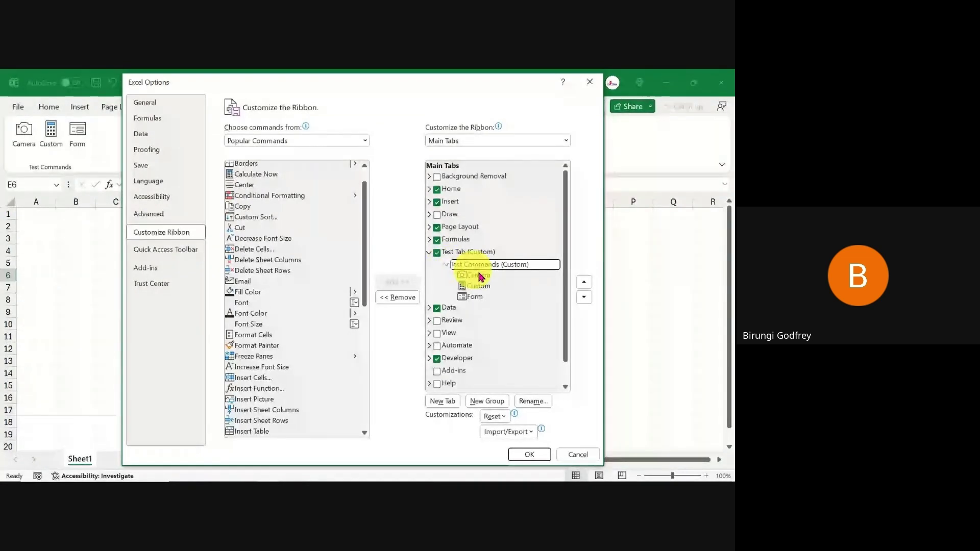
click(473, 299)
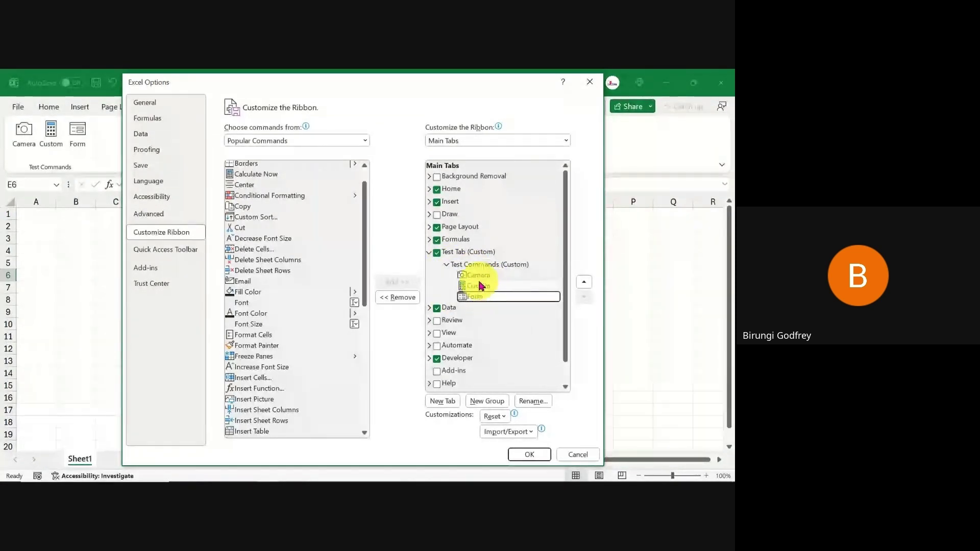
click(482, 286)
click(483, 276)
click(480, 288)
click(476, 297)
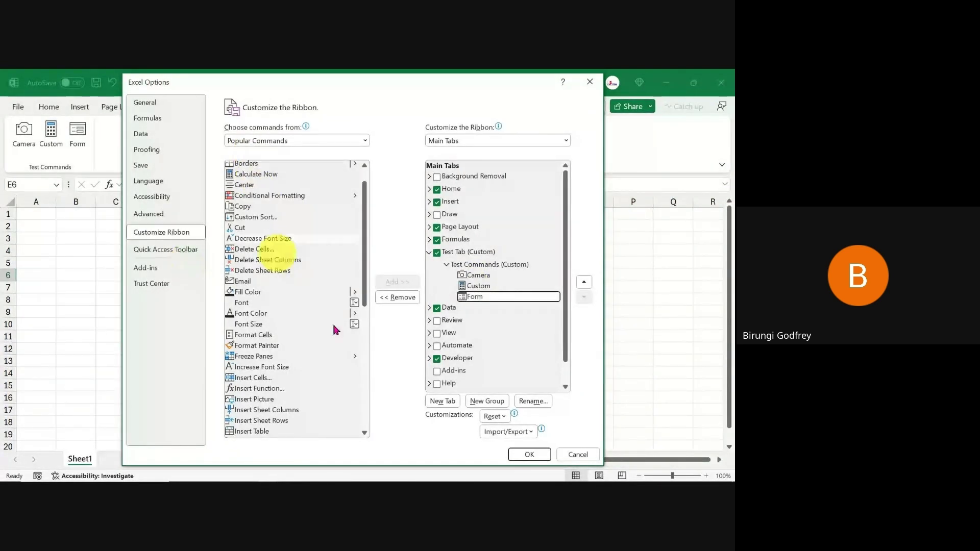
Step: Add the popular commands Custom Sort and Superscript to the Test Commands group, below Form
mouse_move(360, 202)
mouse_down()
mouse_move(361, 277)
mouse_move(367, 216)
mouse_up()
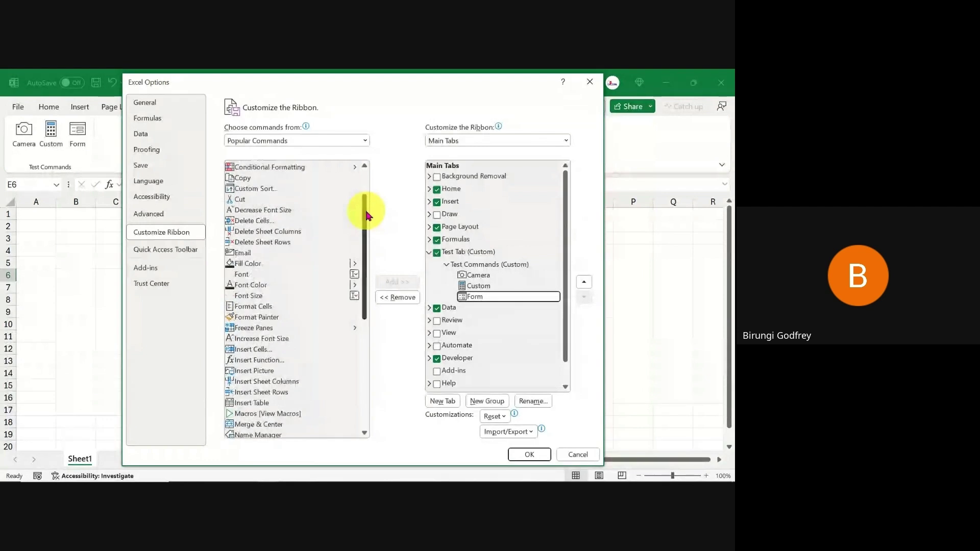
click(250, 190)
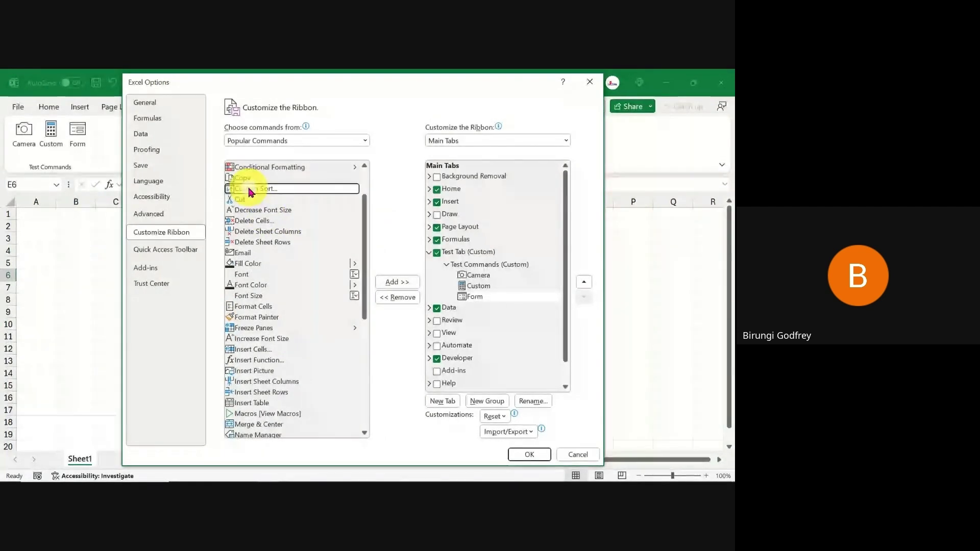
click(396, 282)
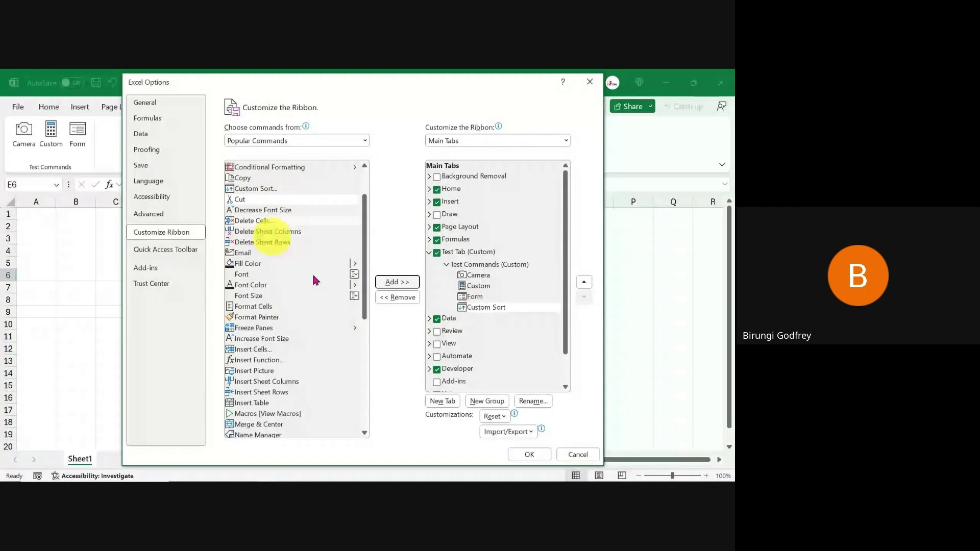
drag(366, 260, 365, 334)
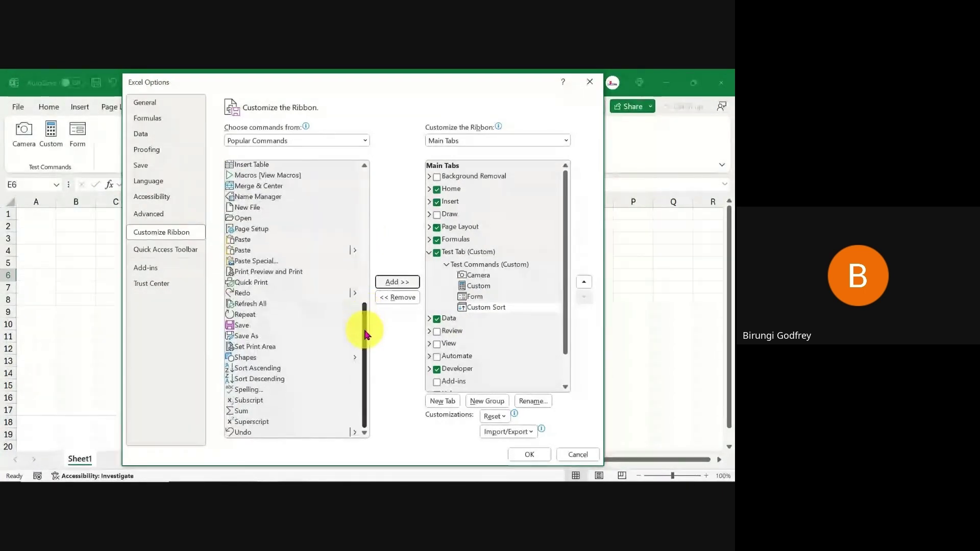
click(245, 425)
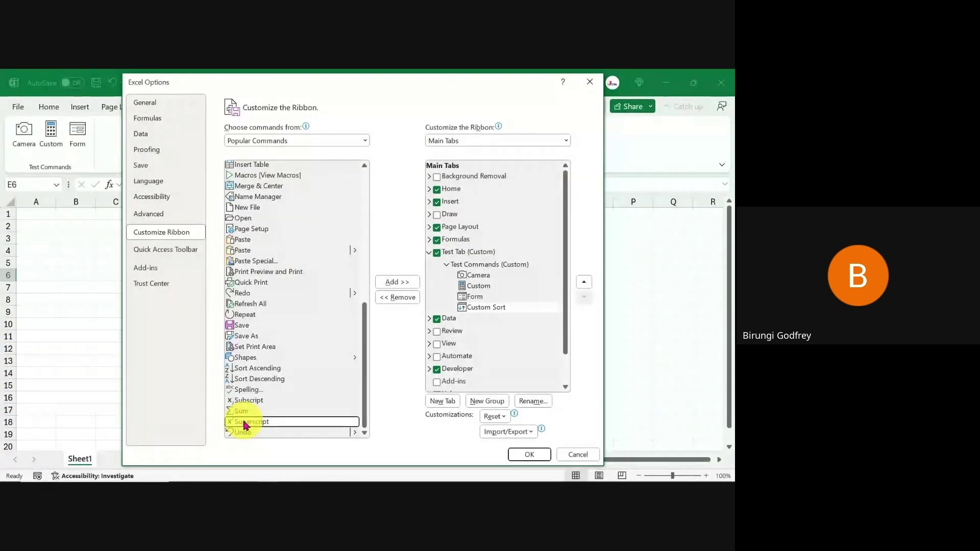
click(398, 283)
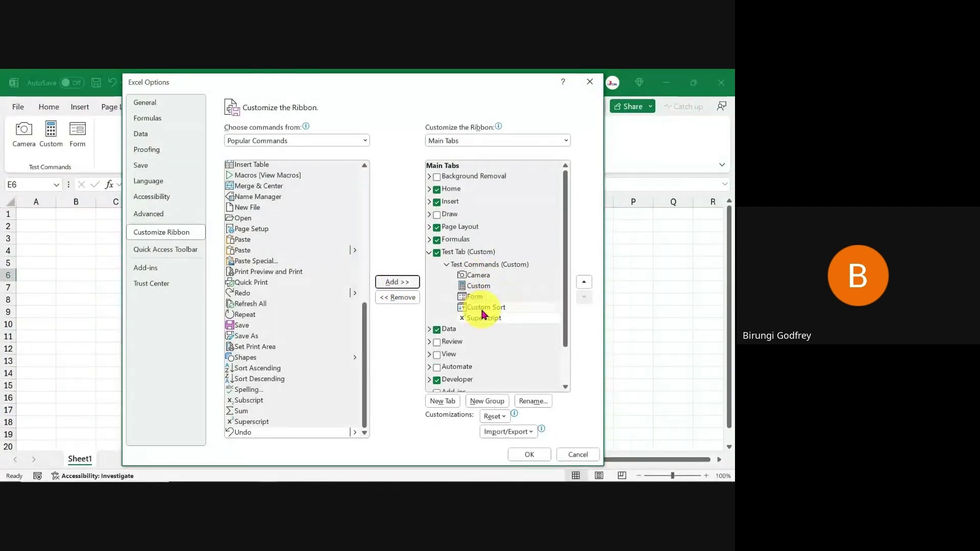
Step: Remove the Camera command from the Test Commands group, apply the change and display the custom Test Tab
click(480, 278)
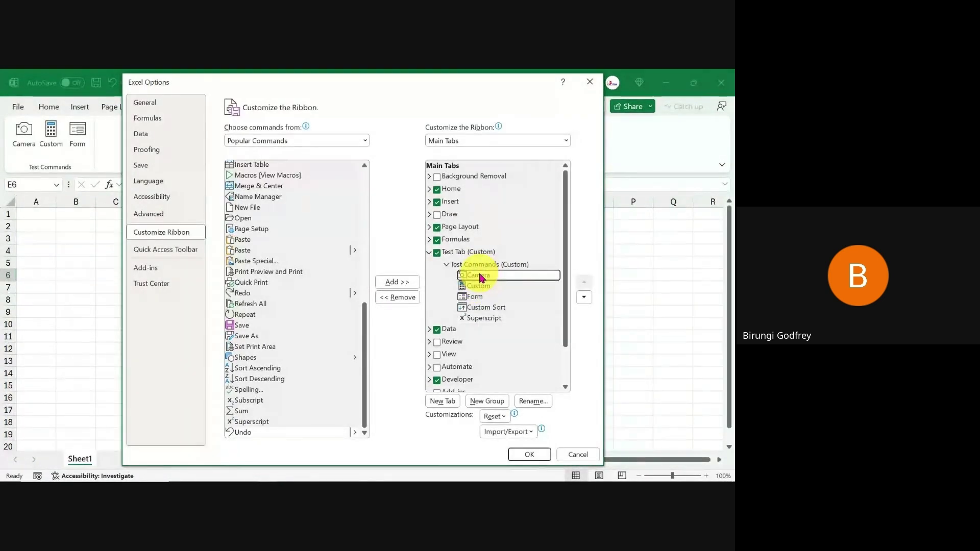
click(399, 298)
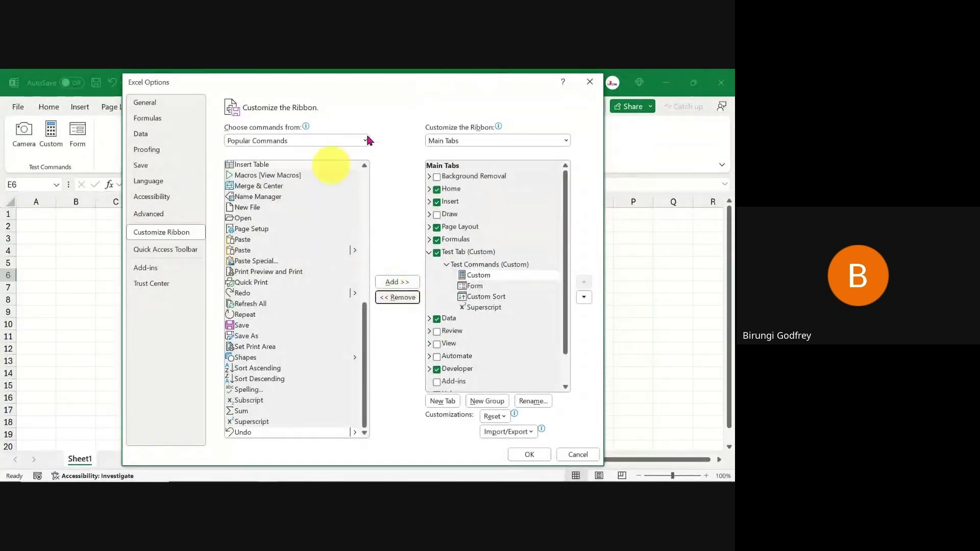
drag(335, 82, 298, 82)
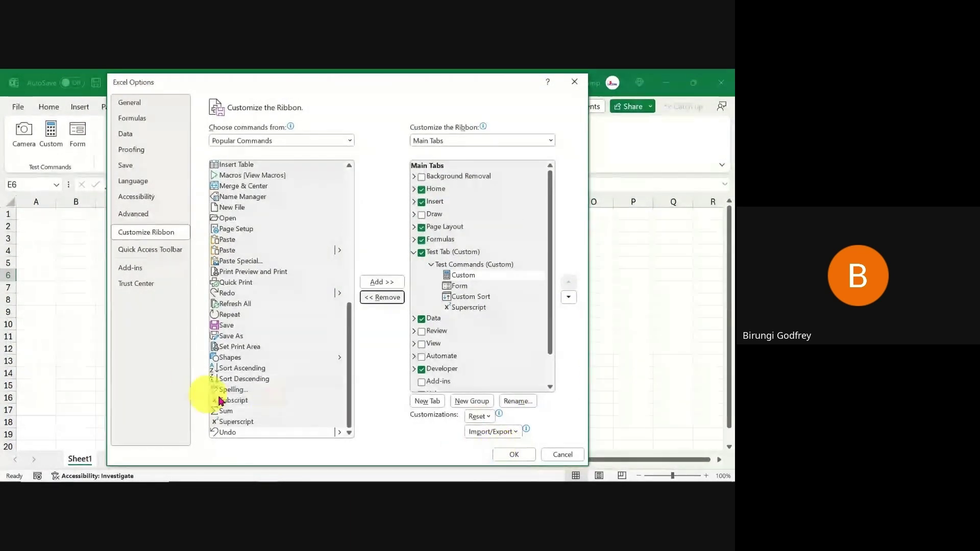
click(514, 456)
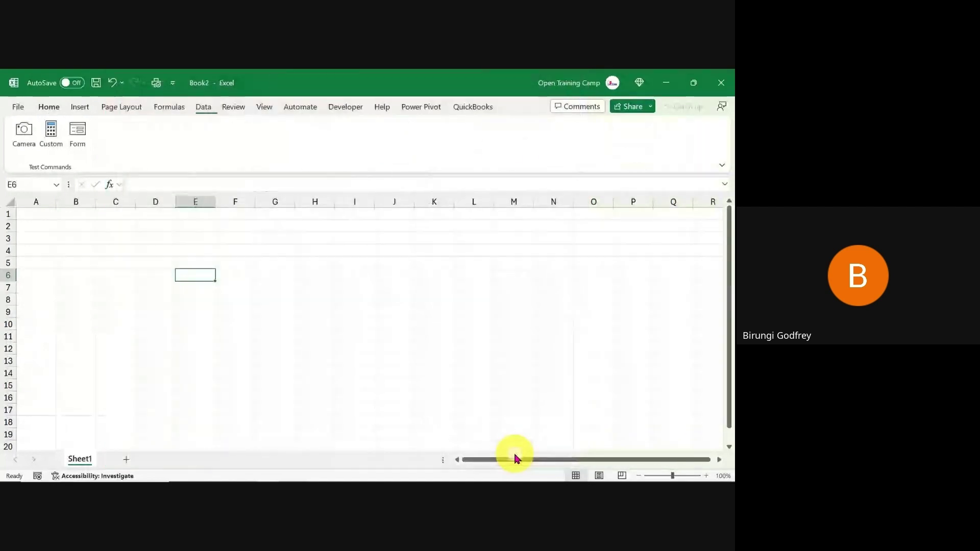
click(407, 289)
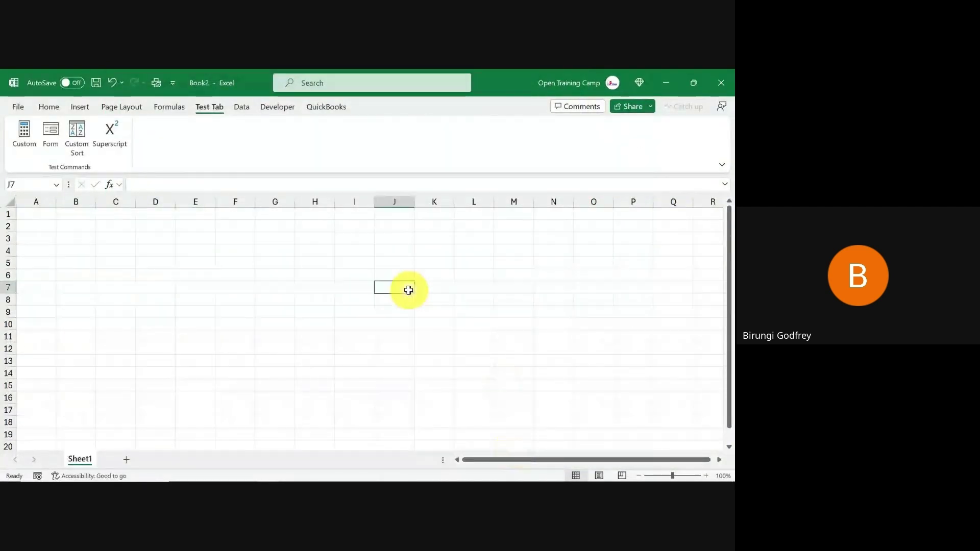
click(49, 107)
click(208, 108)
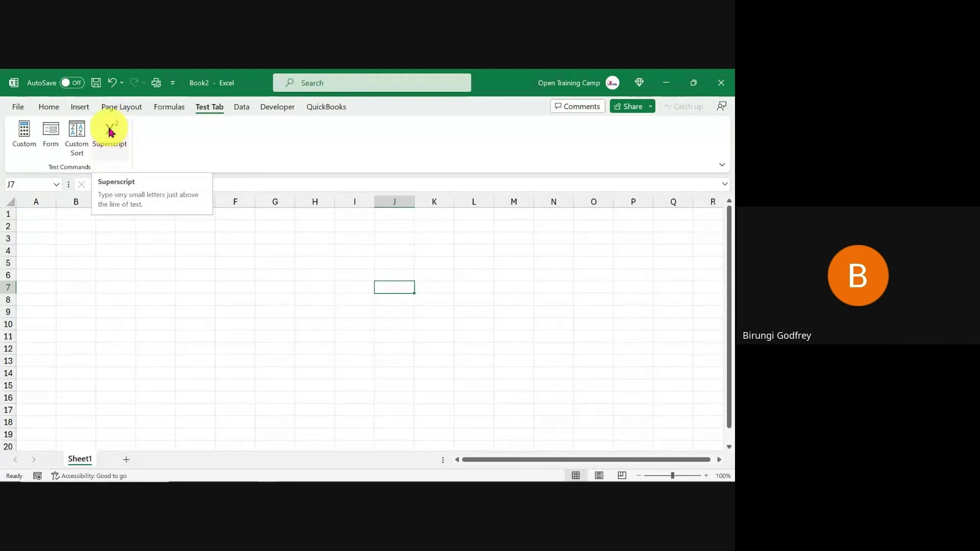
Step: Open the ribbon customization from the Home tab and remove the Clipboard group from Home
click(49, 107)
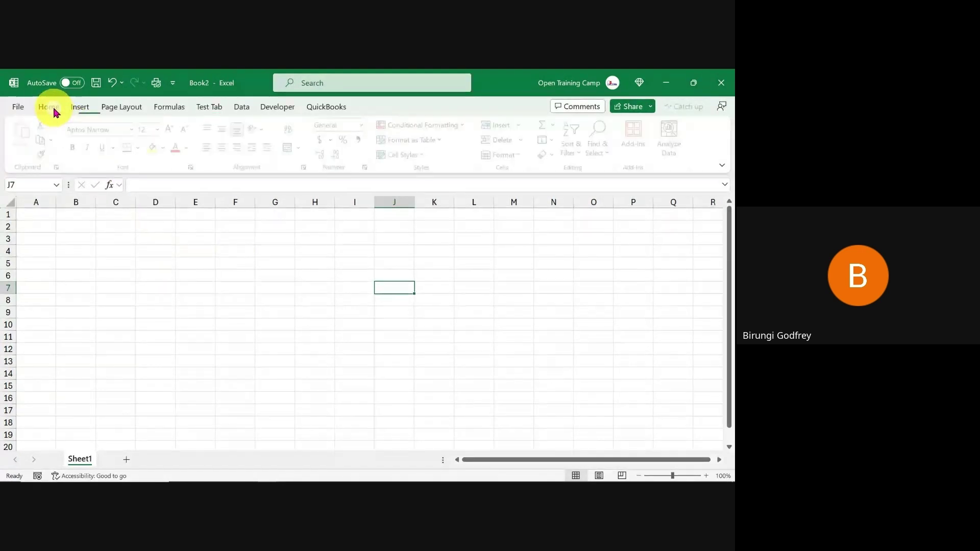
right_click(157, 158)
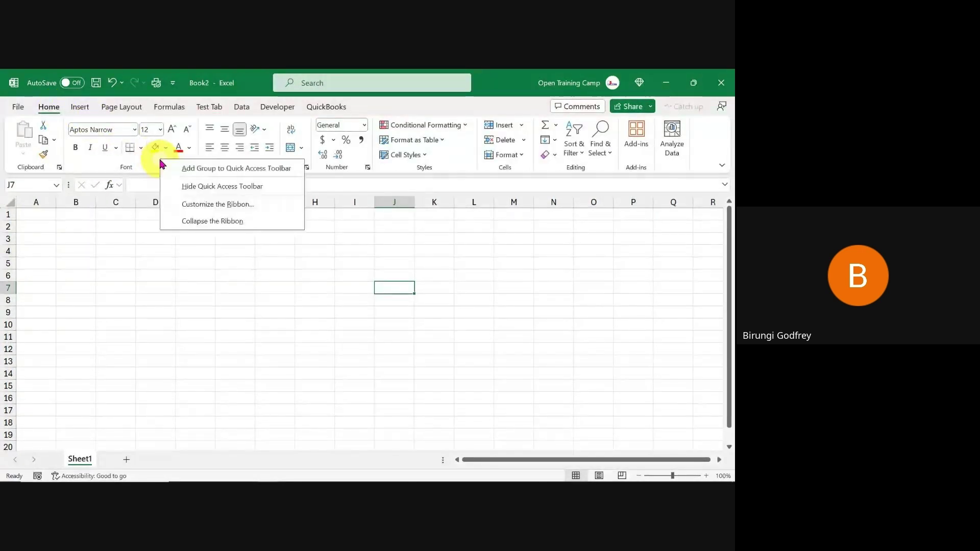
click(198, 188)
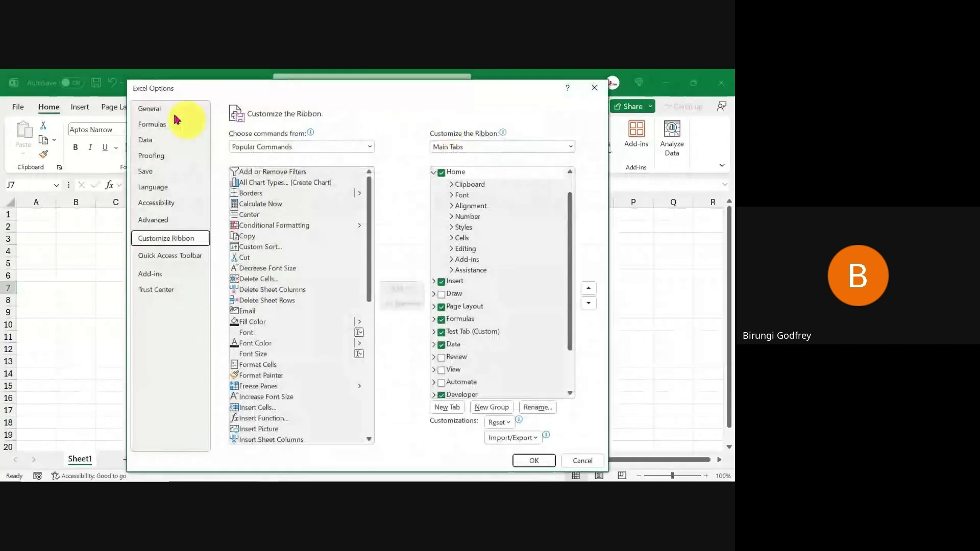
drag(264, 90, 231, 83)
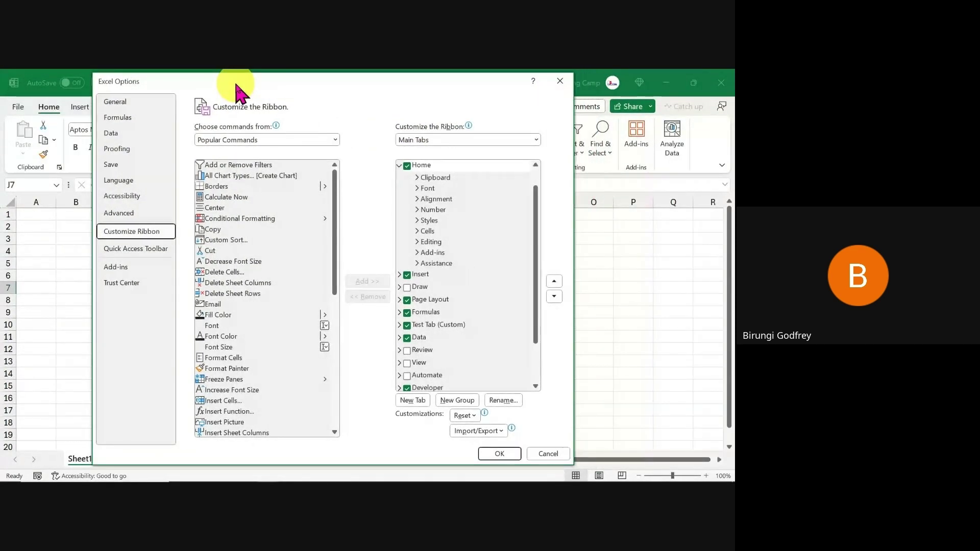
click(401, 166)
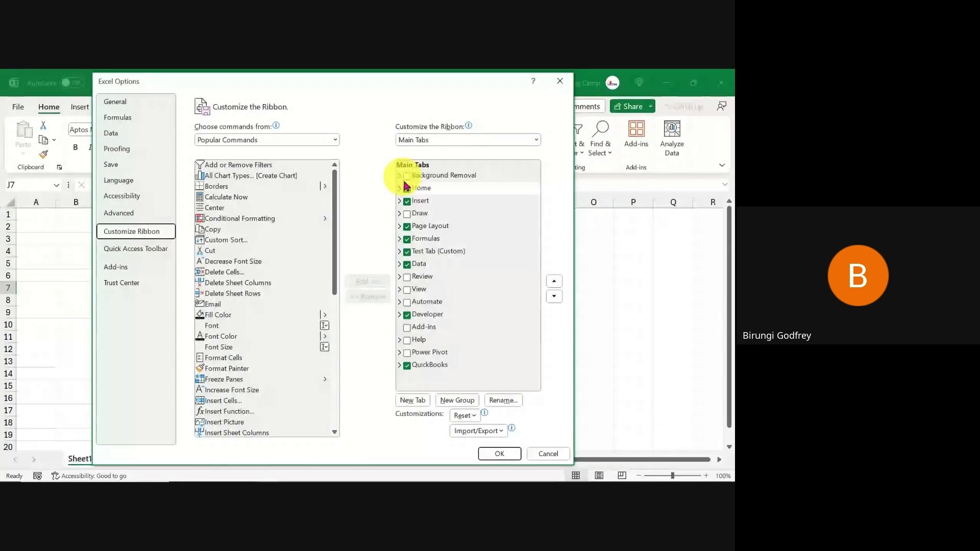
click(400, 188)
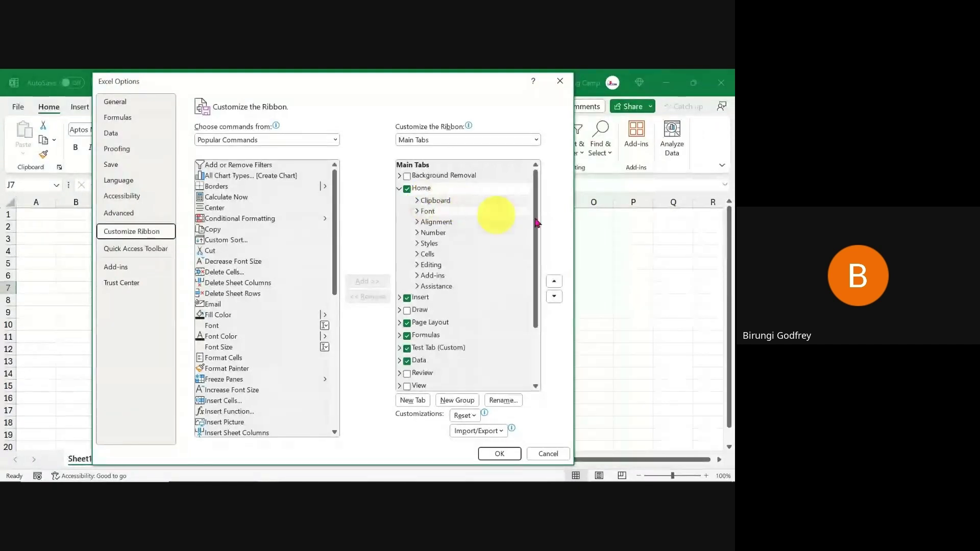
click(436, 201)
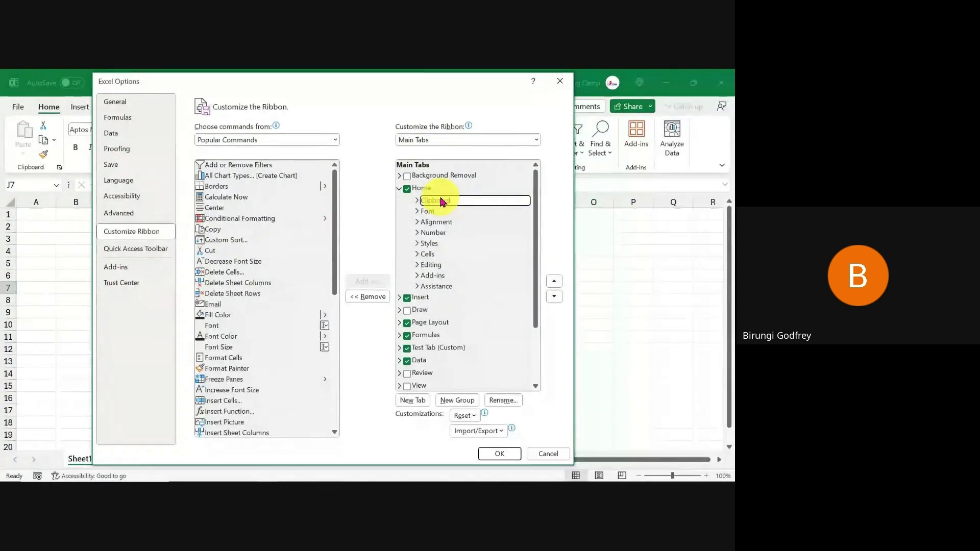
click(366, 298)
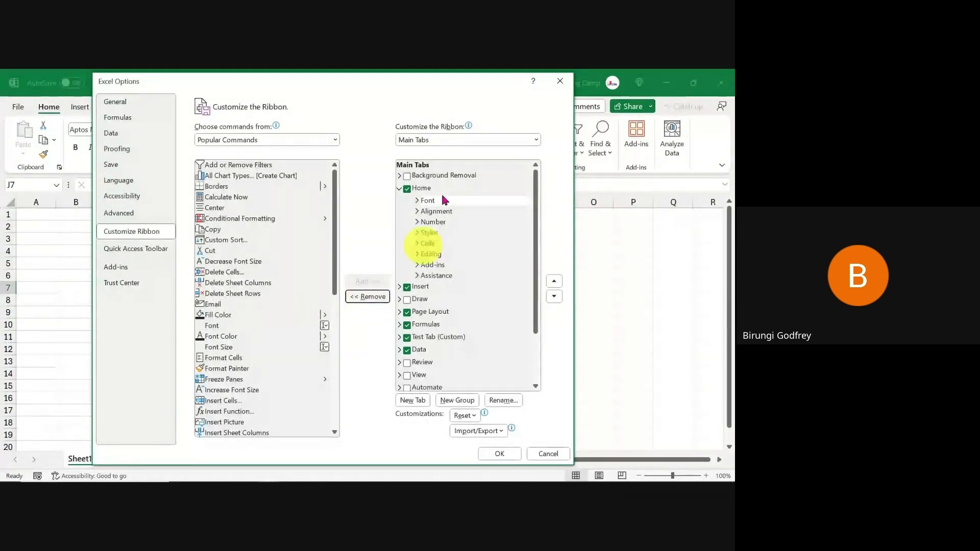
Step: Add a custom group named Briphin after Assistance on the Home tab and put the Calculate Now command in it
click(437, 276)
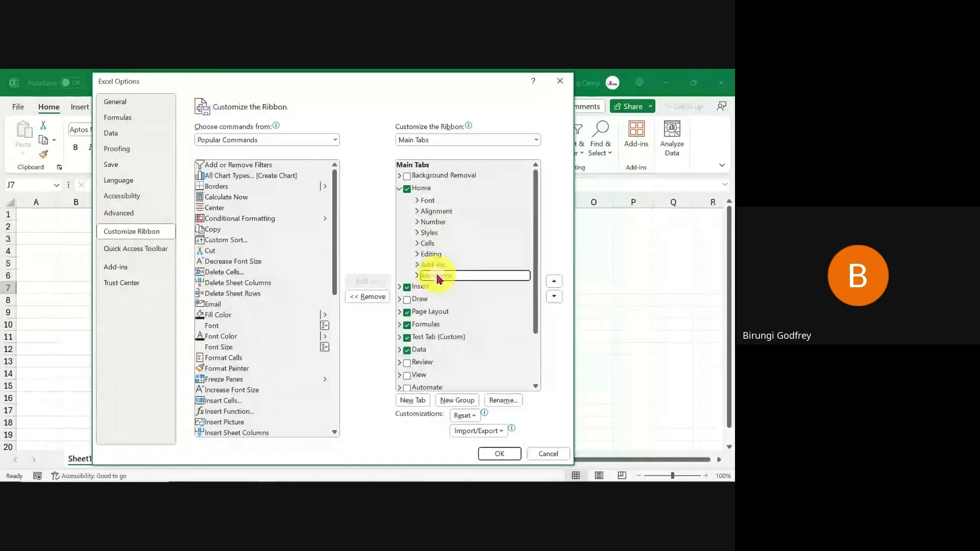
click(457, 401)
click(469, 287)
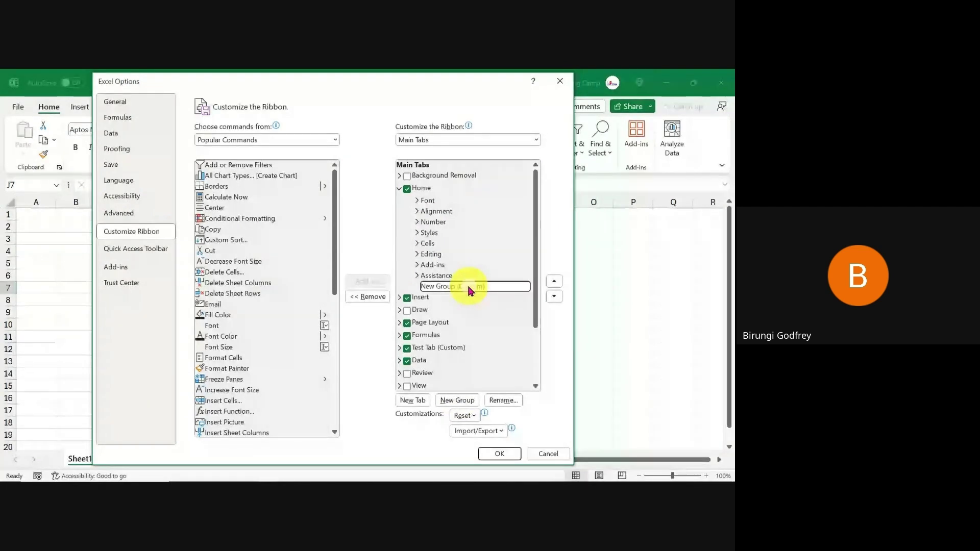
right_click(467, 287)
click(502, 326)
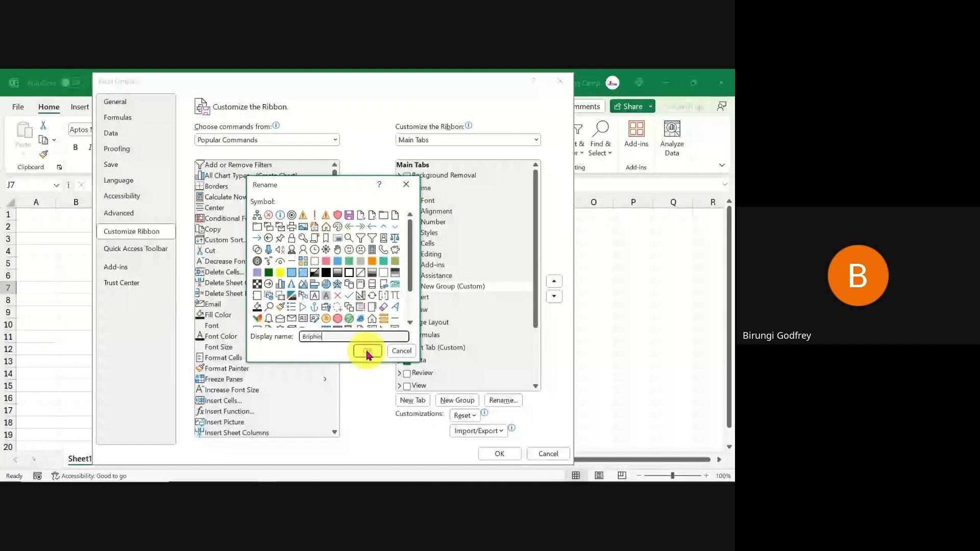
click(366, 352)
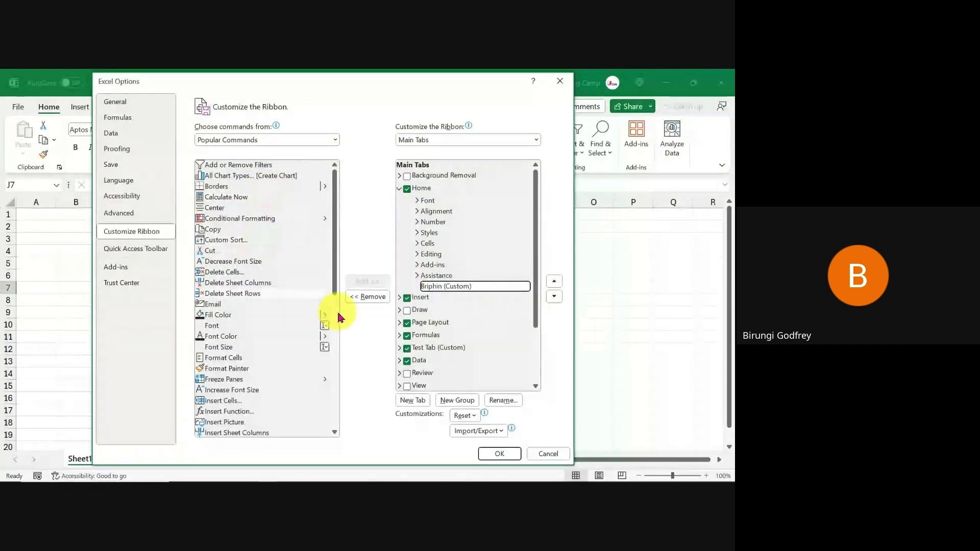
click(215, 196)
click(363, 281)
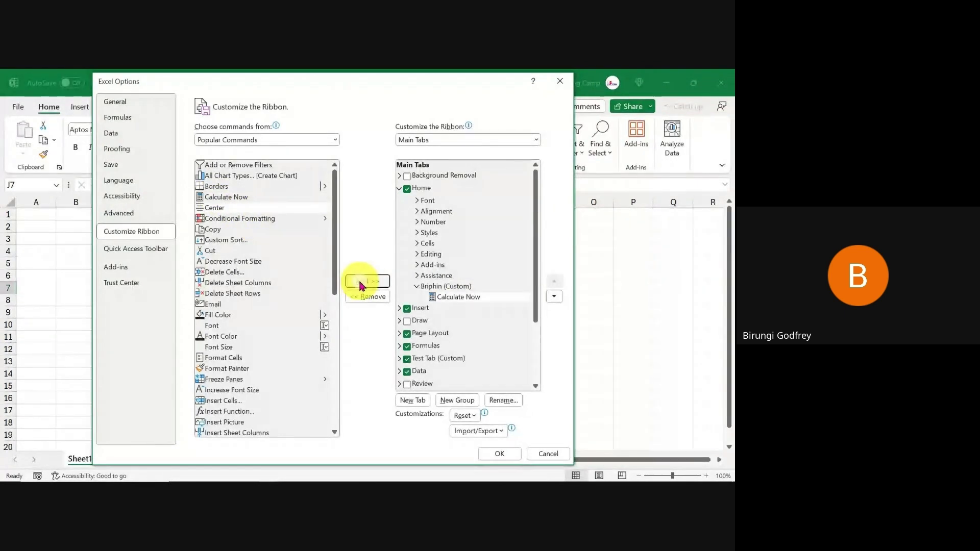
Step: Add the Format tab of PivotChart Tools from the Tool Tabs commands after Home, and apply the ribbon changes
scroll(250, 339, down, 2)
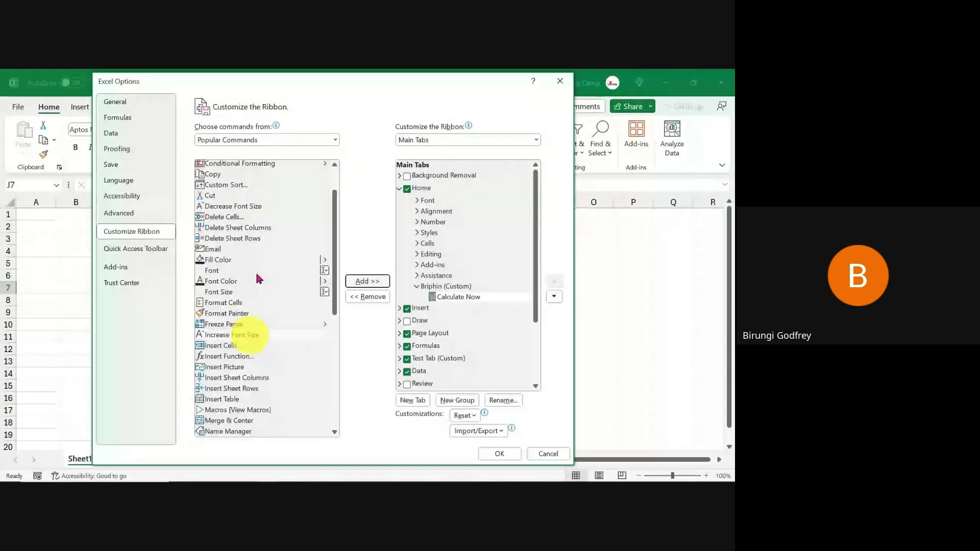
click(321, 139)
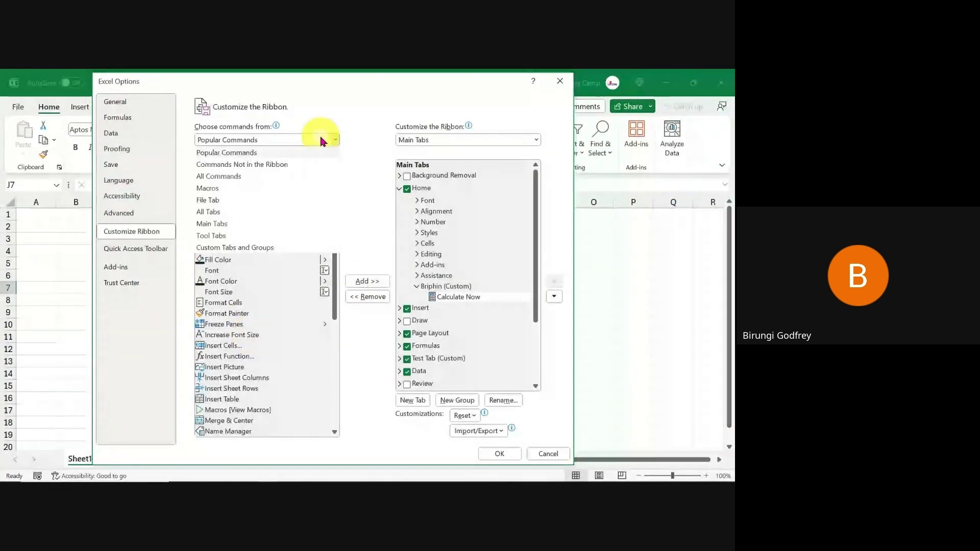
click(211, 236)
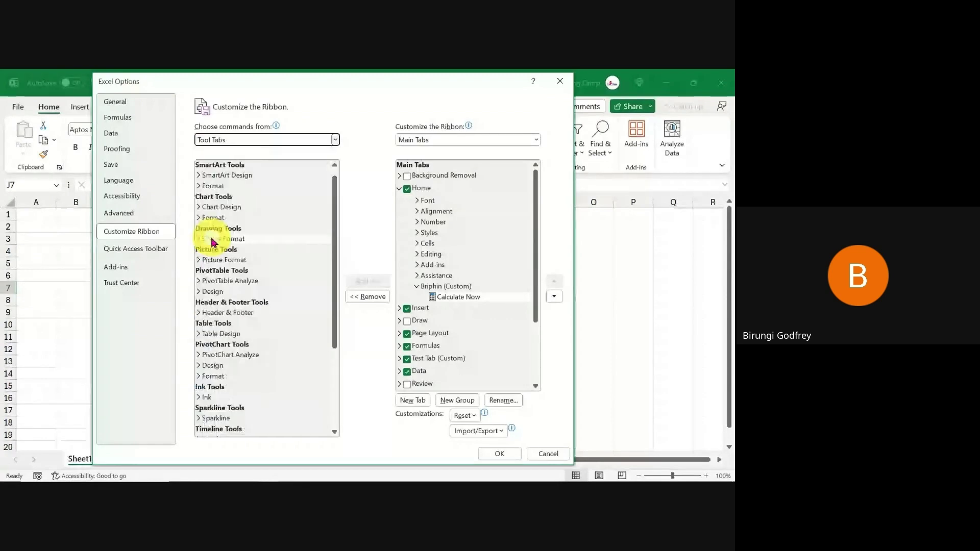
click(214, 376)
click(368, 281)
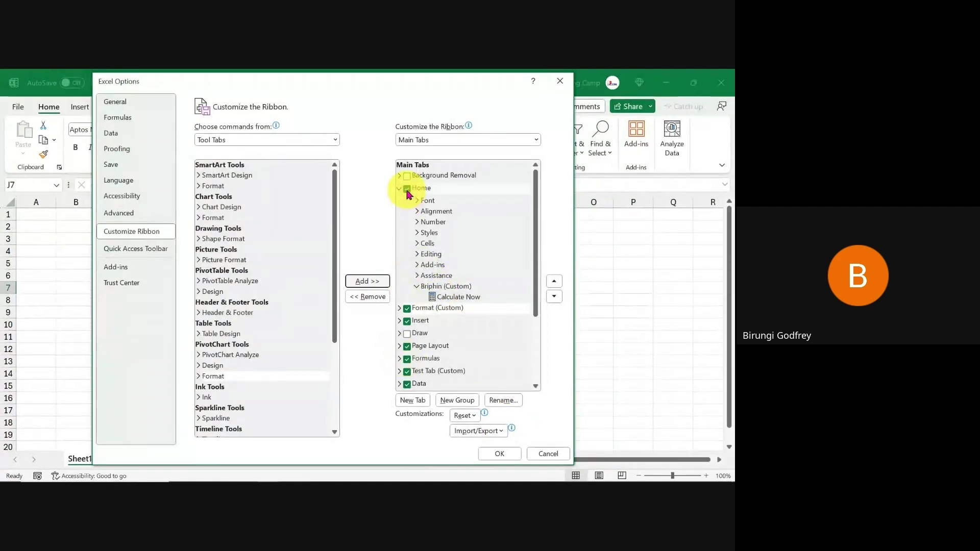
click(511, 457)
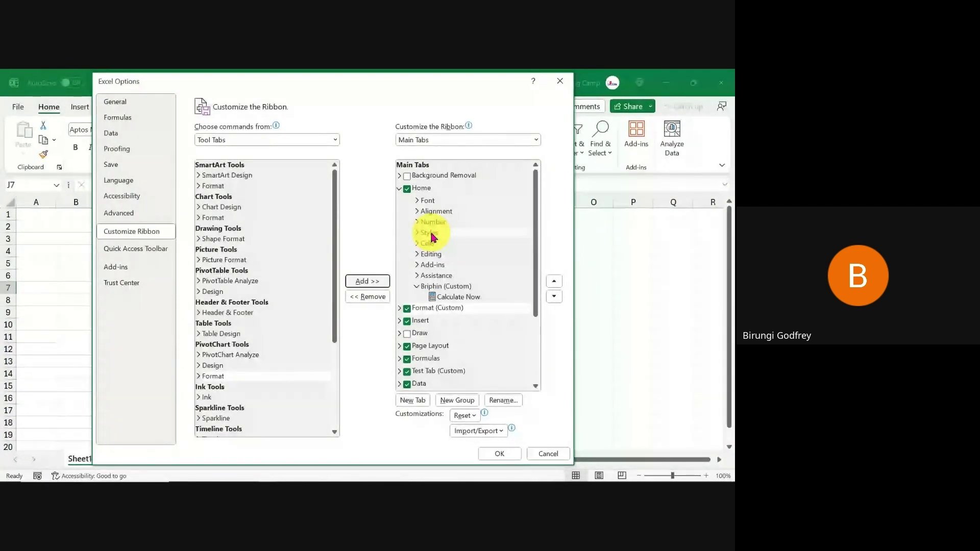
click(499, 453)
click(340, 300)
click(514, 298)
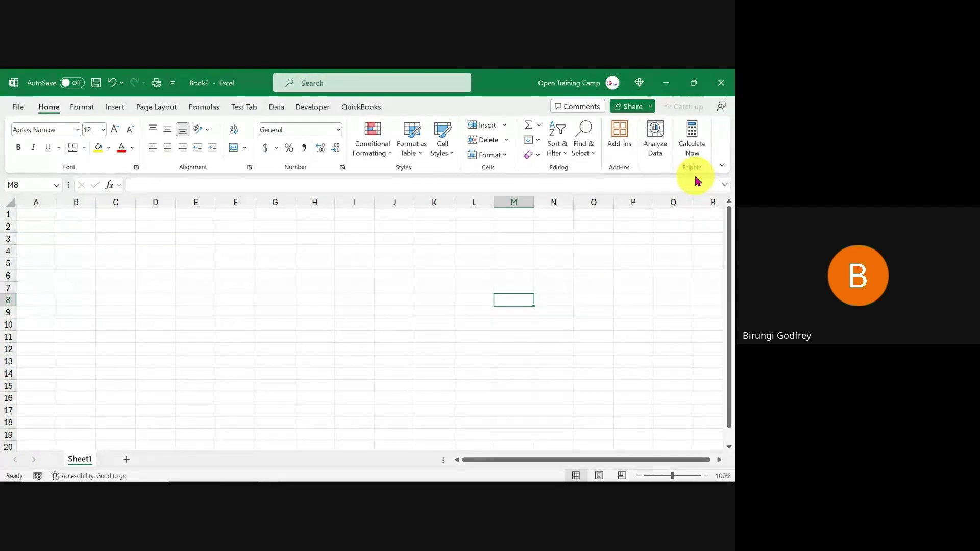
click(723, 167)
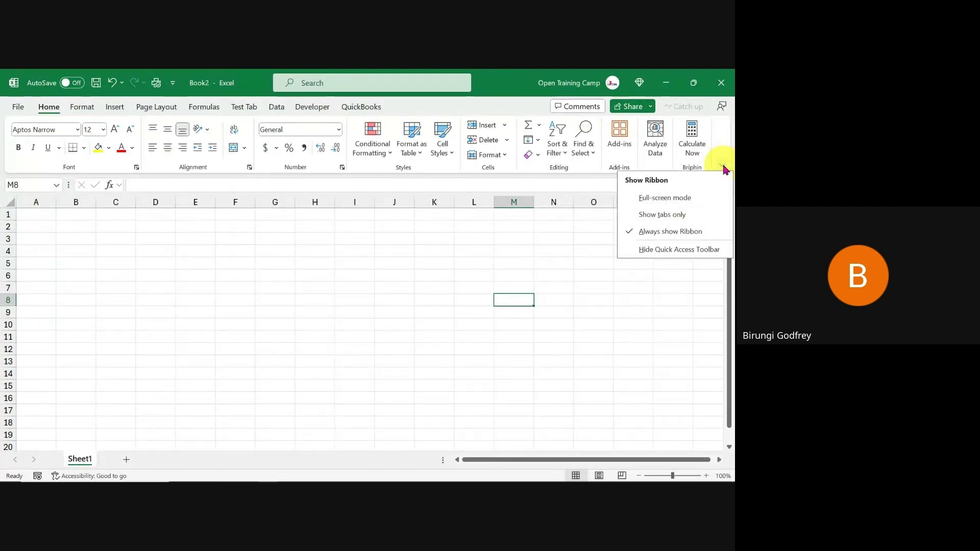
click(684, 164)
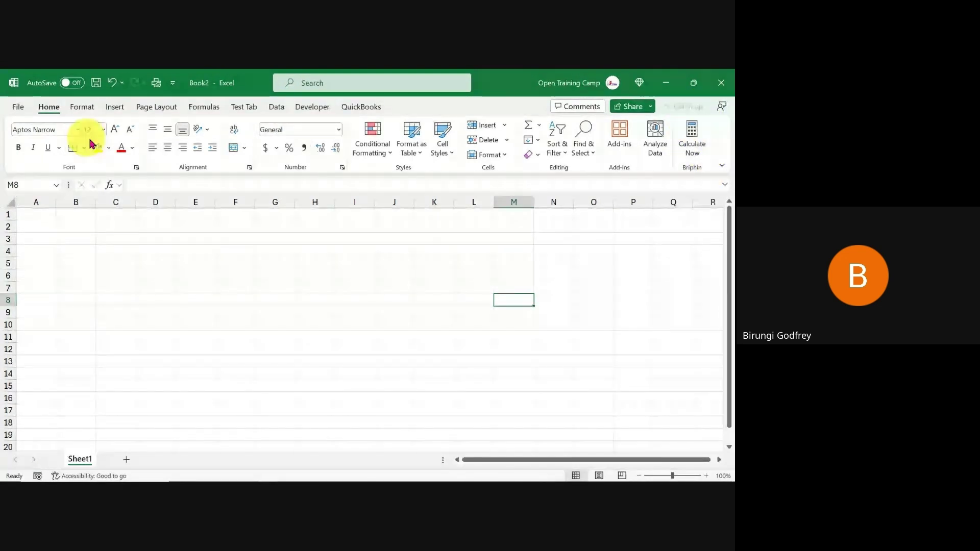
Step: Reopen the ribbon customization and add the Cut command after Calculate Now in the Briphin group
right_click(230, 165)
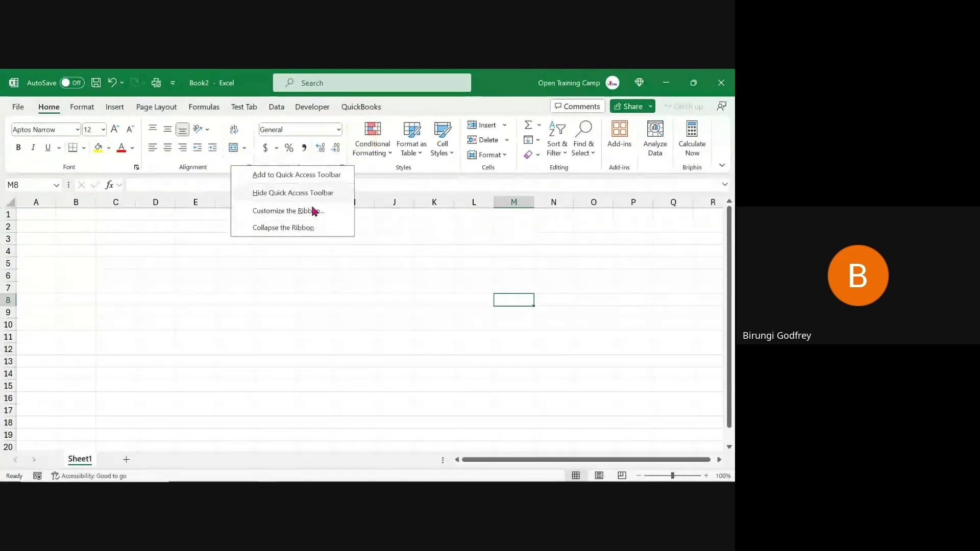
click(283, 212)
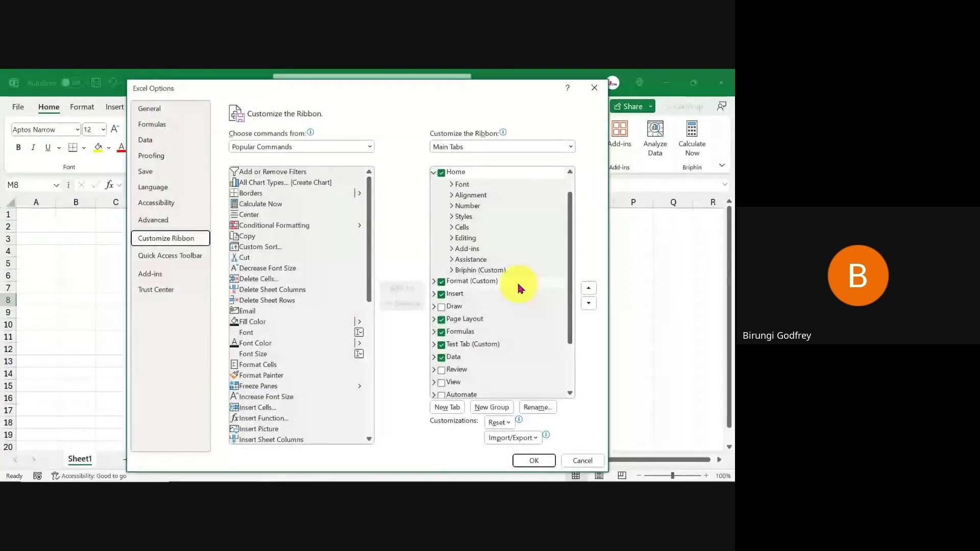
click(452, 271)
click(483, 282)
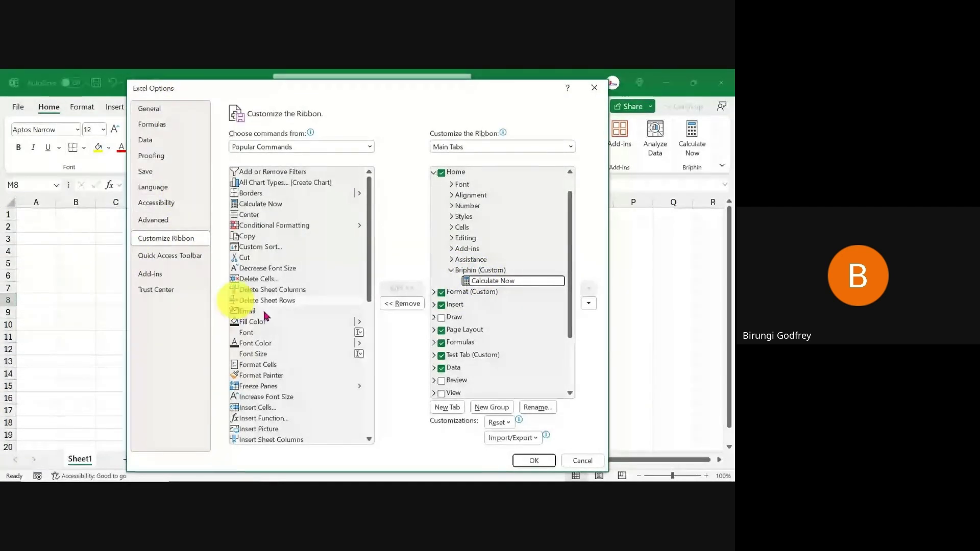
click(243, 258)
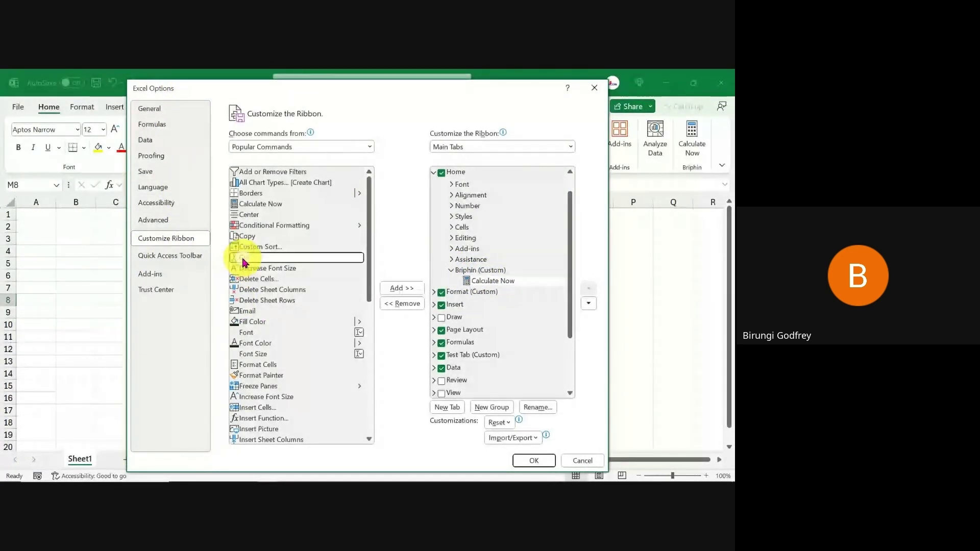
click(402, 287)
Step: Add the Delete Cells and Fill Color commands after Cut in the custom Briphin group
click(285, 279)
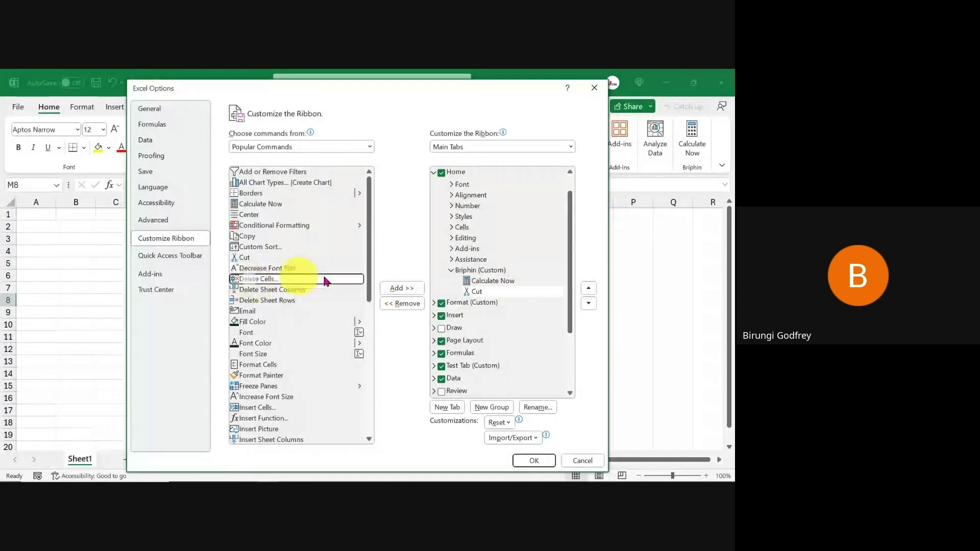
click(402, 288)
click(324, 321)
click(403, 288)
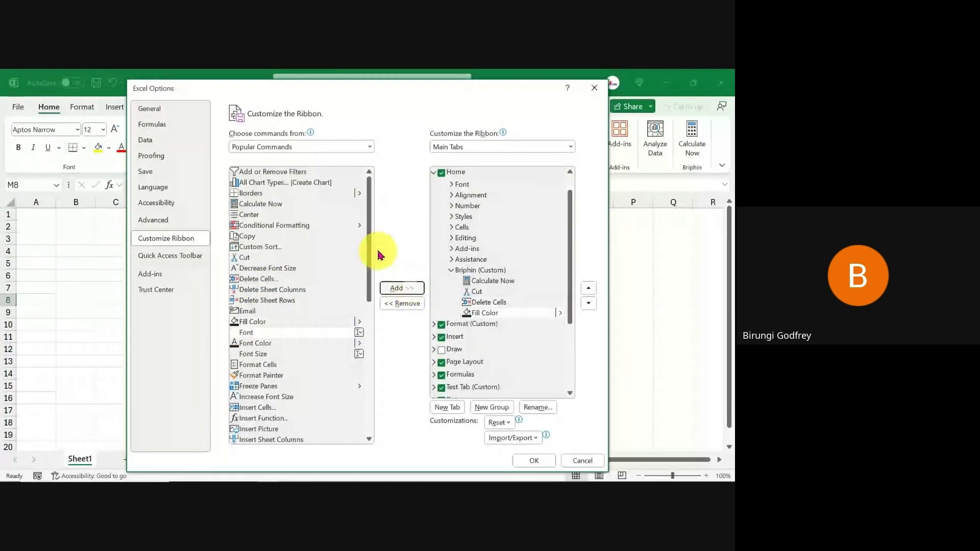
Step: Add the Open command and the Paste command with the submenu to the Briphin group after Fill Color
drag(372, 236, 376, 319)
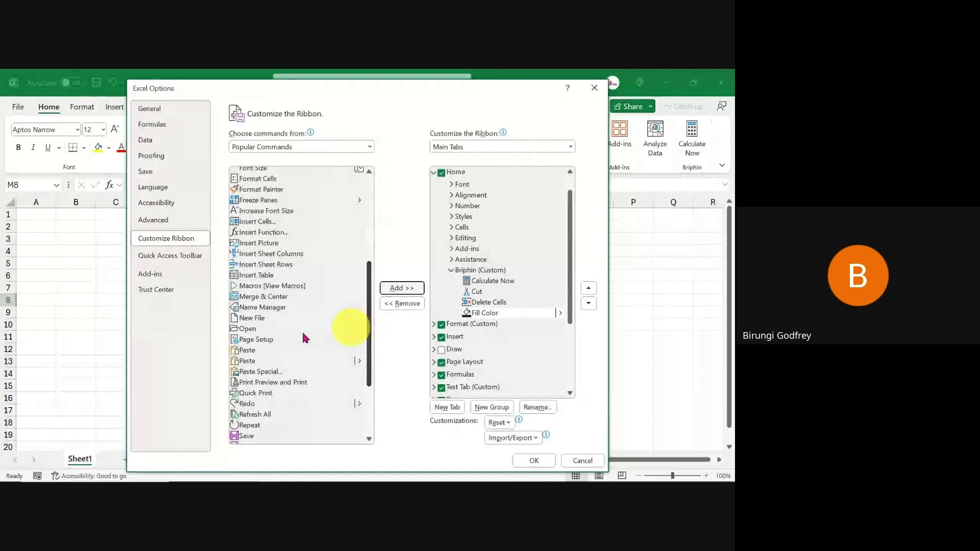
click(248, 328)
click(400, 288)
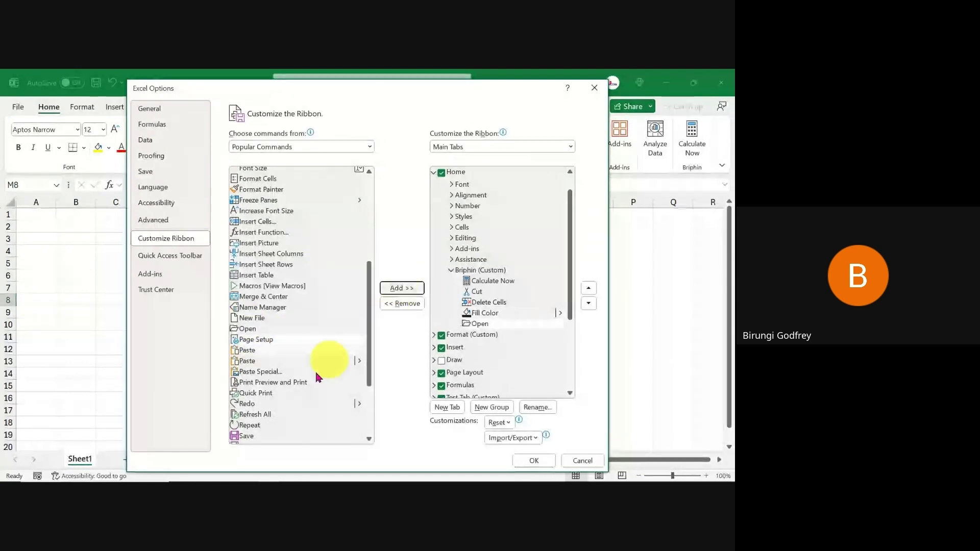
click(247, 361)
click(403, 288)
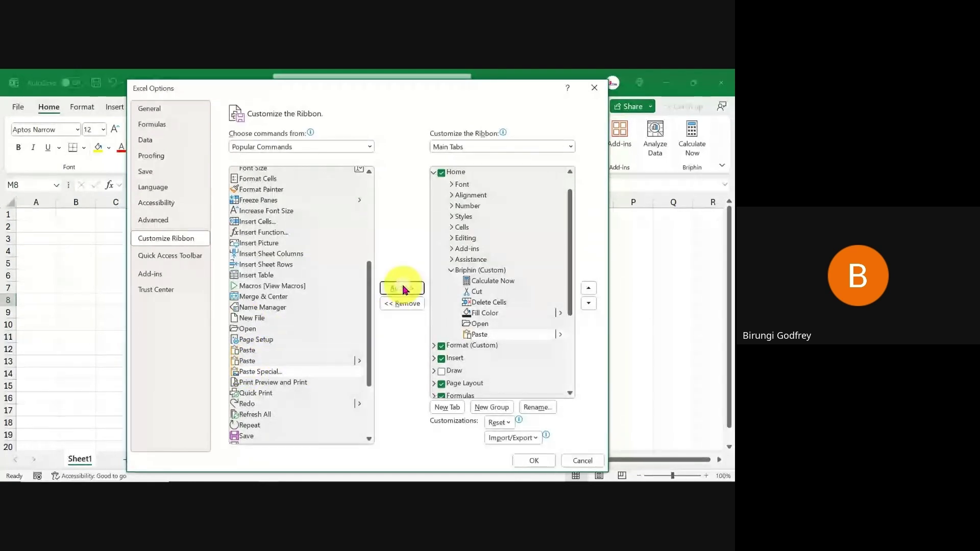
Step: Add the Close File command from the File Tab commands to the Briphin group and apply the ribbon changes
scroll(367, 331, down, 3)
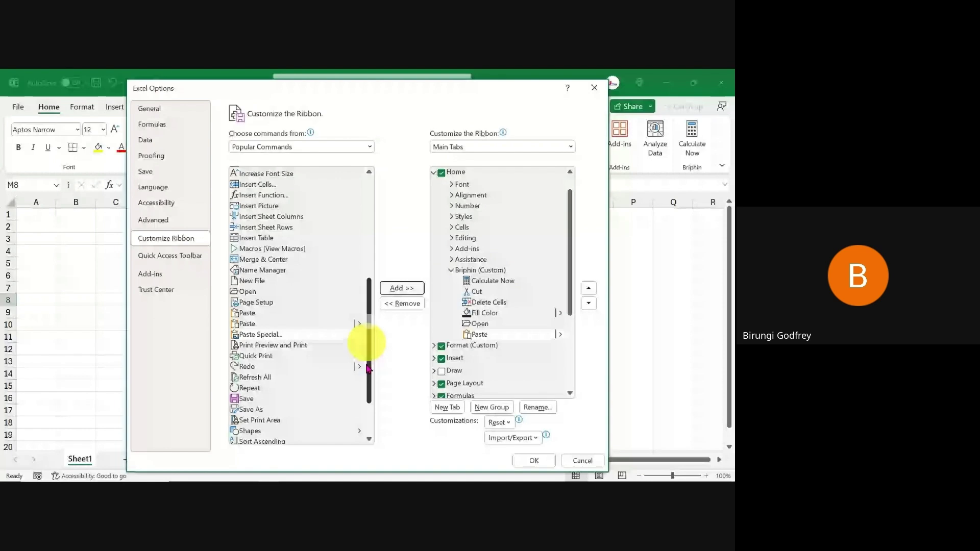
click(303, 148)
click(245, 193)
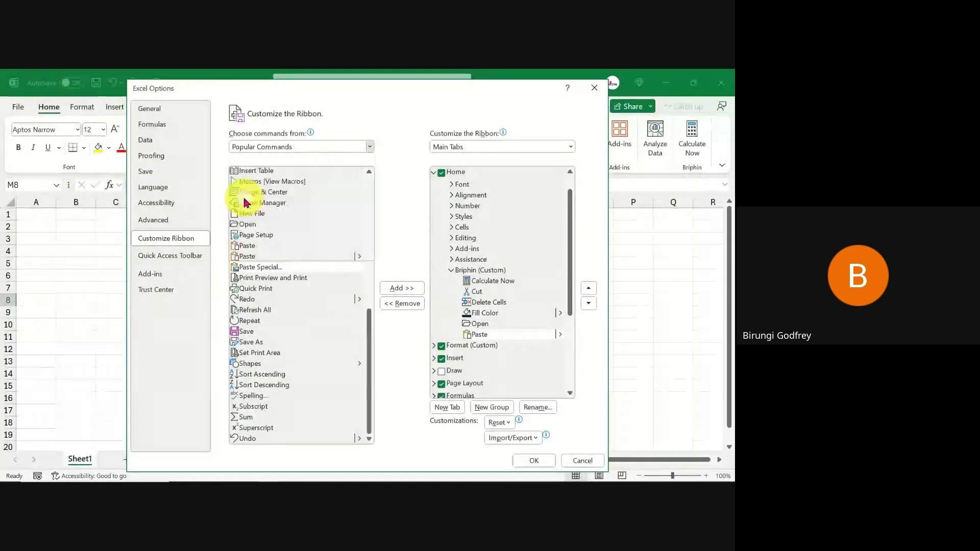
click(370, 147)
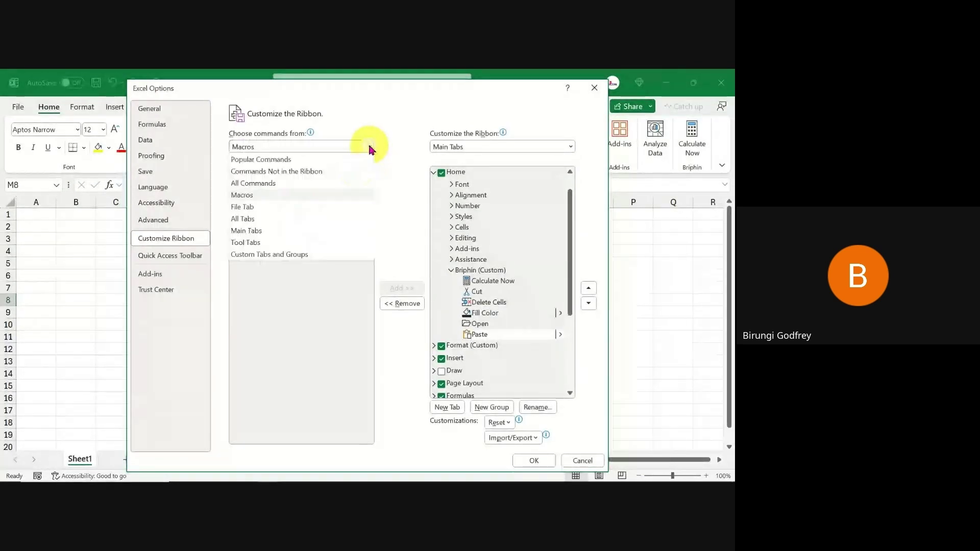
click(244, 208)
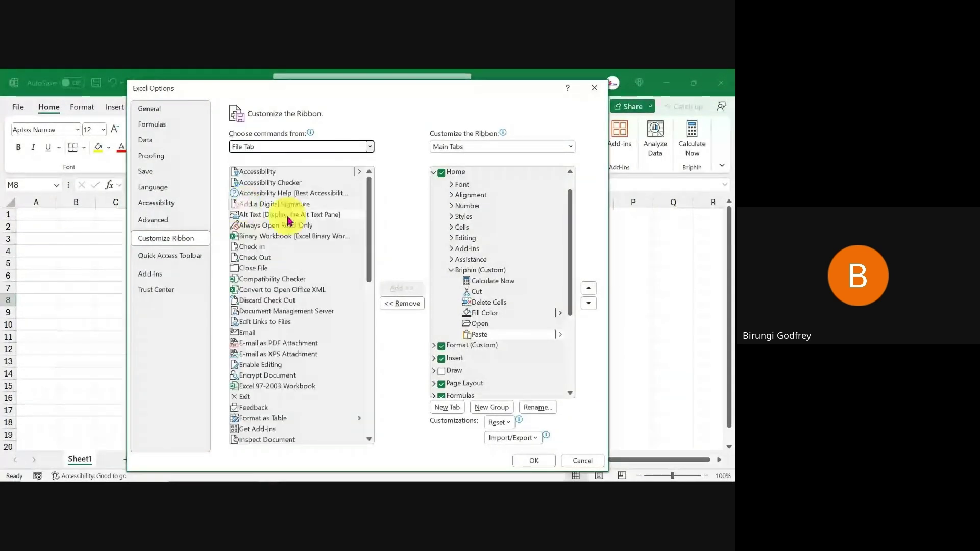
click(248, 269)
click(401, 288)
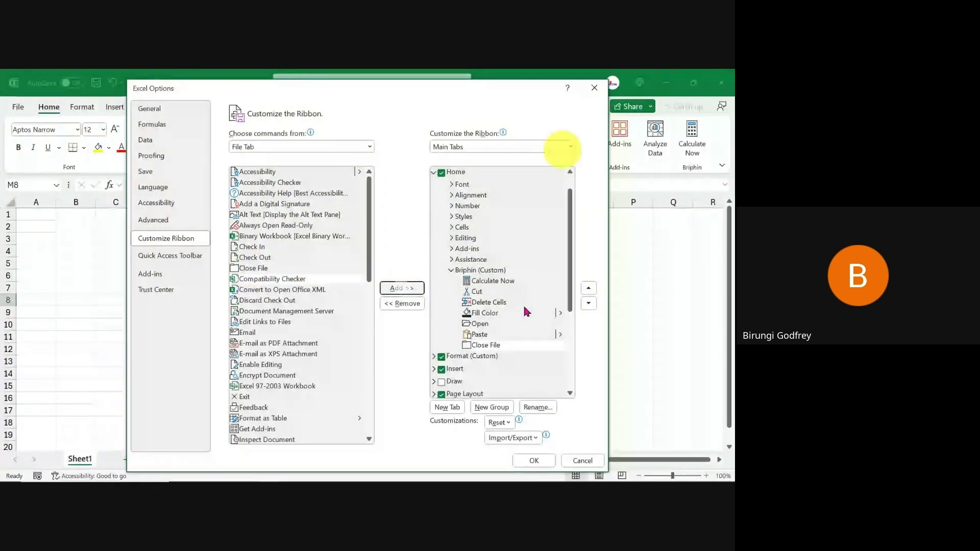
click(534, 461)
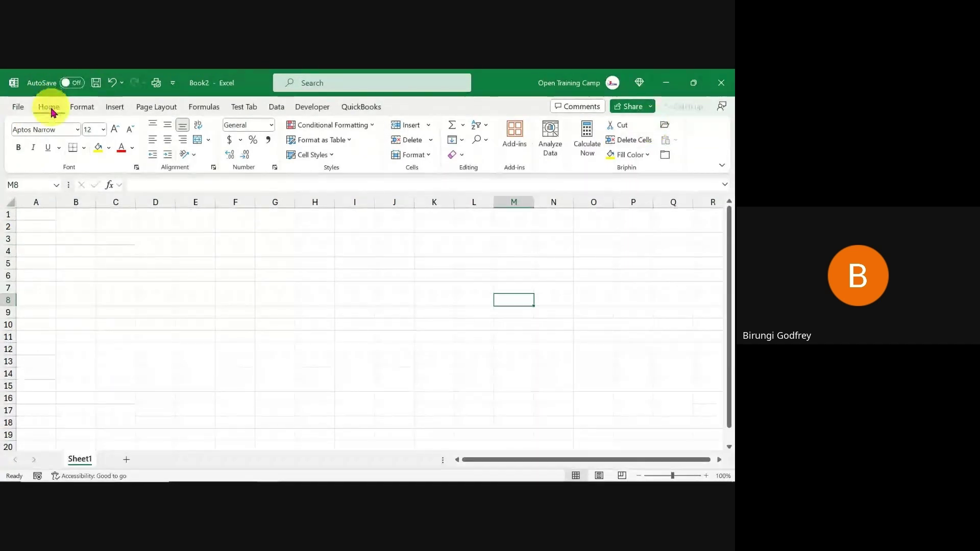
Step: Reopen the ribbon customization, remove the custom Test Tab from the main tabs and apply the change
right_click(115, 163)
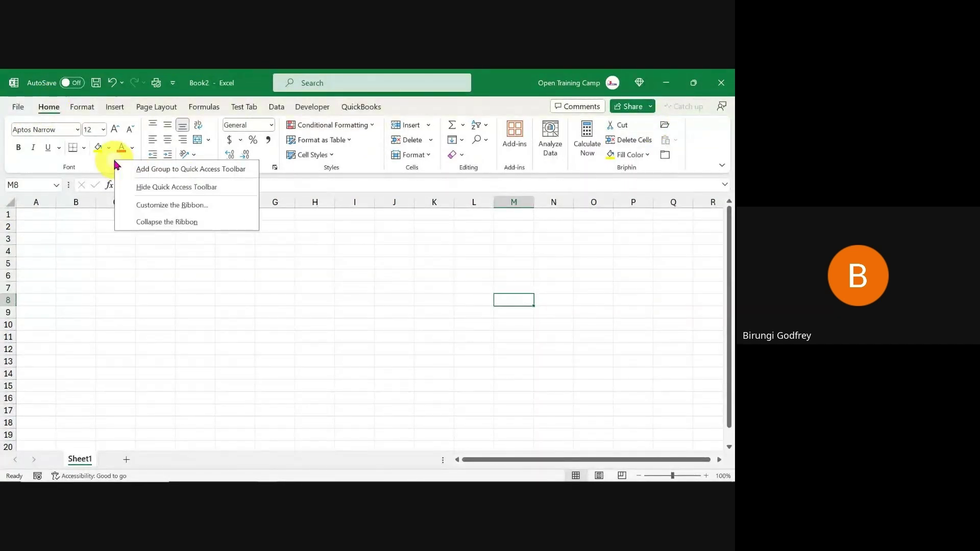
click(176, 206)
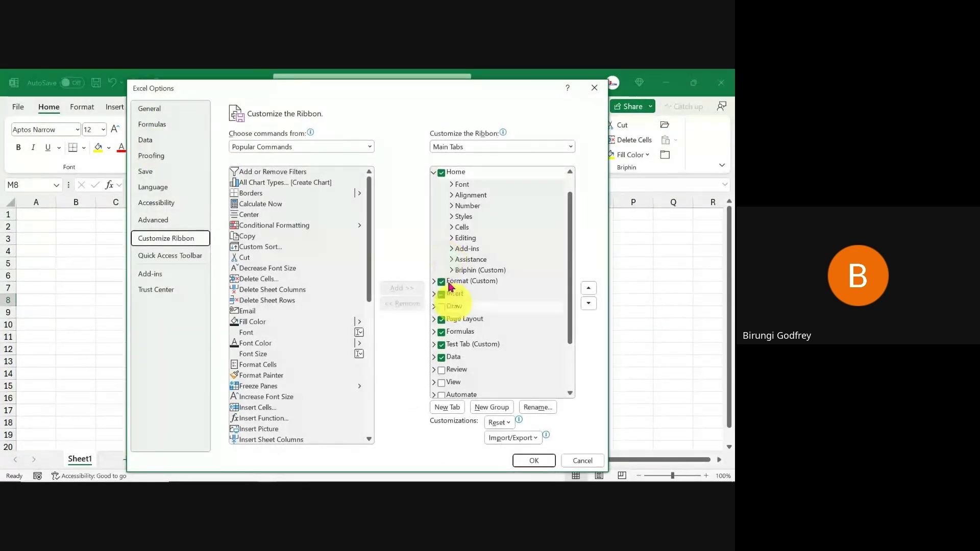
click(434, 175)
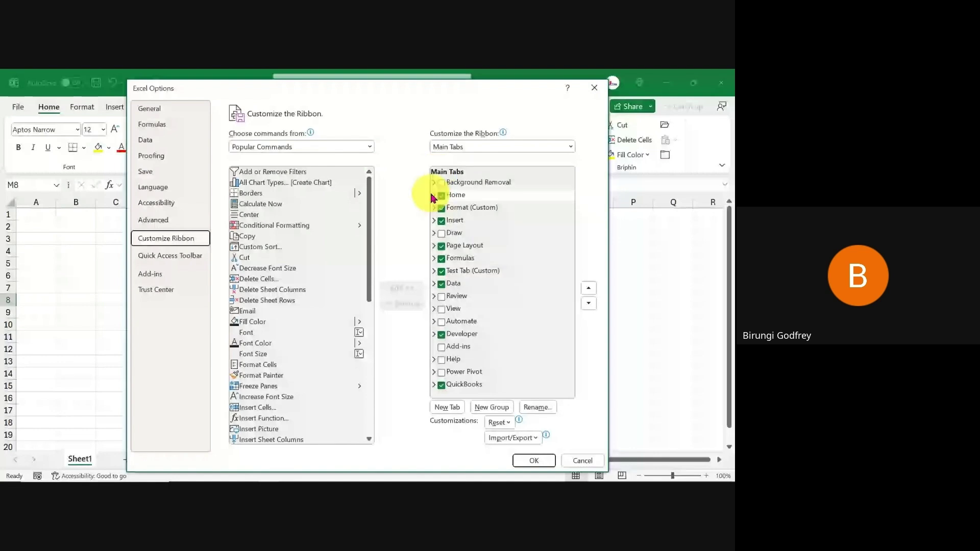
click(440, 197)
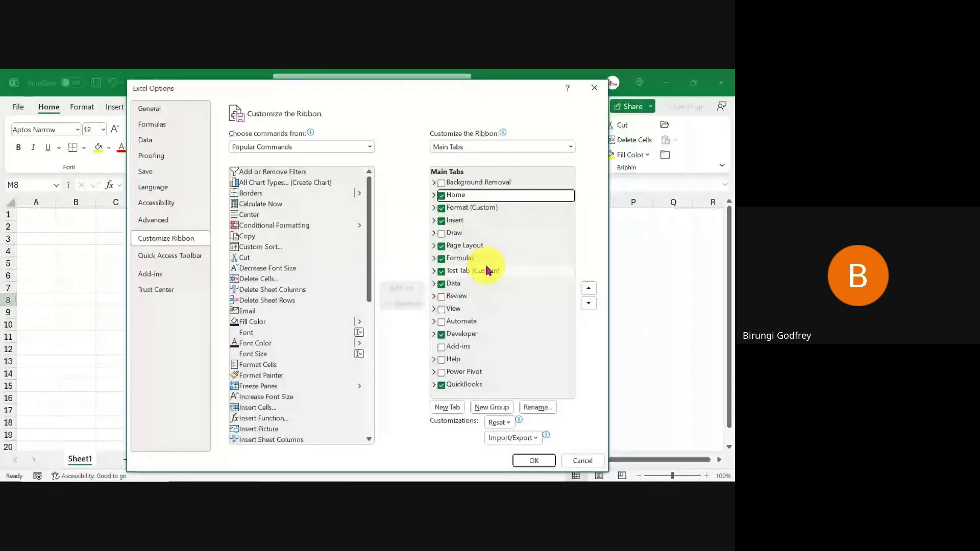
click(435, 271)
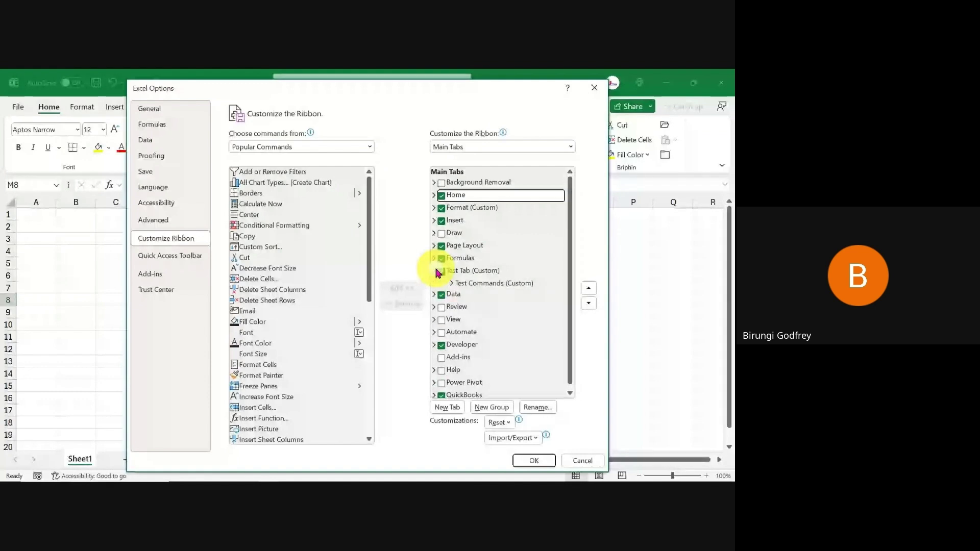
click(474, 272)
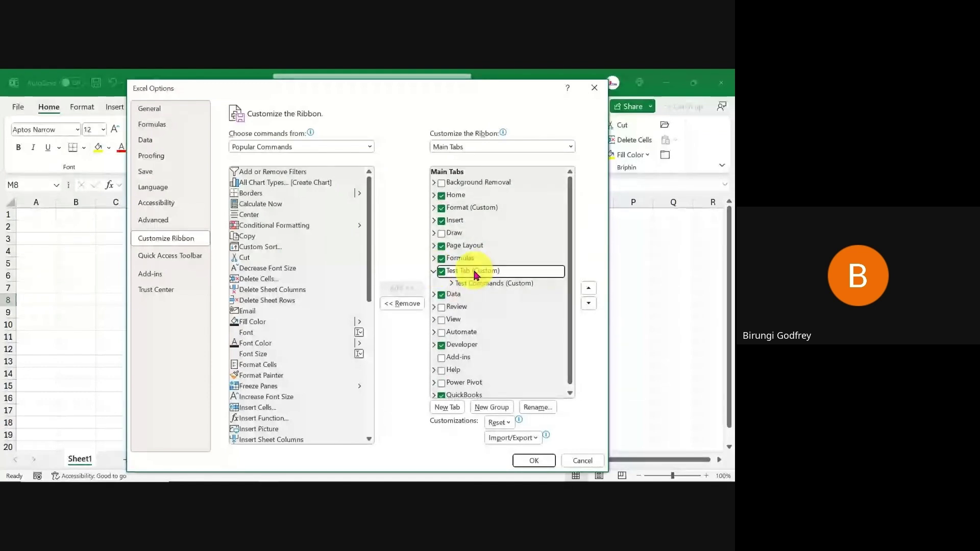
click(402, 303)
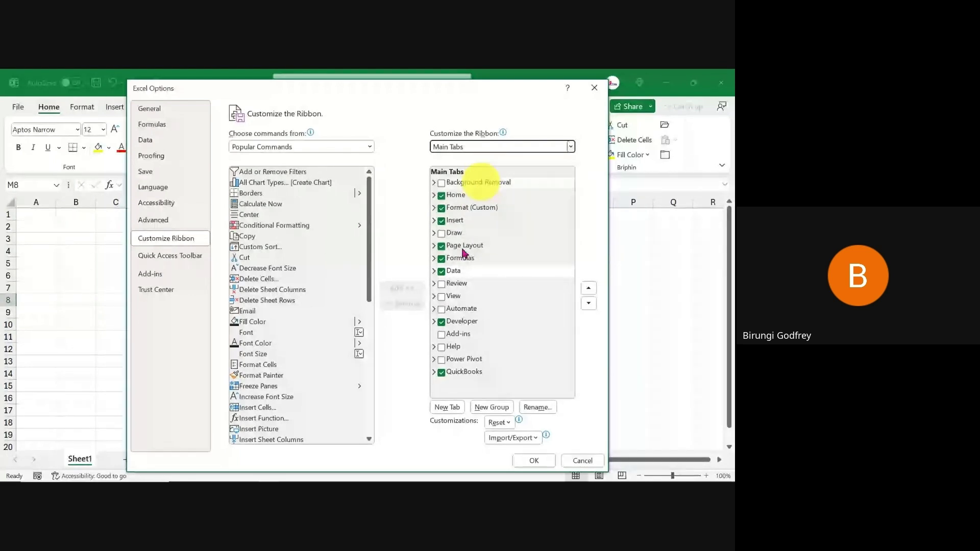
click(534, 461)
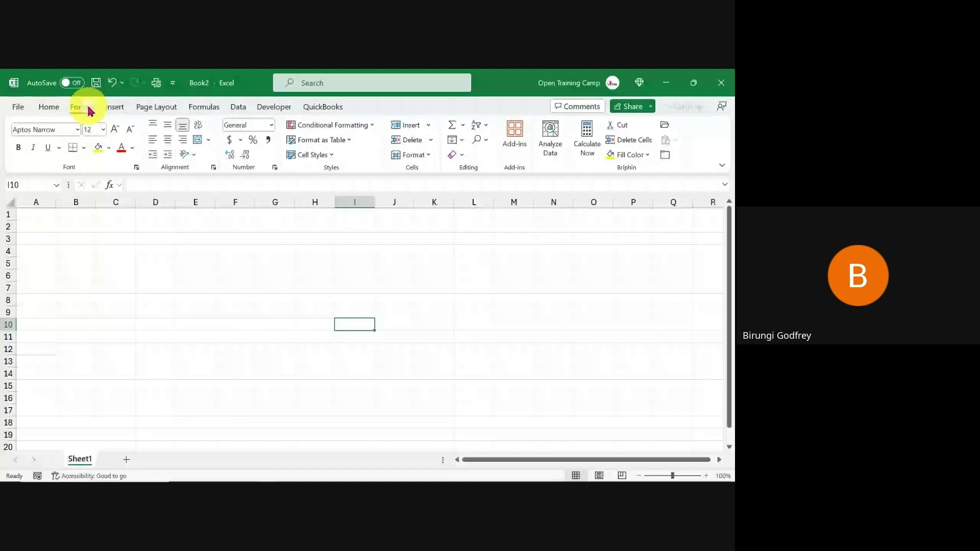
Step: Open the ribbon customization from Page Layout, review the collapsed list of main tabs and close it
click(115, 106)
click(156, 107)
right_click(156, 166)
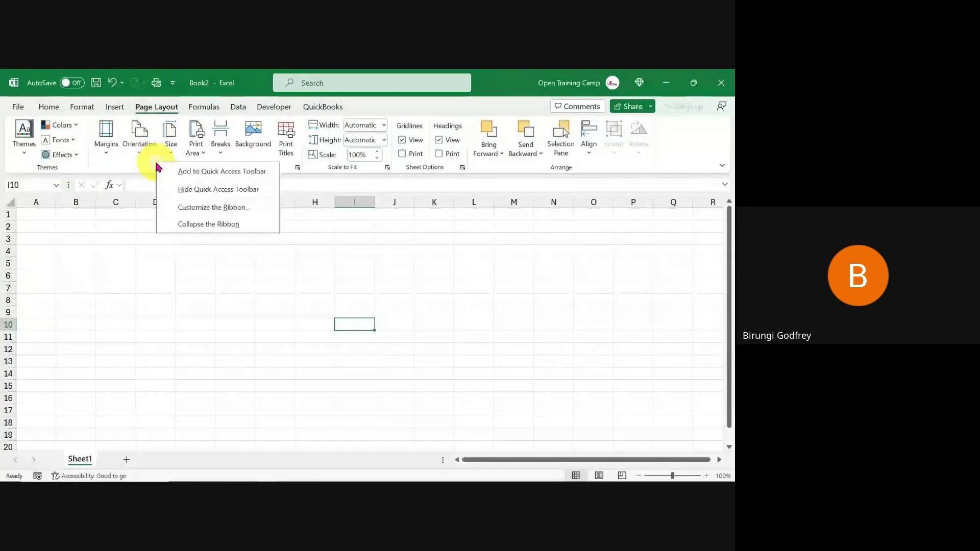
click(188, 207)
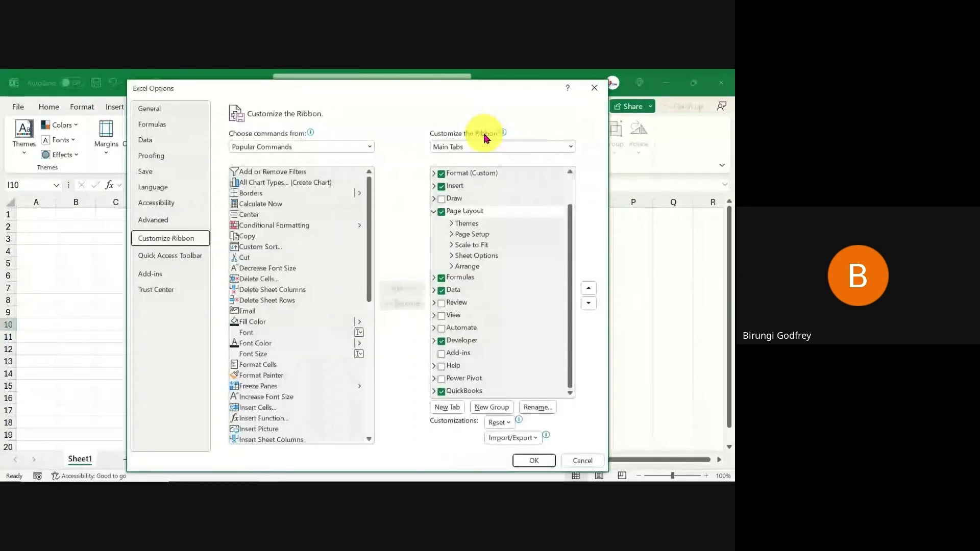
click(434, 211)
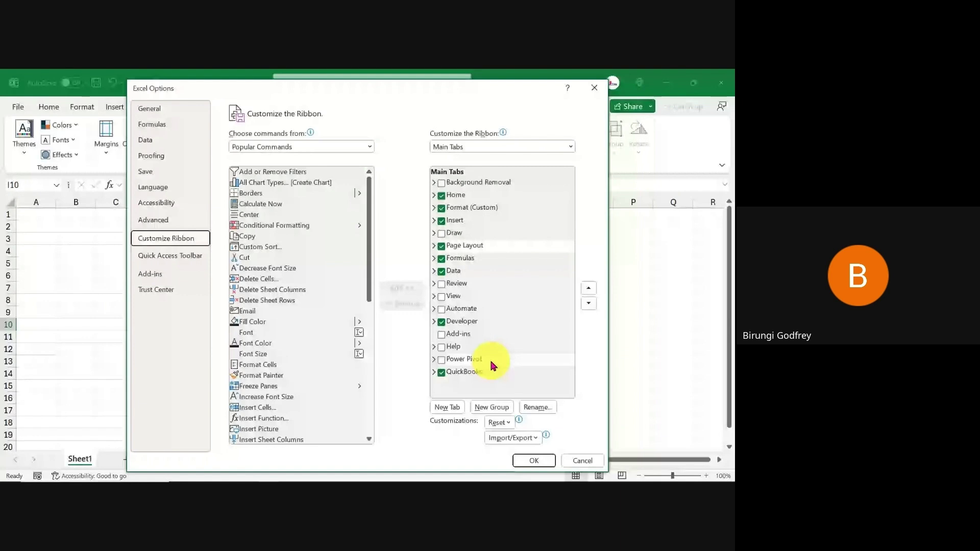
click(528, 458)
click(274, 301)
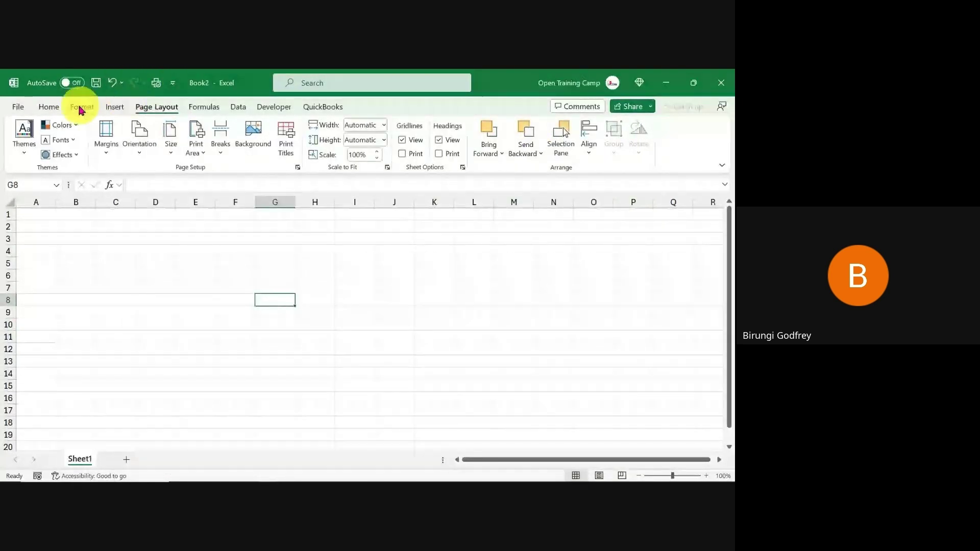
Step: Try moving the Current Selection group from the custom Format tab to the end of the Home tab, and close the options without applying
click(47, 108)
right_click(106, 162)
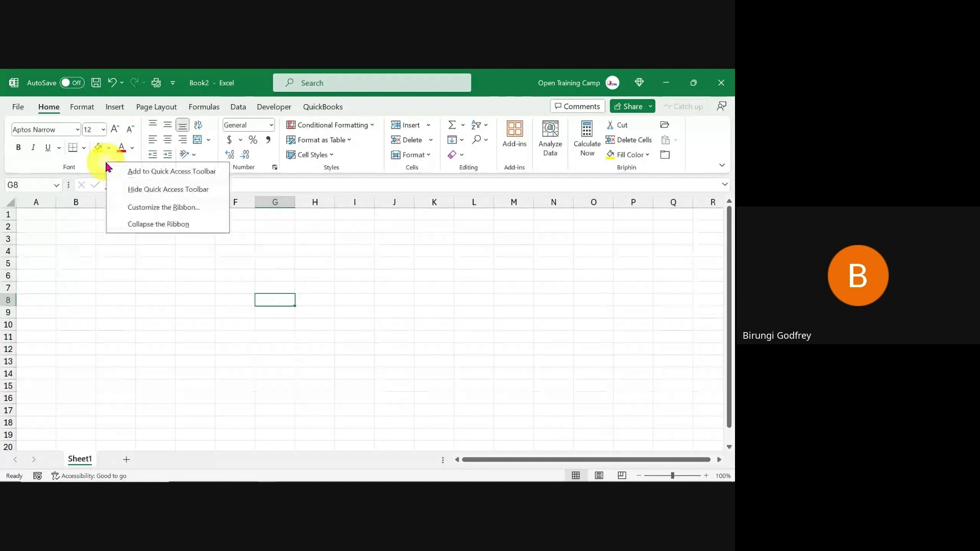
click(155, 210)
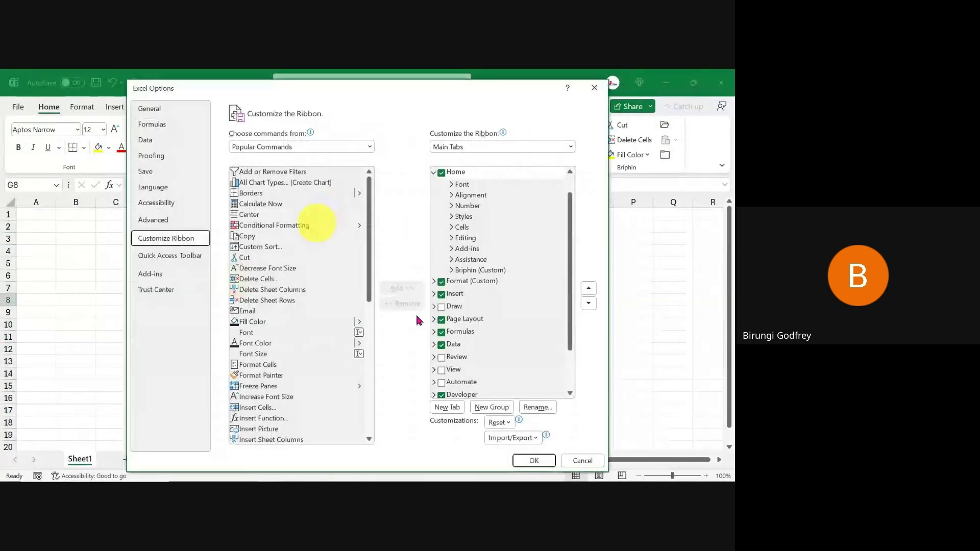
click(434, 173)
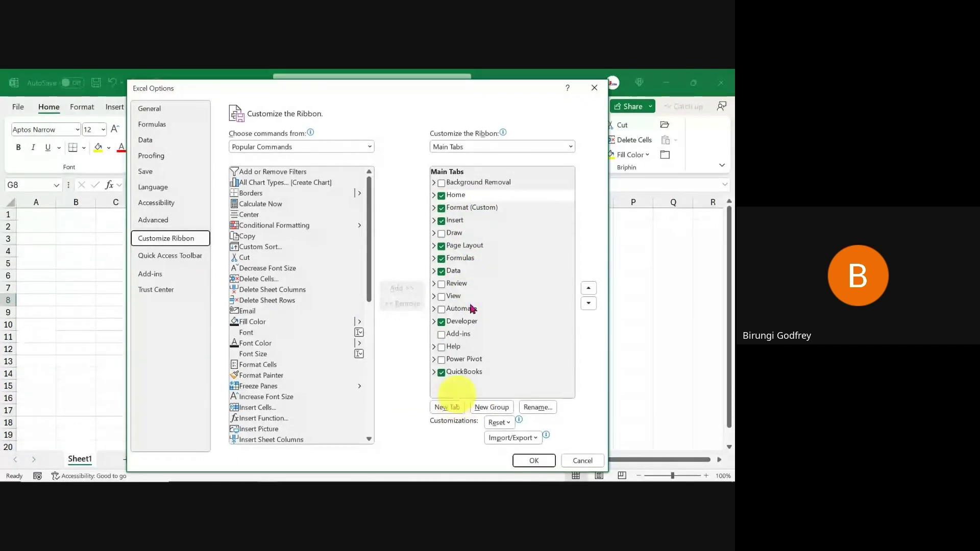
click(449, 208)
click(433, 208)
click(478, 219)
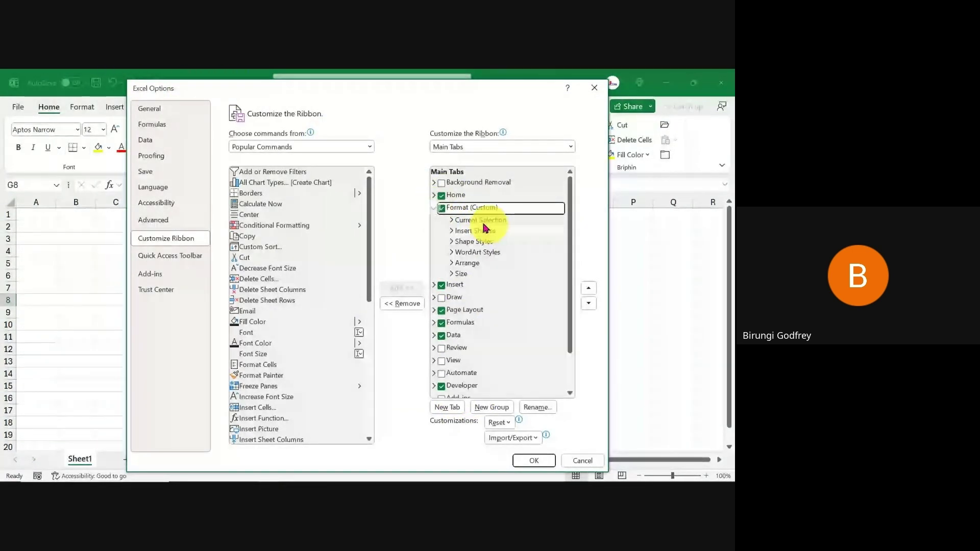
click(589, 288)
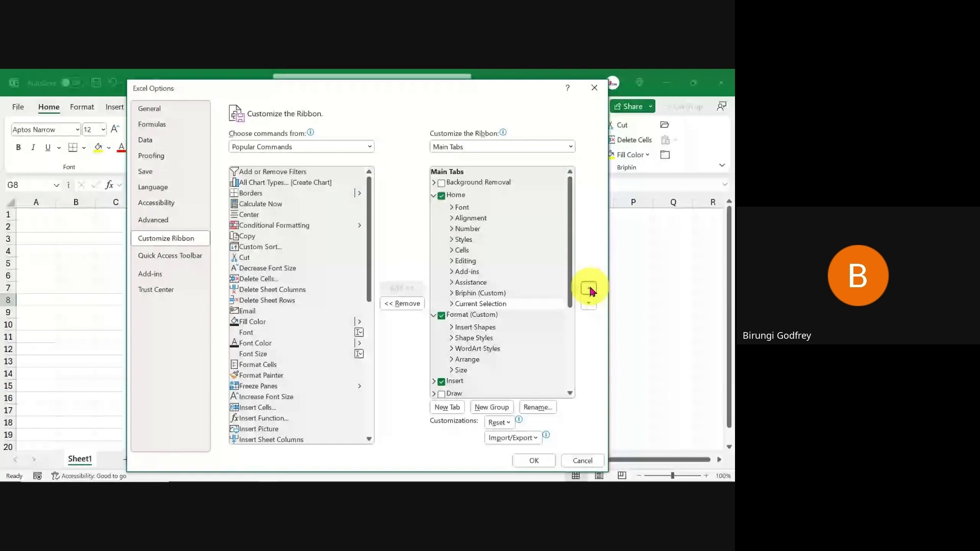
click(435, 196)
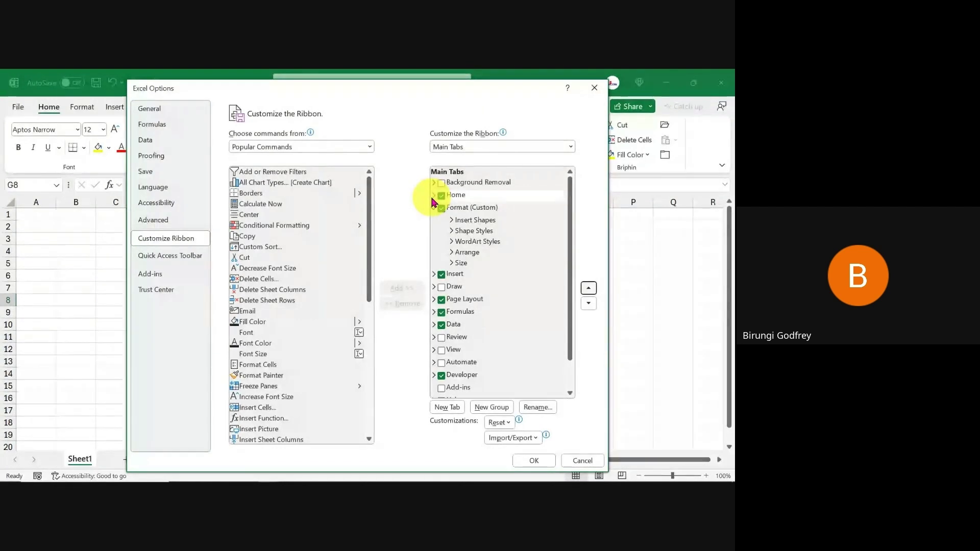
click(588, 87)
click(125, 275)
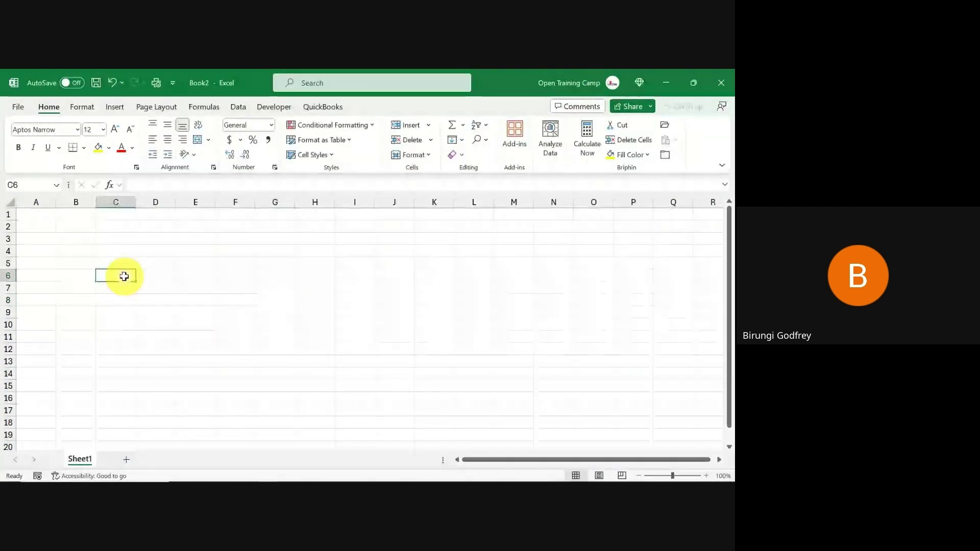
Step: Draw a check box form control on the sheet over about cells G3 to I8
click(270, 109)
click(260, 144)
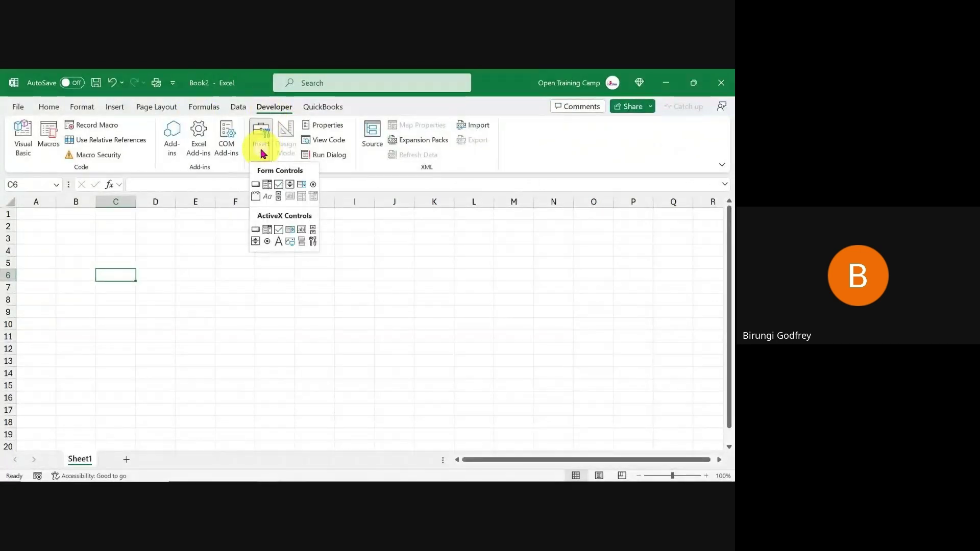
click(279, 185)
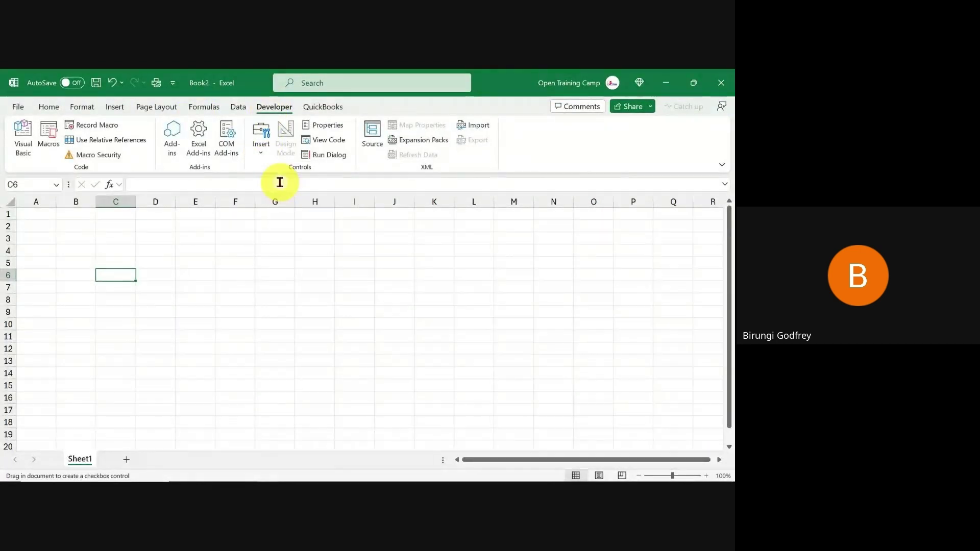
drag(259, 238, 357, 298)
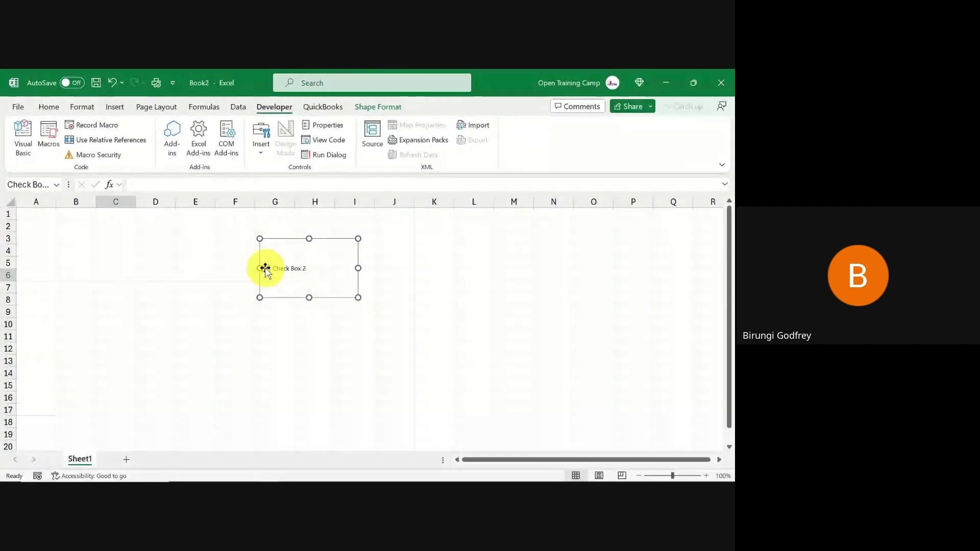
Step: Delete the check box control from the sheet and return to the Home commands
key(Delete)
click(328, 238)
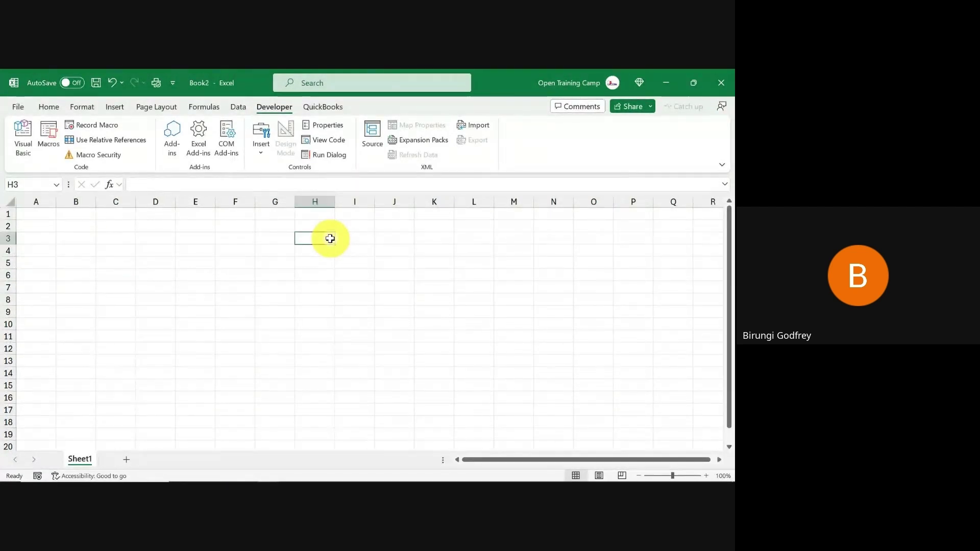
click(47, 105)
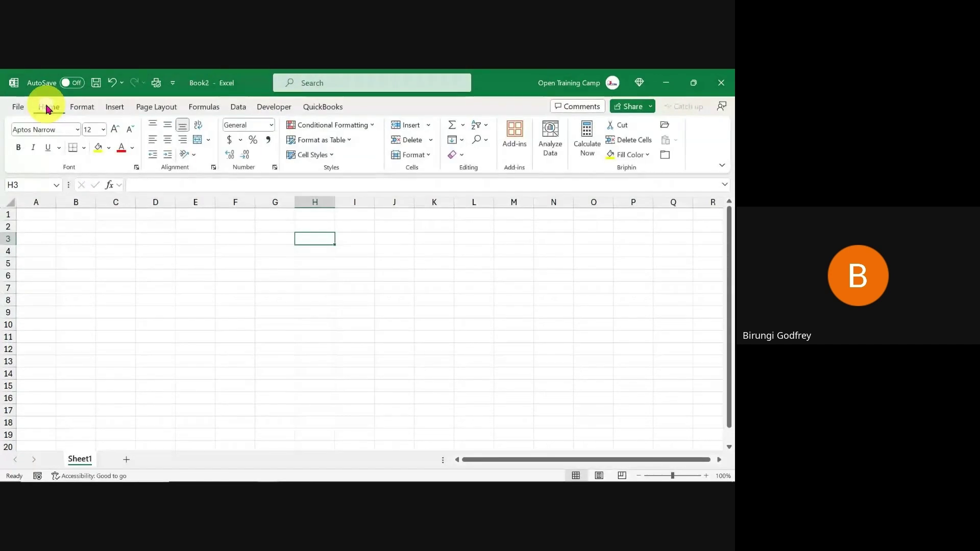
Step: Insert a cell checkbox in H3 and test it by ticking and clearing it
click(112, 109)
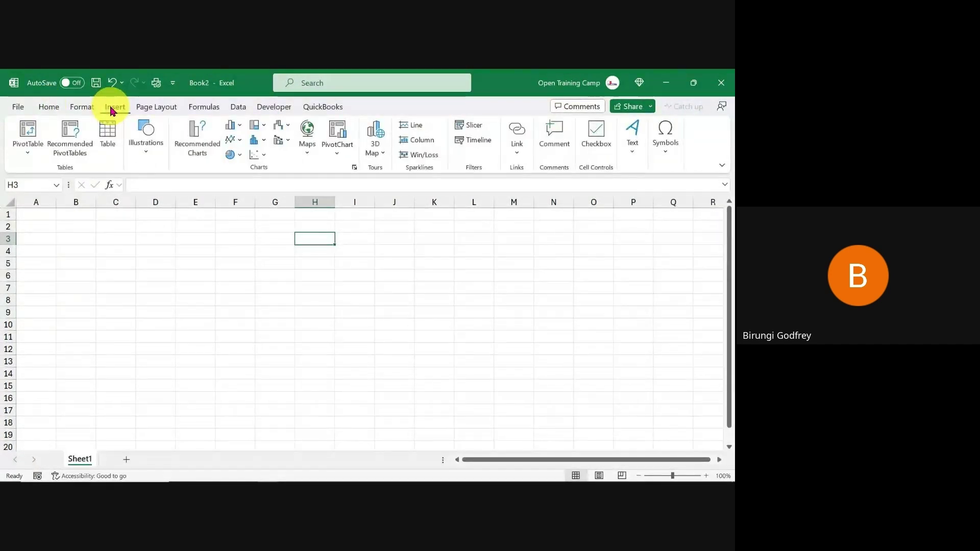
click(596, 128)
click(329, 300)
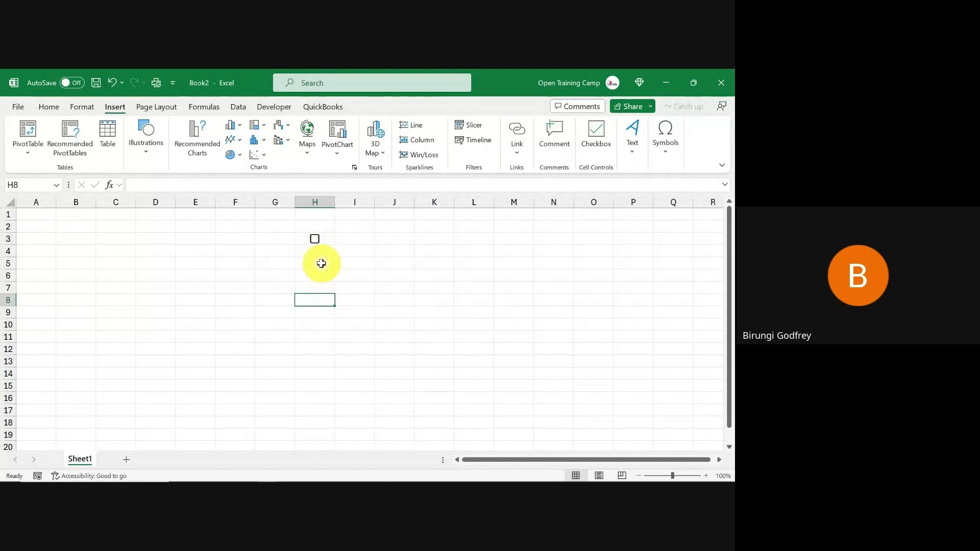
click(315, 241)
click(316, 243)
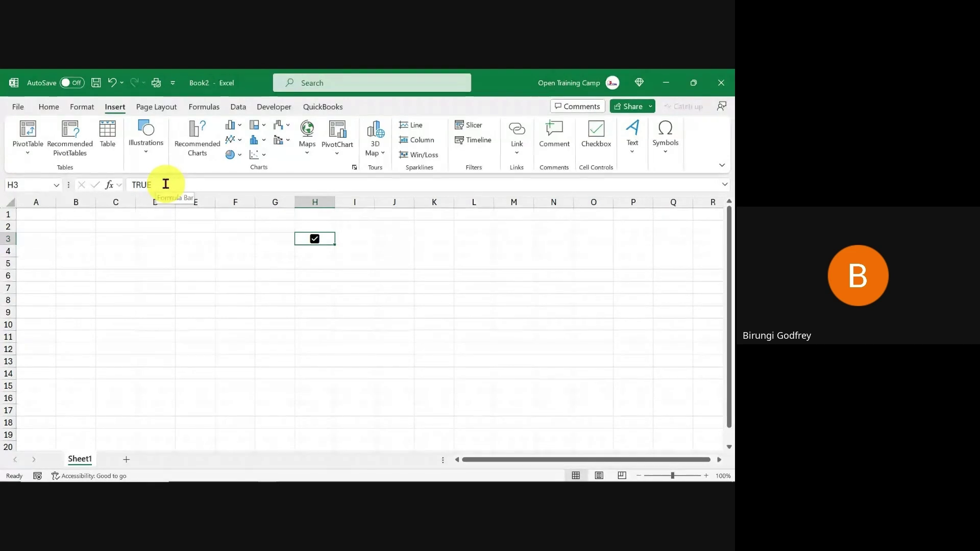
click(315, 240)
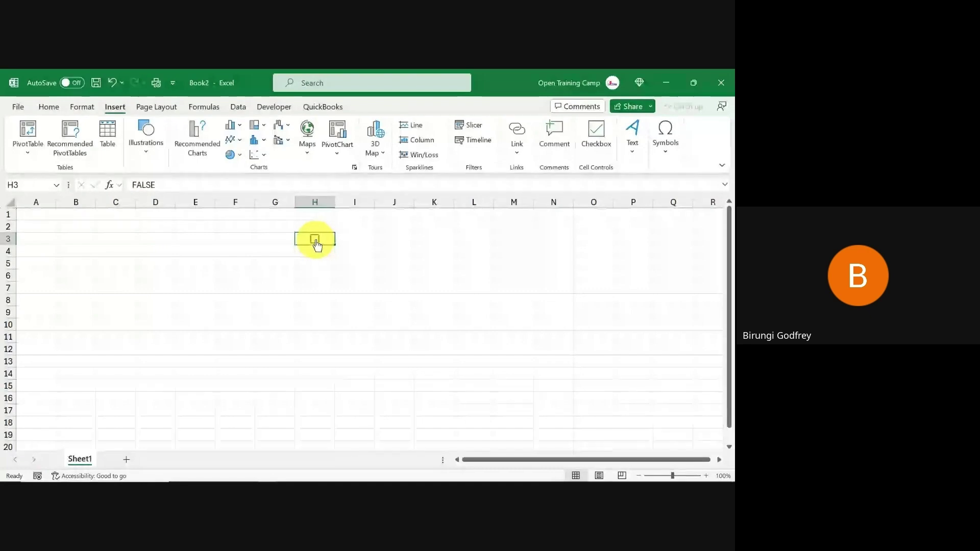
click(400, 250)
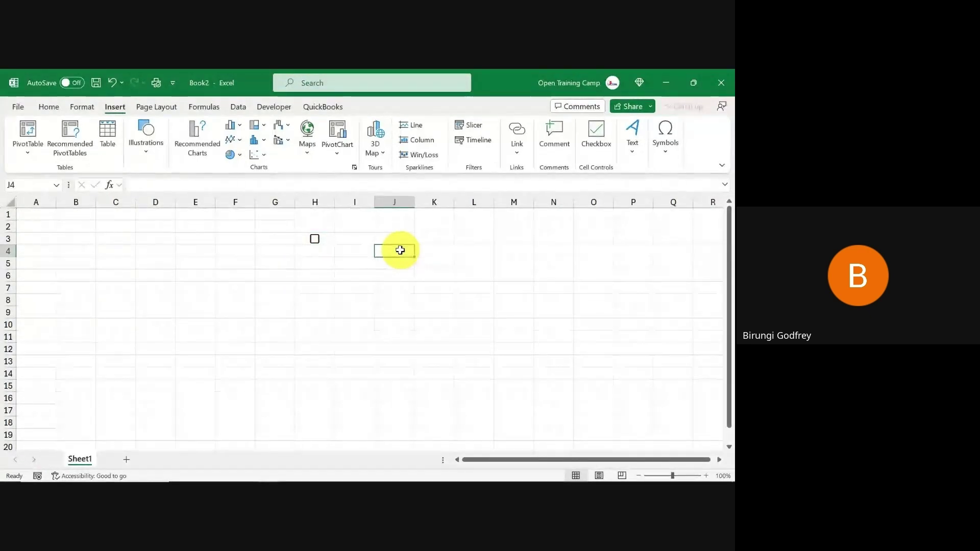
click(370, 250)
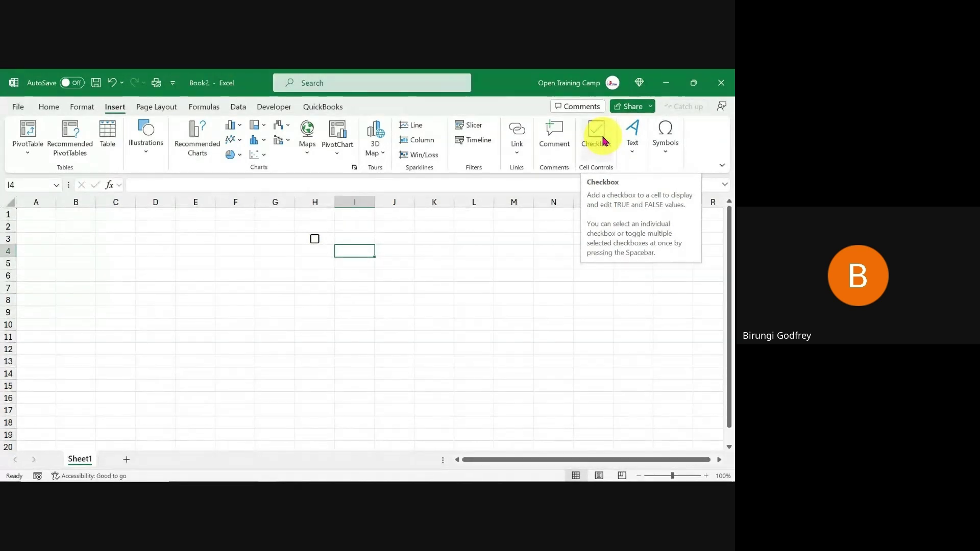
click(385, 297)
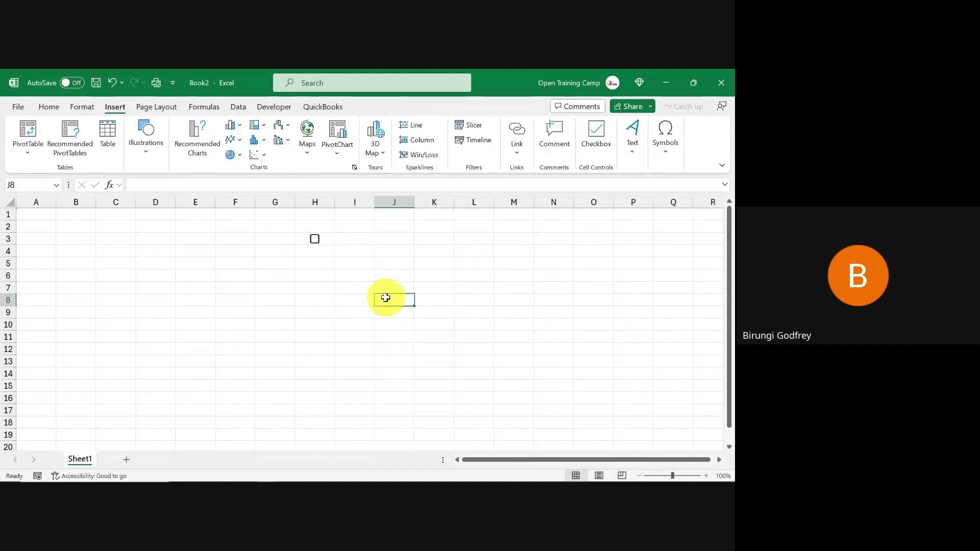
click(283, 240)
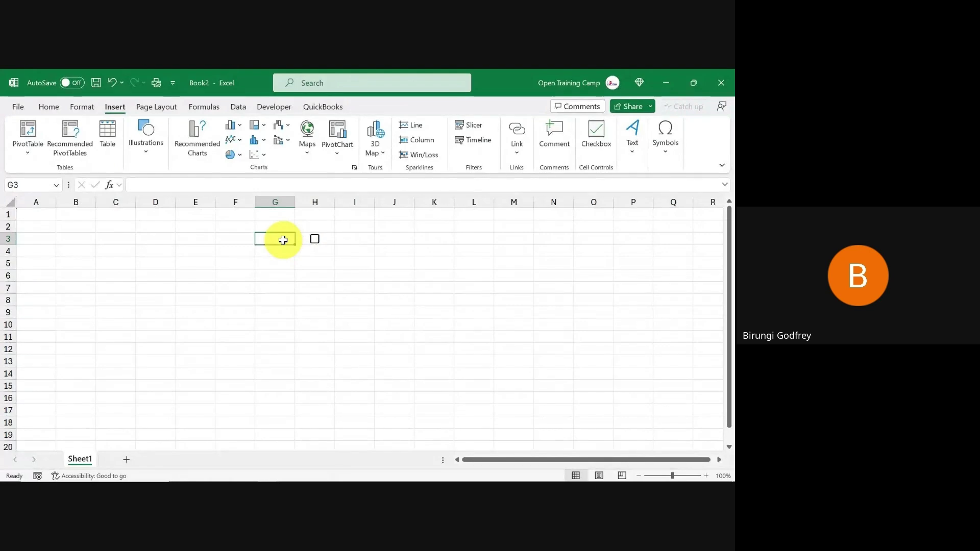
click(221, 253)
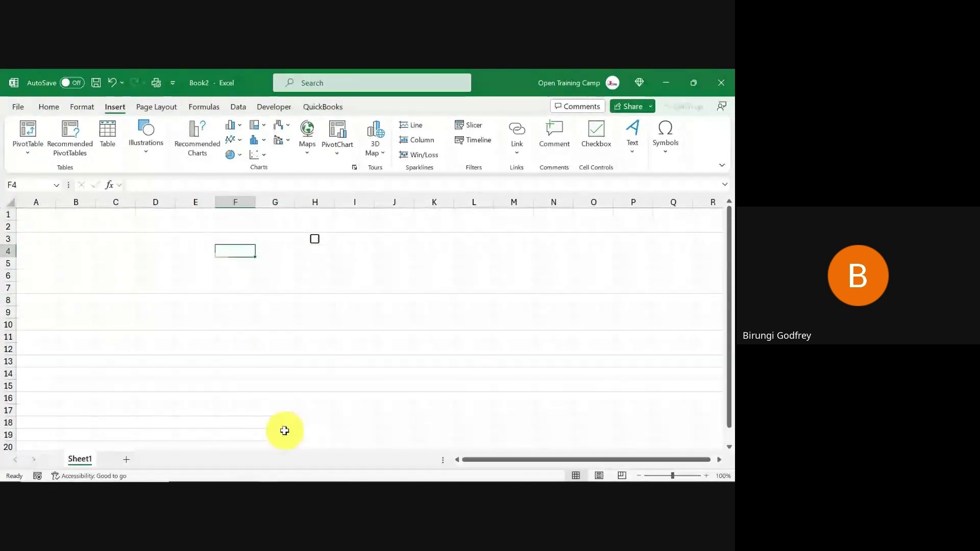
Step: Minimize both open workbooks and start Google Chrome with the first listed profile
click(665, 83)
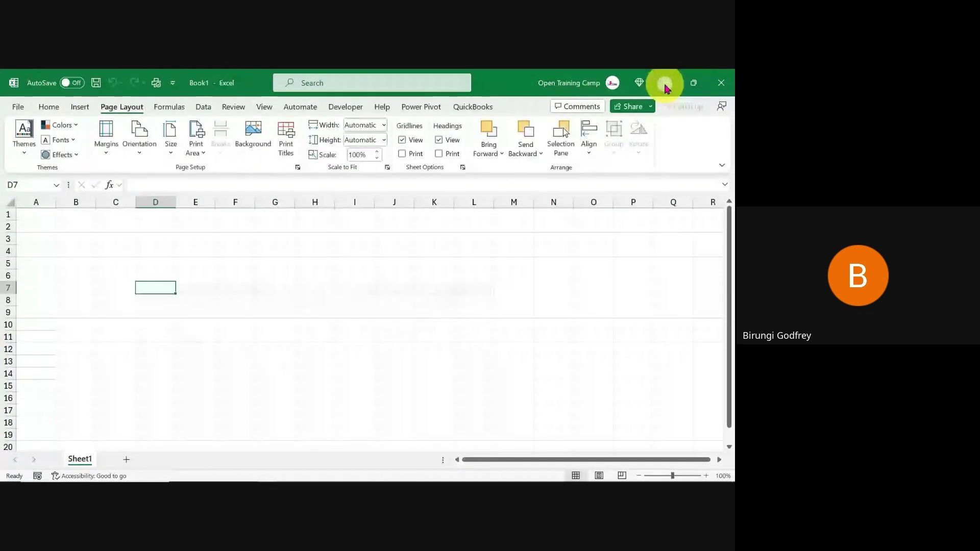
click(669, 89)
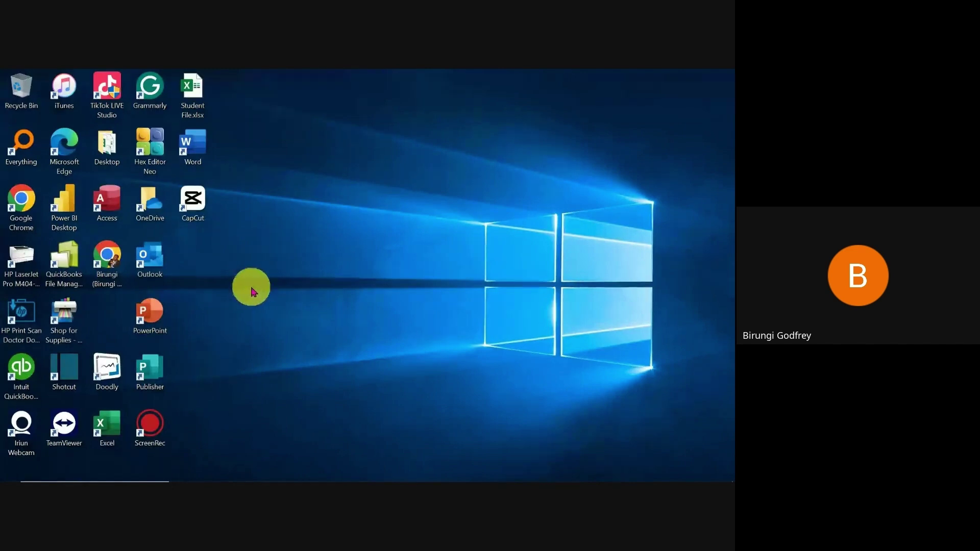
double_click(21, 200)
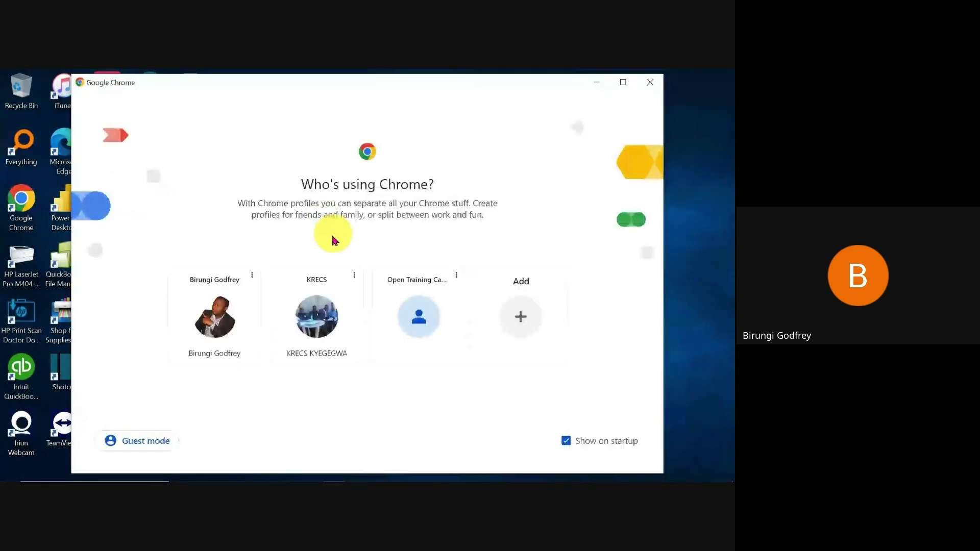
click(220, 323)
Step: Search the web for "microsoft insider program" and look through the results
click(256, 104)
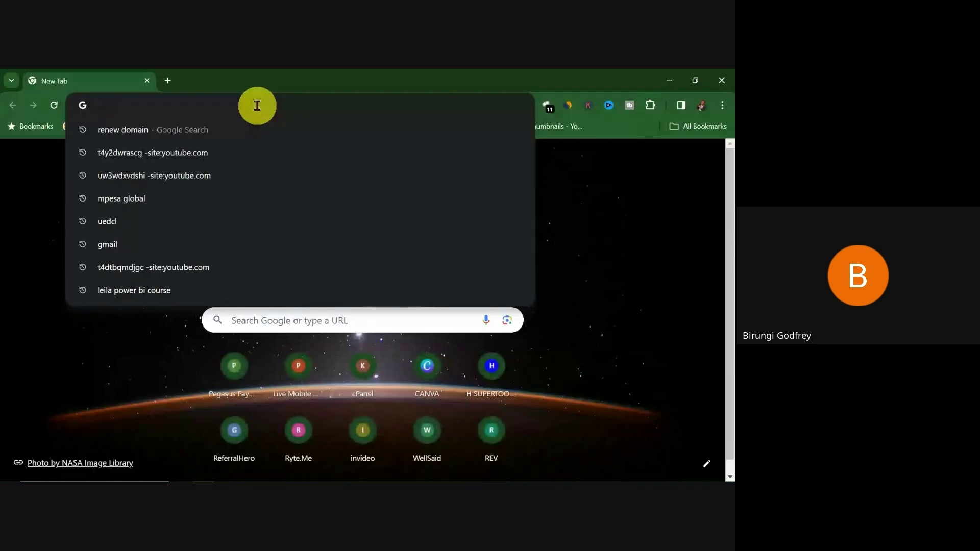
text(microspoft)
key(BackSpace)
key(BackSpace)
key(BackSpace)
key(BackSpace)
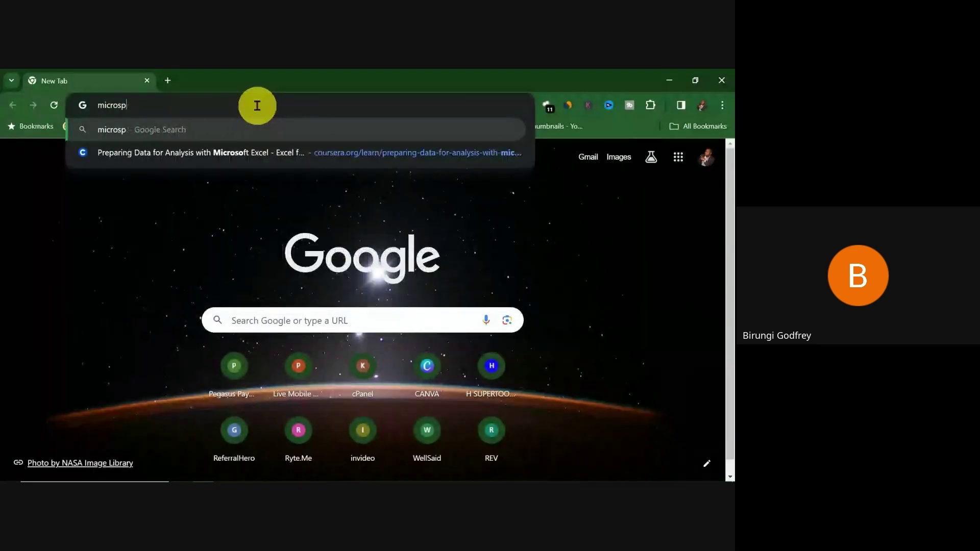
text(oft i)
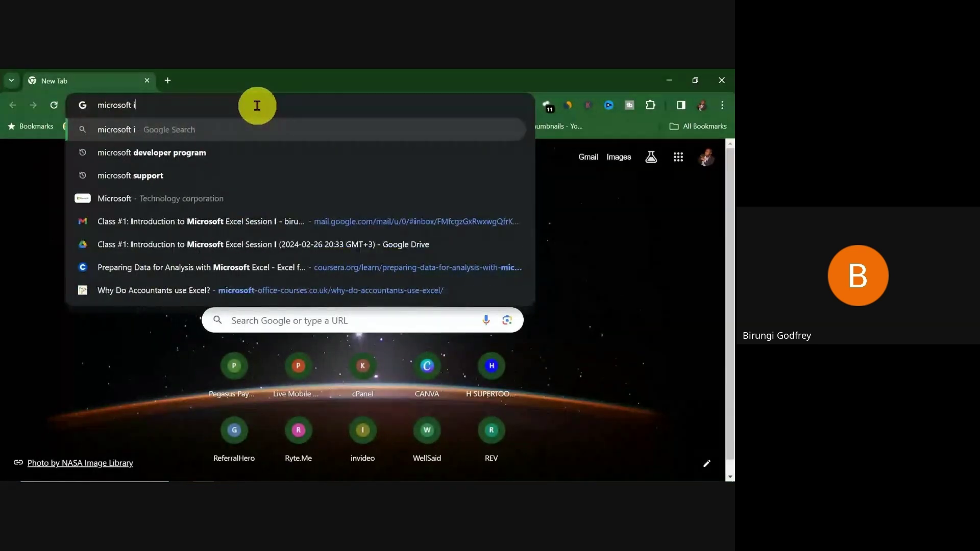
text(nsider program)
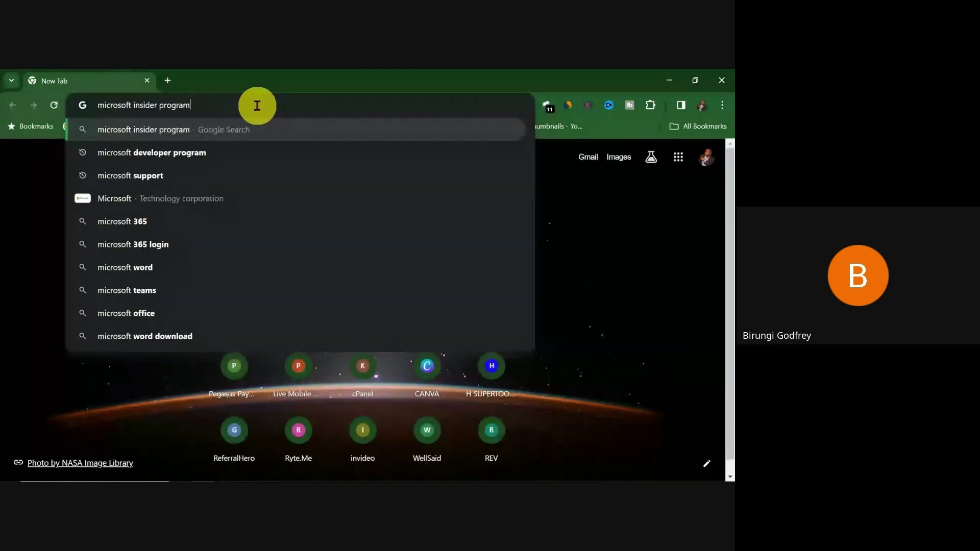
key(Return)
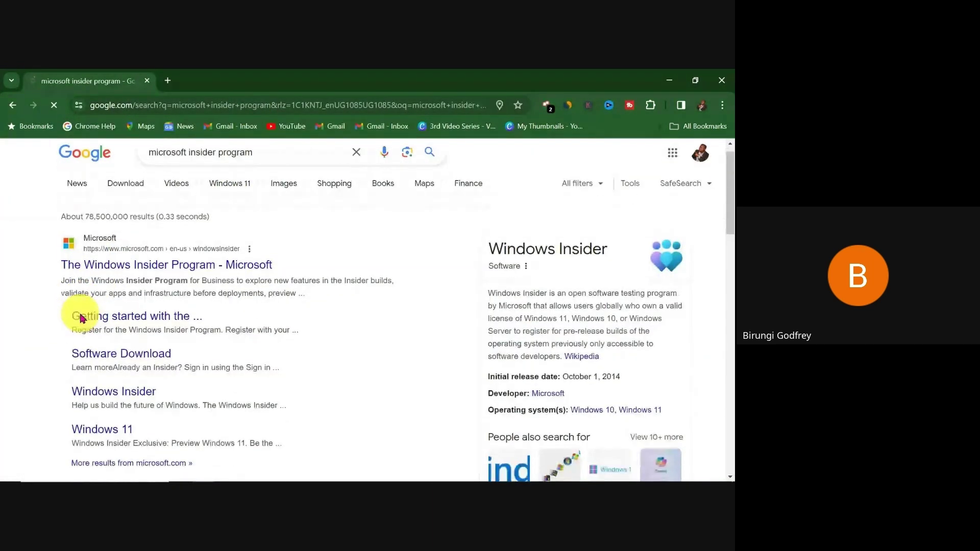
scroll(82, 318, down, 4)
scroll(81, 318, up, 4)
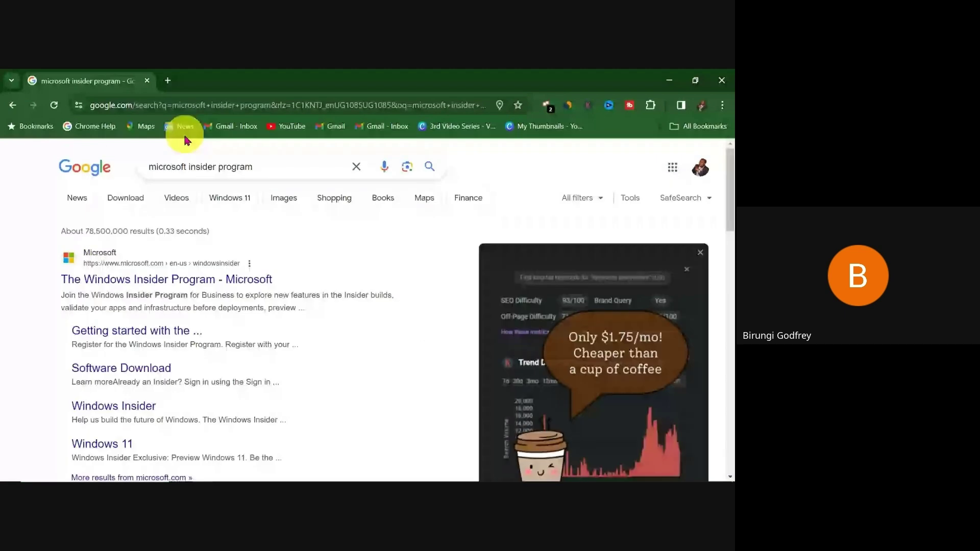
Step: Change the search to "office 365 insider program" and open the Join the Microsoft 365 Insider Program result
drag(247, 159, 132, 164)
text(offic)
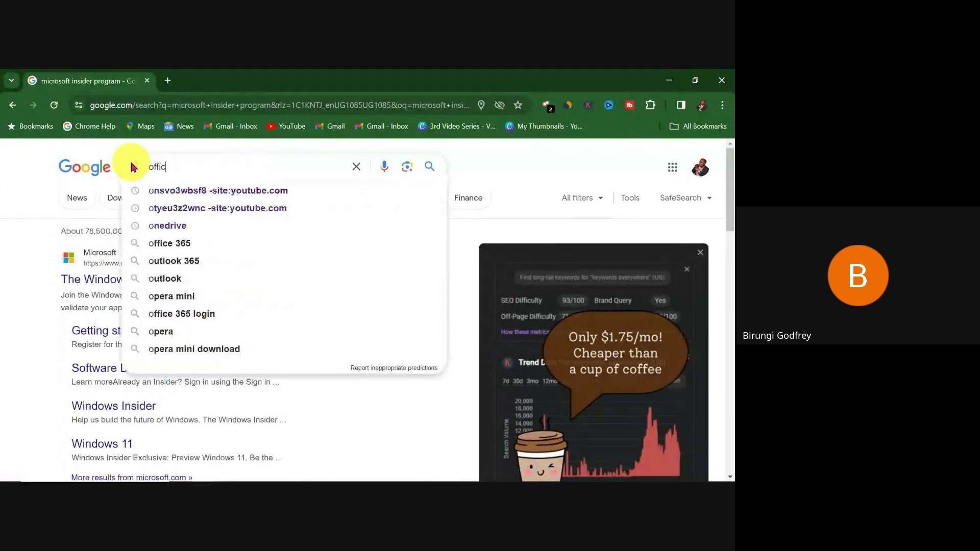
text(e 365 insi)
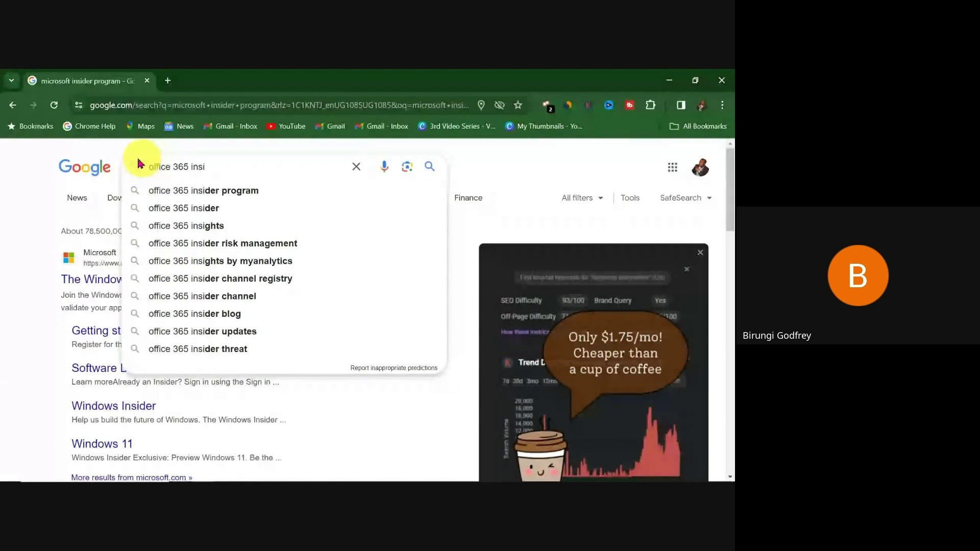
click(173, 191)
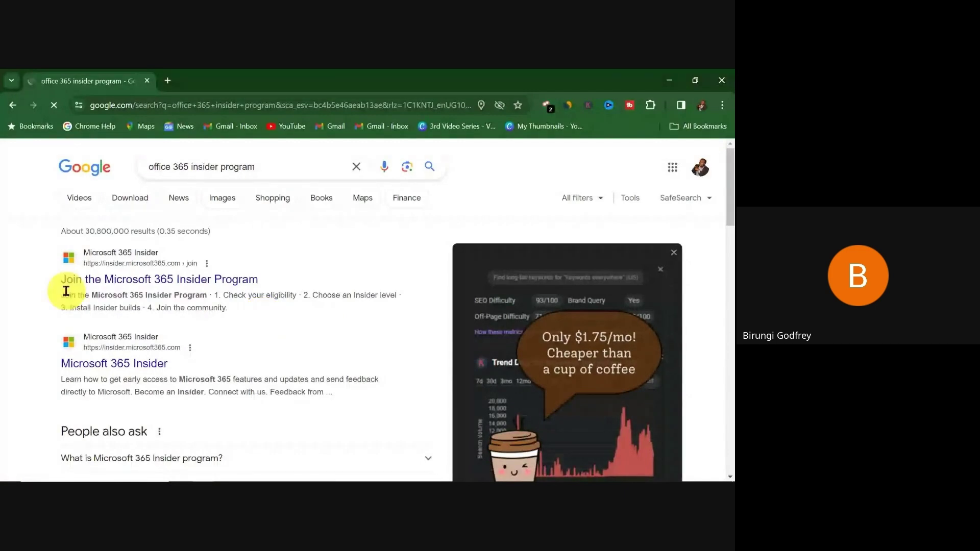
click(111, 282)
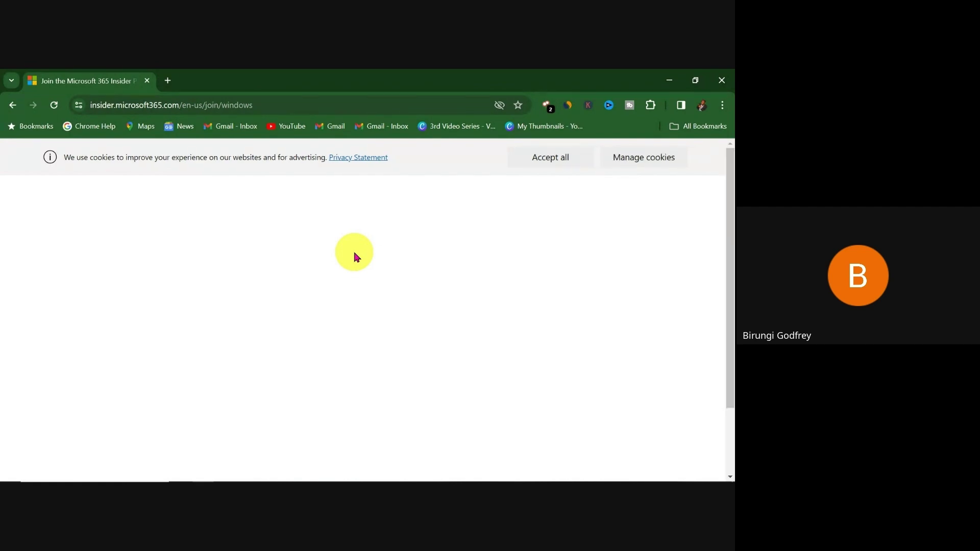
Step: Review the Windows joining instructions, covering eligibility, Insider levels, build installation and the community, and close the browser
scroll(356, 256, down, 1)
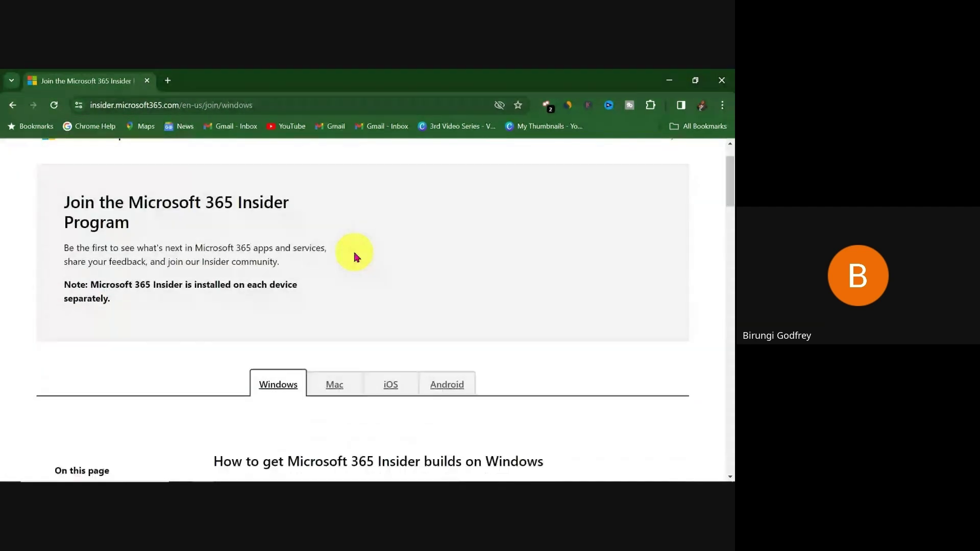
scroll(356, 256, down, 1)
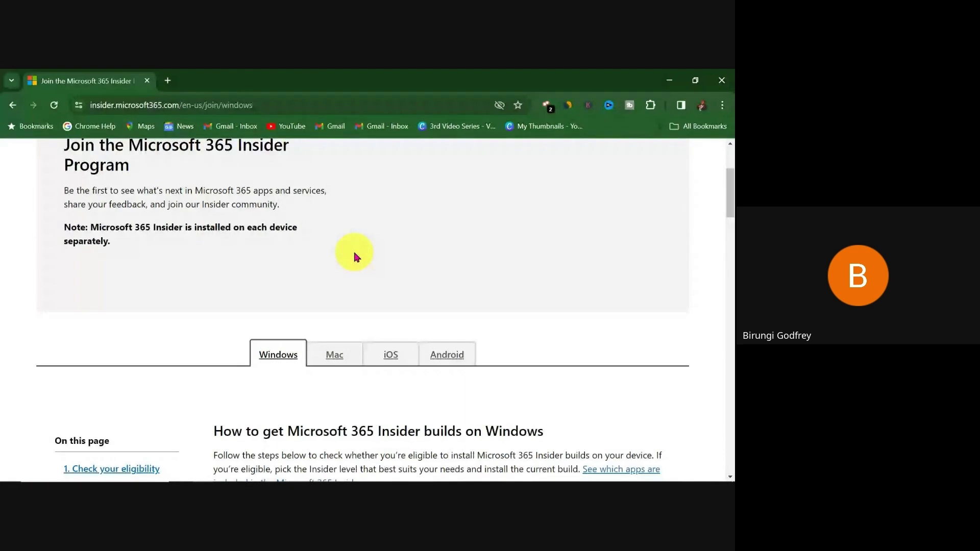
scroll(355, 256, down, 1)
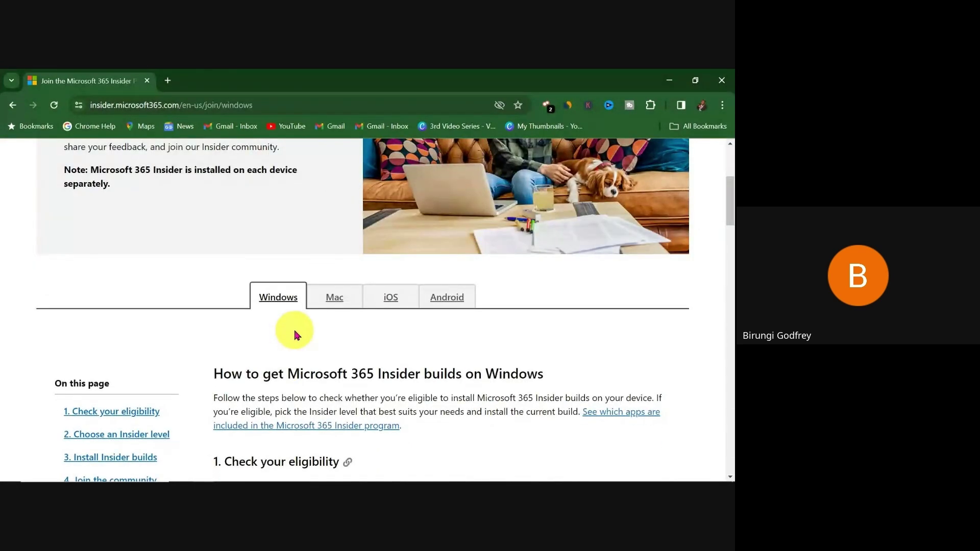
scroll(295, 334, up, 4)
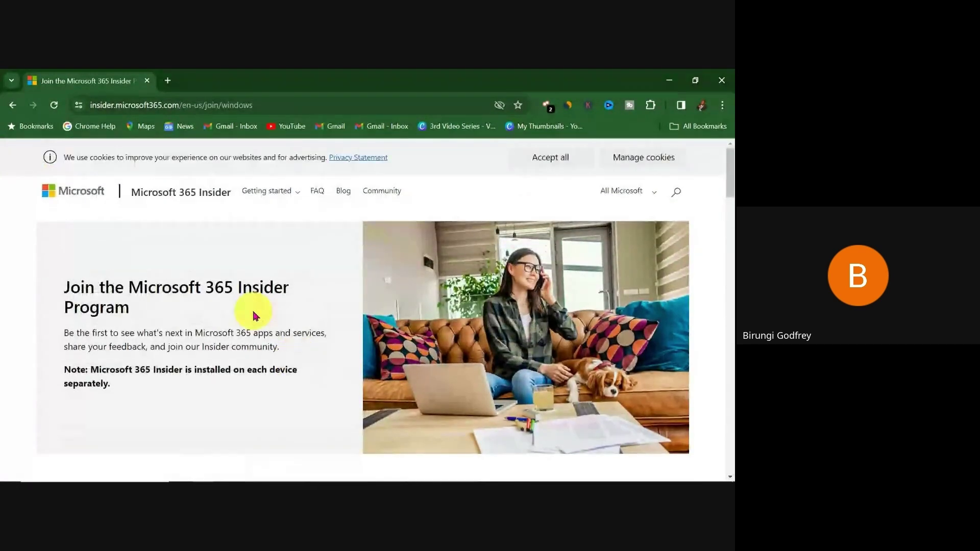
scroll(227, 322, down, 2)
scroll(227, 322, up, 2)
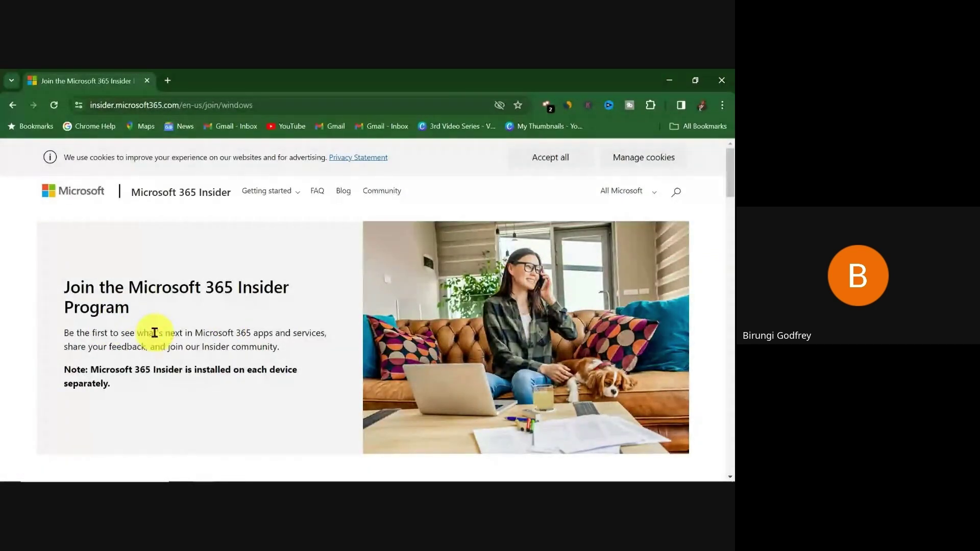
scroll(153, 348, down, 8)
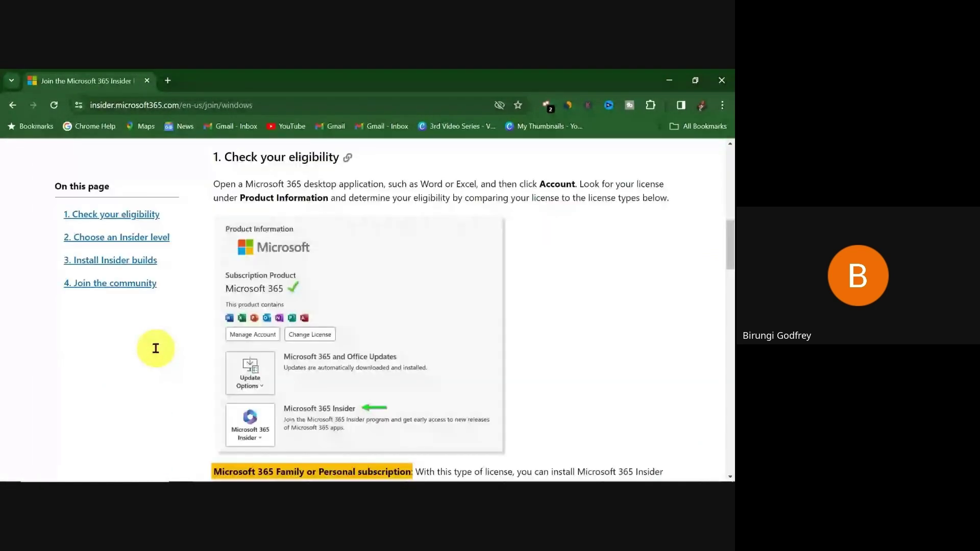
scroll(156, 348, down, 2)
scroll(301, 210, up, 4)
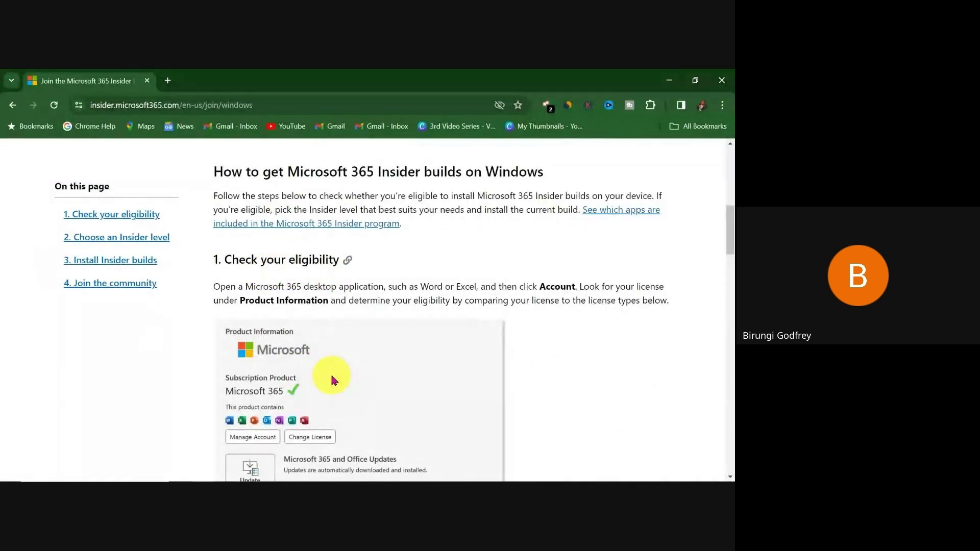
scroll(333, 378, down, 3)
scroll(314, 416, down, 5)
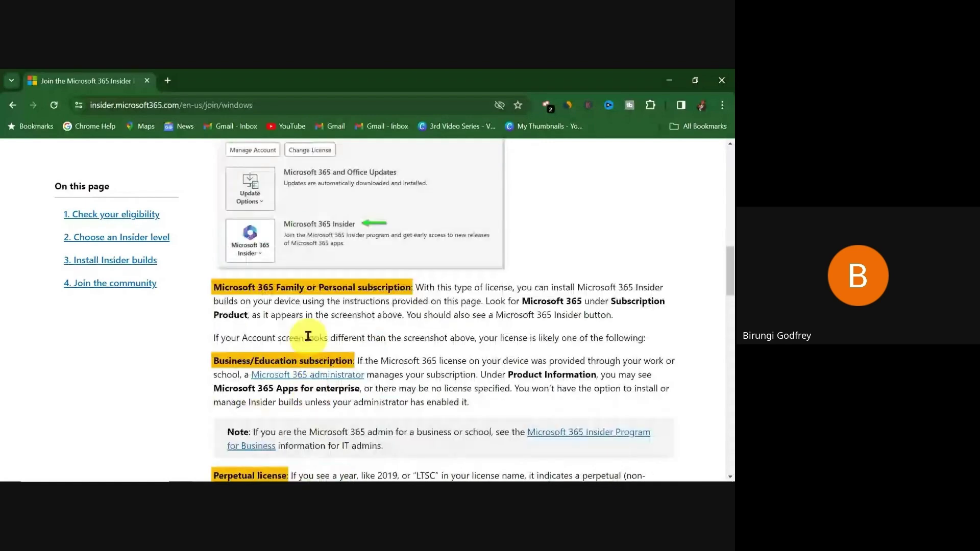
scroll(320, 351, down, 10)
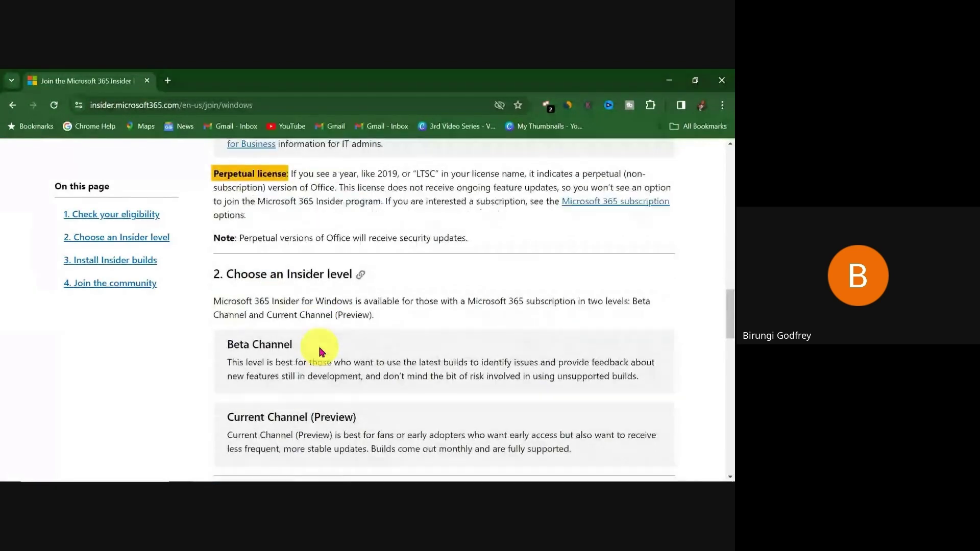
scroll(321, 351, down, 4)
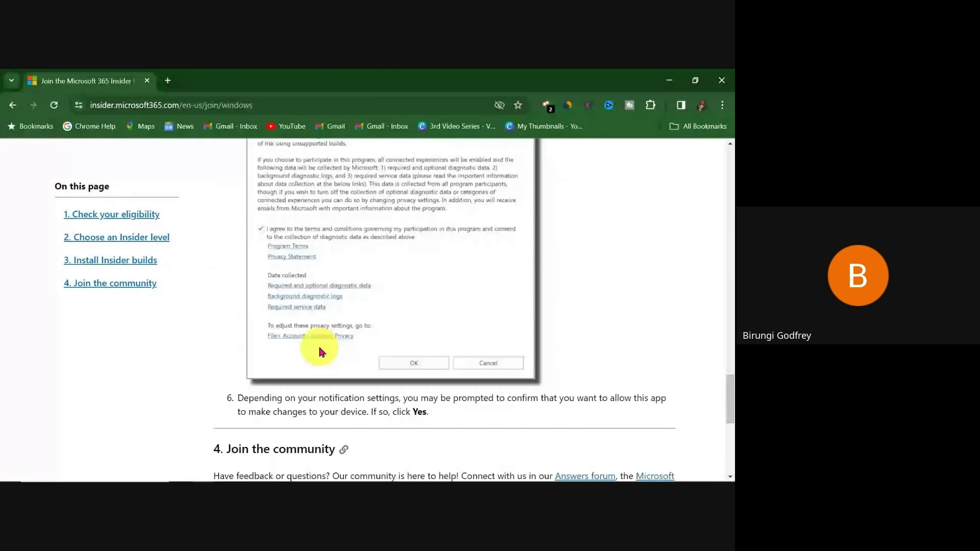
scroll(322, 352, down, 5)
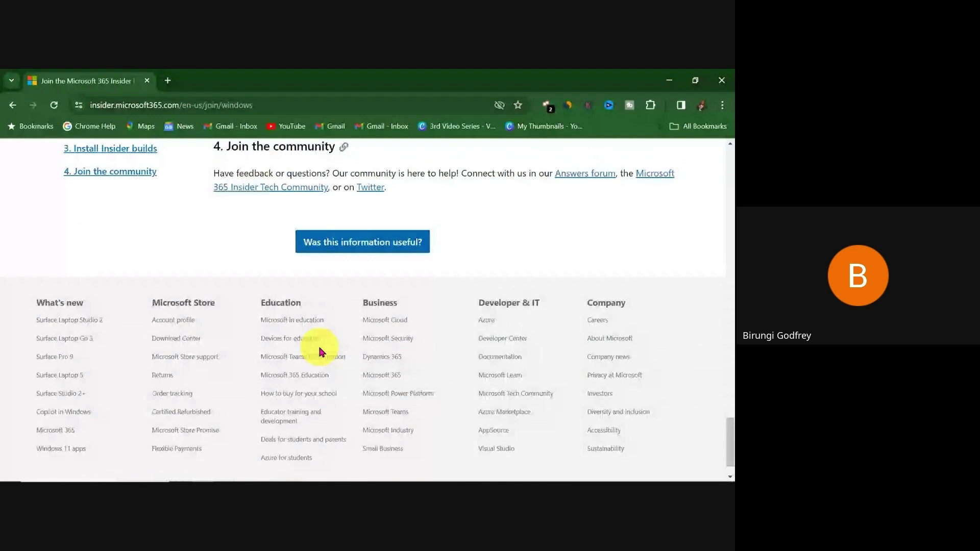
scroll(321, 352, up, 20)
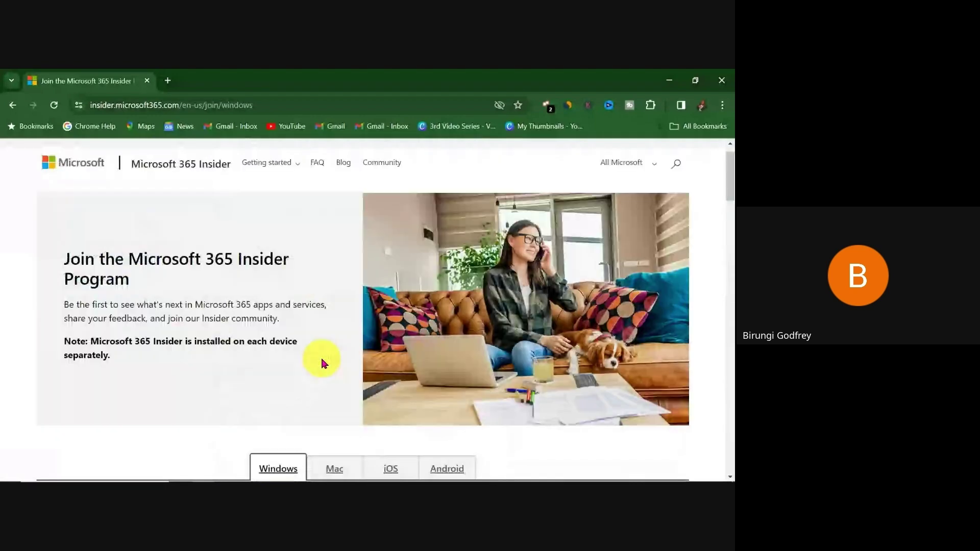
click(728, 81)
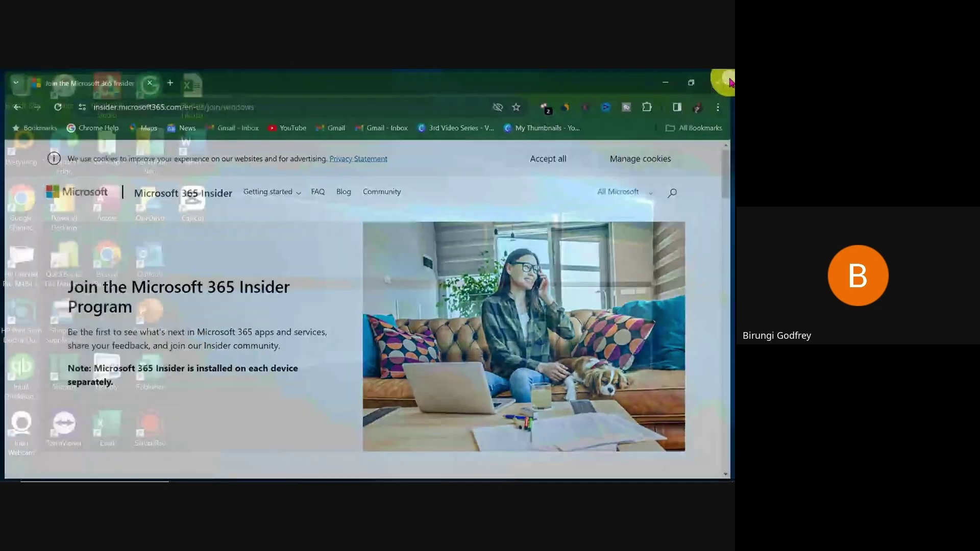
Step: Switch back to the Book2 workbook in Excel and select the checkbox cell H3
mouse_move(270, 477)
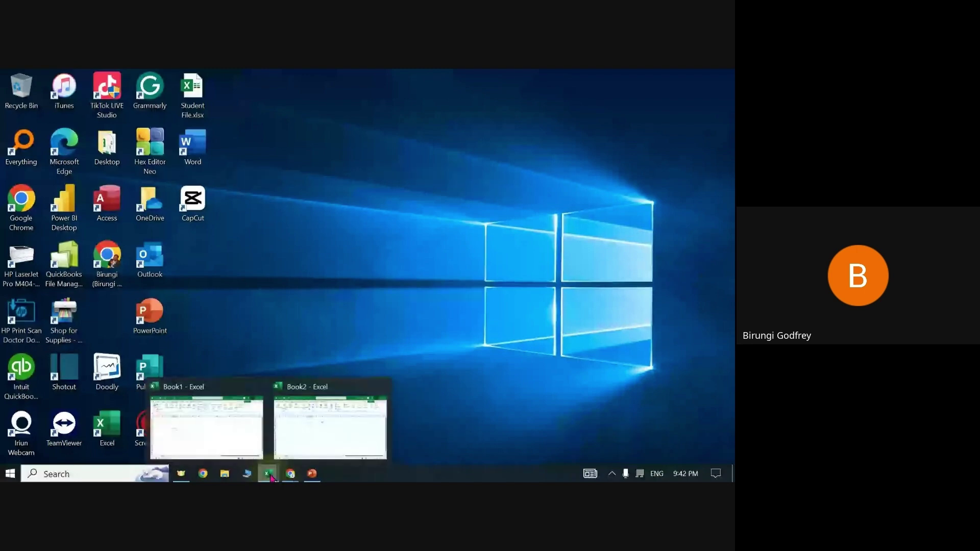
click(319, 426)
click(286, 275)
click(298, 237)
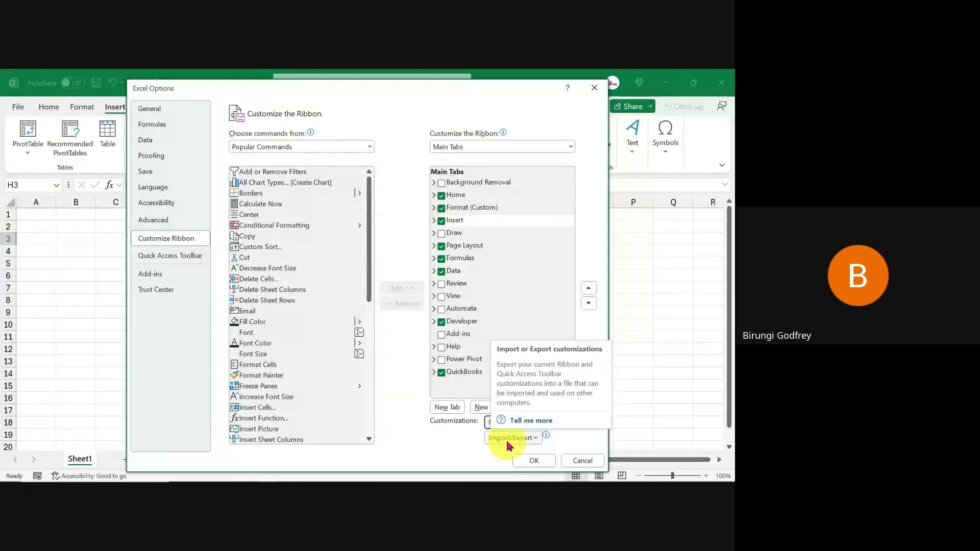
Step: View the import and export choices for ribbon customizations, close the options without exporting, and select cell I10
click(532, 439)
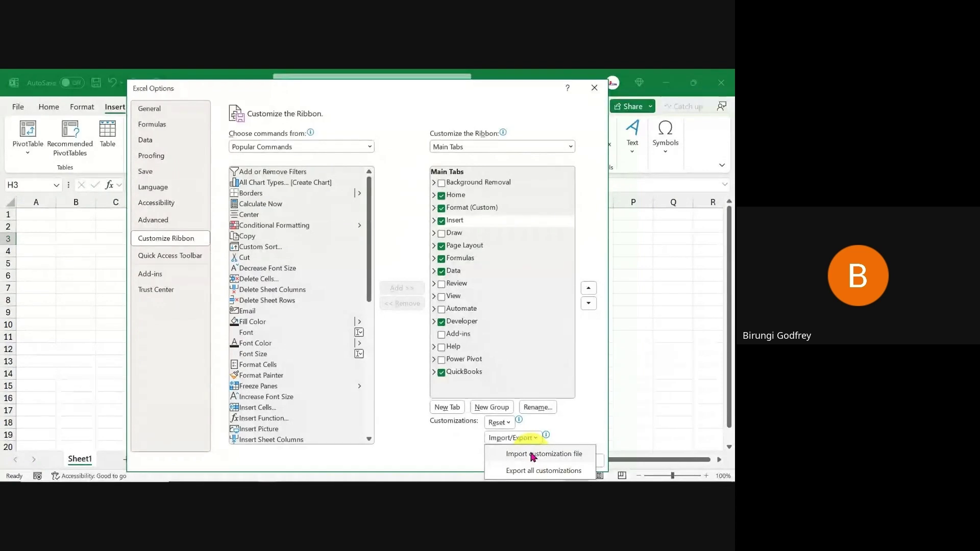
click(589, 92)
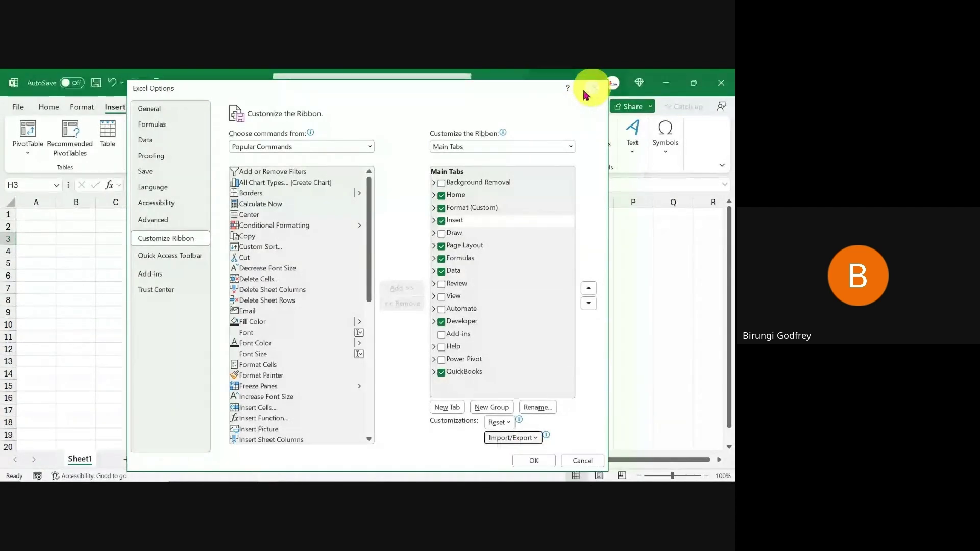
click(354, 326)
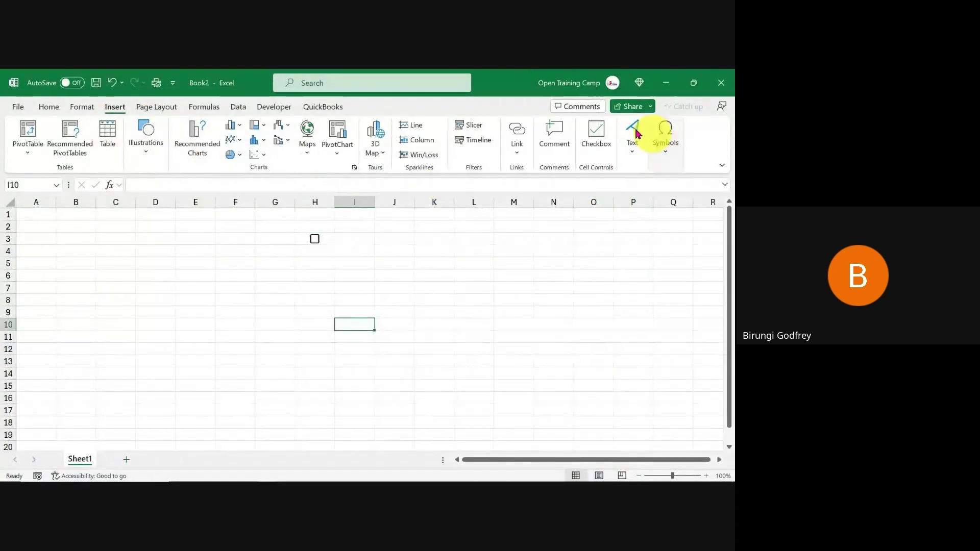
Step: Examine the customized ribbon's Home, Insert, Page Layout, Formulas, Data, Developer and QuickBooks commands, ending on Home
click(48, 107)
click(115, 106)
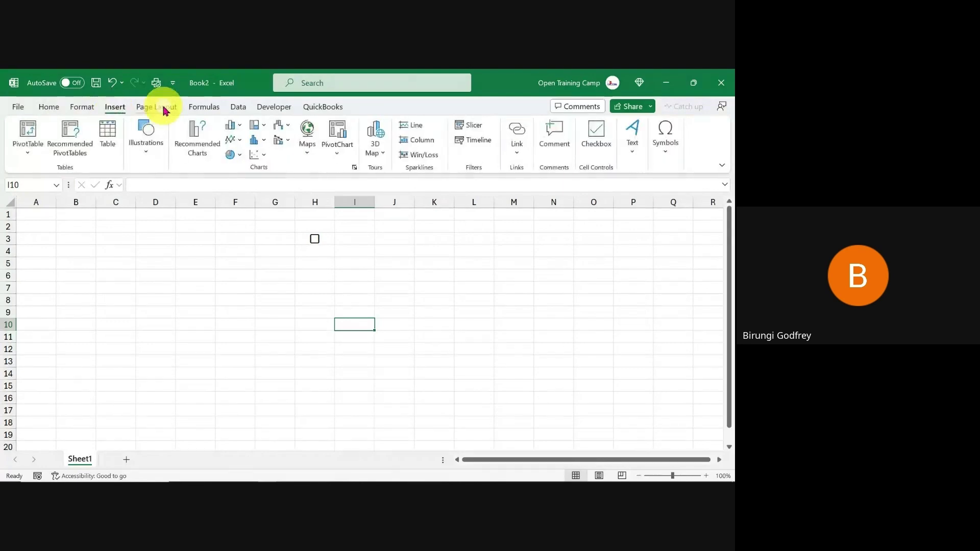
click(162, 108)
click(204, 107)
click(115, 107)
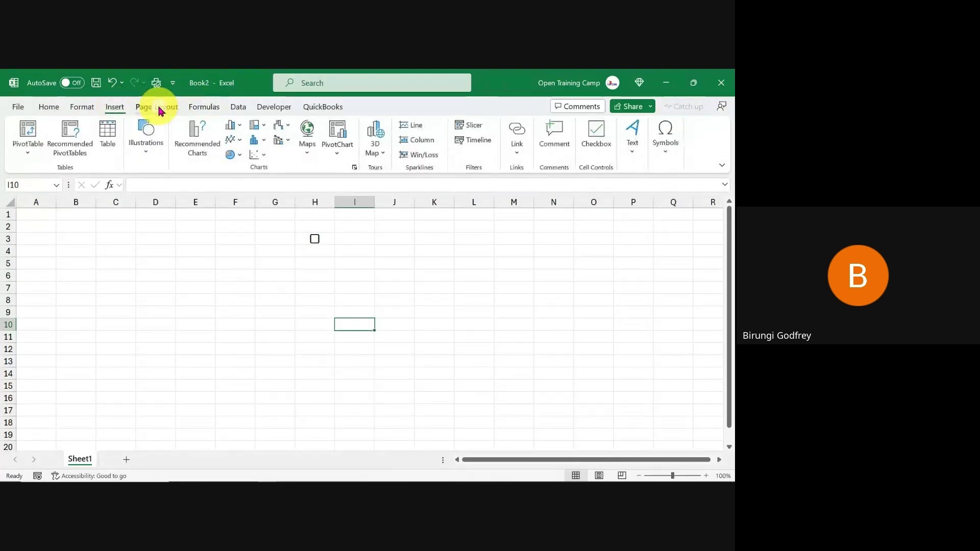
click(160, 108)
click(204, 107)
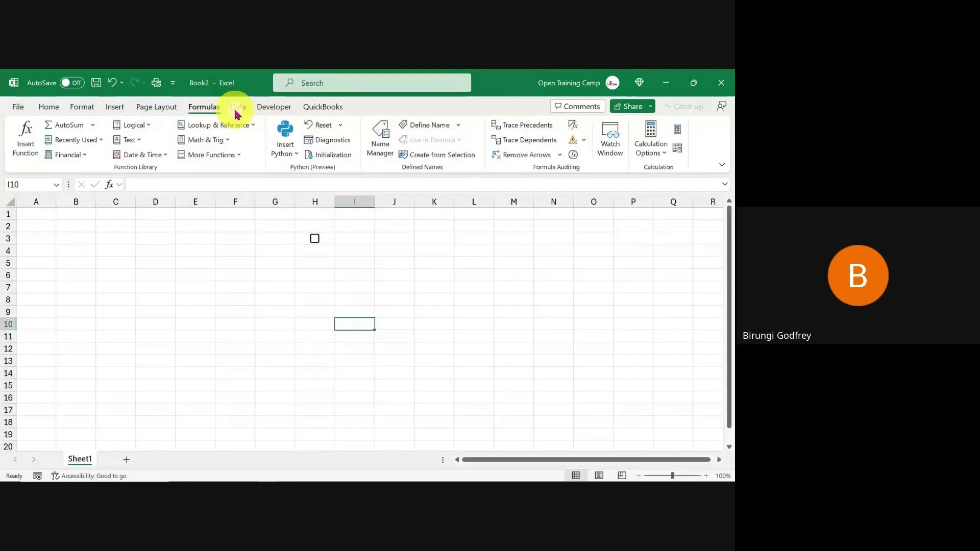
click(238, 107)
click(274, 107)
click(323, 106)
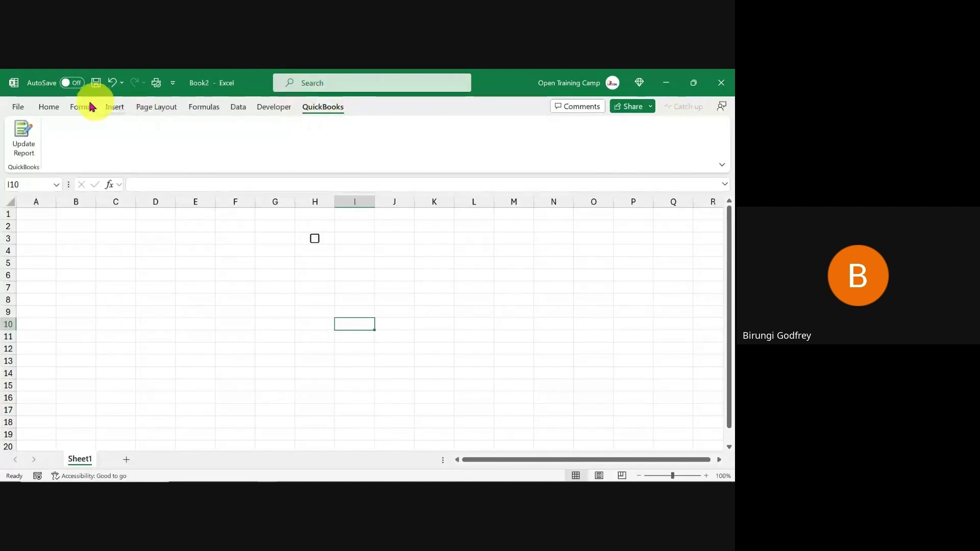
click(48, 106)
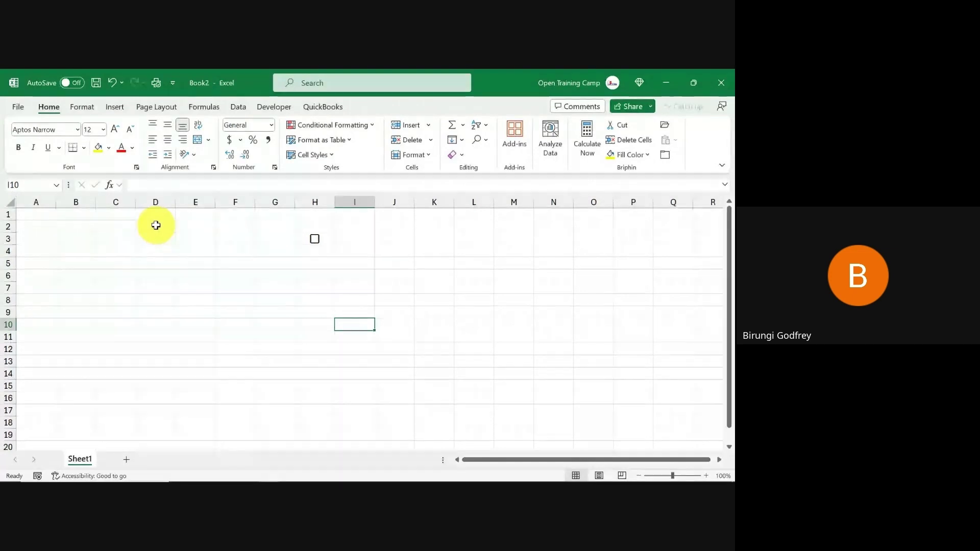
Step: Open the ribbon customization options and start exporting all customizations to a file
right_click(375, 161)
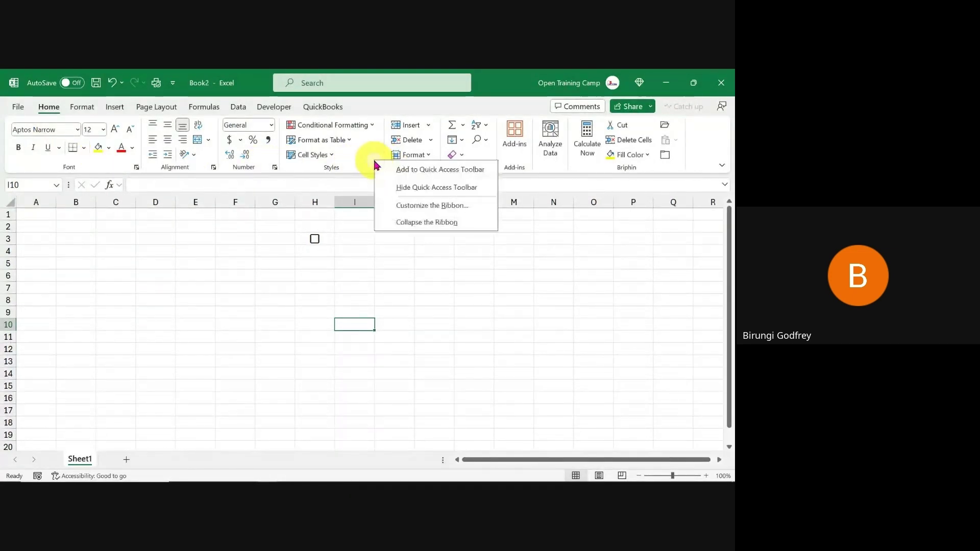
click(412, 207)
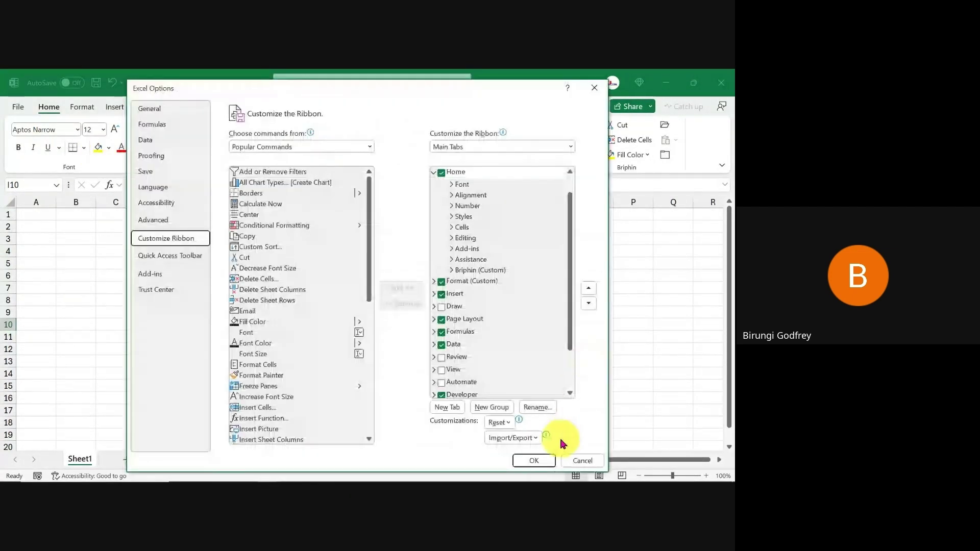
click(518, 442)
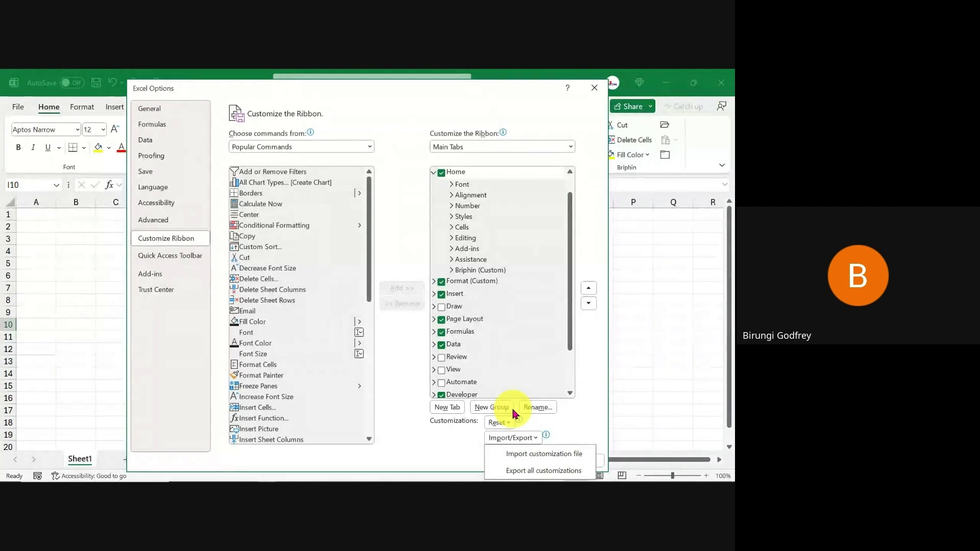
click(538, 471)
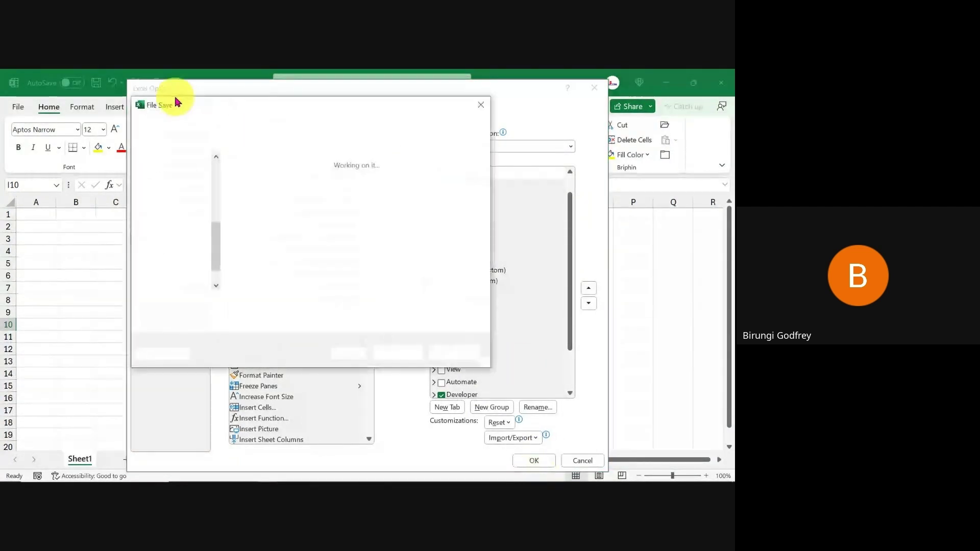
Step: Choose the Desktop folder as the save location for the exported customizations
drag(293, 118, 187, 103)
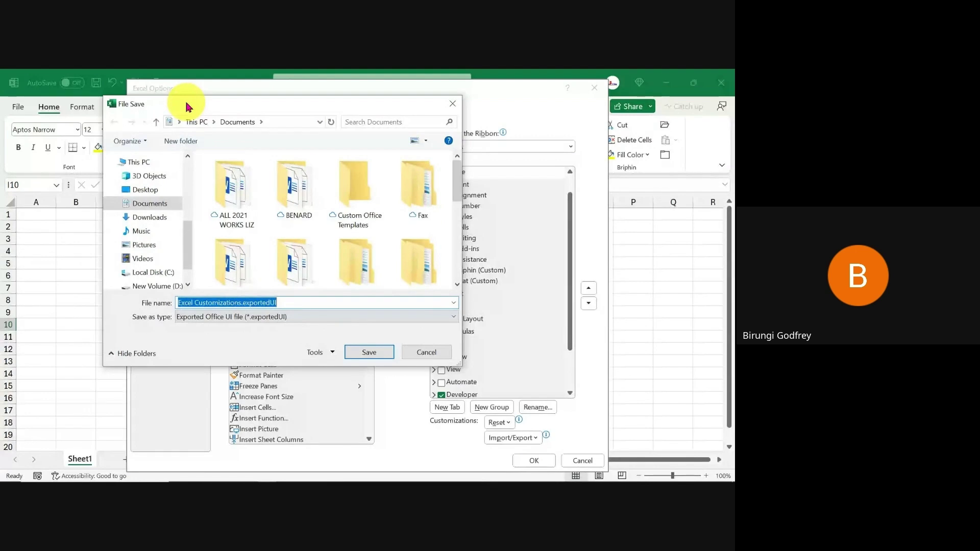
drag(185, 243, 188, 186)
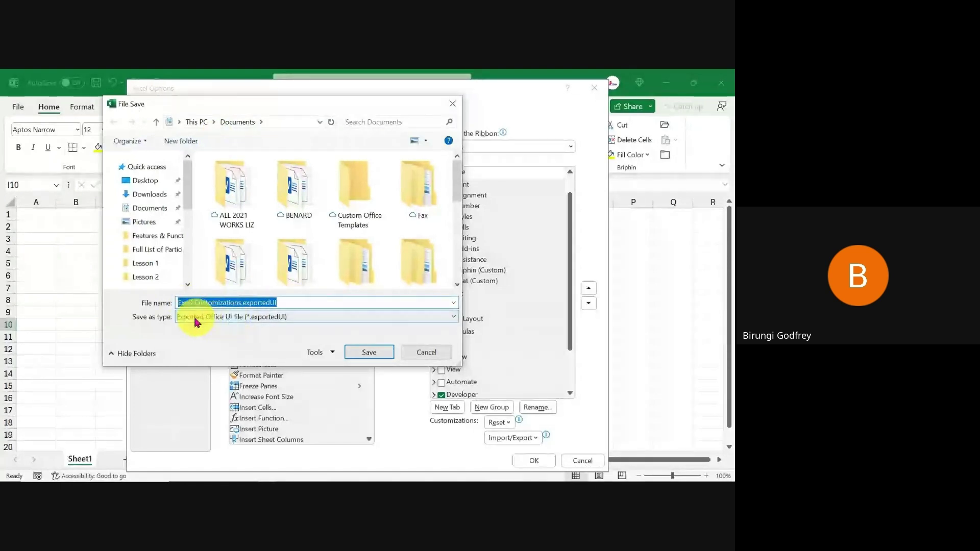
scroll(185, 193, down, 1)
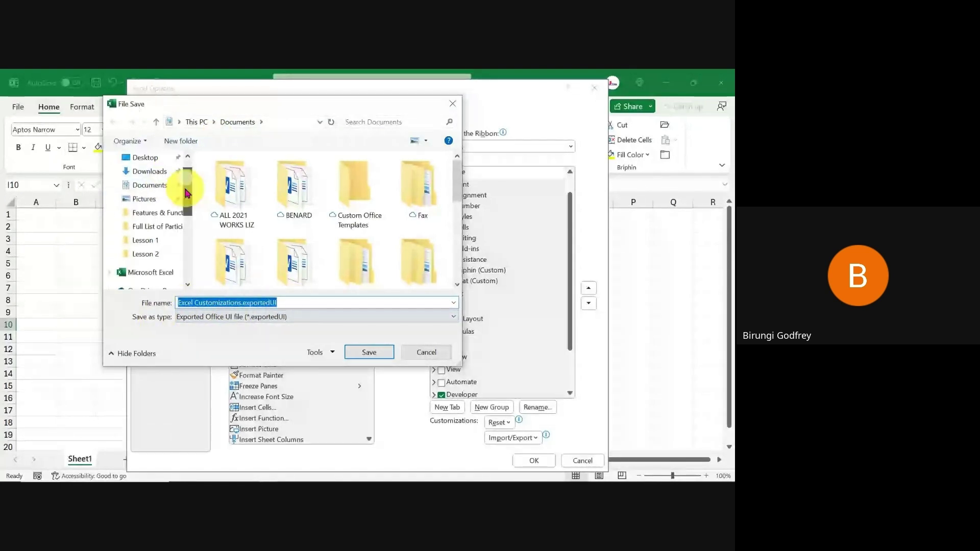
drag(185, 192, 185, 218)
click(135, 213)
scroll(288, 235, down, 3)
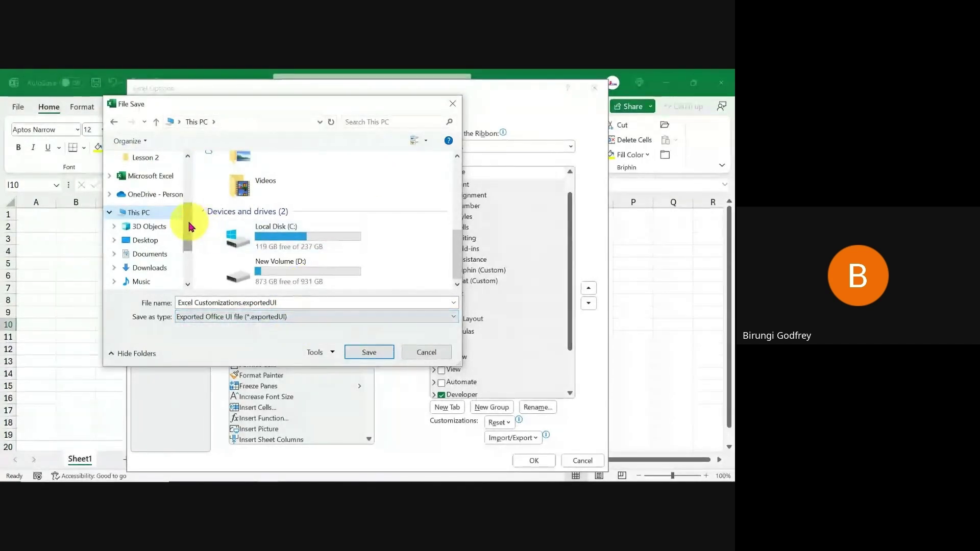
drag(189, 227, 188, 167)
click(145, 181)
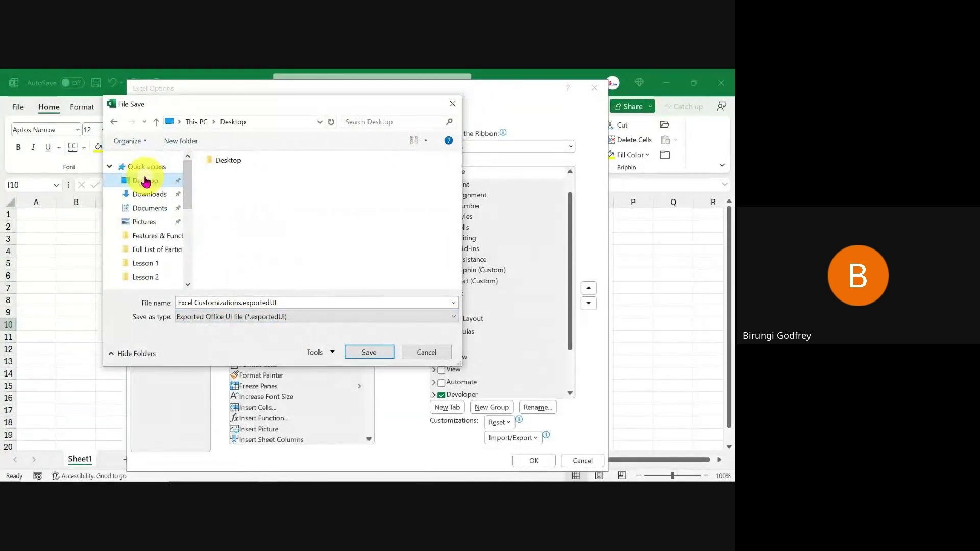
Step: Save the export as Excel Customizations.exportedUI and accept the Excel options
double_click(293, 302)
click(243, 303)
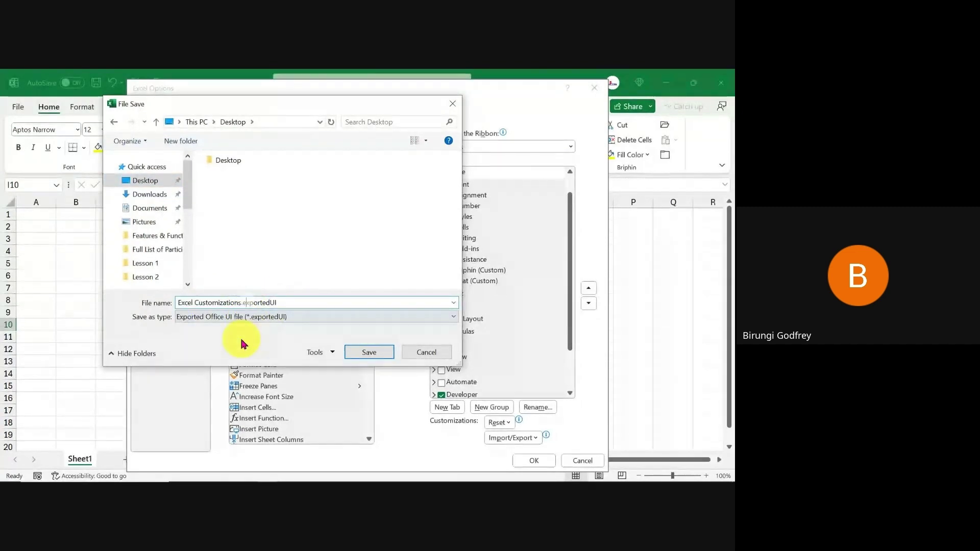
click(241, 303)
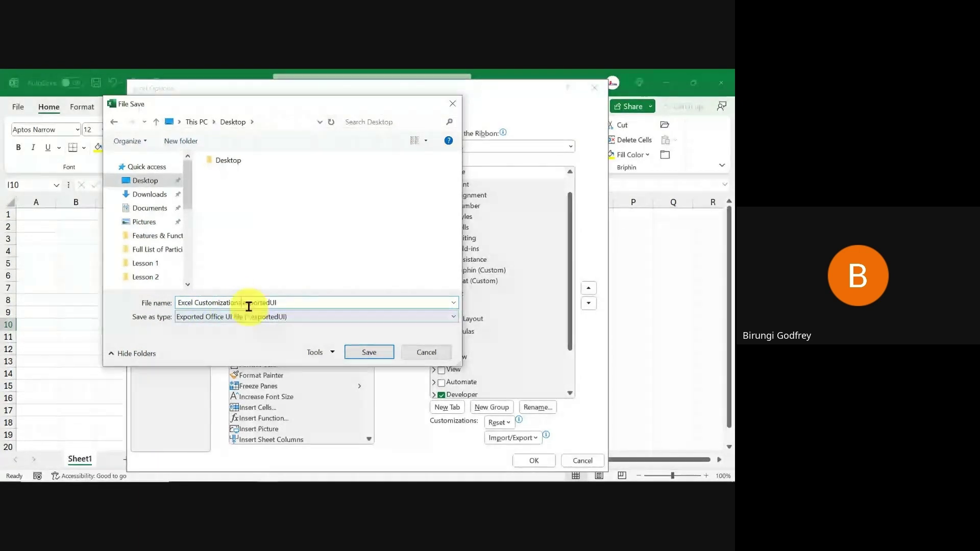
shift+click(188, 304)
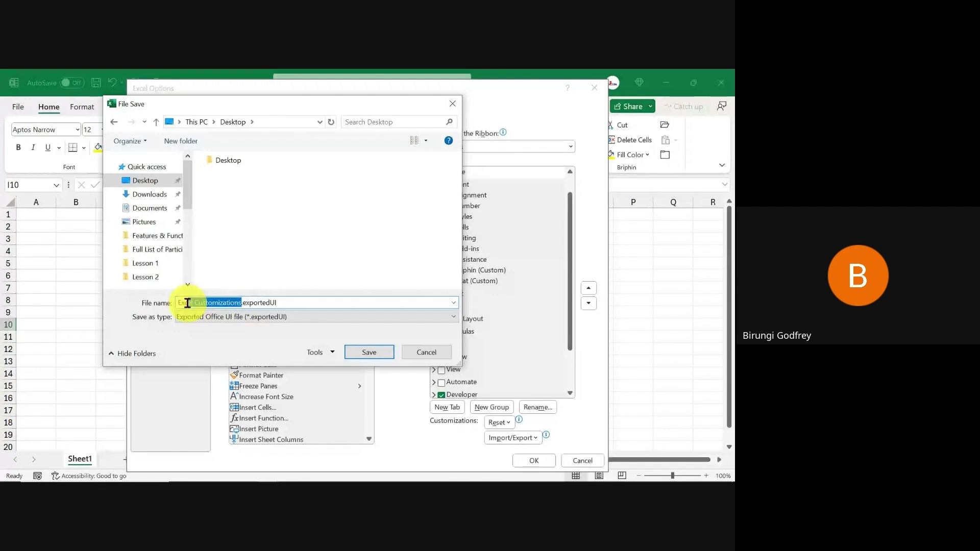
click(296, 307)
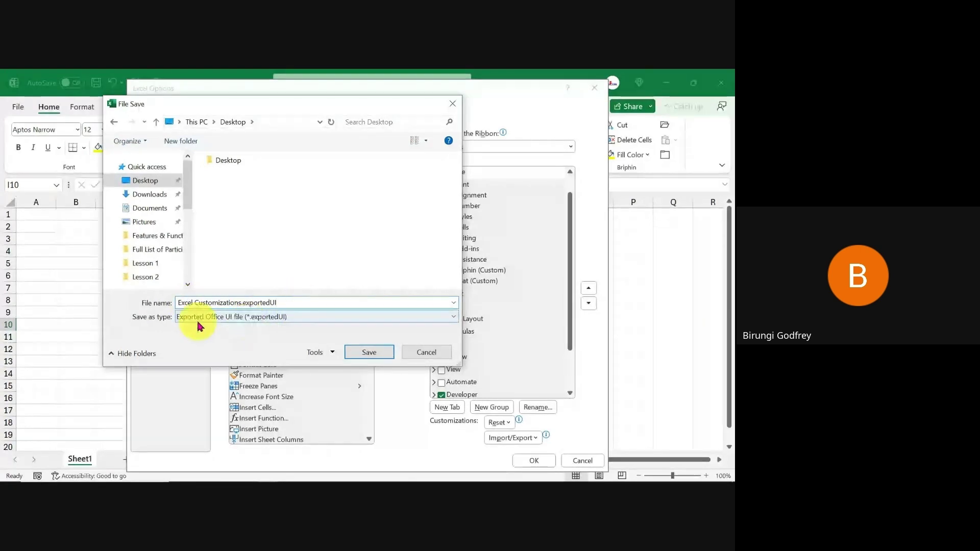
click(369, 353)
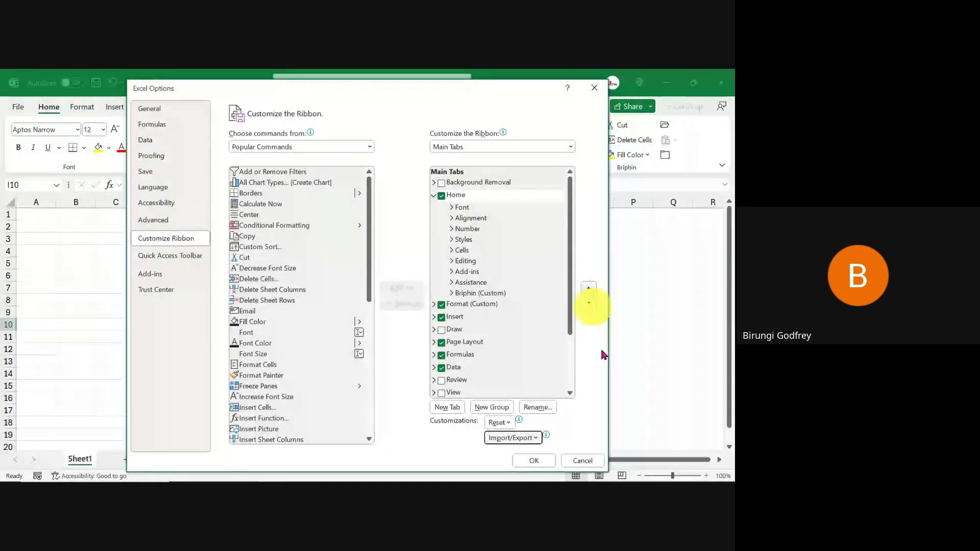
click(534, 459)
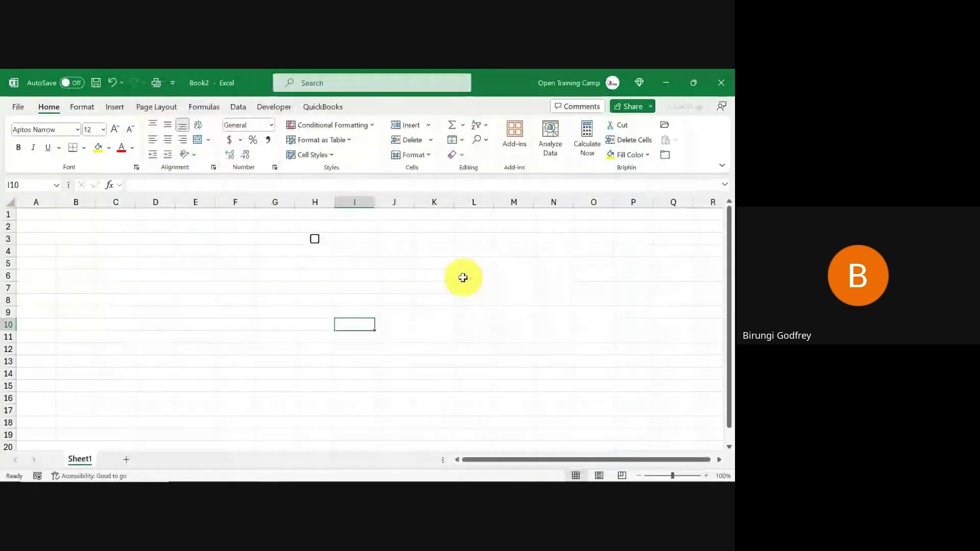
Step: Minimize Book2 to locate the exported customization file on the desktop, and return to the workbook at cell G8
click(675, 91)
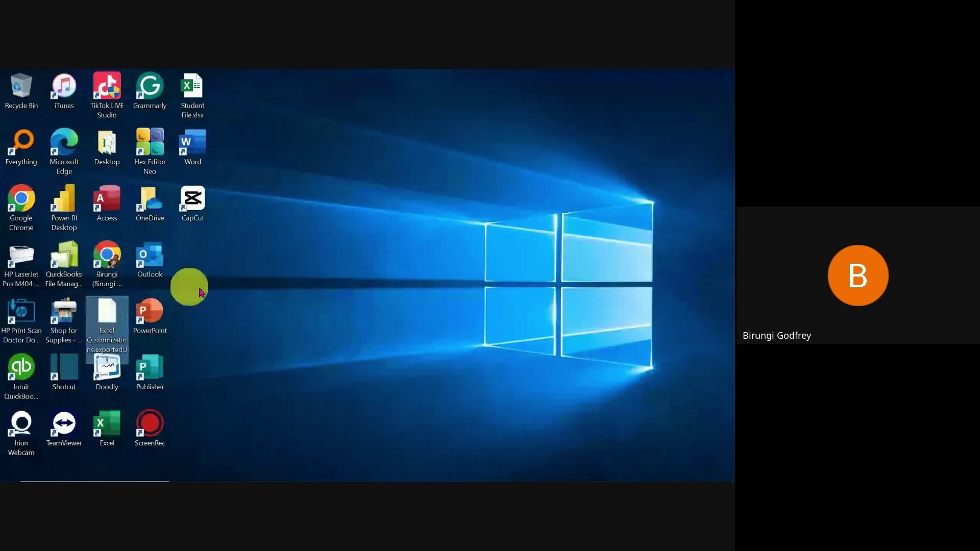
click(113, 321)
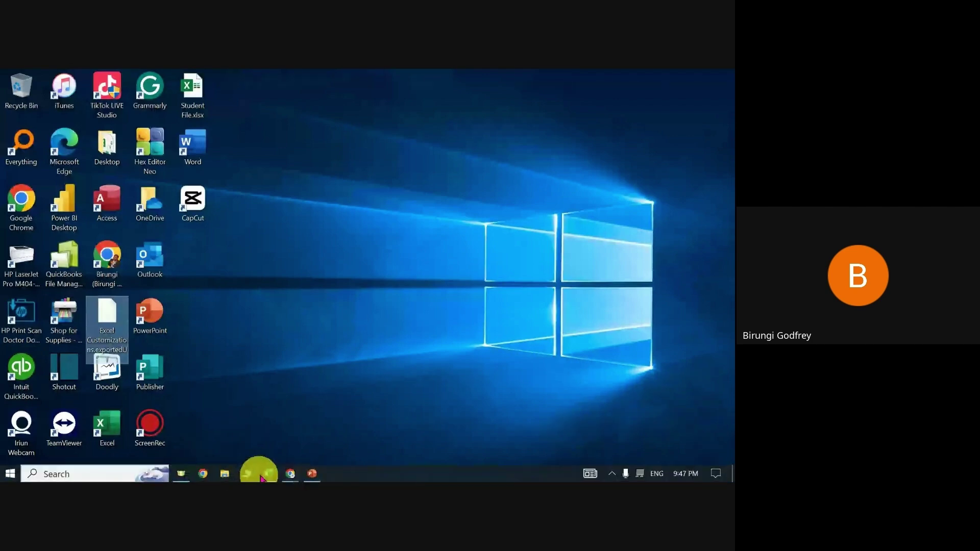
click(269, 474)
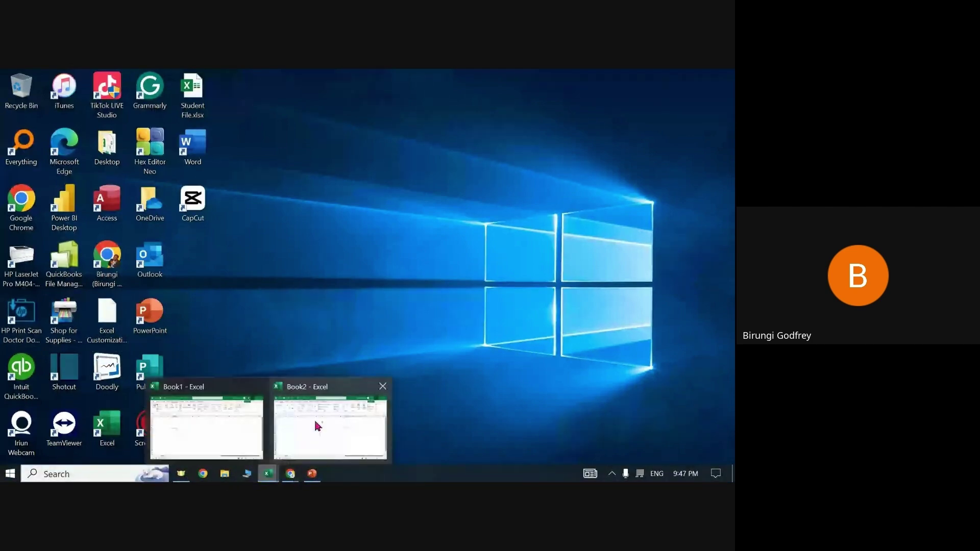
click(318, 421)
click(275, 298)
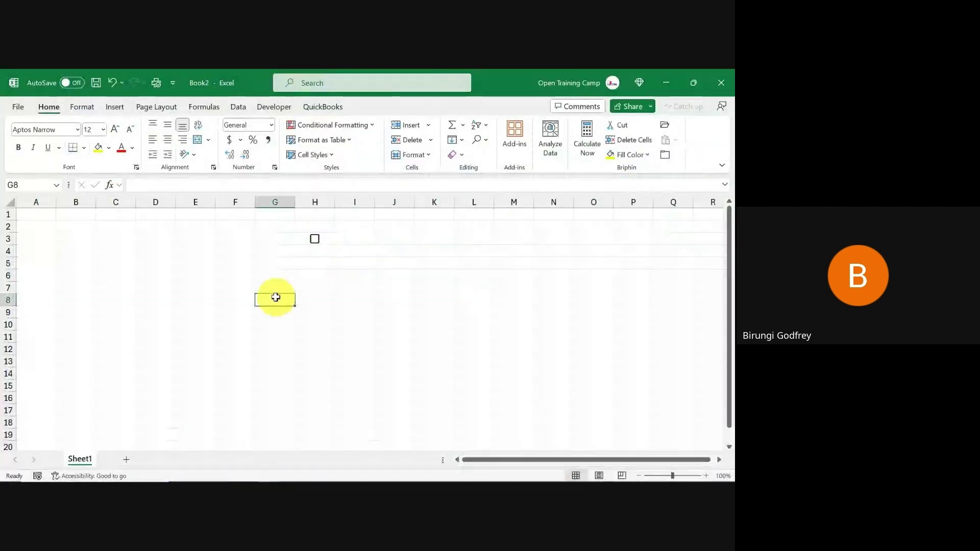
Step: Open the ribbon customization options and start importing a customization file
right_click(105, 164)
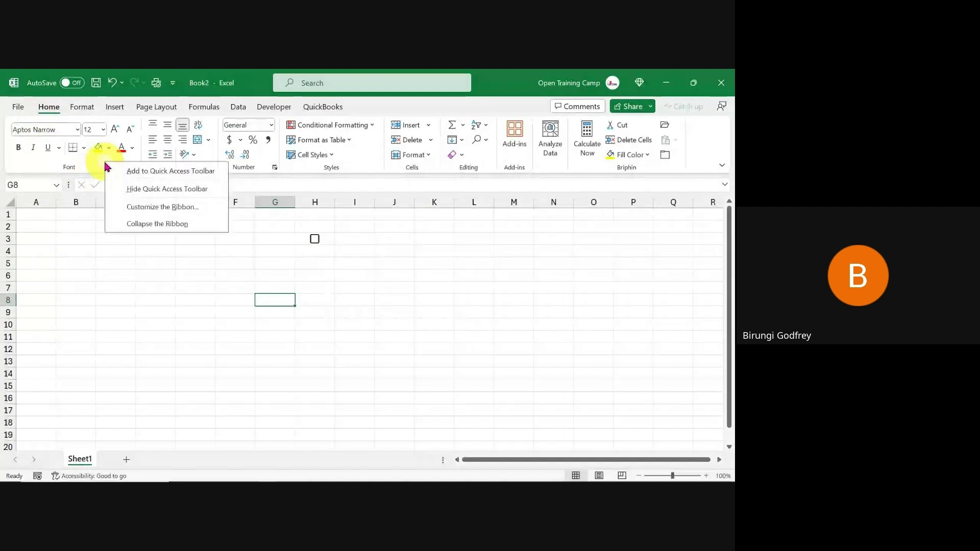
click(148, 207)
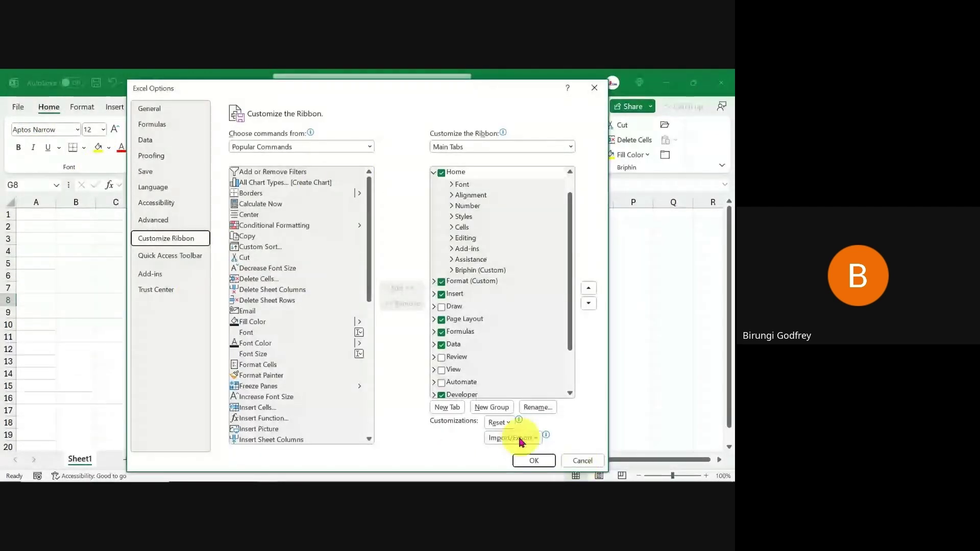
click(522, 440)
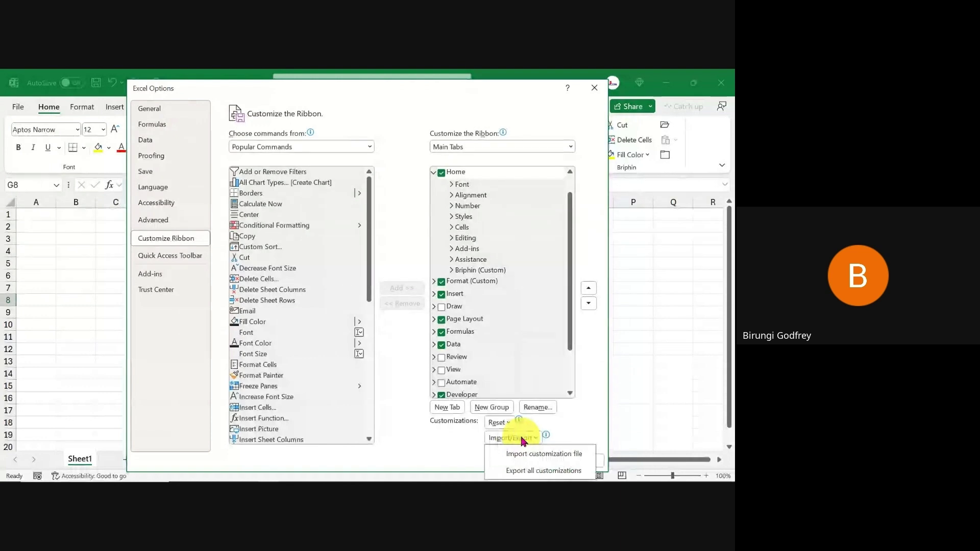
click(551, 454)
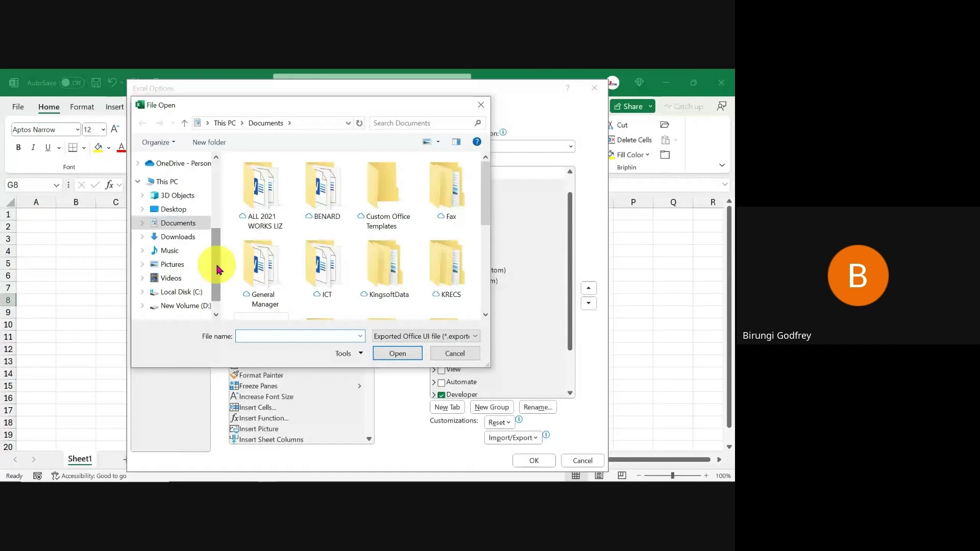
Step: Choose Excel Customizations.exportedUI from the Desktop folder as the file to import
drag(216, 268, 216, 199)
click(173, 181)
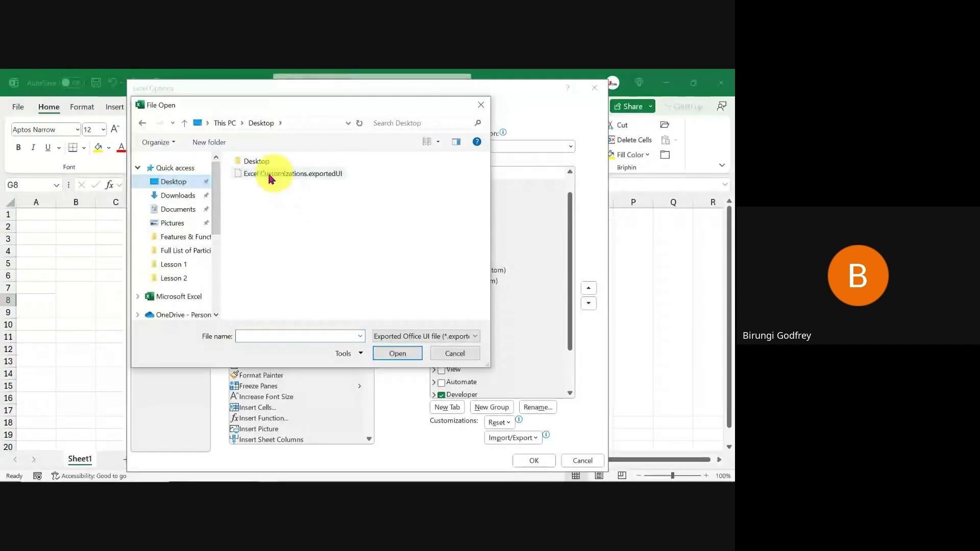
click(263, 173)
click(399, 354)
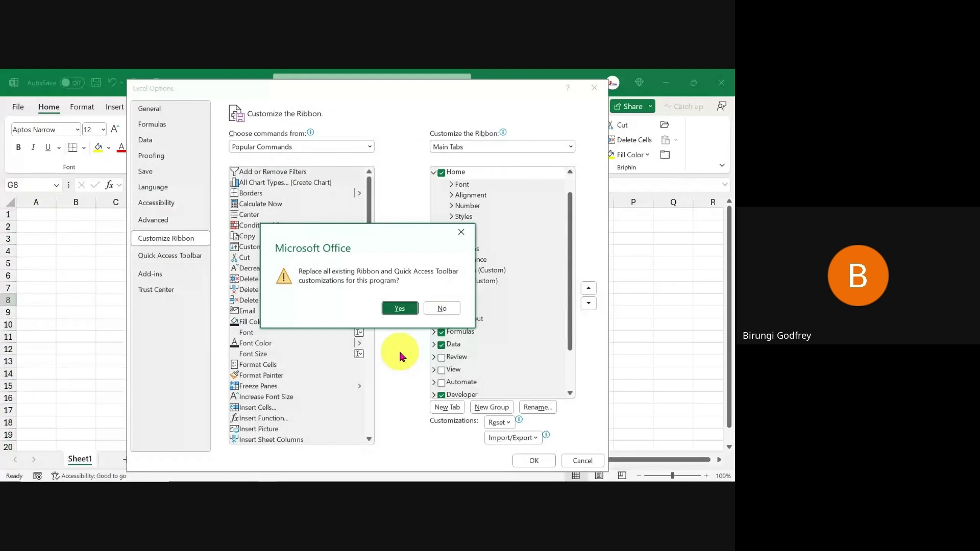
Step: Decline replacing the existing Ribbon and Quick Access Toolbar customizations and cancel the Excel options
drag(322, 236, 259, 213)
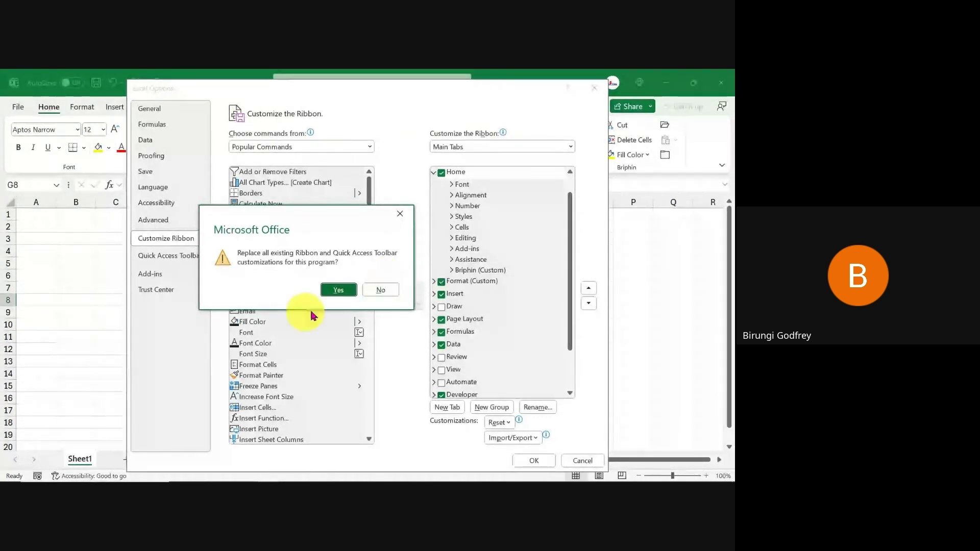
click(381, 290)
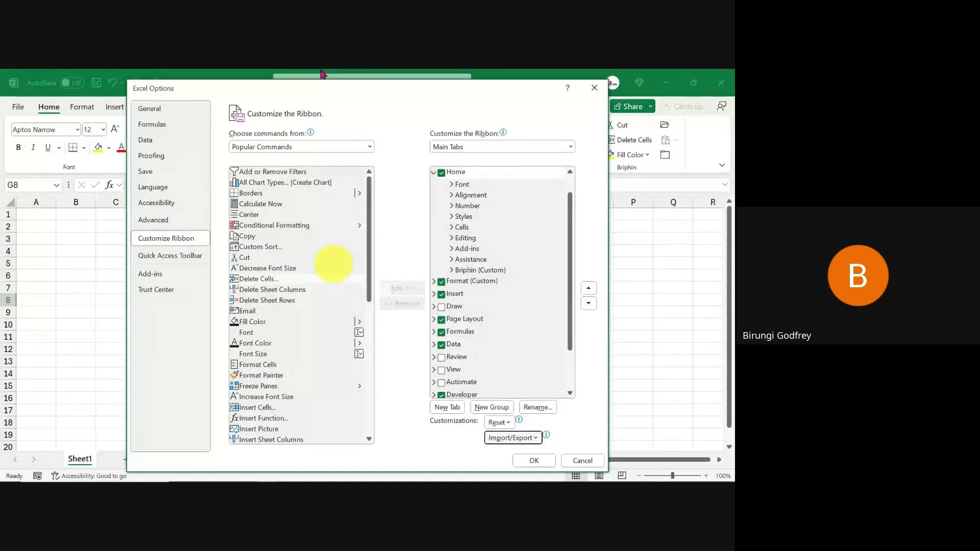
click(583, 459)
click(360, 290)
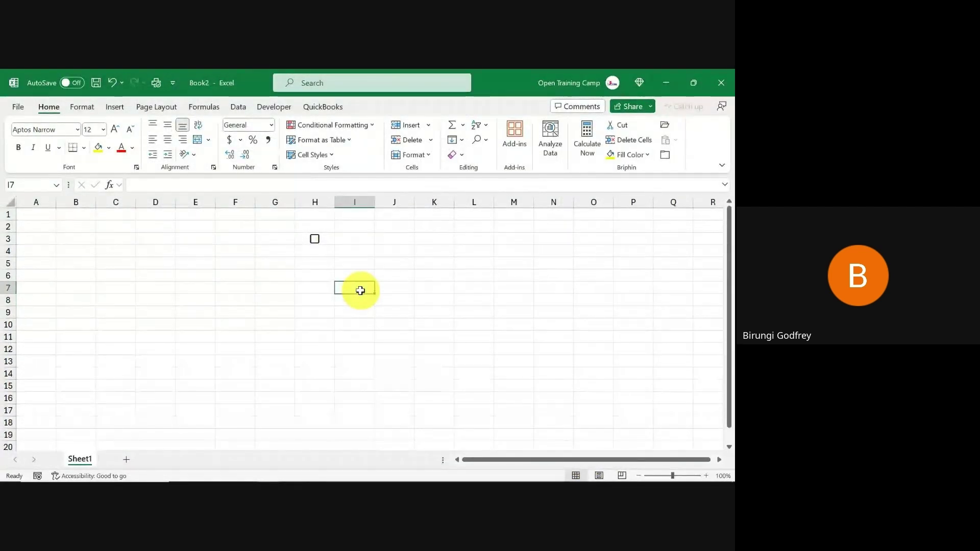
key(Up)
key(Up)
key(Right)
key(Right)
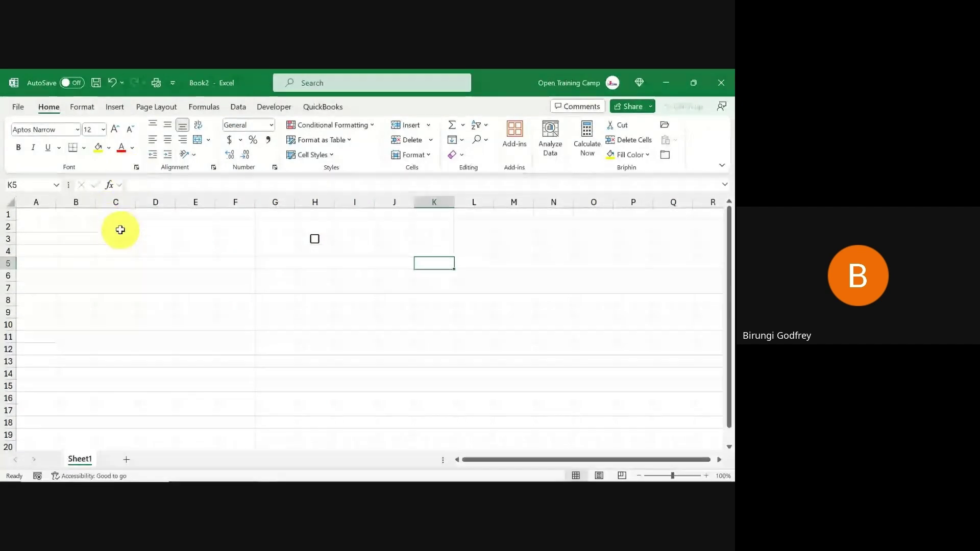
Step: Hide the Quick Access Toolbar and show it again
right_click(112, 165)
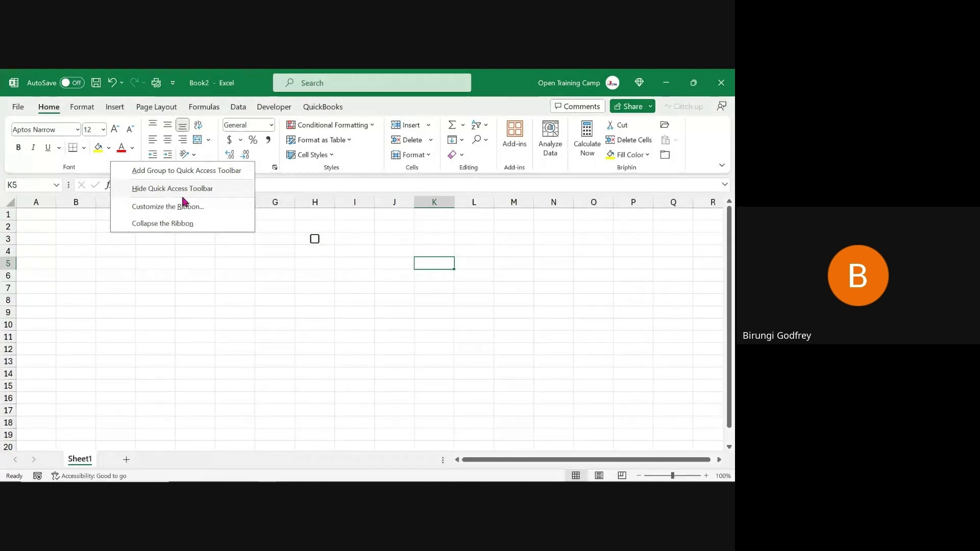
click(147, 190)
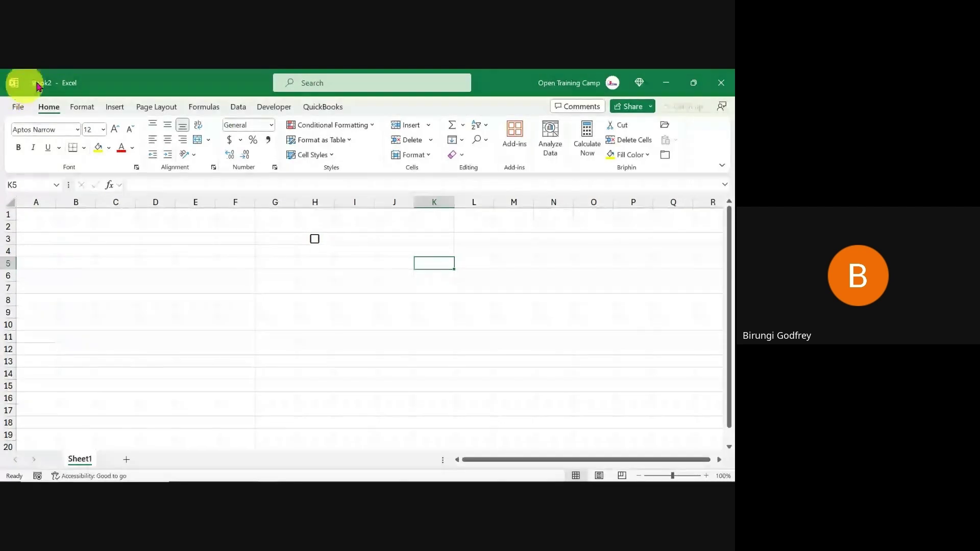
right_click(111, 159)
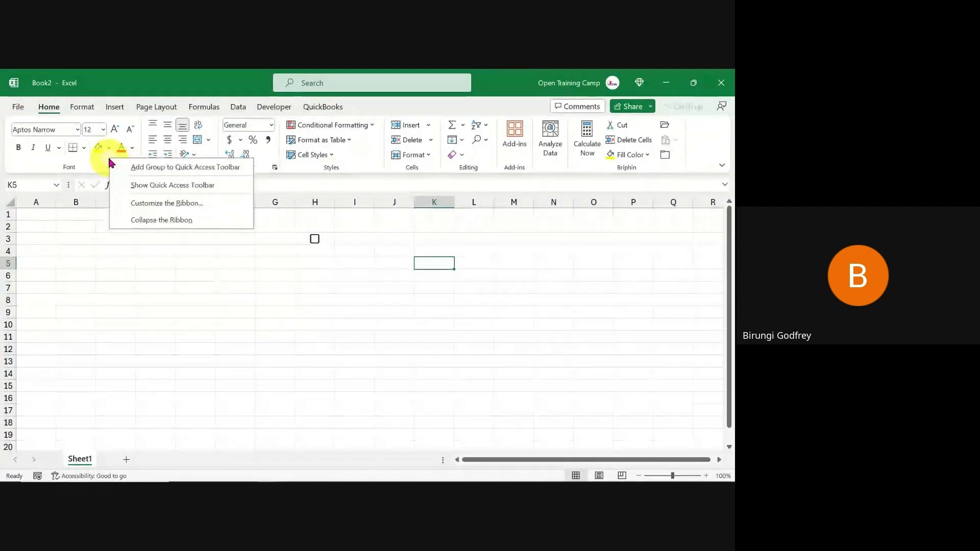
click(164, 185)
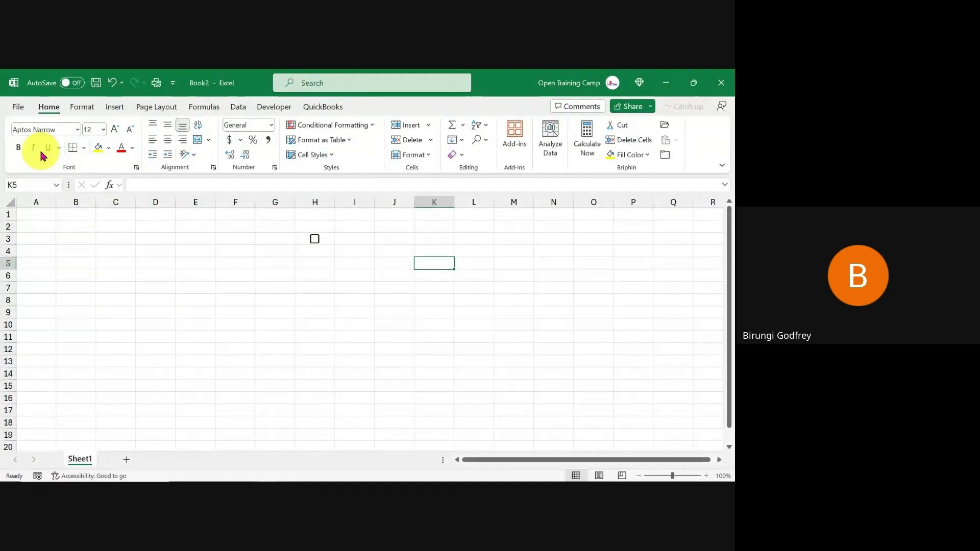
Step: Add the Bottom Border and Bold commands from the Font group to the Quick Access Toolbar
right_click(75, 152)
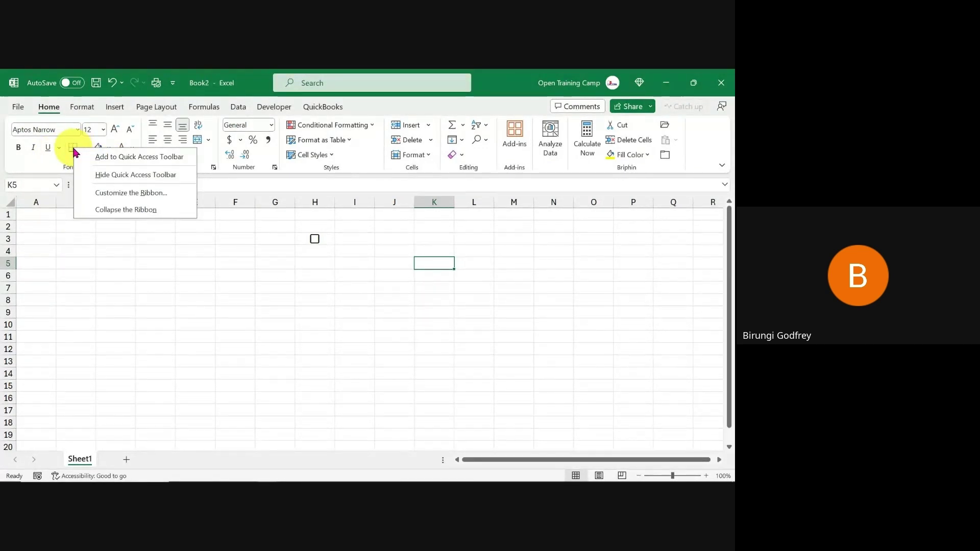
click(135, 158)
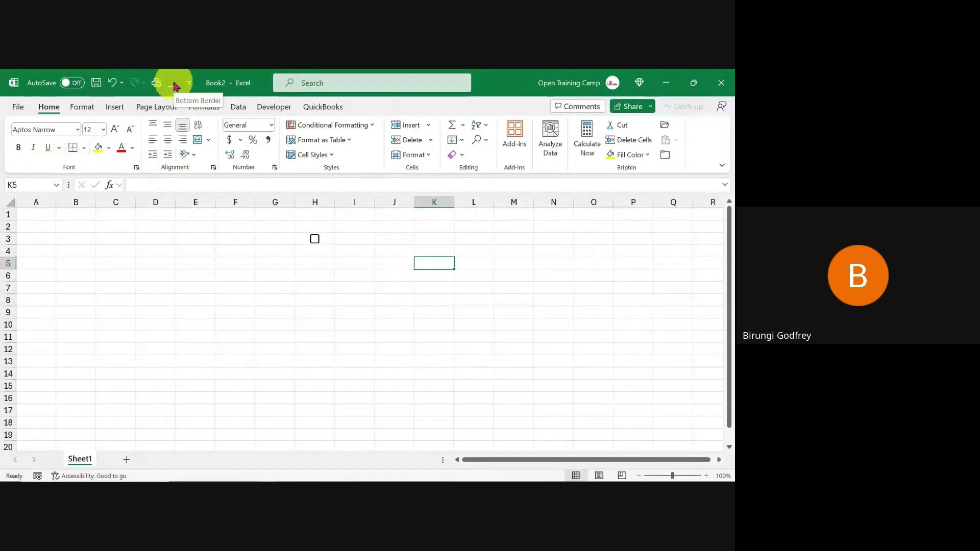
right_click(19, 152)
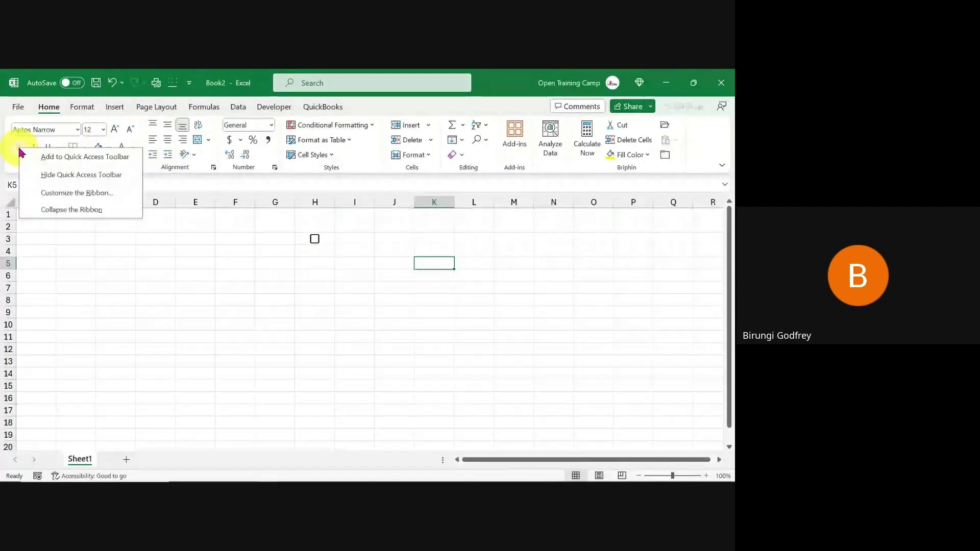
click(60, 157)
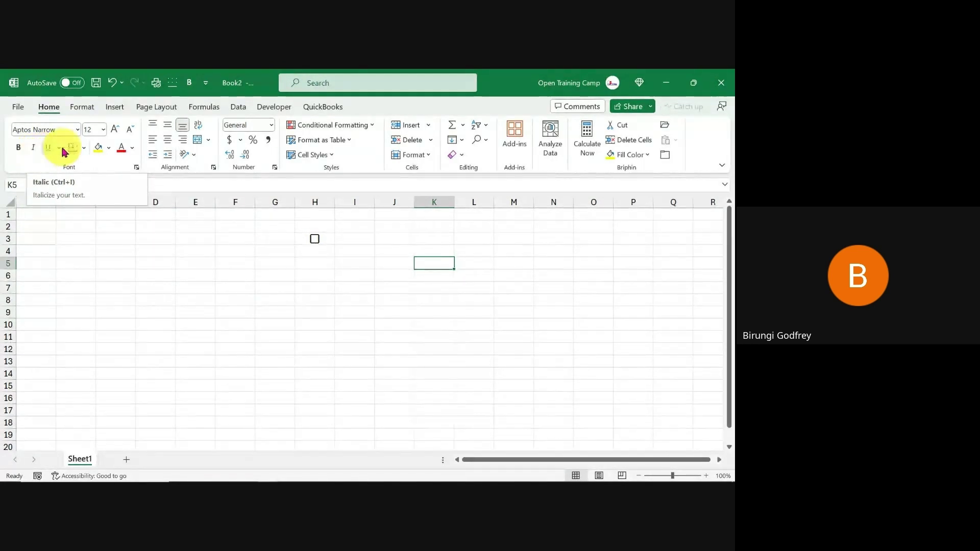
click(79, 108)
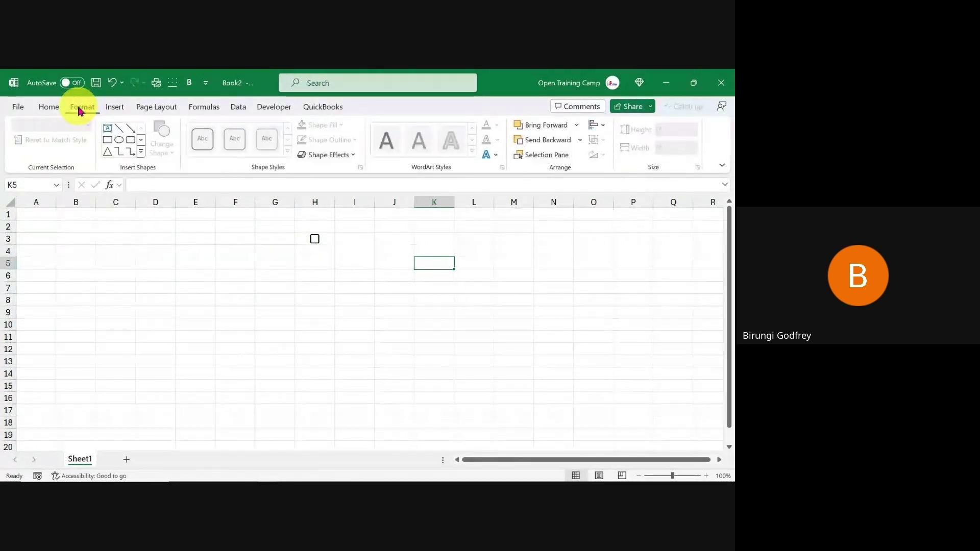
click(42, 108)
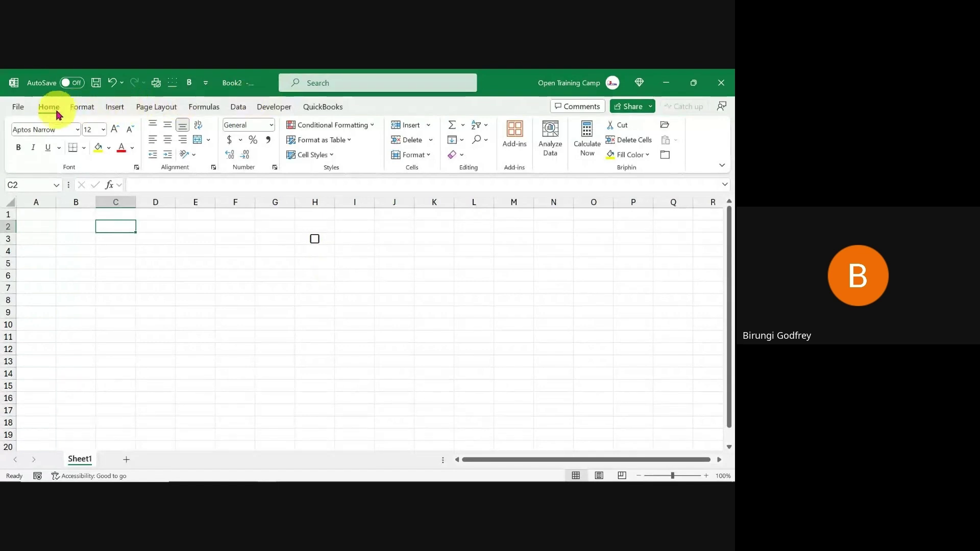
click(555, 248)
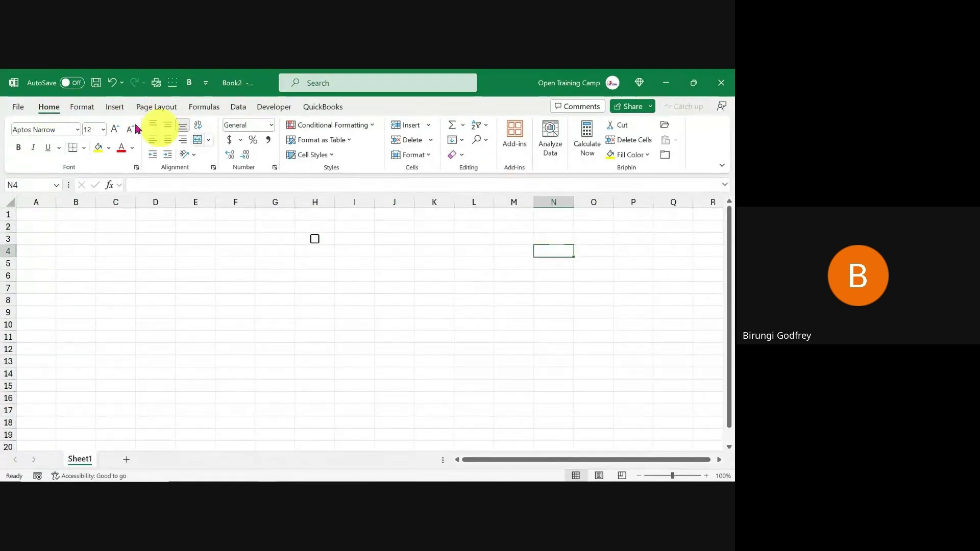
Step: Collapse the ribbon to its tab names and expand it again
double_click(49, 107)
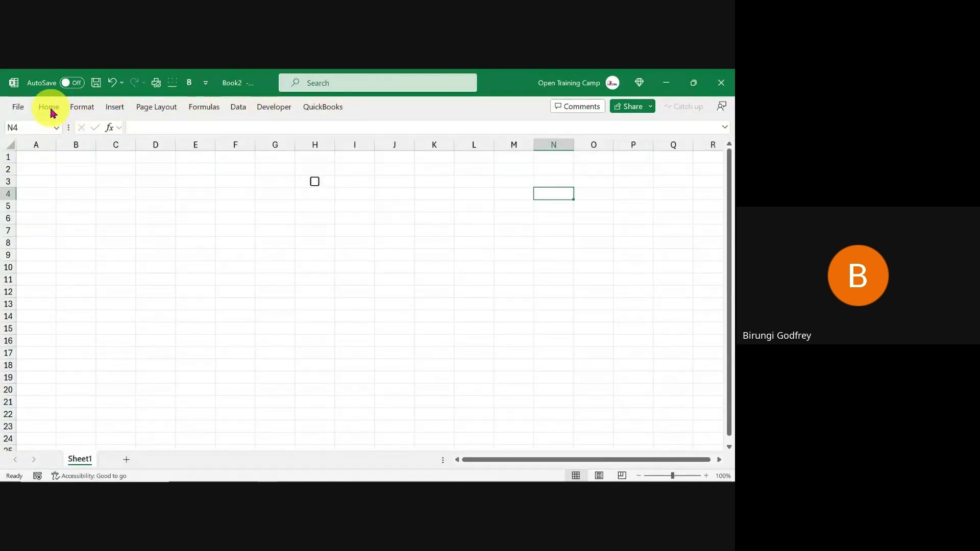
double_click(49, 108)
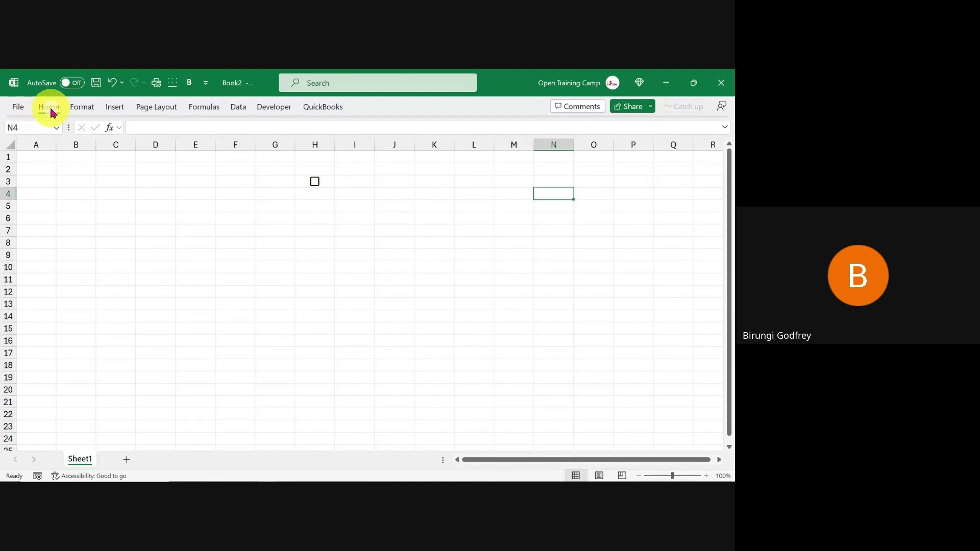
click(155, 251)
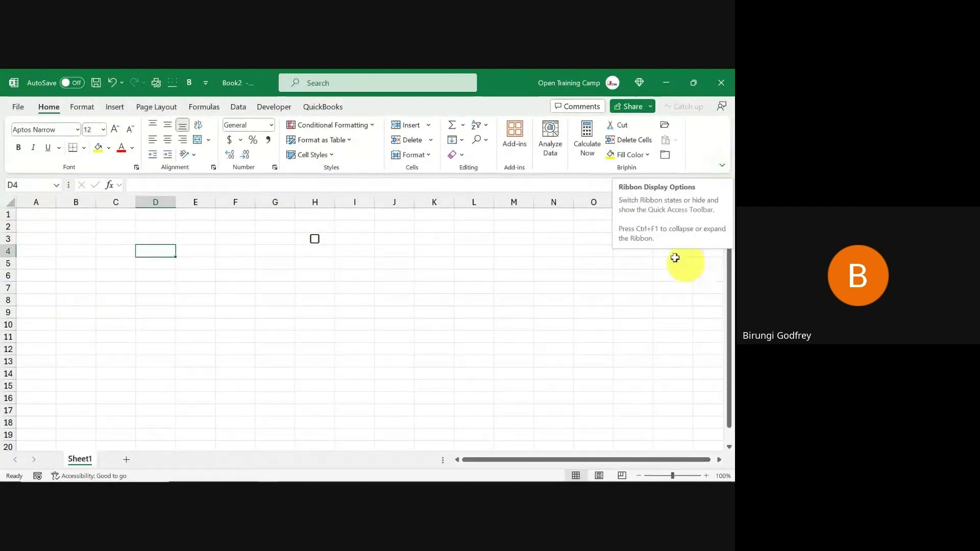
Step: Switch the ribbon display to full-screen mode and try working in several cells across the worksheet
click(723, 168)
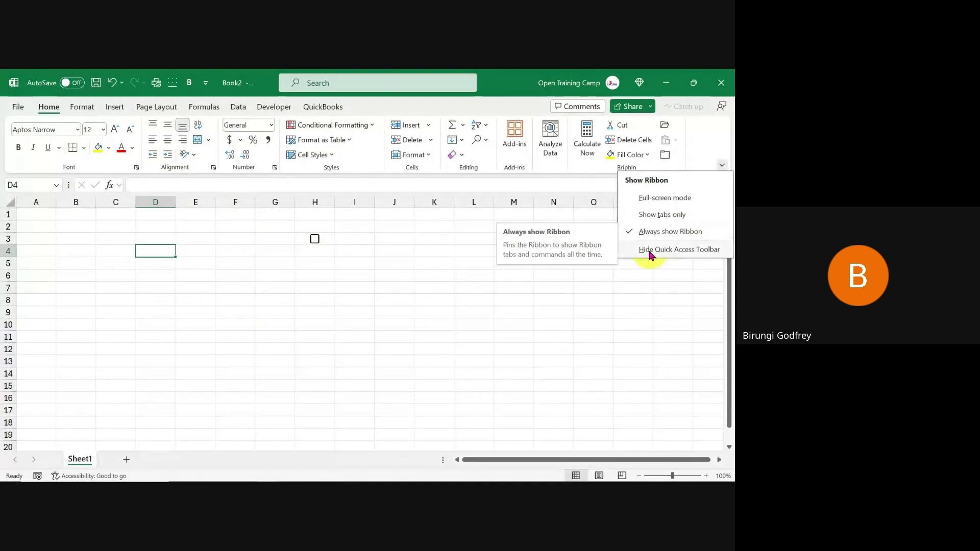
click(647, 198)
click(81, 194)
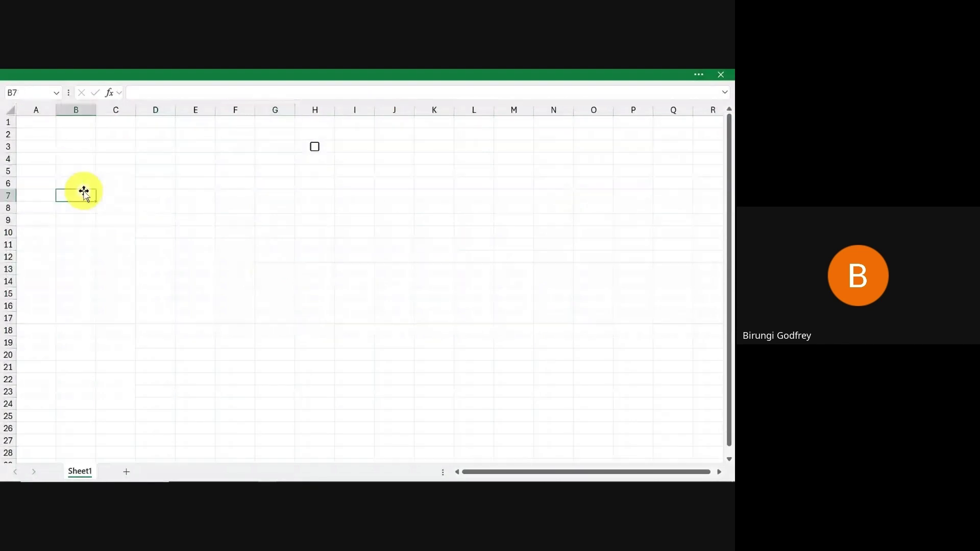
scroll(218, 254, down, 6)
scroll(217, 255, up, 6)
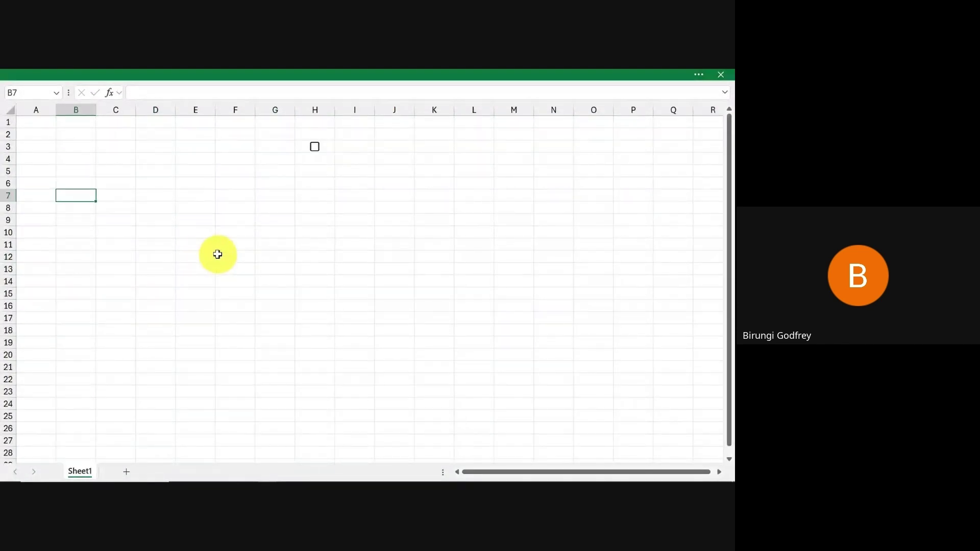
click(189, 219)
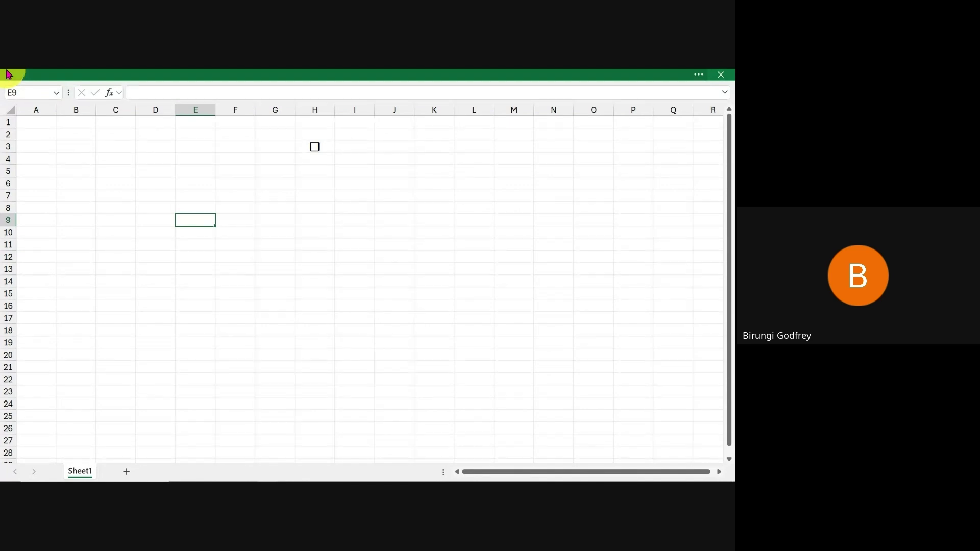
click(540, 197)
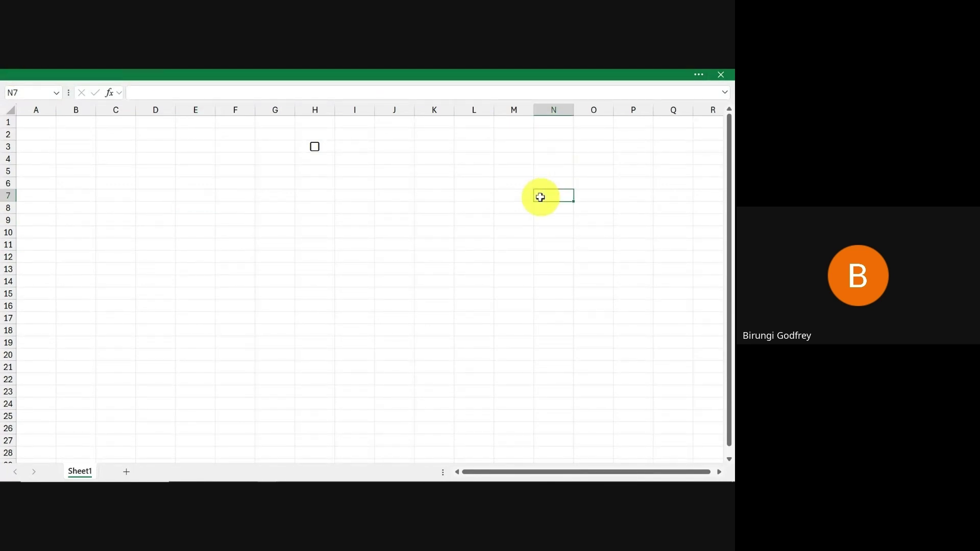
click(267, 221)
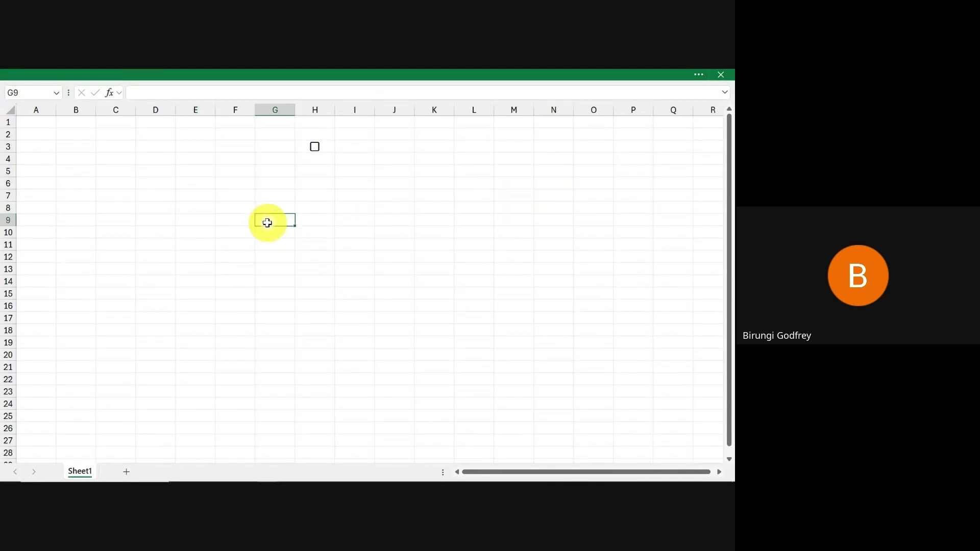
Step: Reveal the ribbon temporarily from full-screen mode and set it to always show the ribbon
click(697, 75)
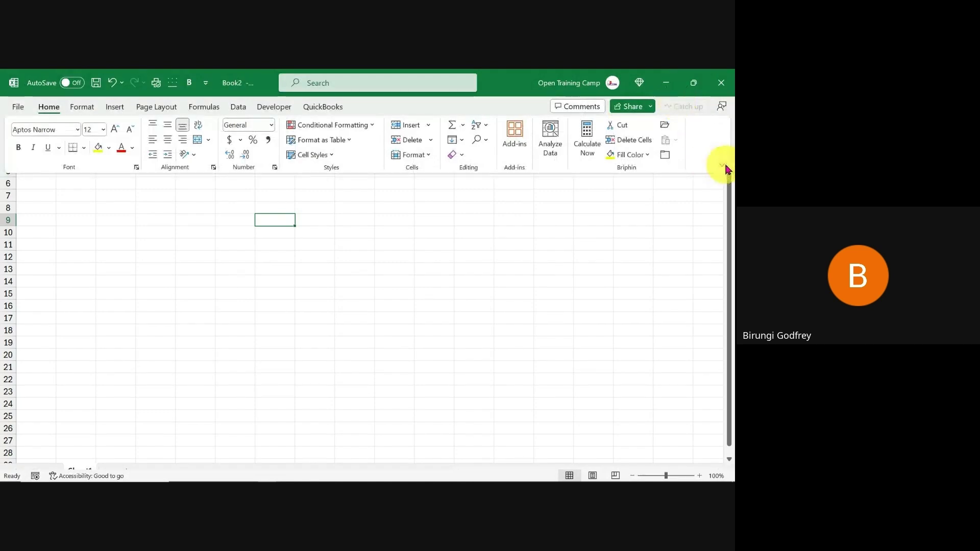
click(515, 294)
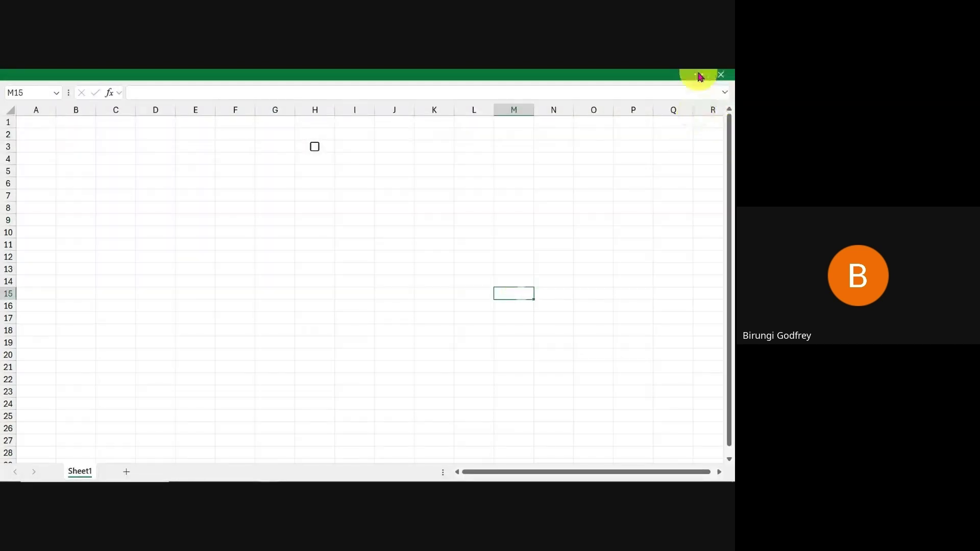
click(695, 75)
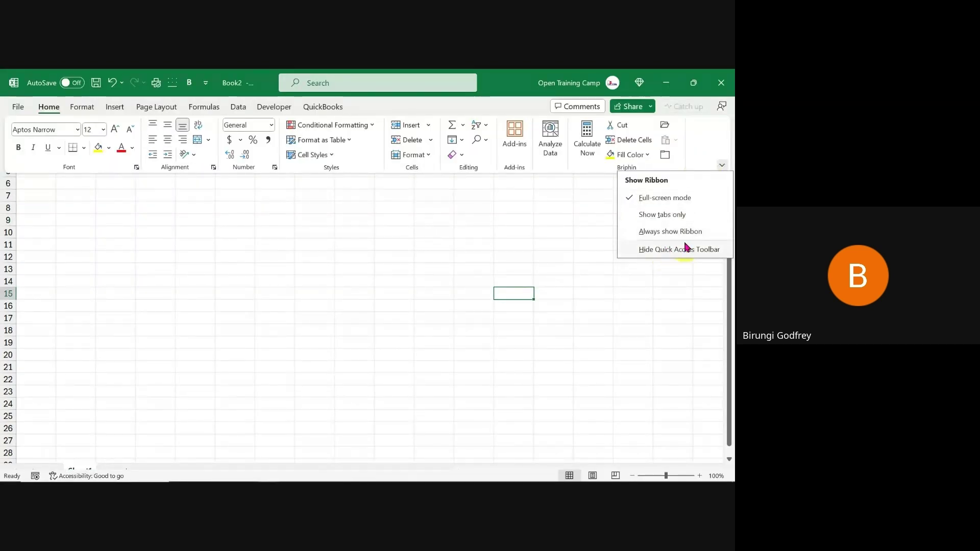
click(654, 232)
click(423, 286)
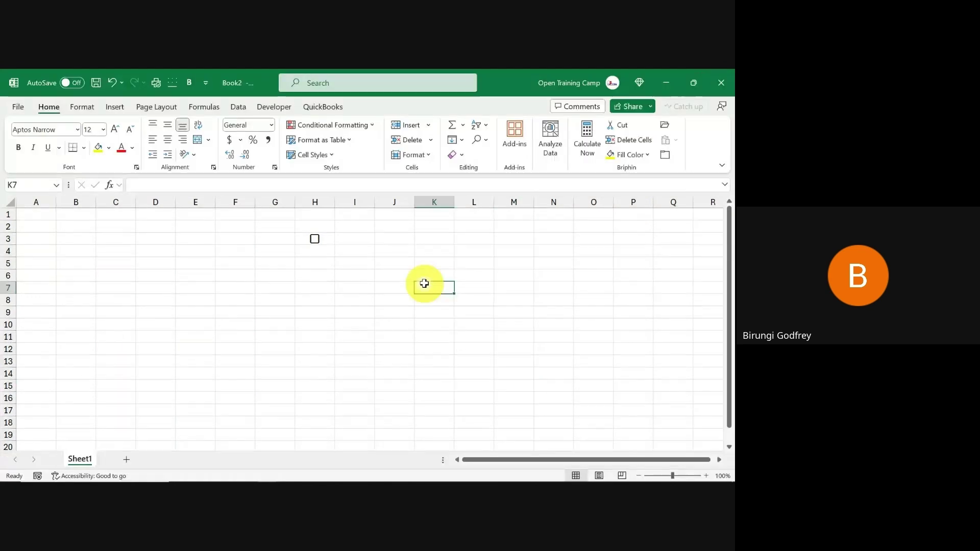
click(320, 284)
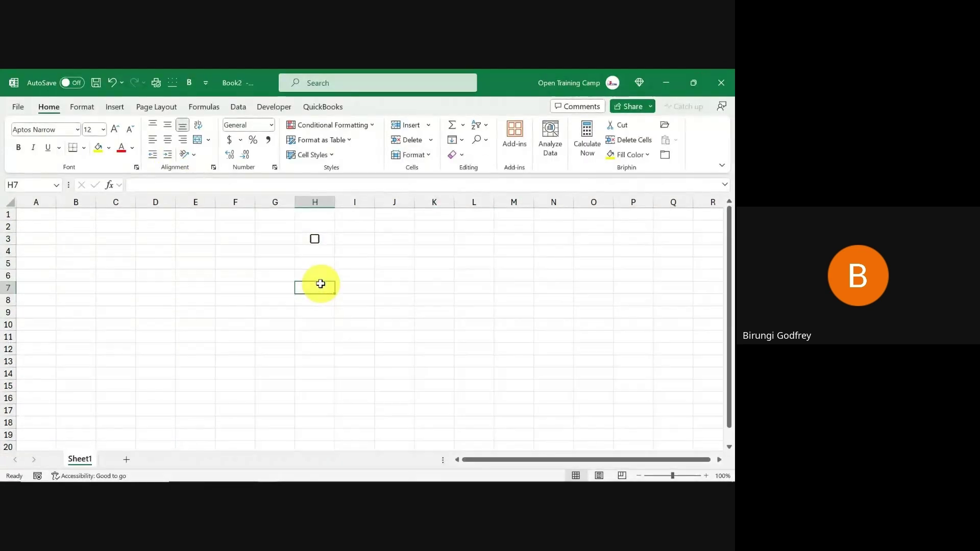
scroll(319, 281, down, 5)
scroll(309, 283, up, 5)
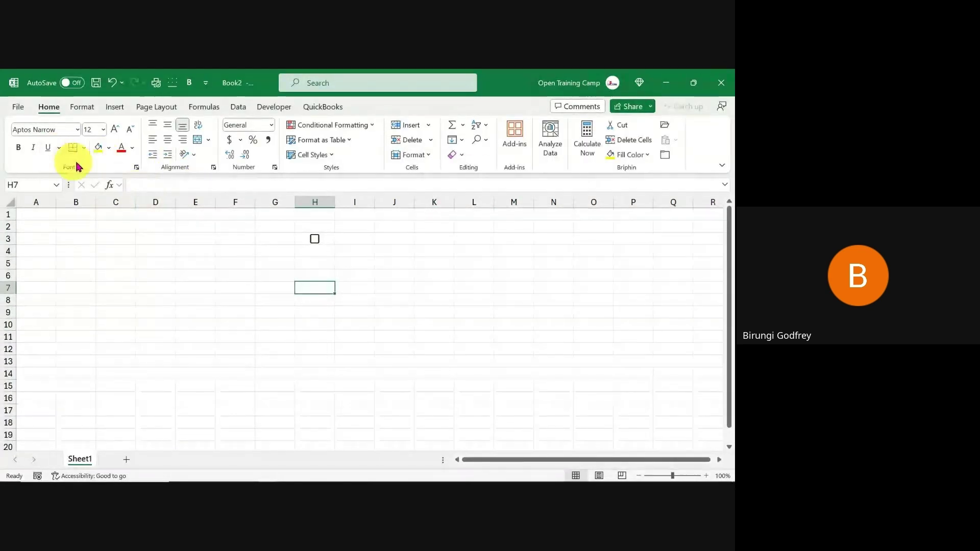
click(354, 336)
click(308, 288)
click(424, 285)
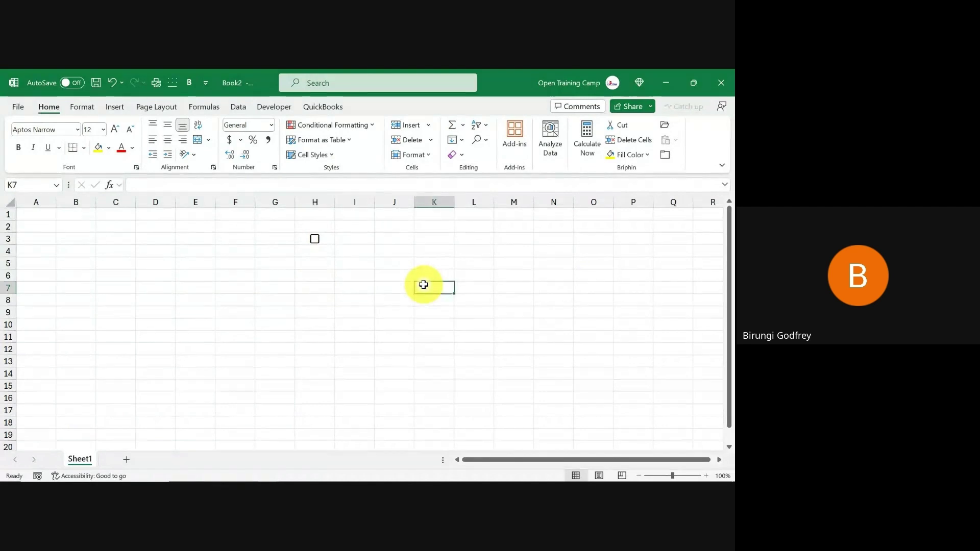
click(403, 273)
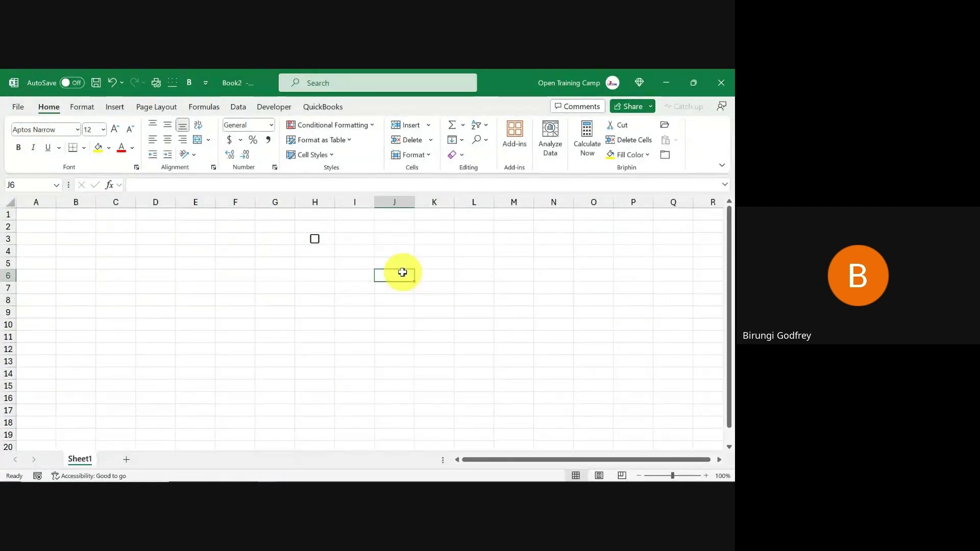
click(360, 272)
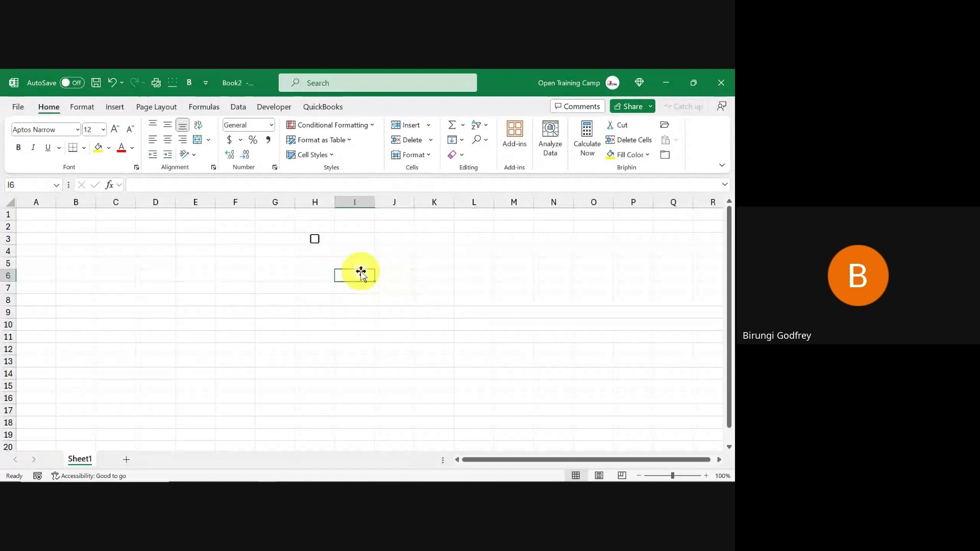
click(21, 108)
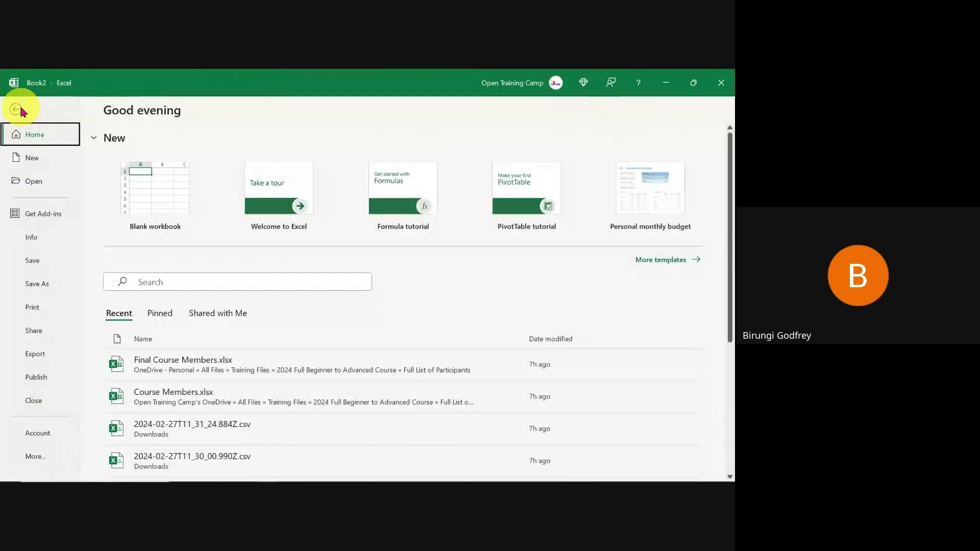
click(36, 286)
click(134, 301)
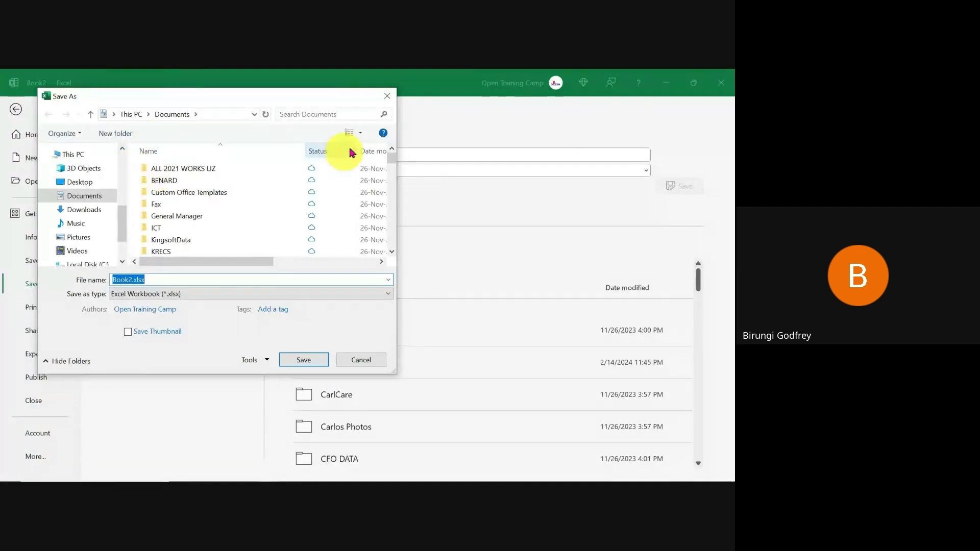
click(388, 96)
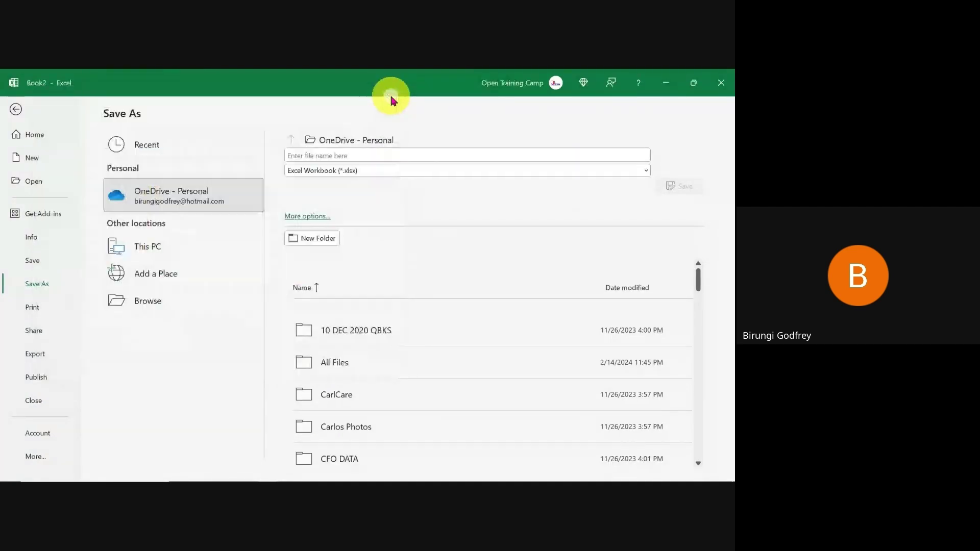
click(17, 110)
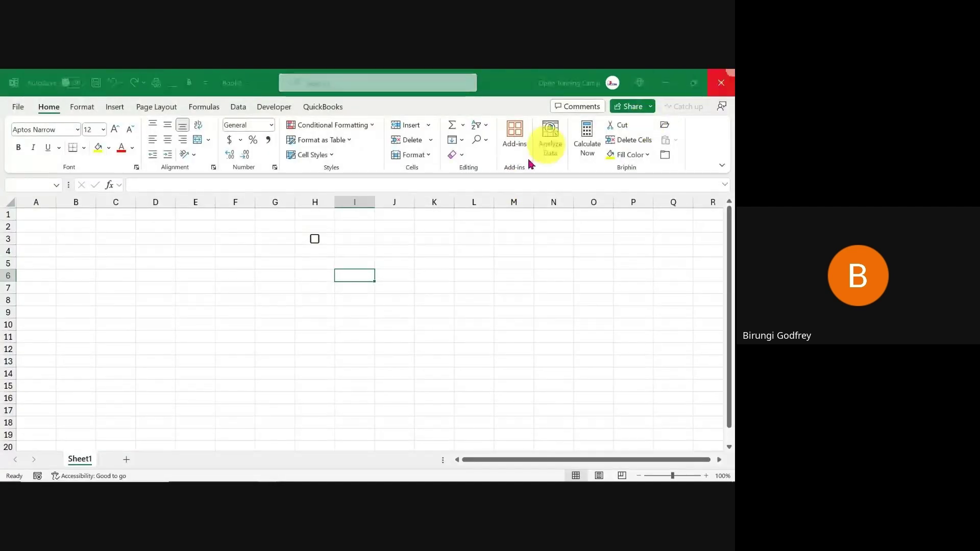
Step: Close both open workbooks without saving and relaunch Excel with a new blank workbook
key(alt+F4)
click(412, 342)
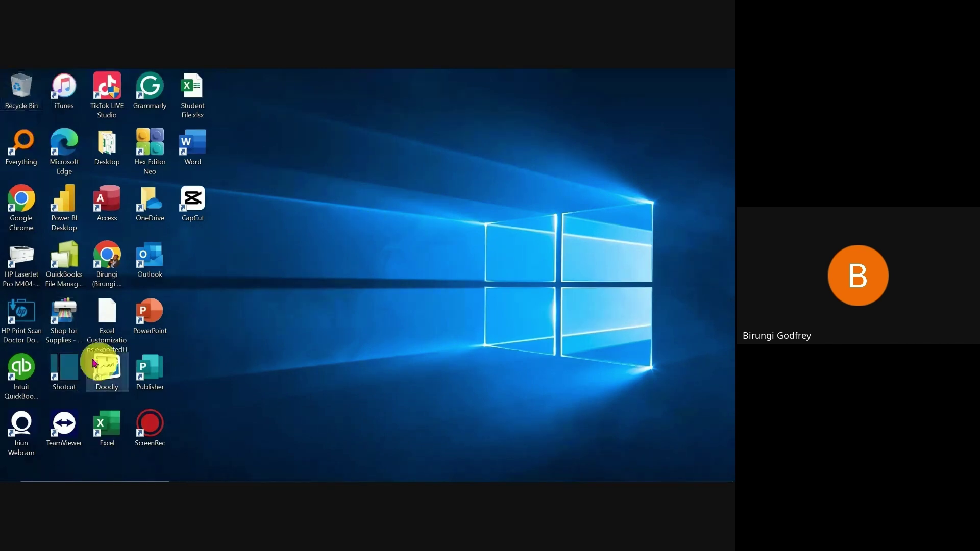
mouse_move(311, 480)
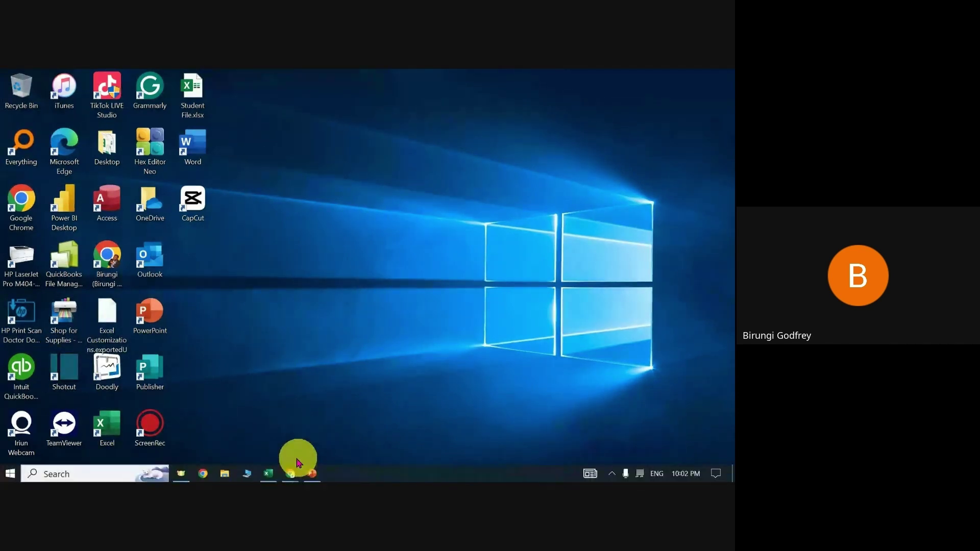
click(270, 476)
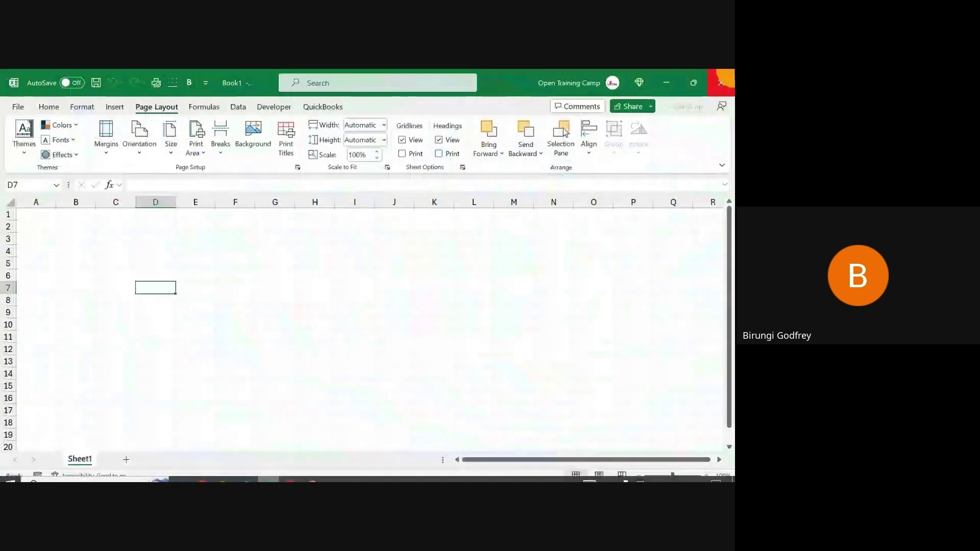
click(709, 80)
click(272, 476)
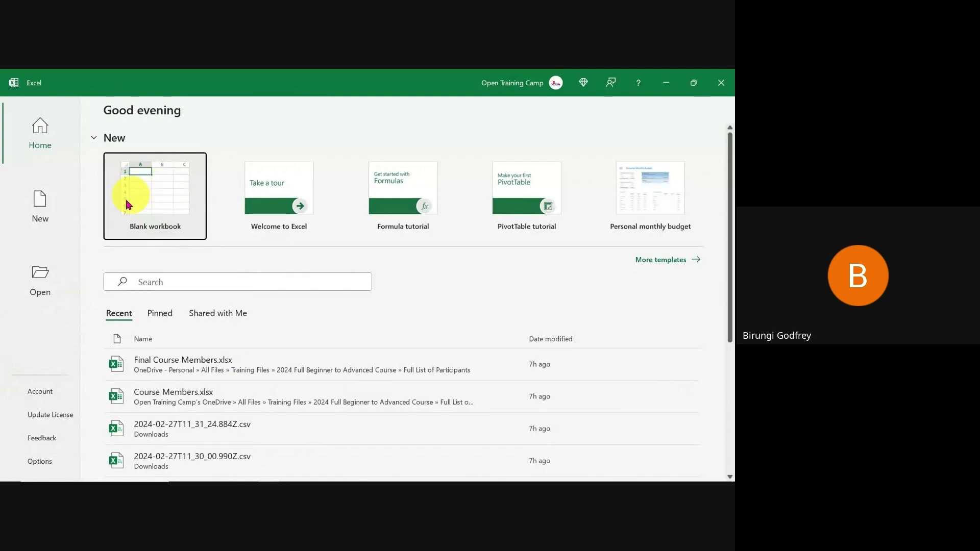
click(155, 188)
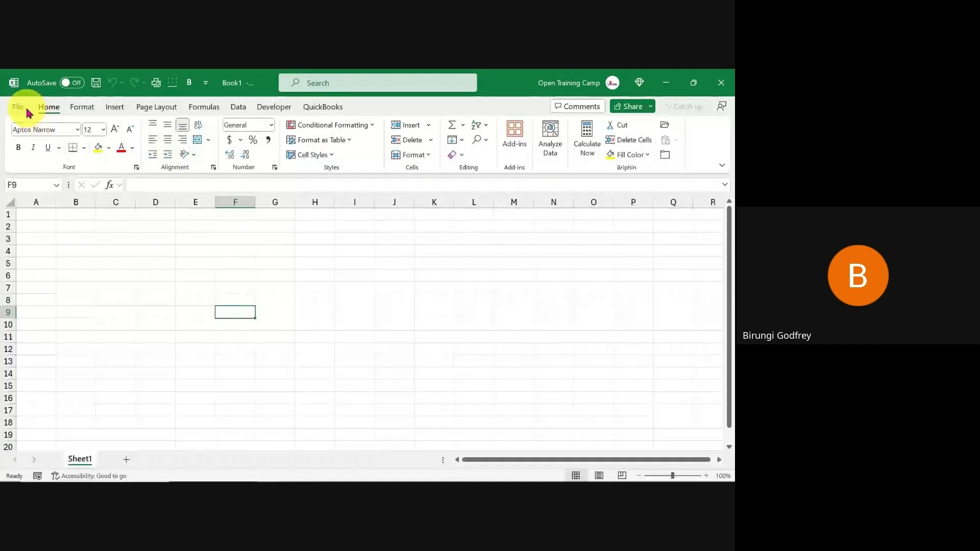
click(18, 109)
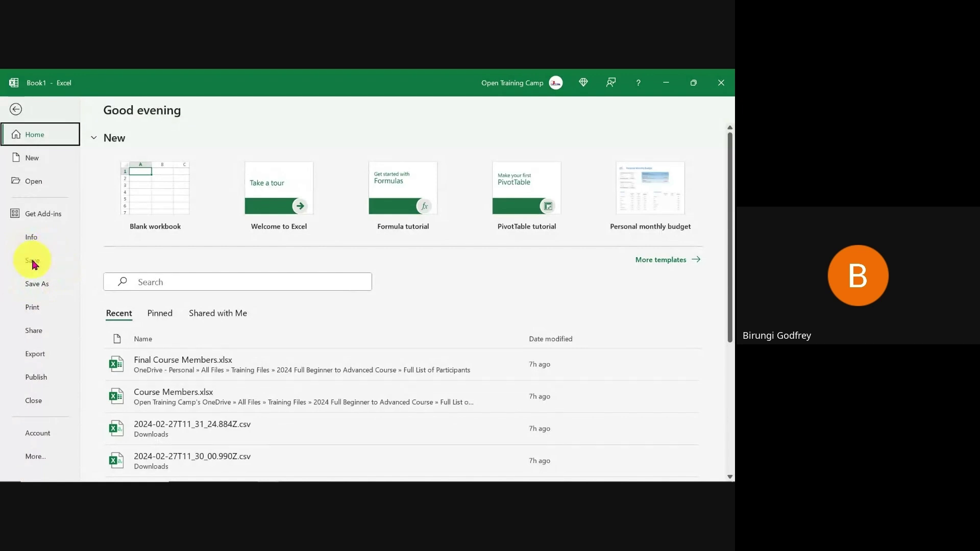
click(14, 110)
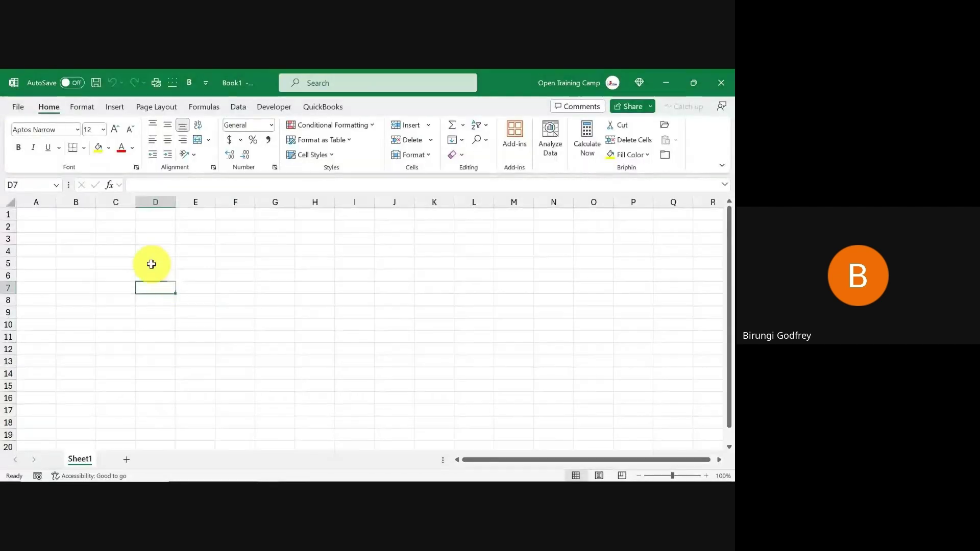
click(152, 264)
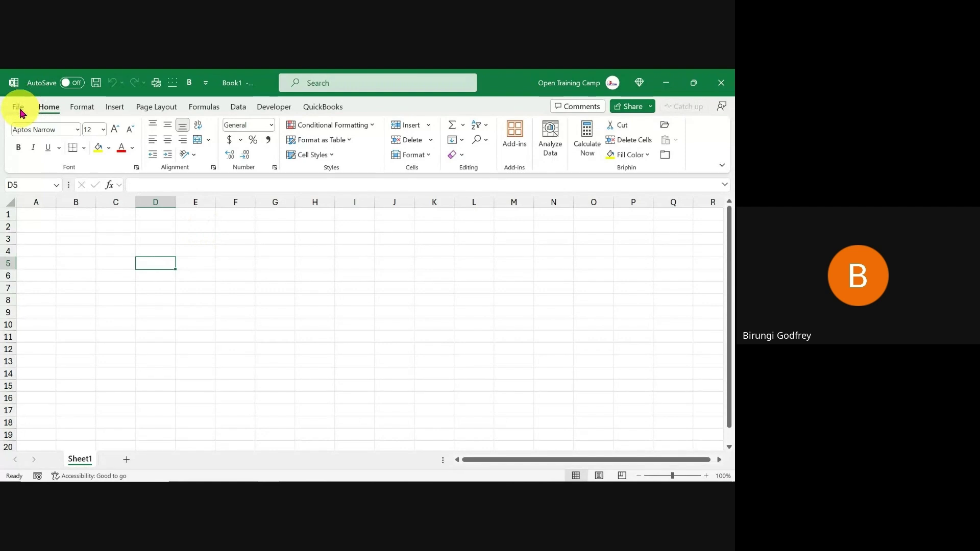
Step: Start saving the new workbook through the full Save As dialog and choose Desktop as the location
click(96, 83)
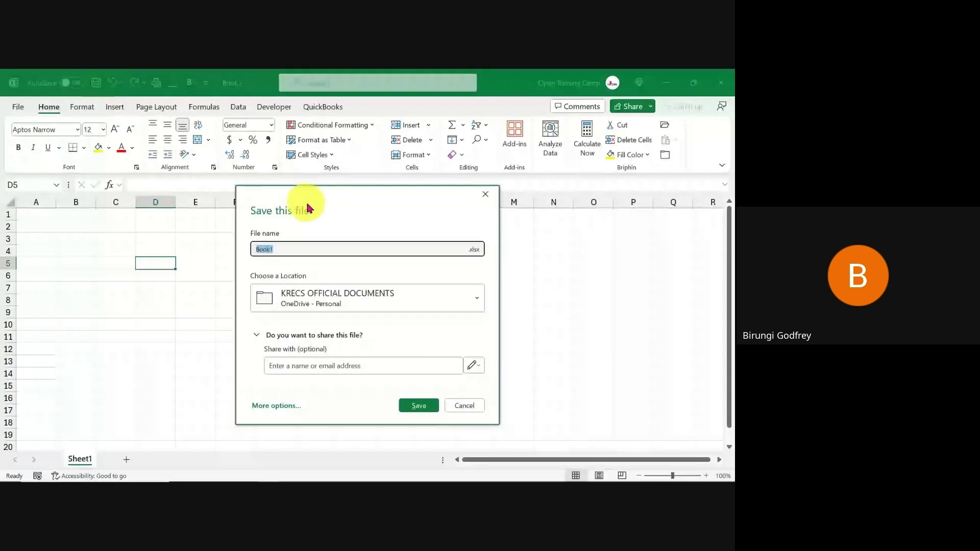
drag(321, 198, 262, 135)
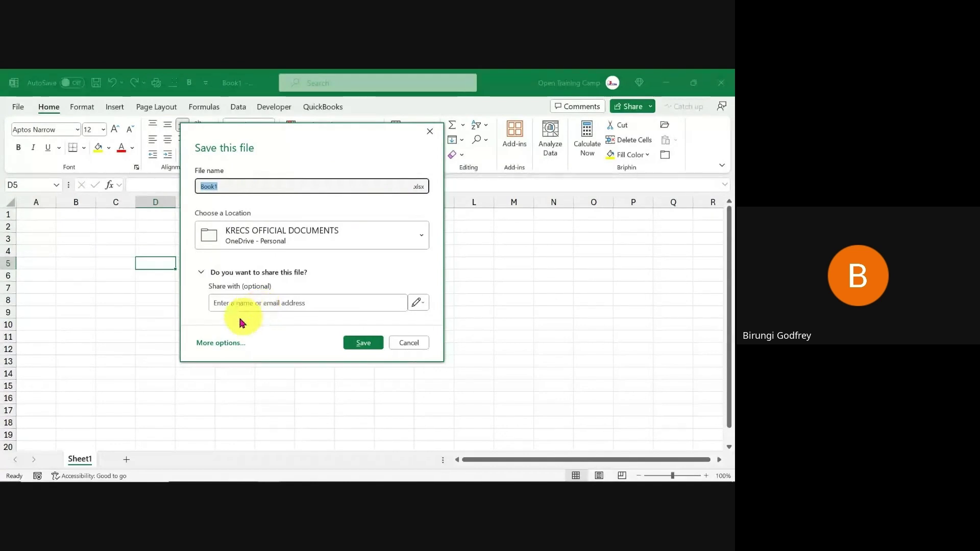
click(225, 341)
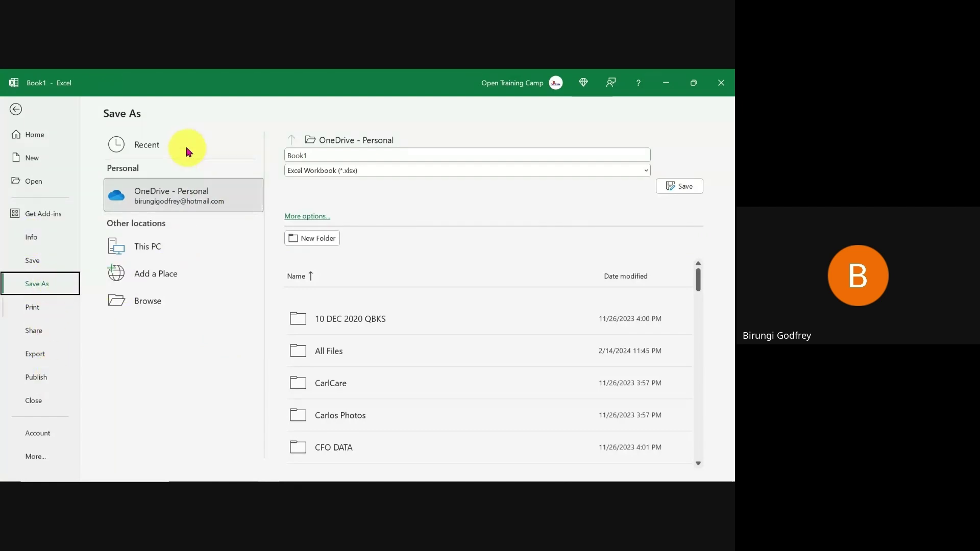
click(140, 306)
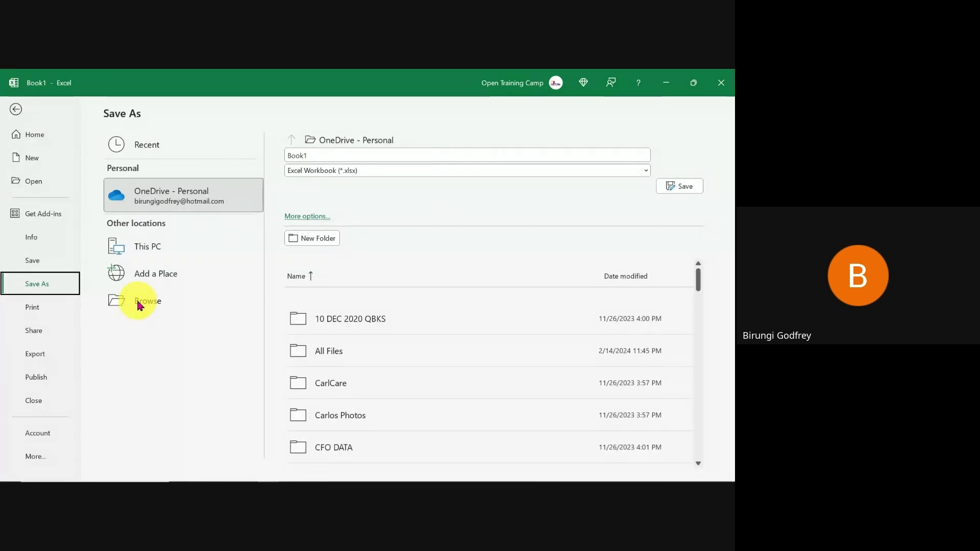
click(141, 306)
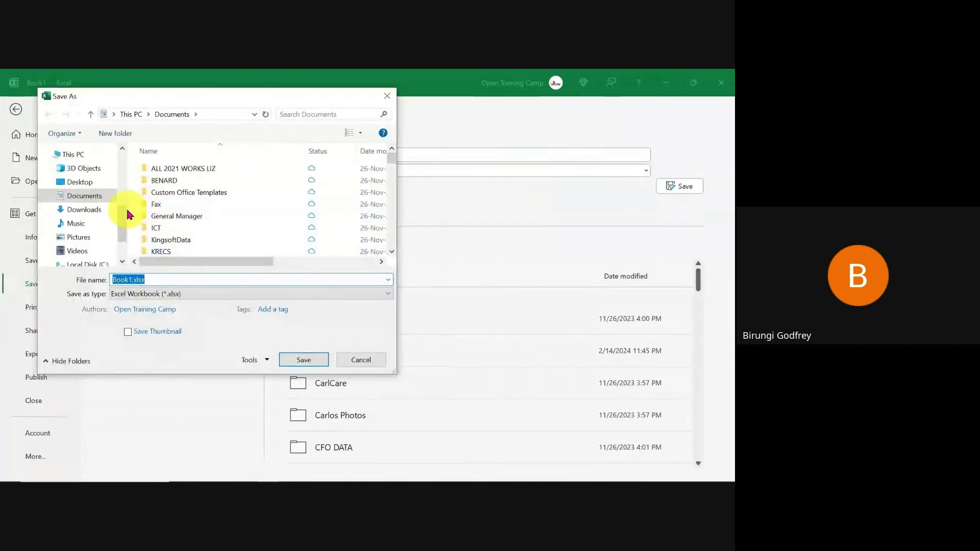
drag(125, 224, 120, 164)
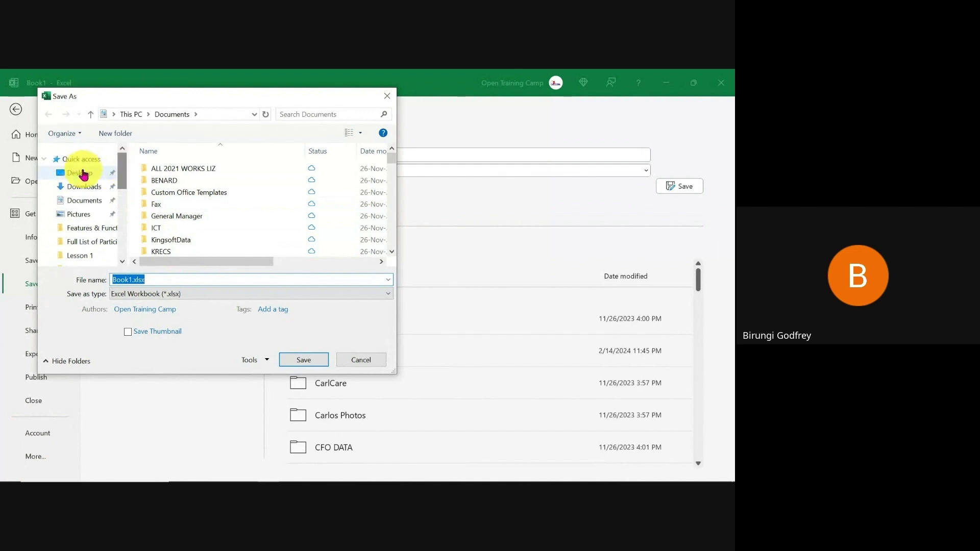
click(76, 175)
Step: Name the file Student Data and select Excel Workbook (*.xlsx) as its file type
double_click(131, 279)
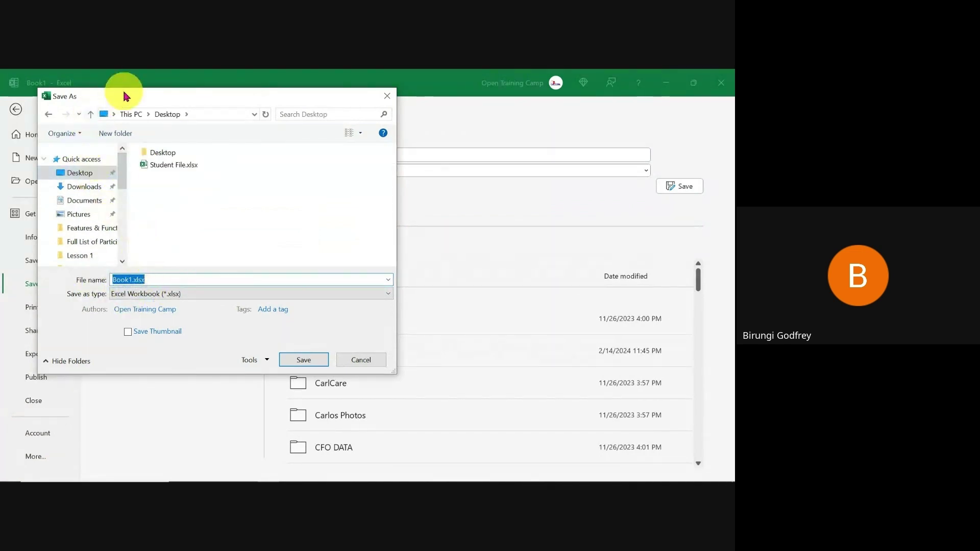
drag(124, 94, 193, 105)
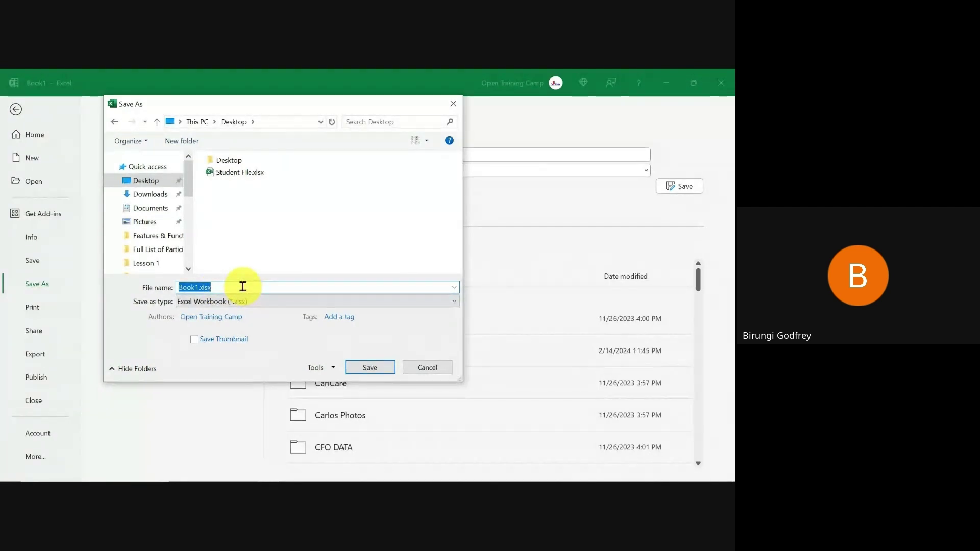
text(Student)
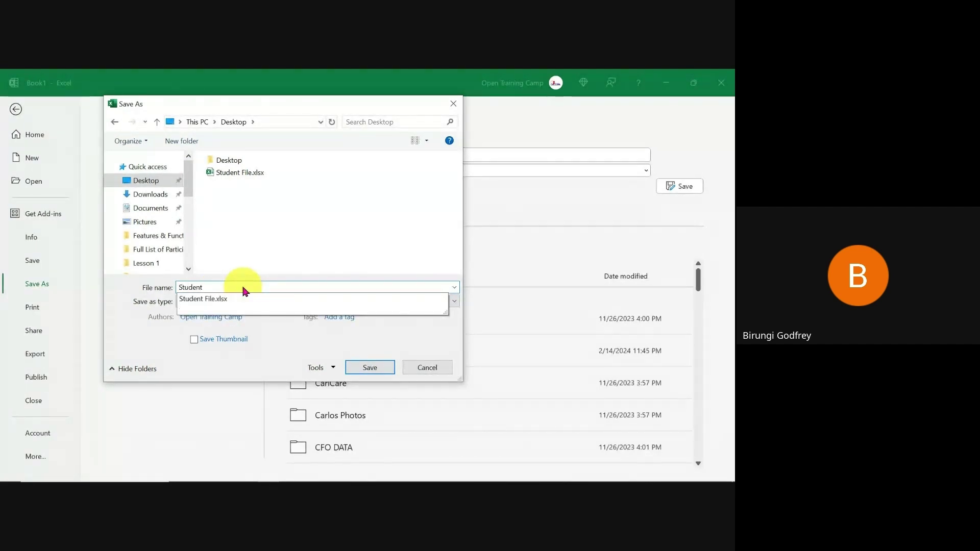
text( Data)
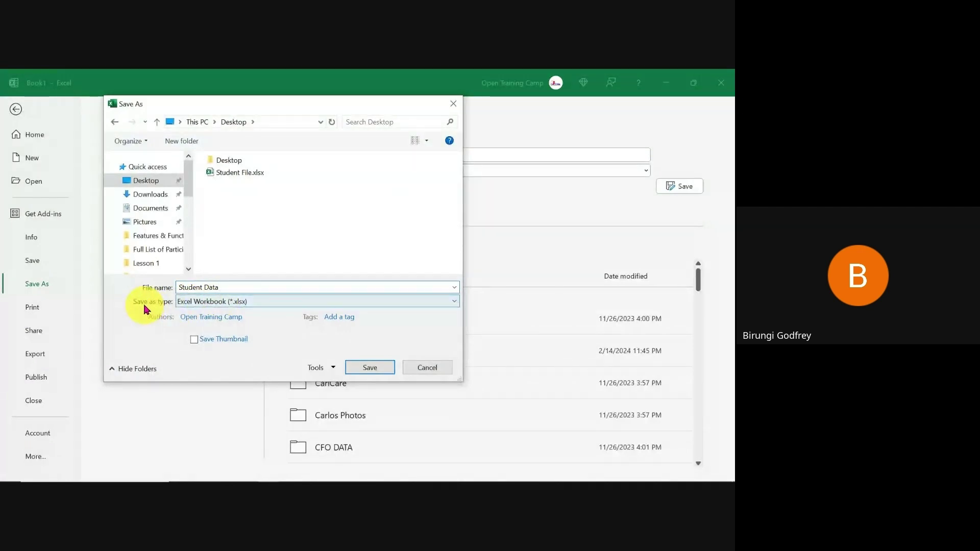
click(278, 302)
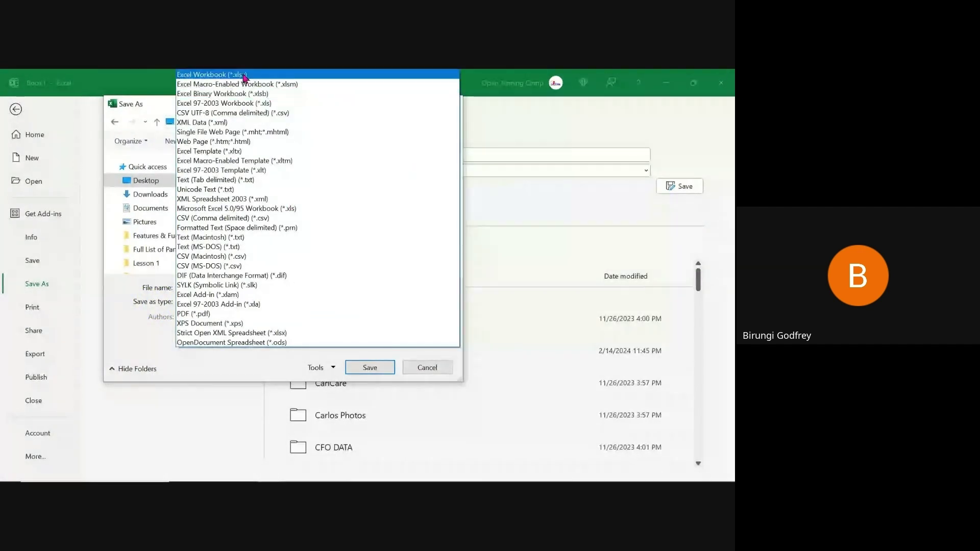
click(234, 75)
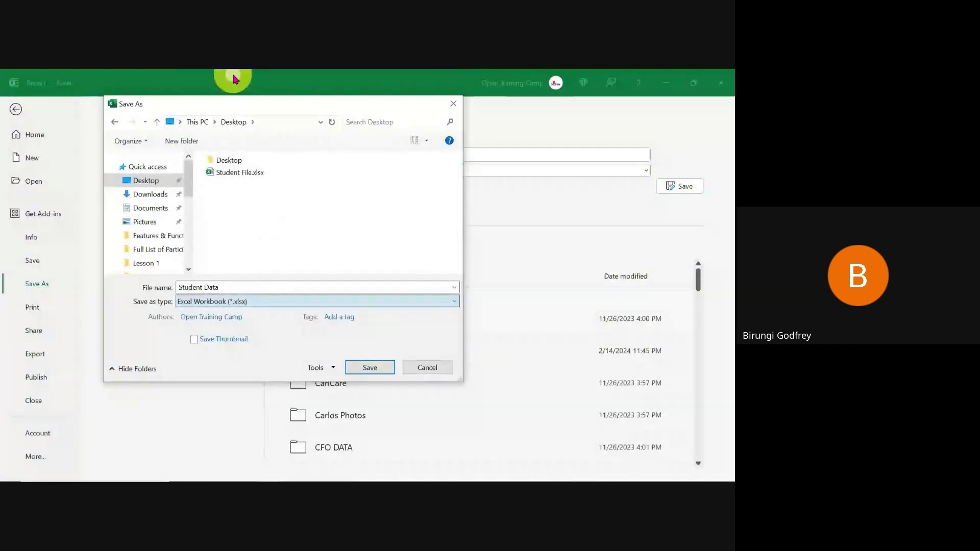
Step: Look through the available file types and save the workbook to the Desktop as an Excel Workbook (*.xlsx)
click(288, 303)
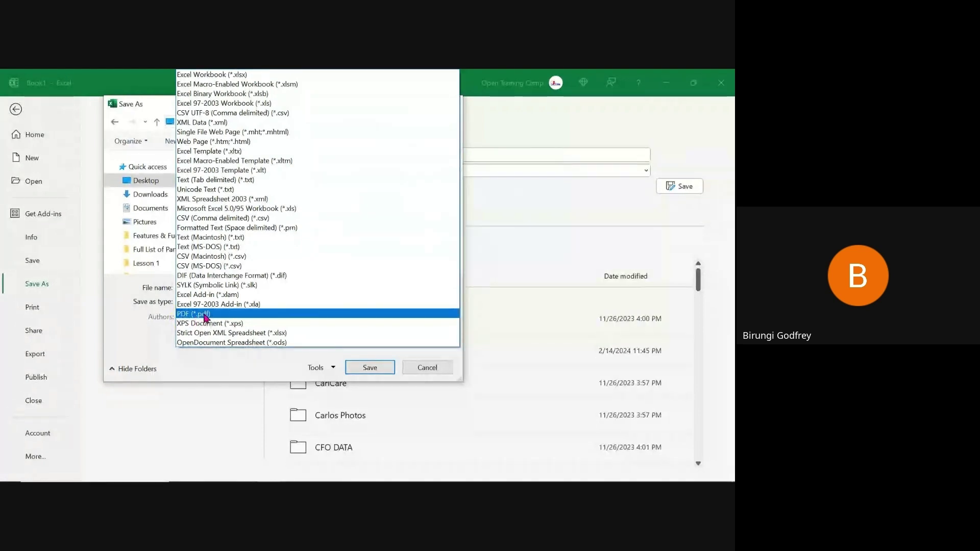
click(214, 367)
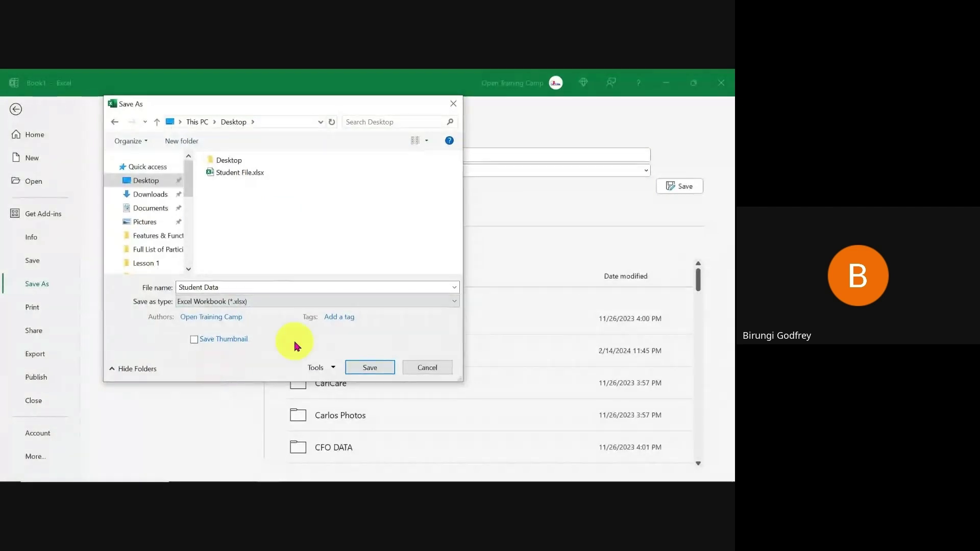
click(252, 304)
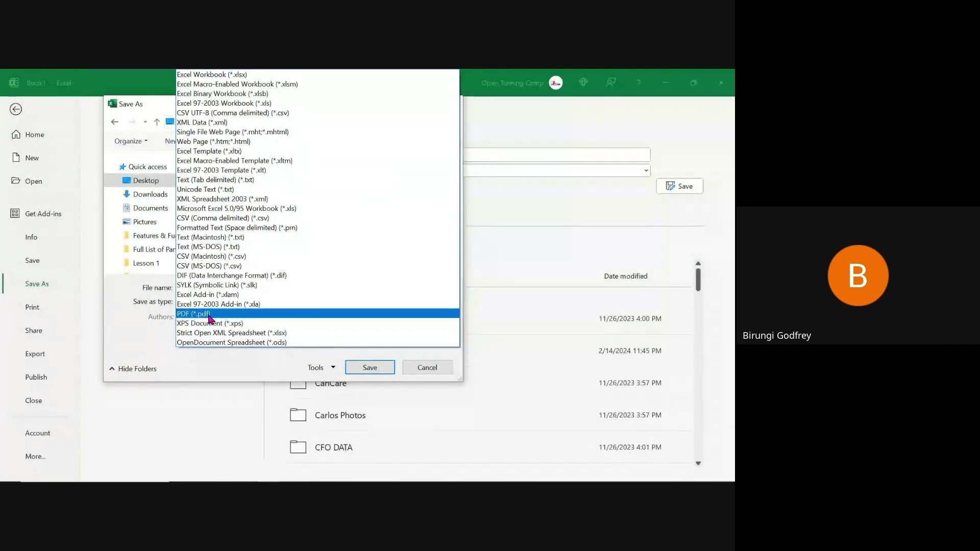
click(213, 368)
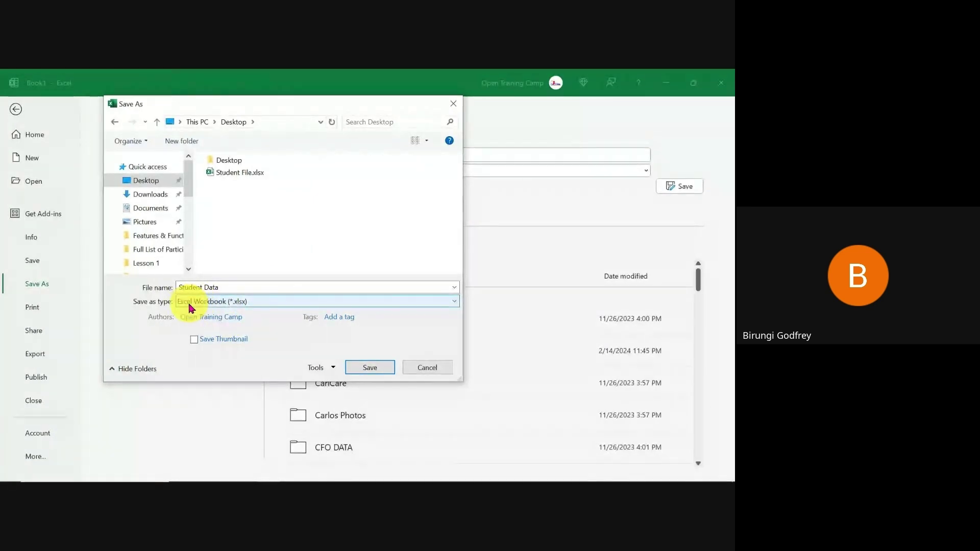
click(273, 302)
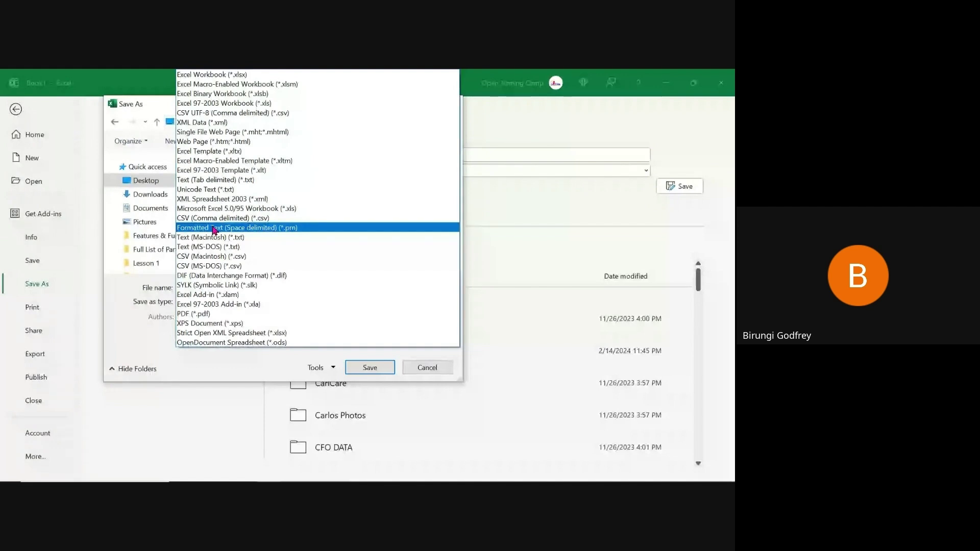
click(188, 356)
click(365, 365)
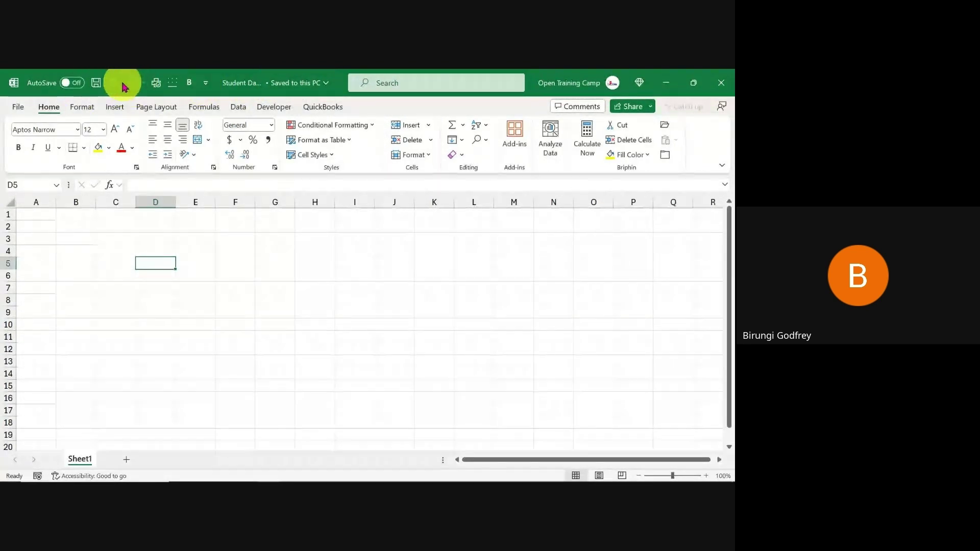
Step: Hide the Quick Access Toolbar
right_click(106, 163)
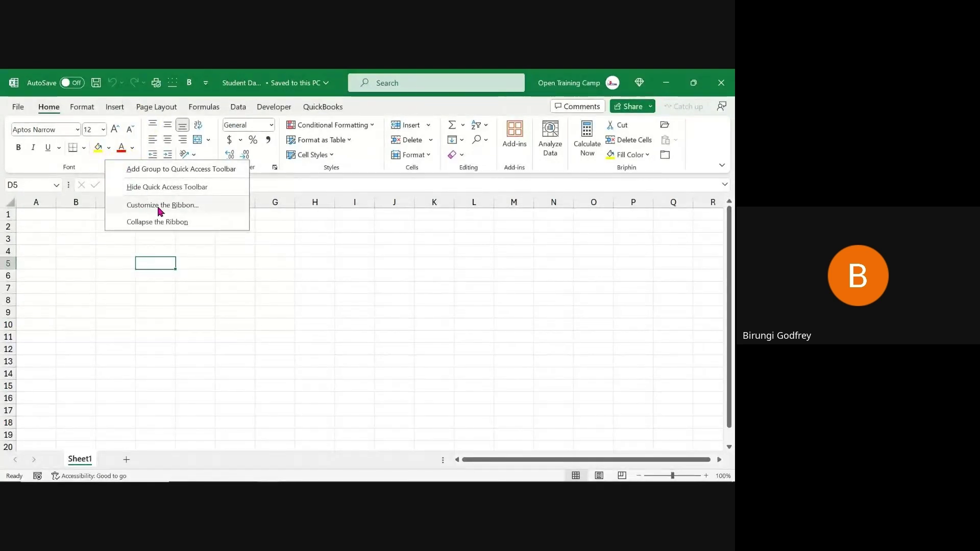
click(138, 186)
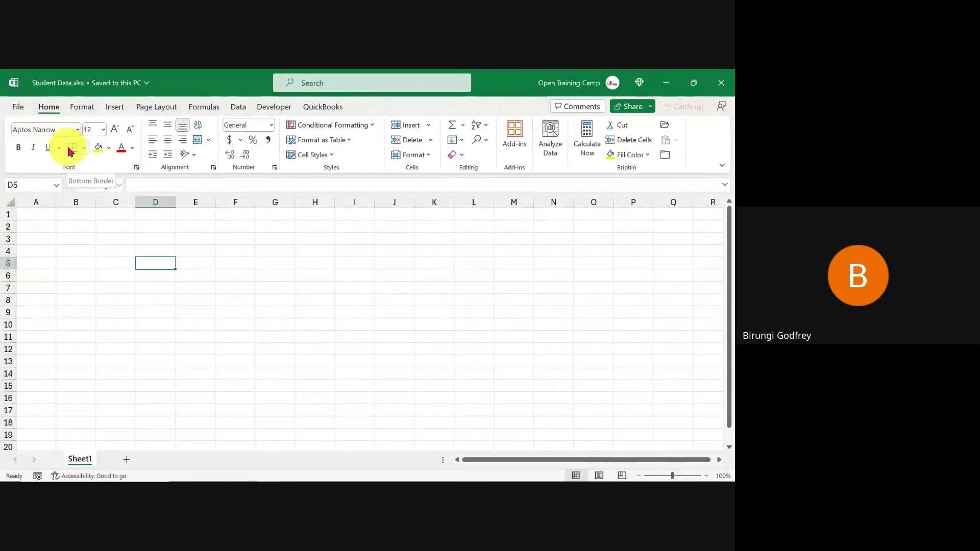
Step: Examine the file name, location, version history and upload options of the saved workbook
click(146, 83)
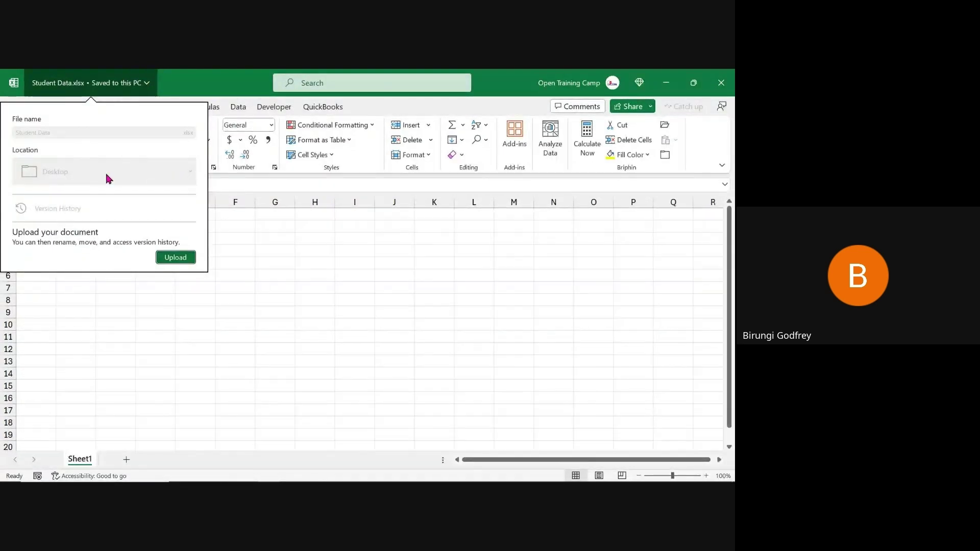
click(253, 264)
click(233, 252)
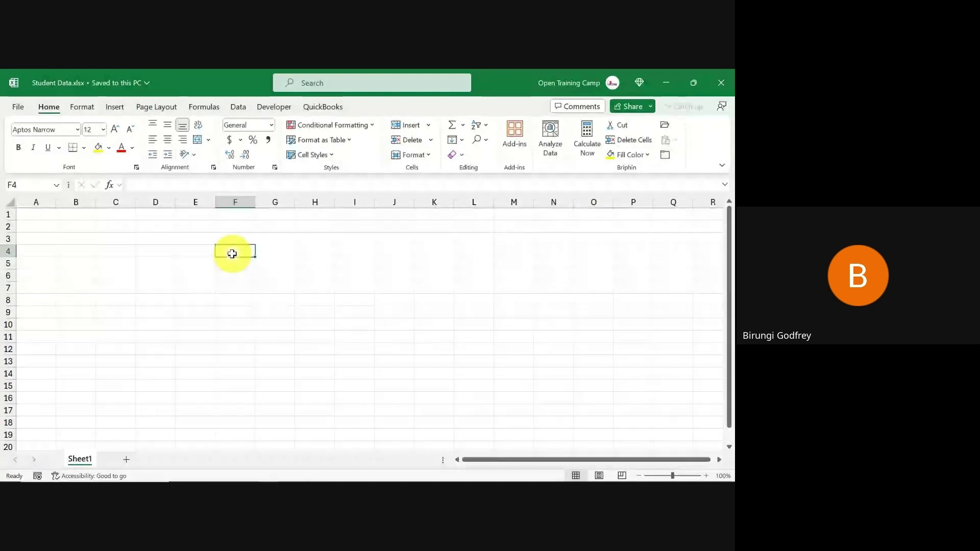
click(135, 84)
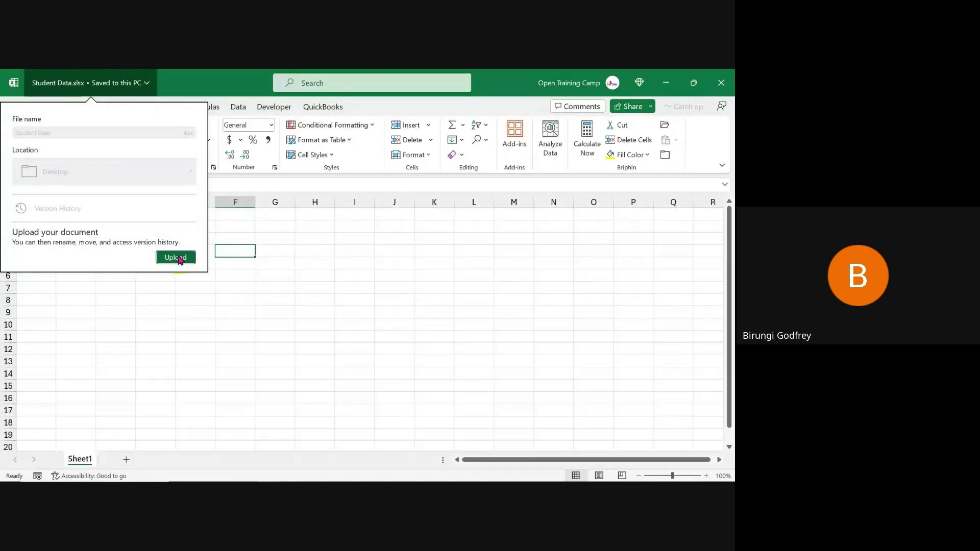
click(373, 282)
click(363, 276)
click(486, 267)
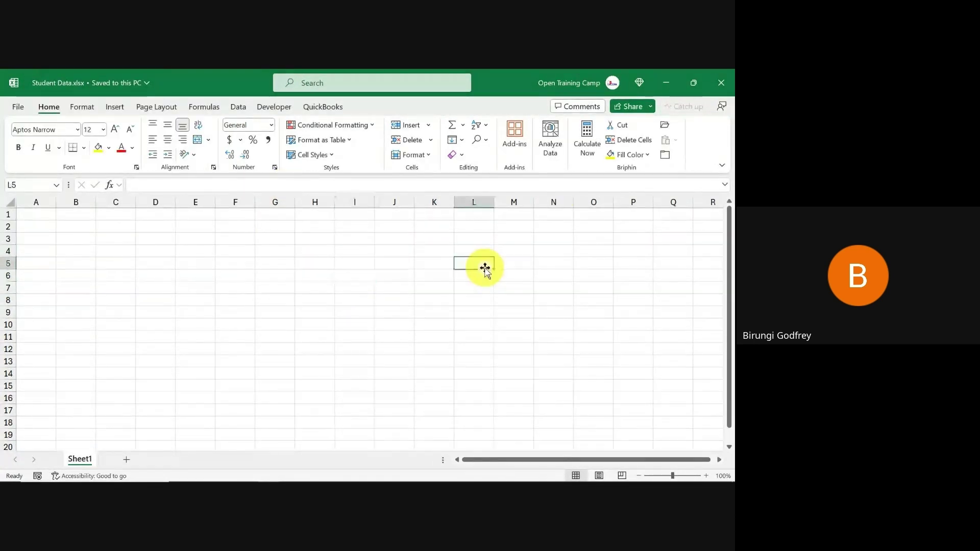